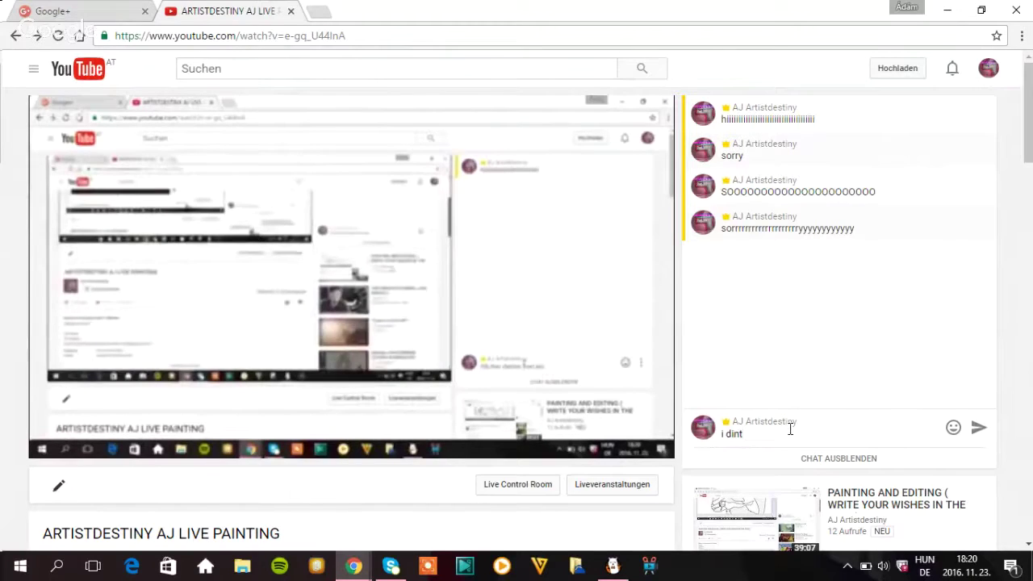
key(BackSpace)
text(dt)
key(BackSpace)
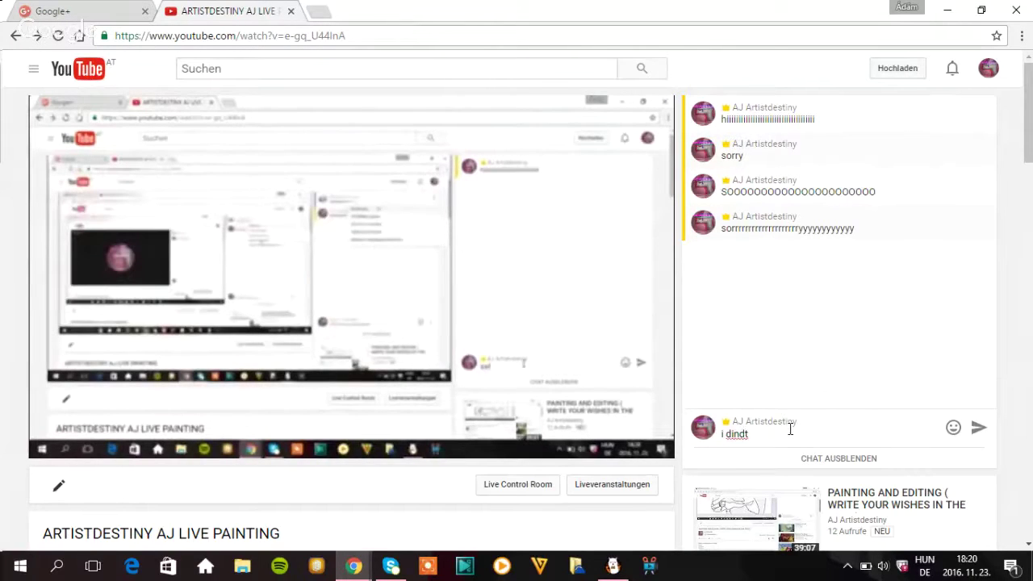
key(BackSpace)
key(BackSpace)
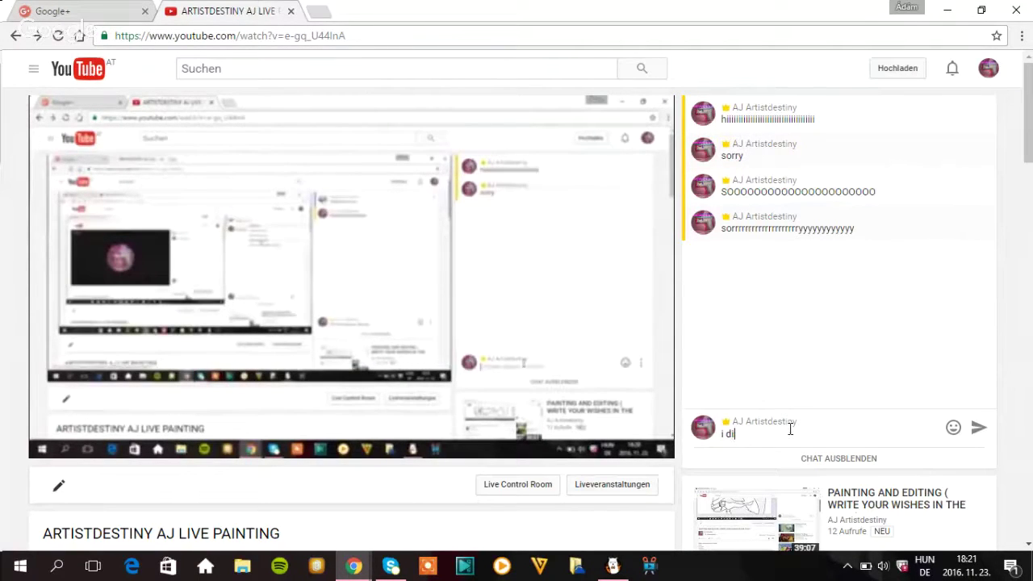
text(dnt wanted)
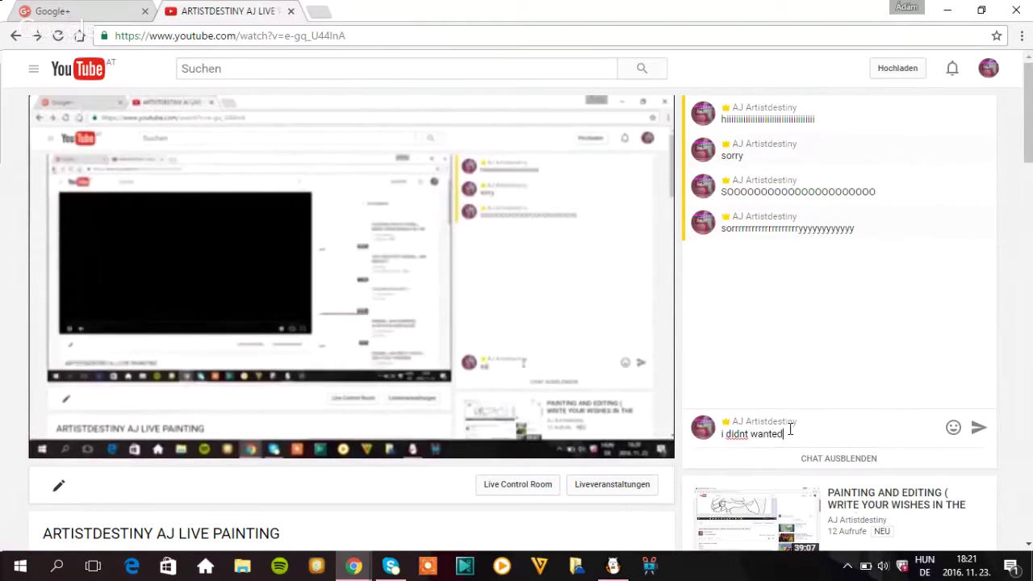
key(BackSpace)
key(BackSpace)
key(BackSpace)
key(BackSpace)
key(BackSpace)
key(BackSpace)
key(BackSpace)
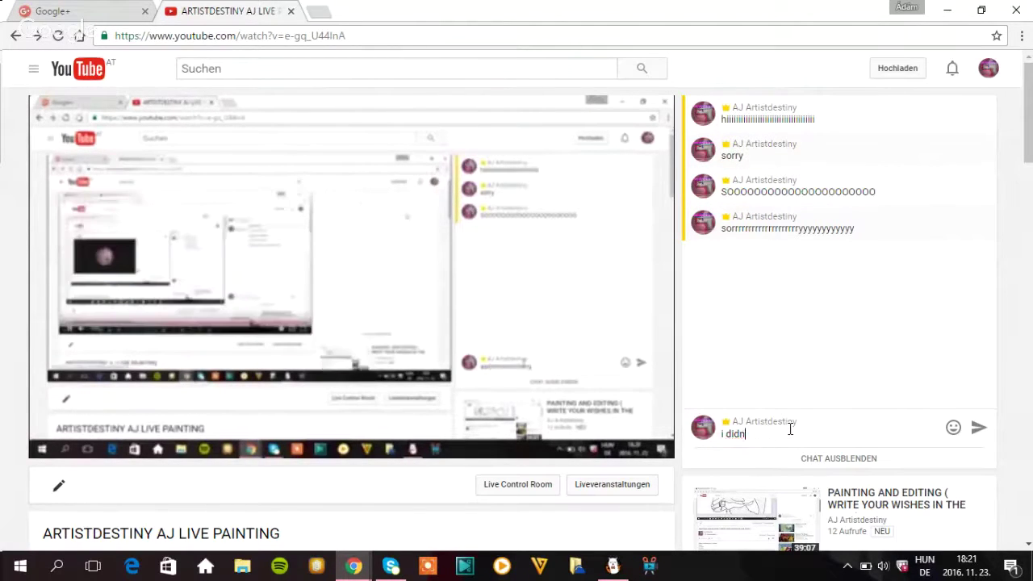
text(not)
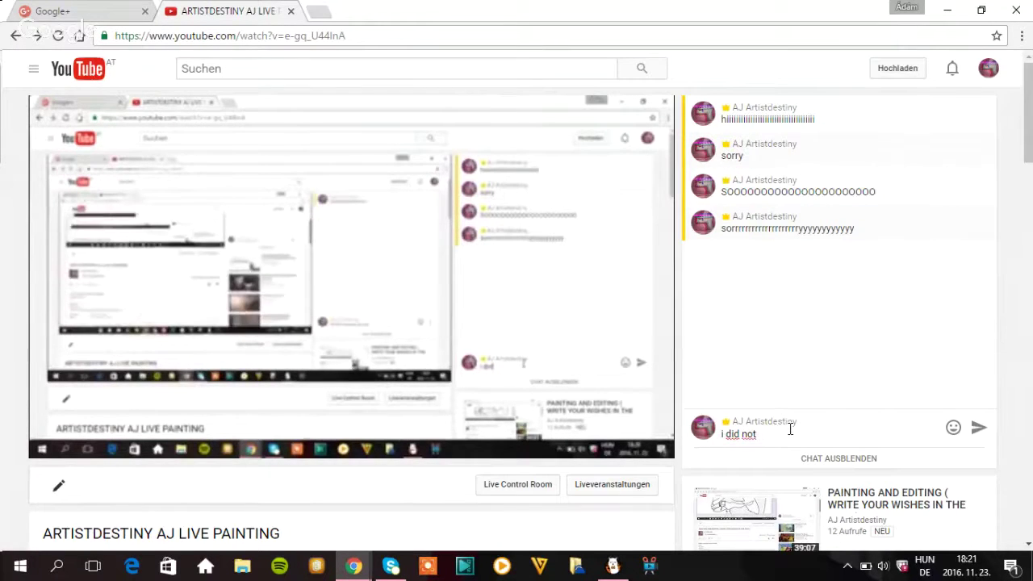
text( want)
key(BackSpace)
key(BackSpace)
key(BackSpace)
key(BackSpace)
key(BackSpace)
key(BackSpace)
key(BackSpace)
key(BackSpace)
key(BackSpace)
key(BackSpace)
key(BackSpace)
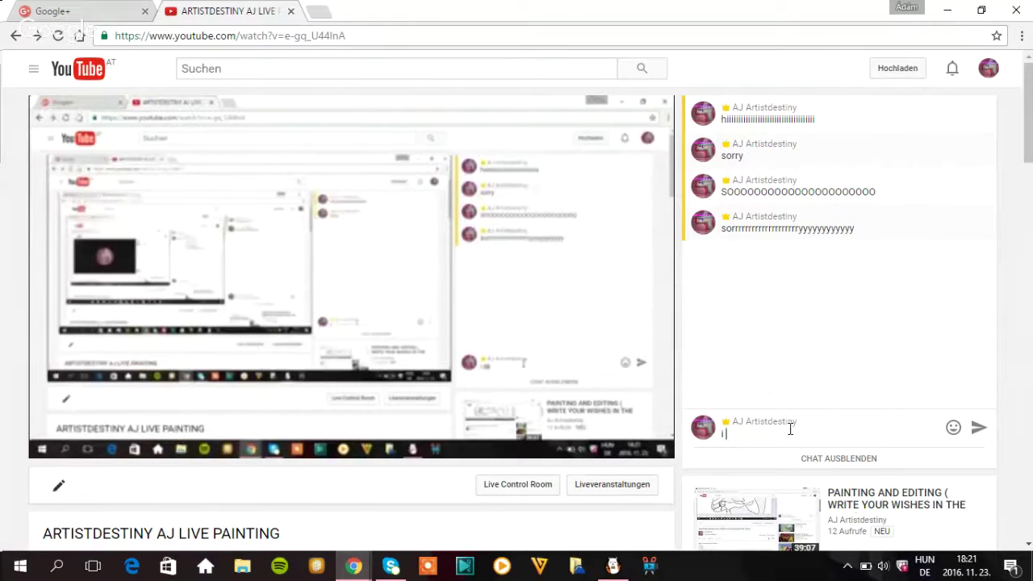
text(wont)
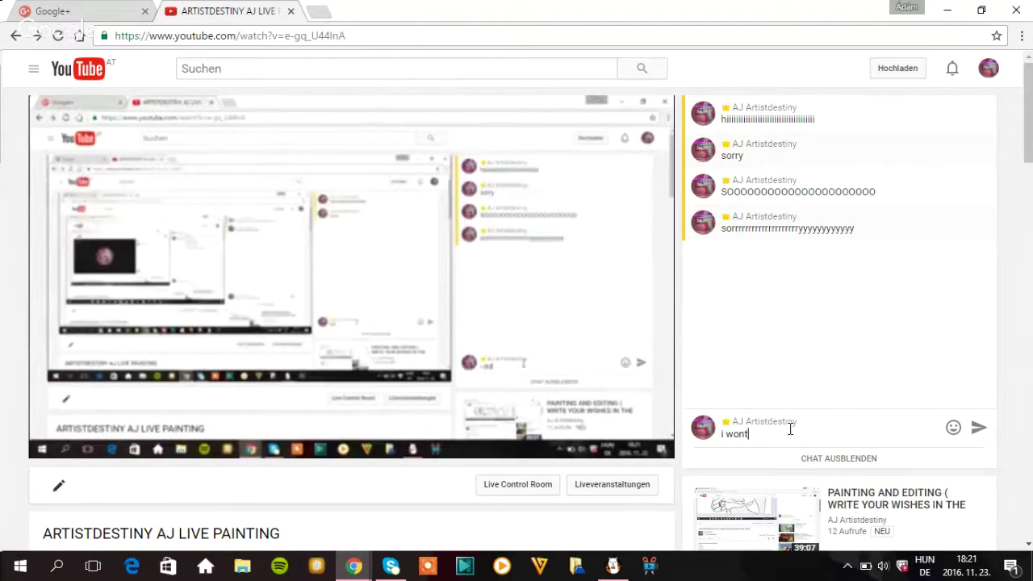
text(e)
key(BackSpace)
key(BackSpace)
key(BackSpace)
key(BackSpace)
key(BackSpace)
key(BackSpace)
key(BackSpace)
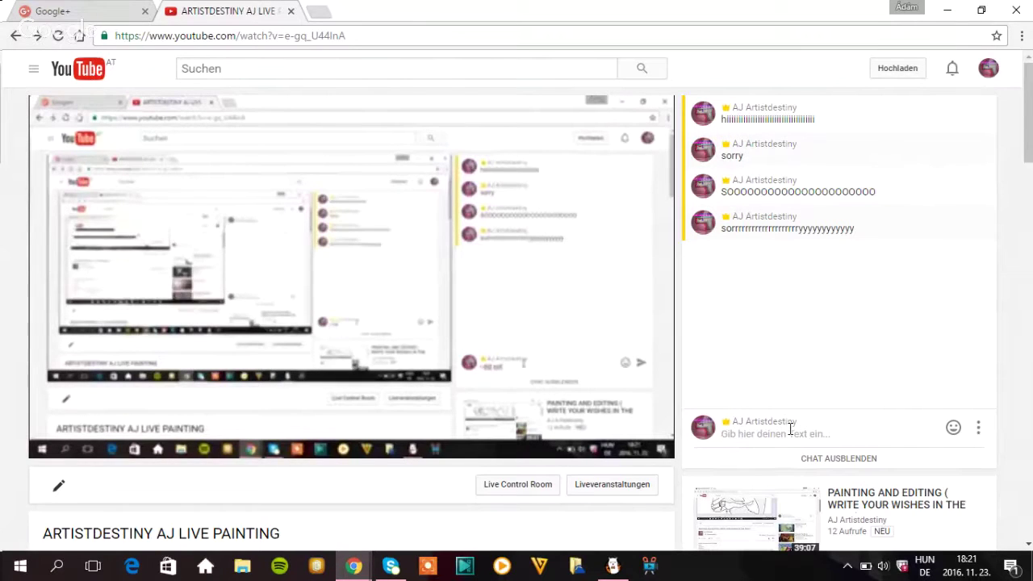
- Post "nem akkartam" in the live chat and switch to FireAlpaca
text(nem akkartam)
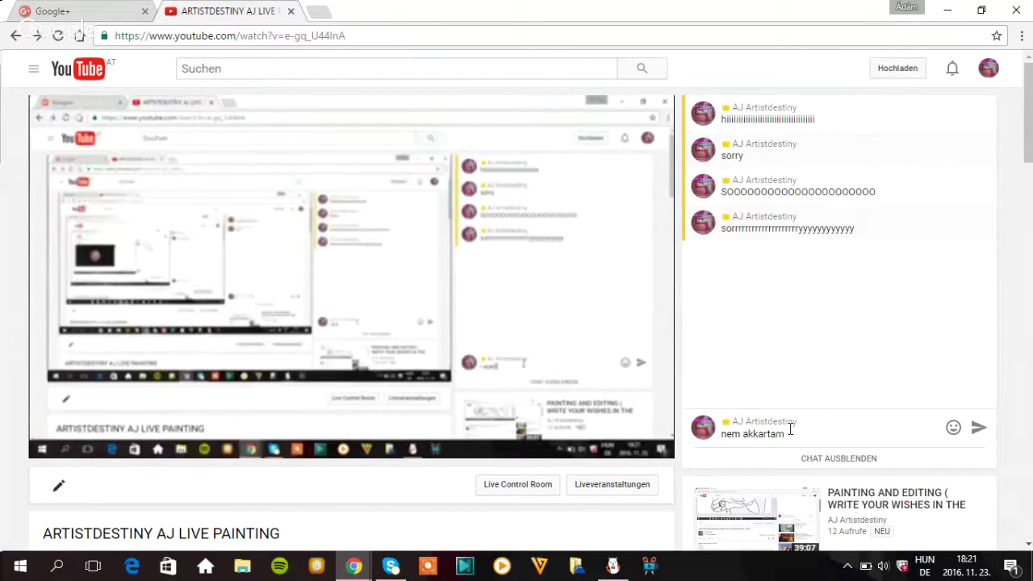
key(Return)
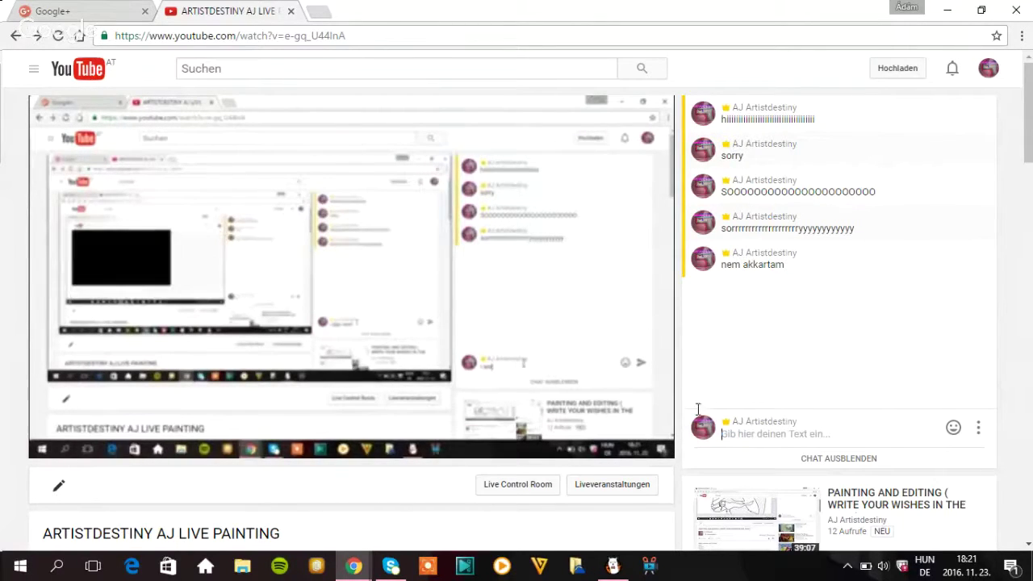
mouse_move(1030, 121)
mouse_down()
mouse_move(1029, 196)
mouse_move(1029, 121)
mouse_up()
click(615, 569)
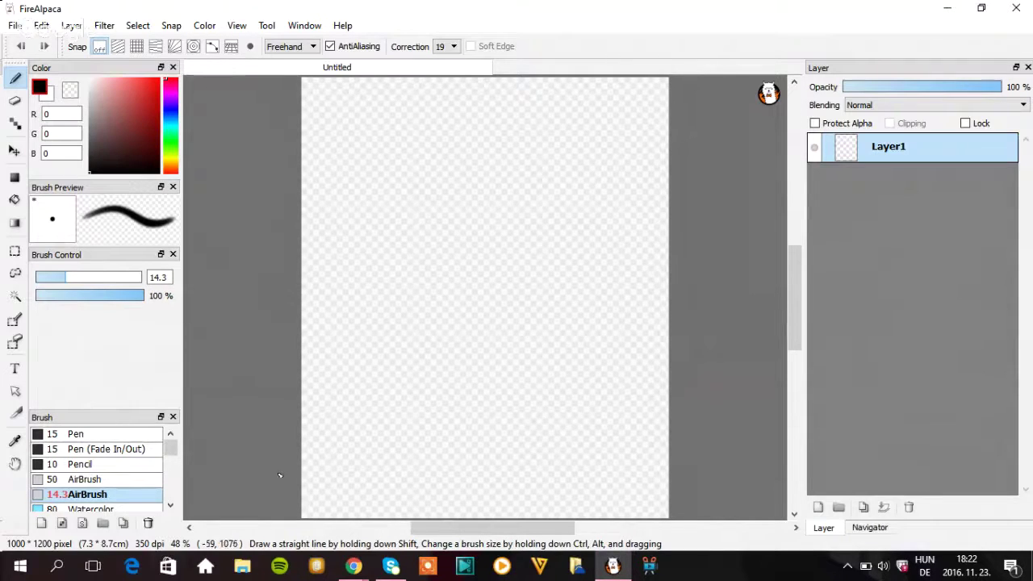
- Switch back to the YouTube livestream page in Chrome and post "phuh" in the live chat
click(353, 566)
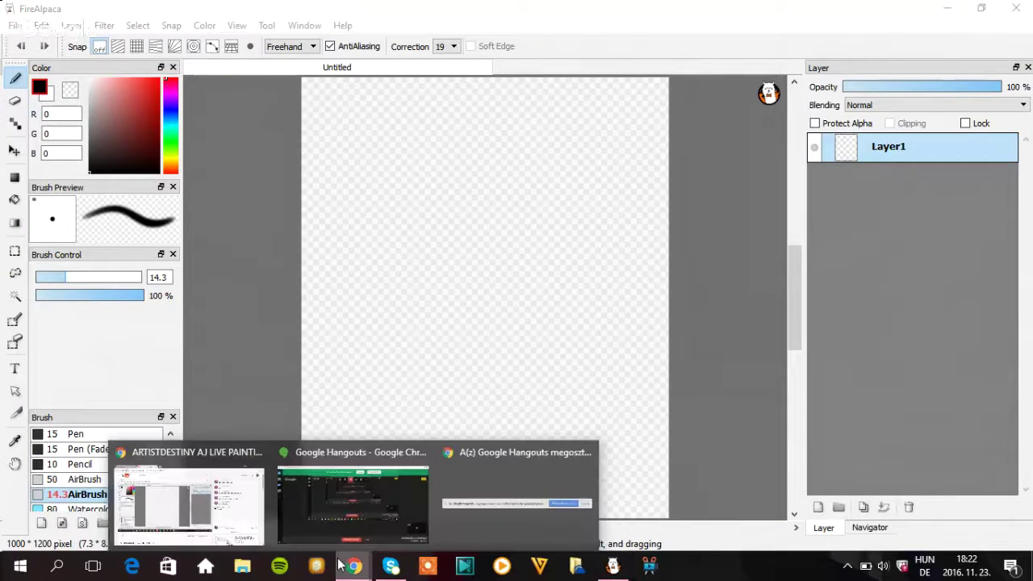
mouse_move(226, 516)
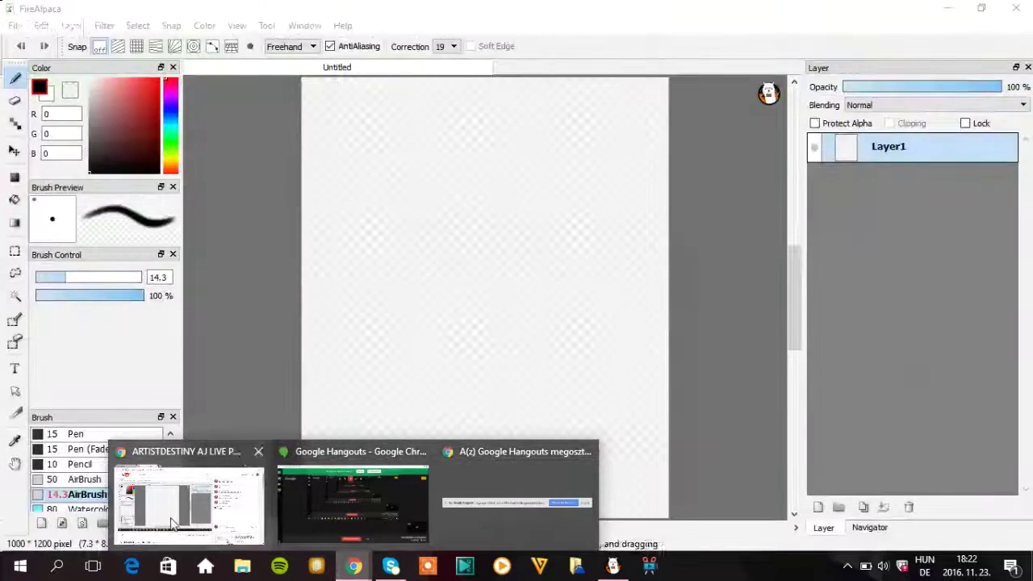
click(172, 523)
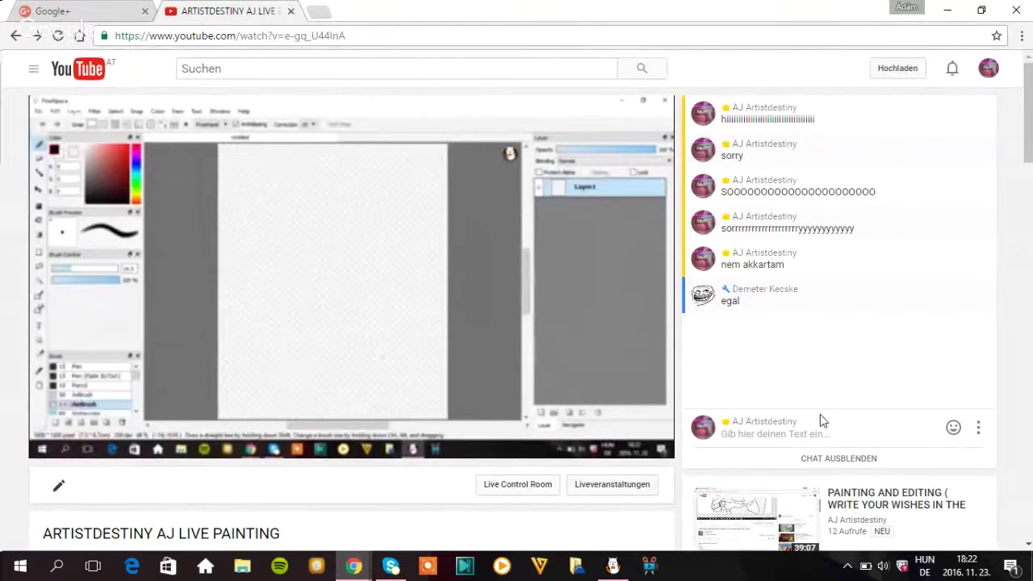
text(p)
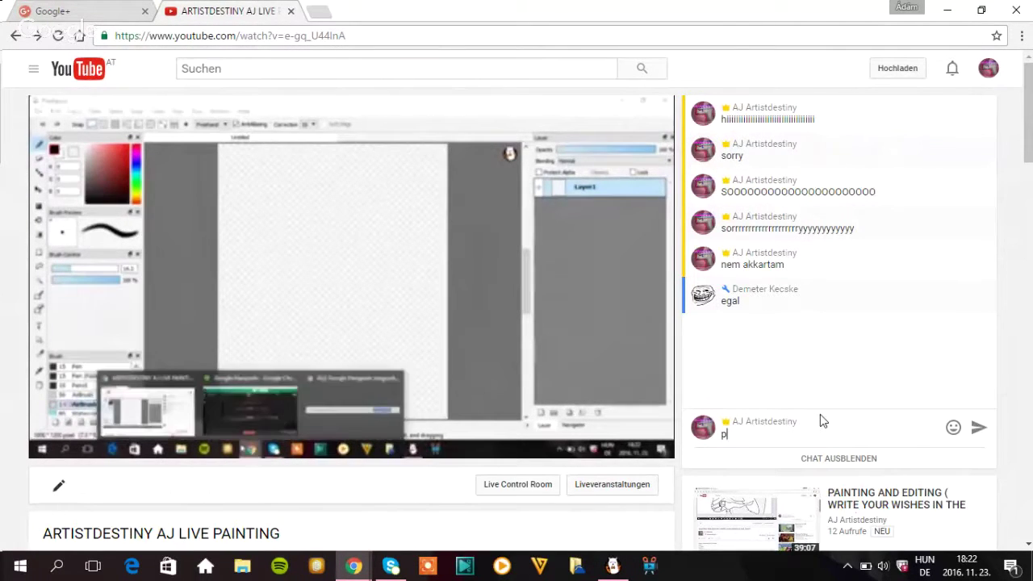
text(huh)
key(Return)
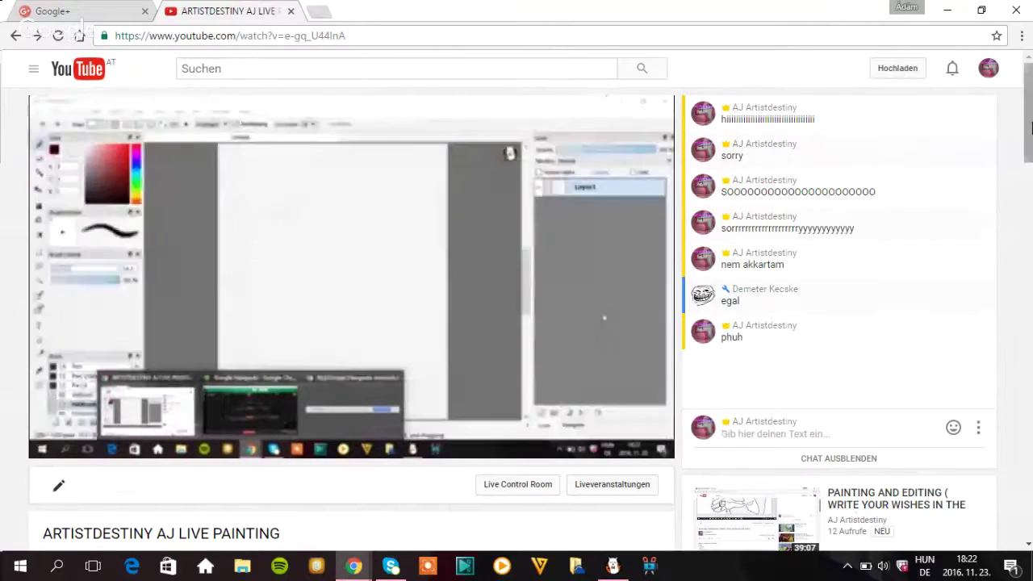
- Switch to FireAlpaca, set the AirBrush size to 8.1, and choose pure red with the Pencil brush
mouse_move(1030, 123)
mouse_down()
mouse_move(1030, 153)
mouse_move(1029, 123)
mouse_up()
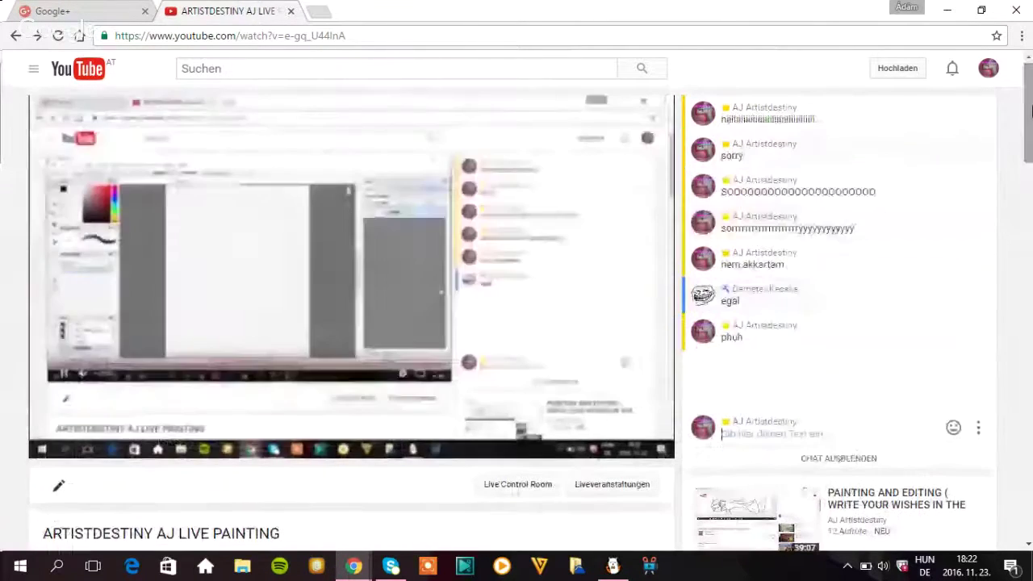
click(612, 566)
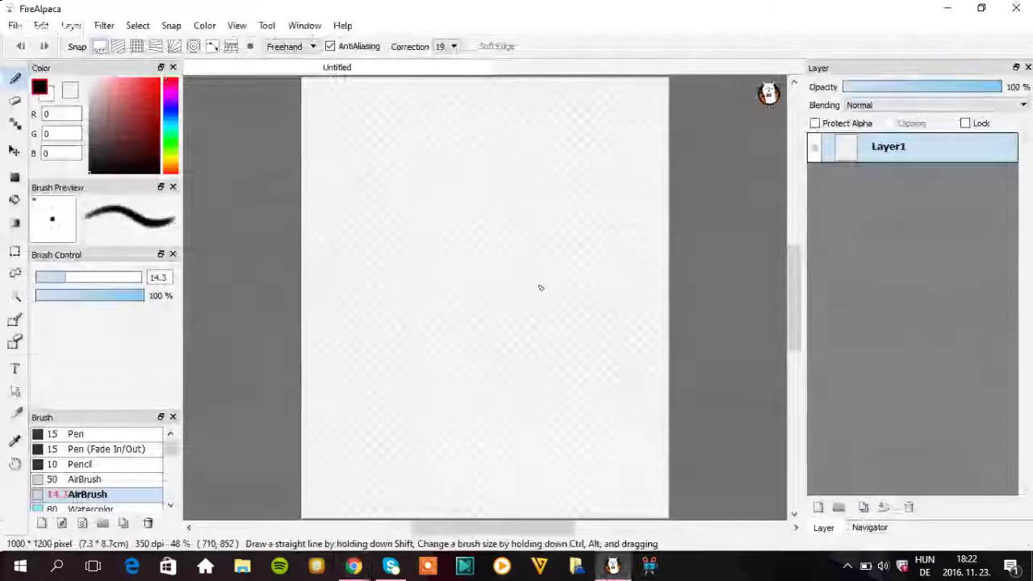
drag(78, 279, 43, 279)
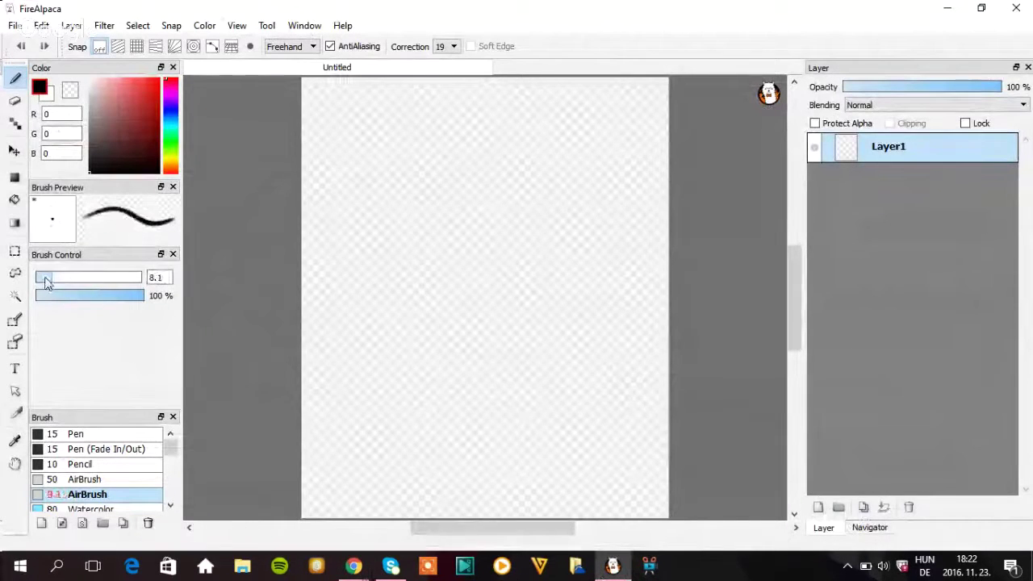
click(160, 79)
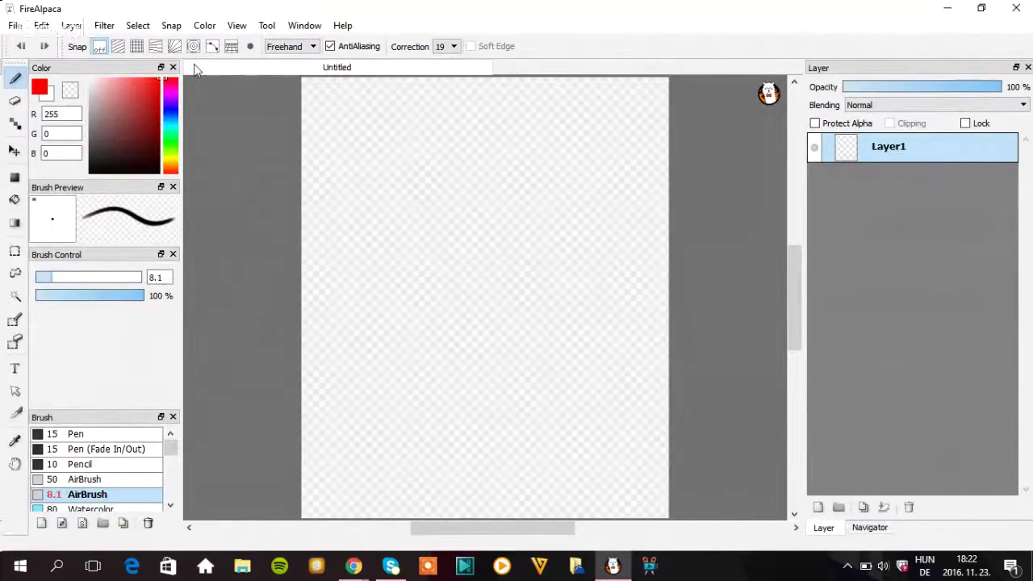
click(82, 465)
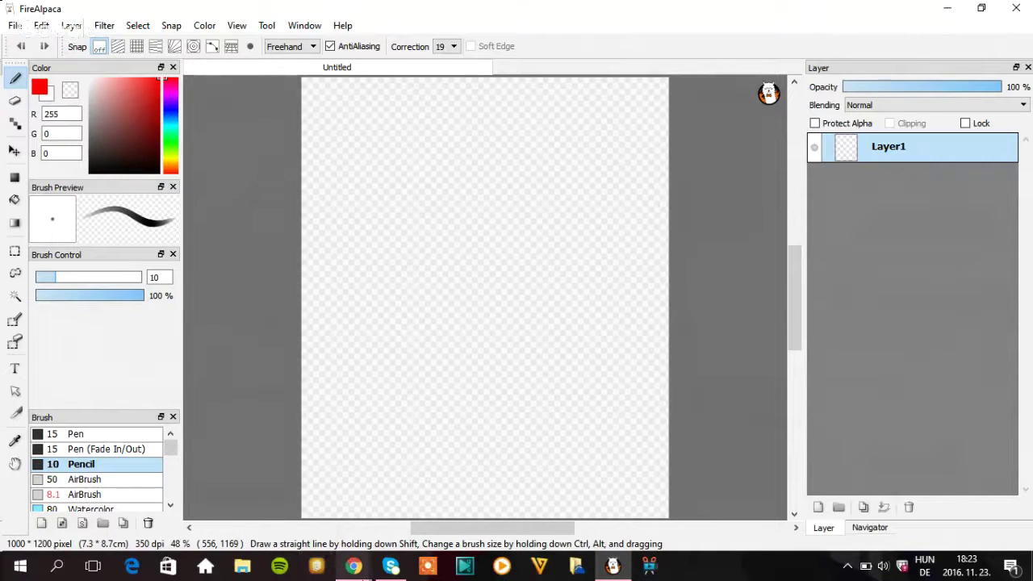
- Switch to the YouTube livestream page in Chrome and turn the player's volume down to zero
mouse_move(355, 568)
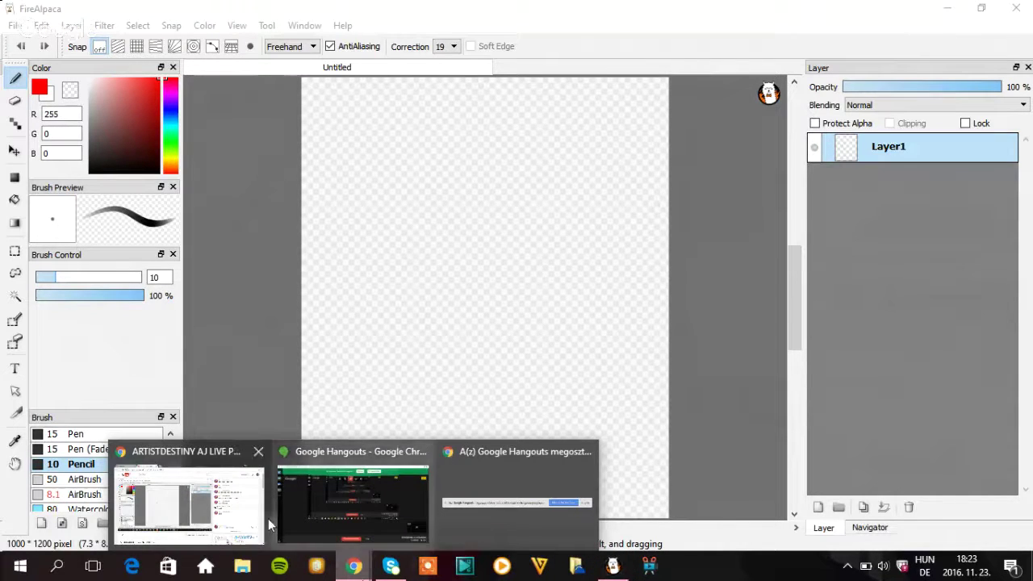
click(239, 512)
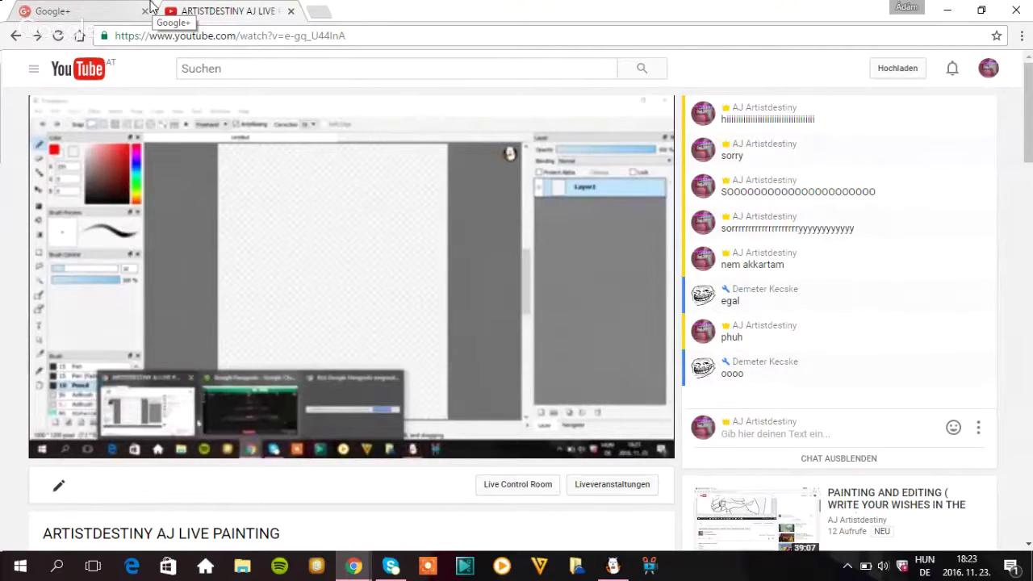
scroll(1029, 171, down, 3)
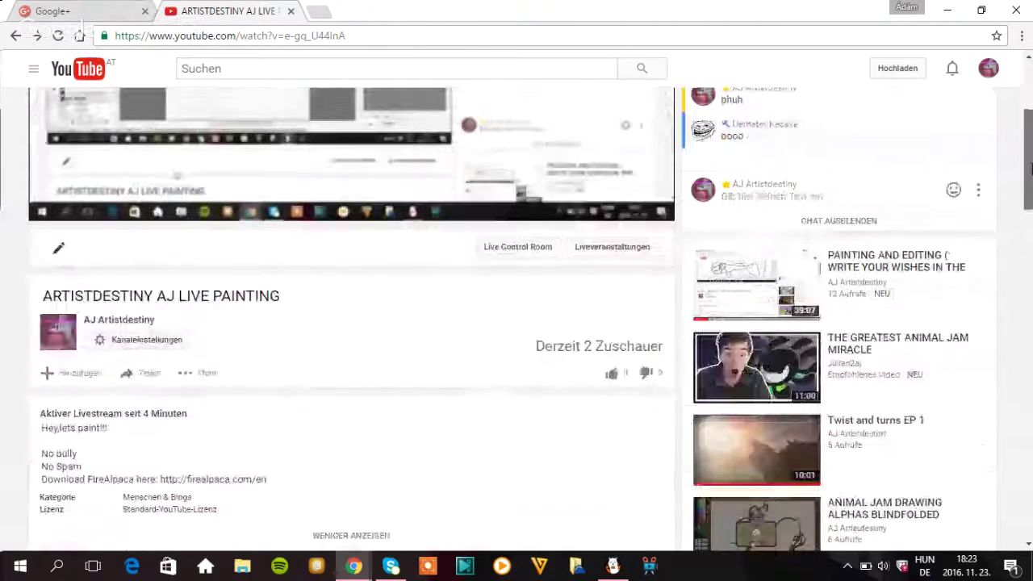
scroll(1030, 171, down, 2)
scroll(1030, 171, up, 5)
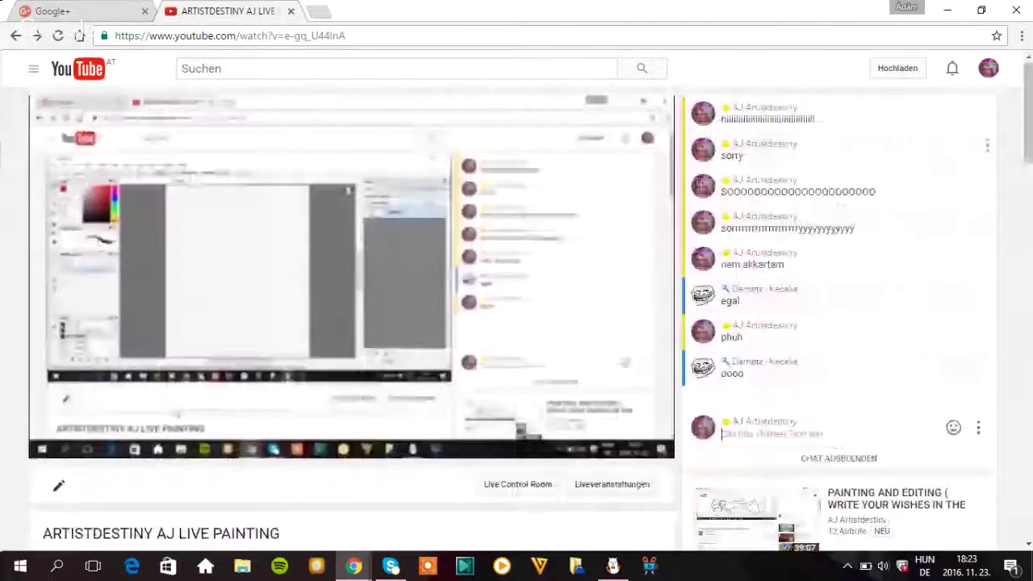
click(84, 445)
click(321, 325)
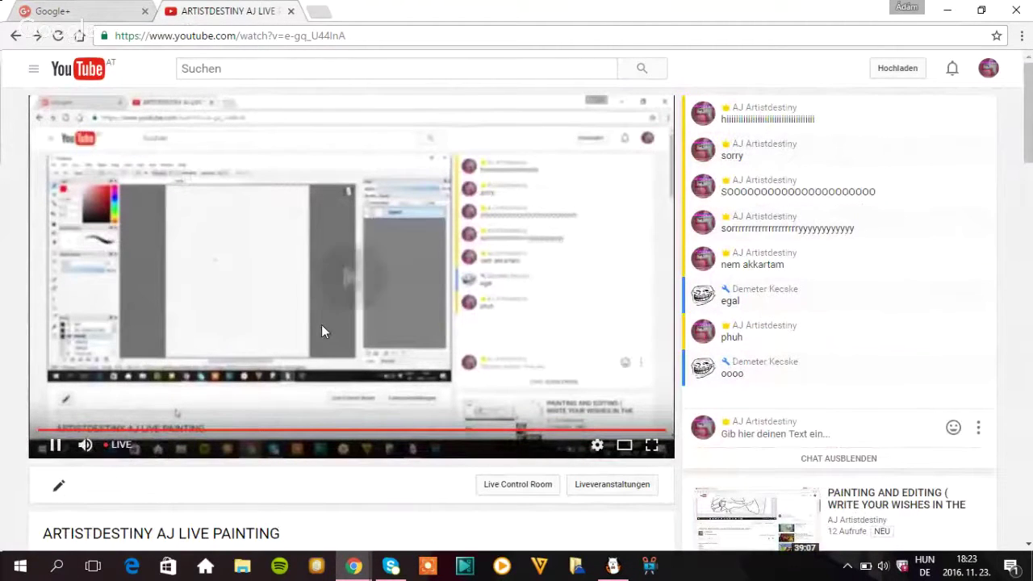
drag(122, 446, 104, 446)
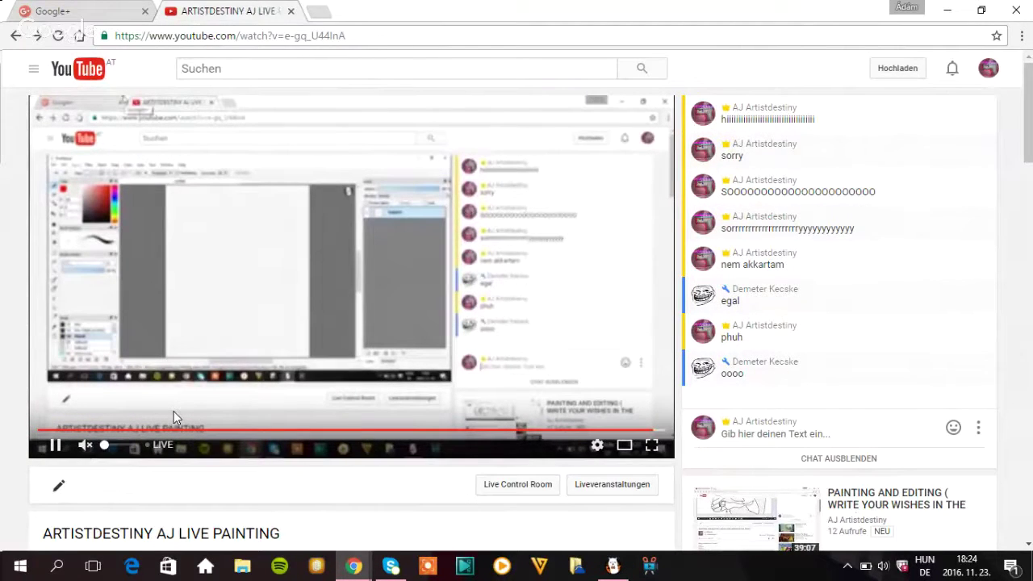
- Switch to FireAlpaca, set the Pencil size to 6.8, and try a test oval on the canvas, undoing it
click(604, 571)
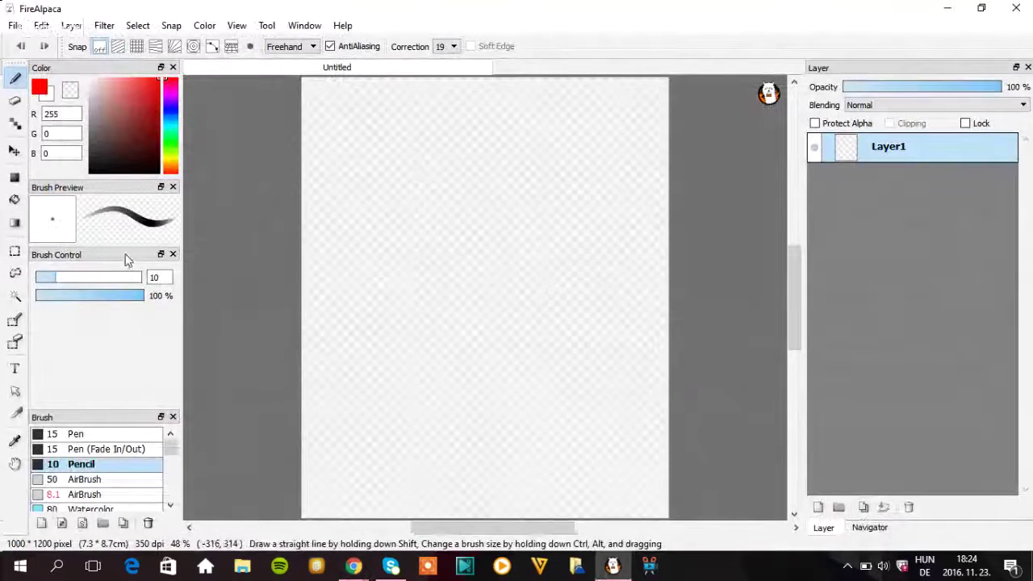
click(46, 278)
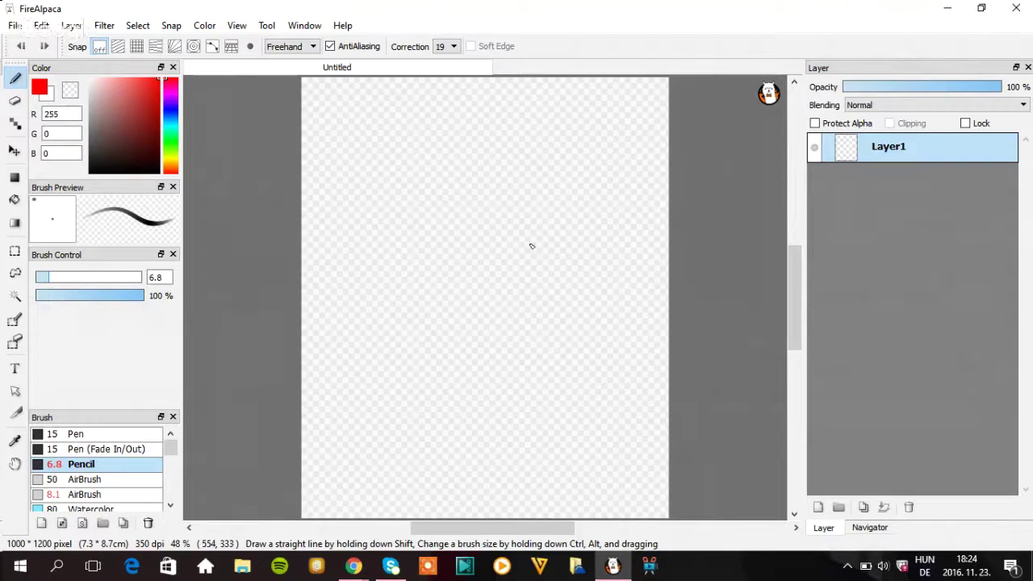
mouse_move(455, 219)
mouse_down()
mouse_move(538, 249)
mouse_move(445, 305)
mouse_move(418, 235)
mouse_move(518, 309)
mouse_up()
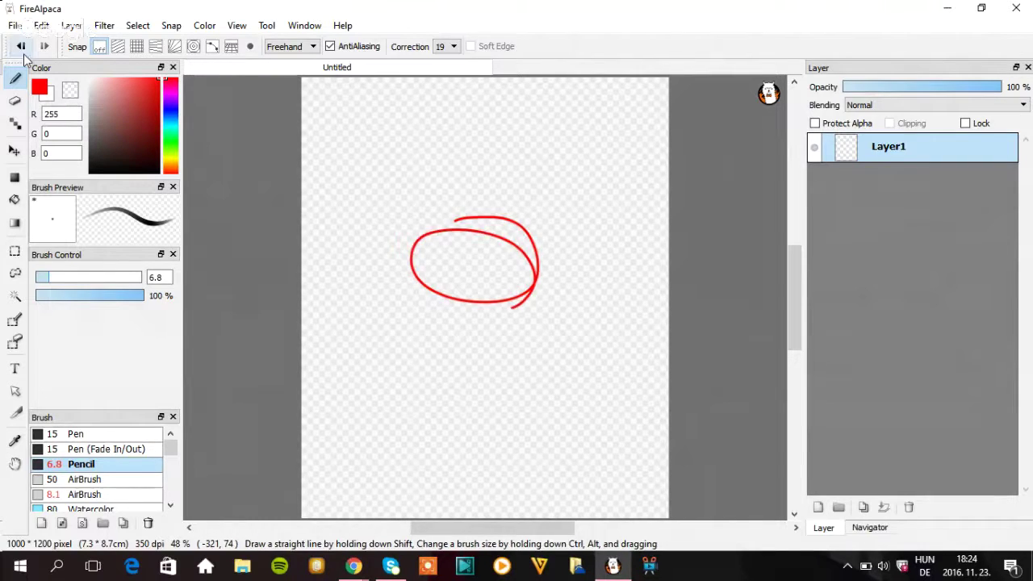
click(21, 46)
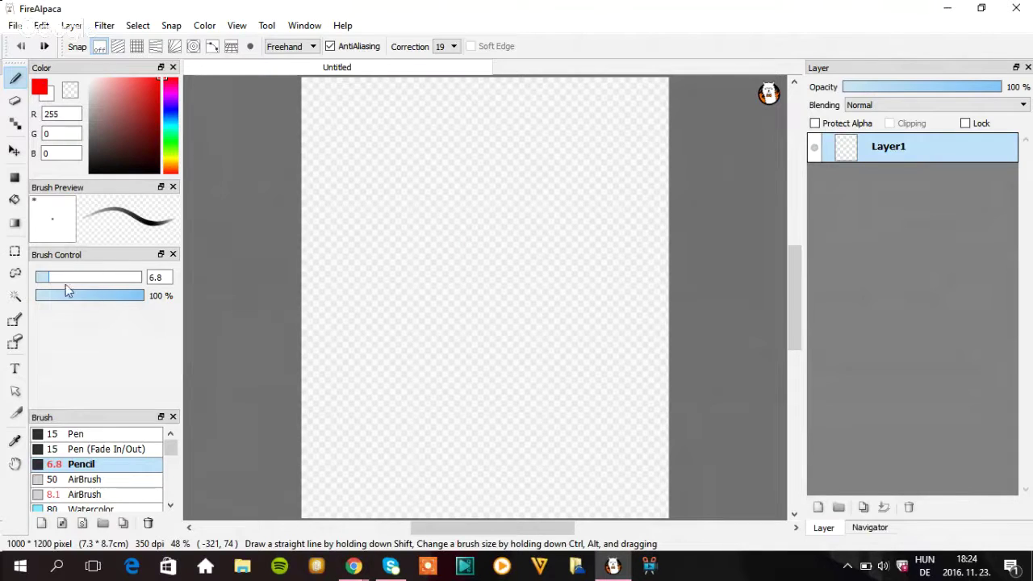
- Sketch a head circle of overlapping red strokes in the upper middle of the canvas, with pointed ears at its upper left and lower right
mouse_move(449, 261)
mouse_down()
mouse_move(424, 240)
mouse_move(424, 216)
mouse_move(494, 194)
mouse_move(513, 237)
mouse_move(485, 271)
mouse_move(453, 274)
mouse_move(422, 254)
mouse_move(480, 199)
mouse_move(514, 221)
mouse_move(488, 271)
mouse_move(427, 247)
mouse_move(496, 200)
mouse_move(503, 254)
mouse_move(430, 258)
mouse_move(433, 212)
mouse_move(497, 275)
mouse_move(430, 266)
mouse_up()
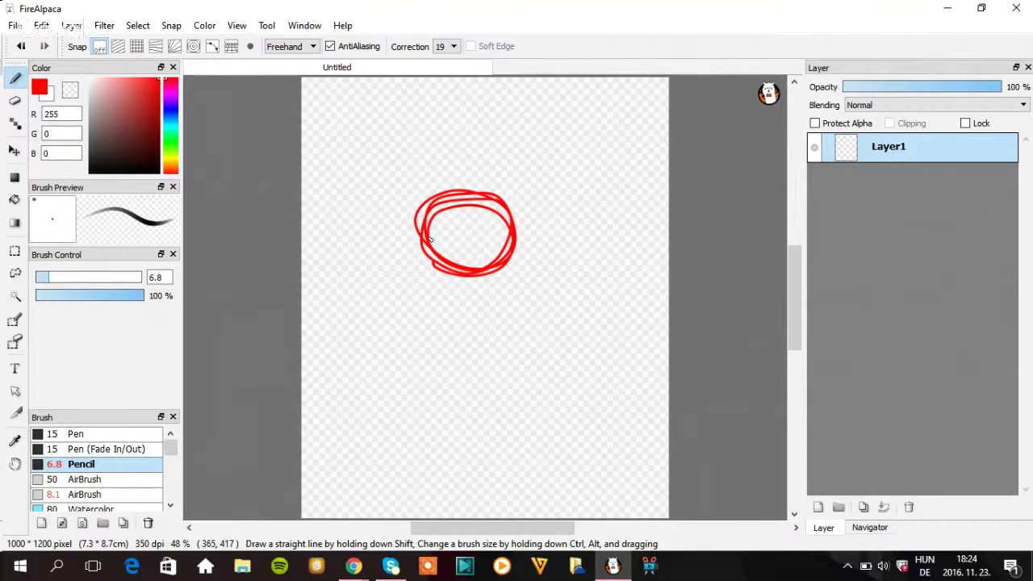
mouse_move(432, 262)
mouse_down()
mouse_move(409, 230)
mouse_move(391, 156)
mouse_move(437, 208)
mouse_move(440, 220)
mouse_move(425, 178)
mouse_move(386, 156)
mouse_move(420, 250)
mouse_up()
mouse_move(488, 195)
mouse_down()
mouse_move(517, 219)
mouse_move(550, 308)
mouse_move(492, 238)
mouse_move(548, 314)
mouse_move(534, 251)
mouse_move(510, 216)
mouse_up()
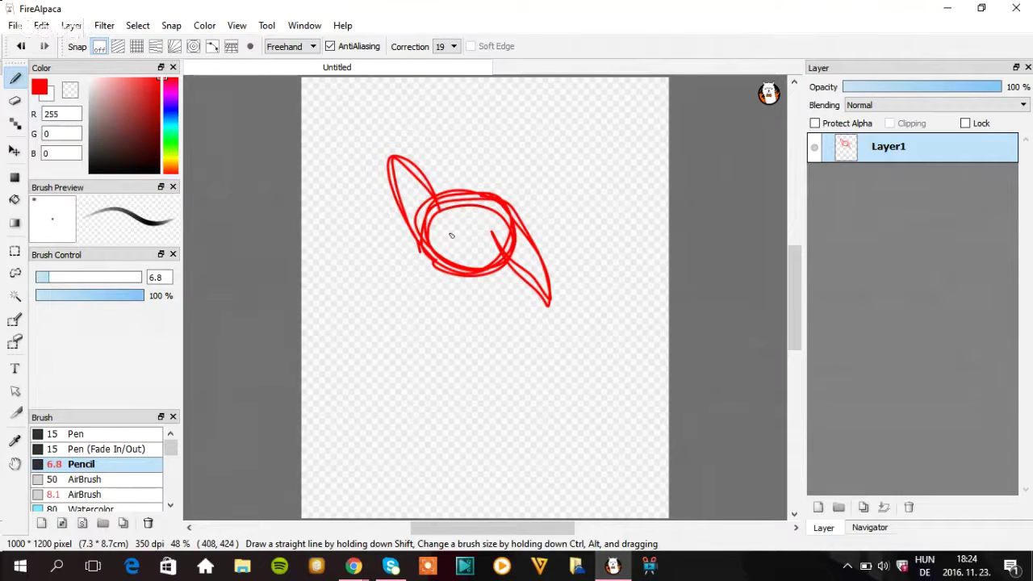
- Try a scribbled eye on the left side inside the head circle and undo it
mouse_move(426, 246)
mouse_down()
mouse_move(471, 248)
mouse_move(419, 244)
mouse_move(461, 245)
mouse_move(440, 242)
mouse_move(471, 233)
mouse_move(444, 240)
mouse_up()
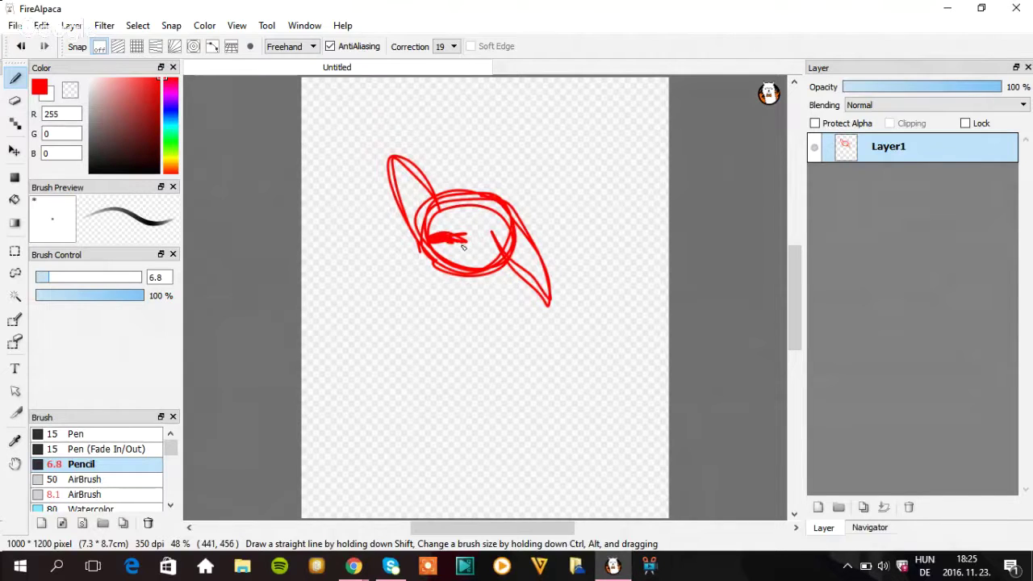
click(21, 46)
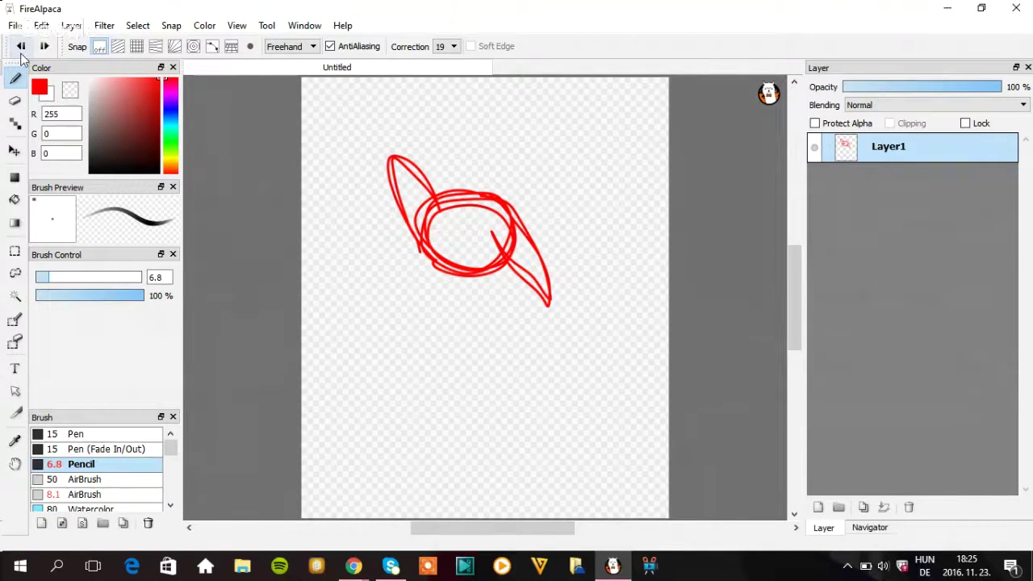
- Try a thick closed-eye line across the lower left inside of the head circle and undo it
drag(421, 248, 472, 249)
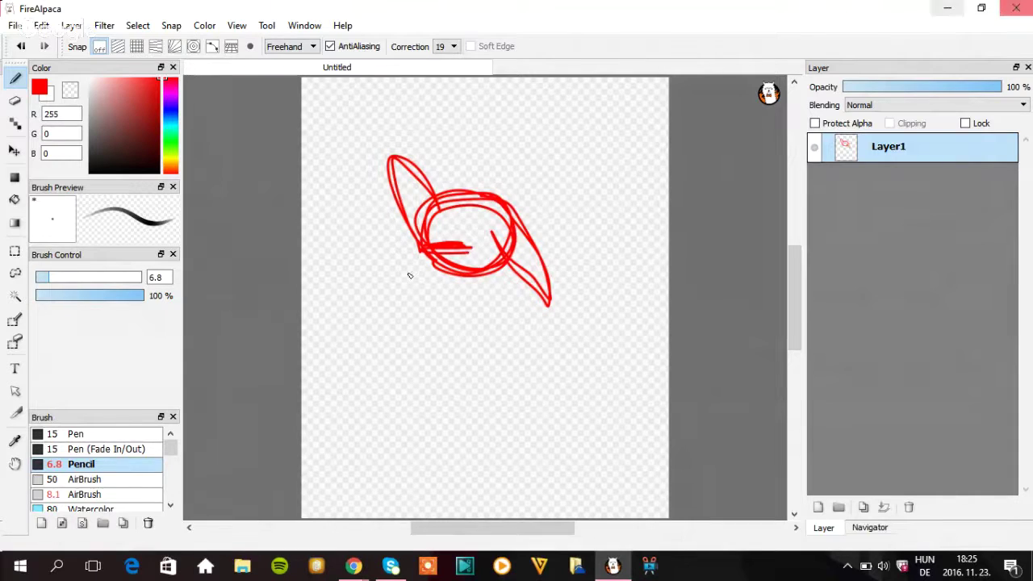
click(21, 47)
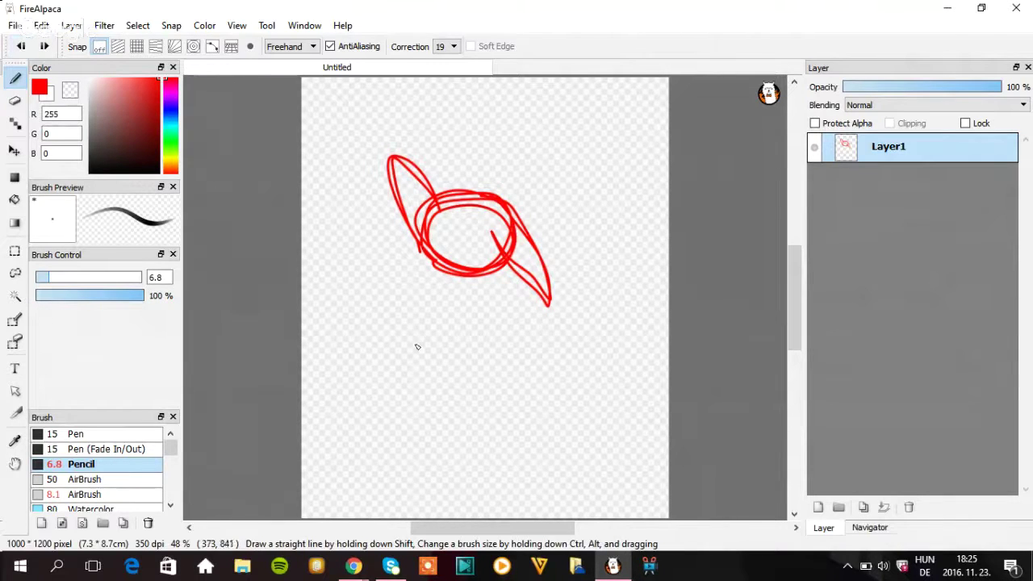
- Sketch overlapping red body ovals below the head and a slanted neck line down from the head's lower left
mouse_move(459, 338)
mouse_down()
mouse_move(420, 359)
mouse_move(493, 336)
mouse_move(439, 379)
mouse_move(488, 329)
mouse_move(431, 388)
mouse_move(455, 372)
mouse_move(544, 354)
mouse_move(448, 384)
mouse_up()
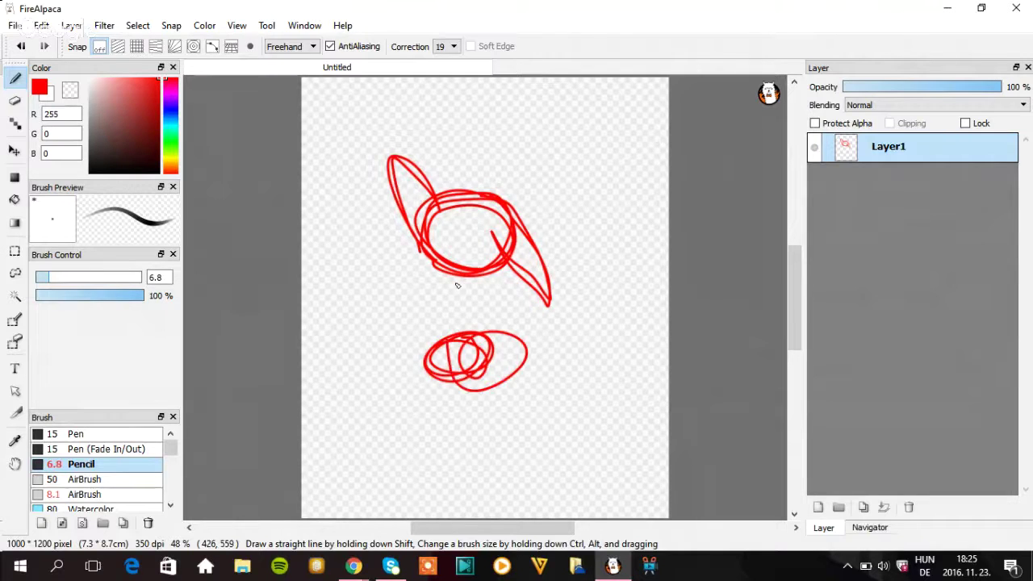
drag(442, 260, 418, 319)
- Try jagged chest fur outlines running from the head down past the body ovals, undoing each attempt
mouse_move(496, 265)
mouse_down()
mouse_move(517, 293)
mouse_move(488, 295)
mouse_move(527, 364)
mouse_up()
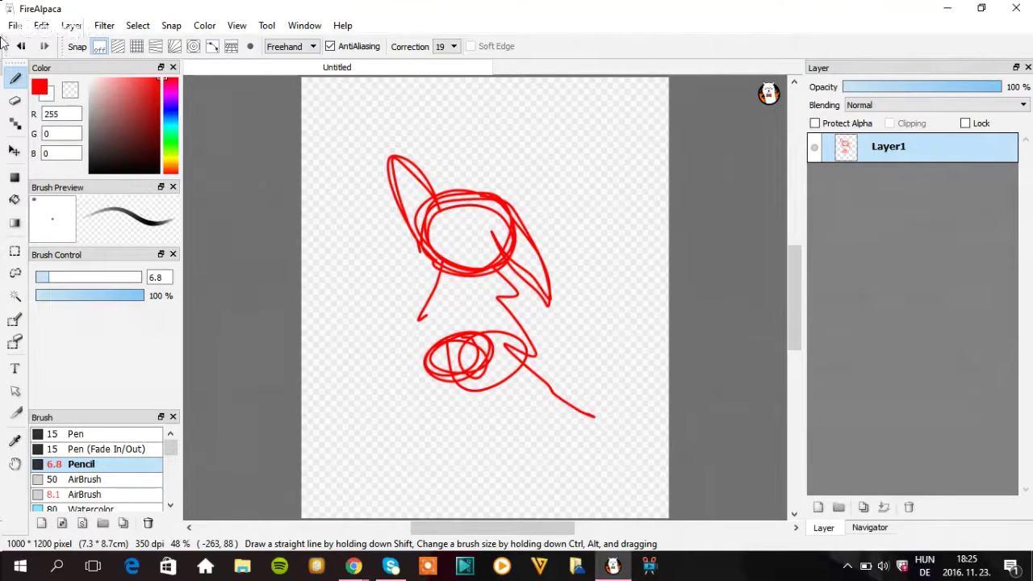
click(23, 46)
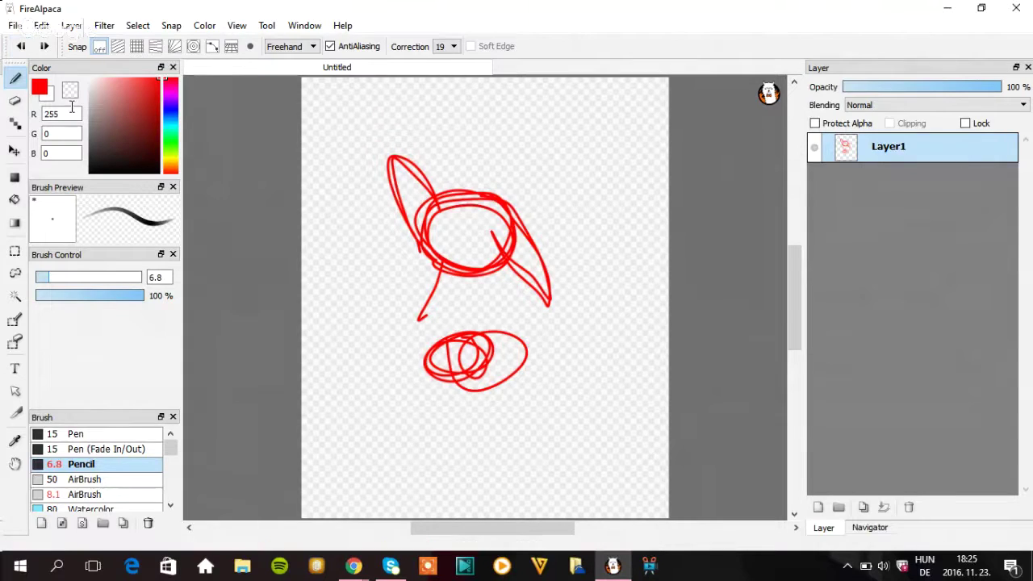
mouse_move(419, 321)
mouse_down()
mouse_move(410, 378)
mouse_move(467, 349)
mouse_move(445, 434)
mouse_move(477, 372)
mouse_move(522, 417)
mouse_move(494, 374)
mouse_move(567, 418)
mouse_move(475, 271)
mouse_up()
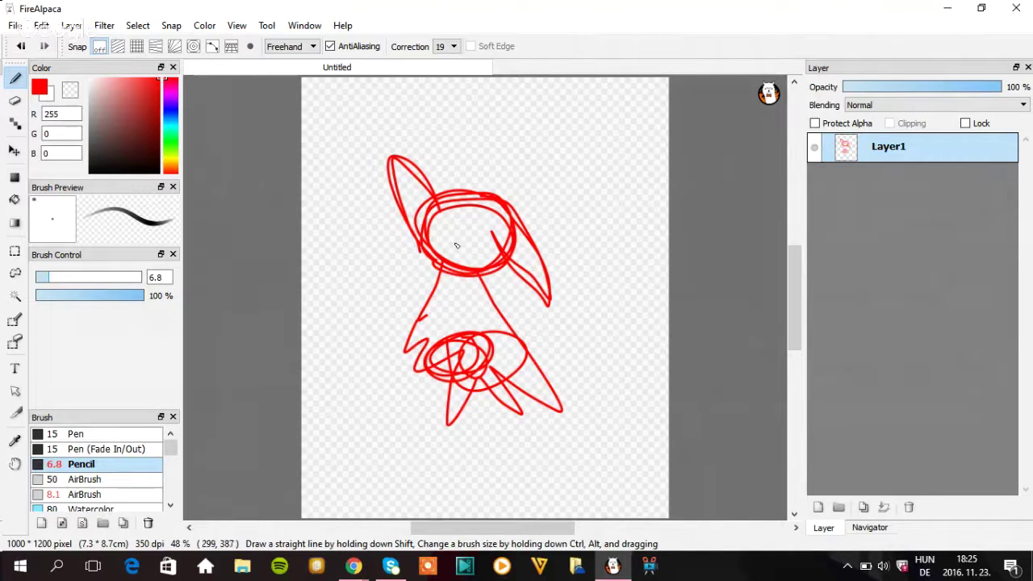
click(21, 46)
- Draw jagged chest fur from the left neck line around the body ovals and up the right side to the head
mouse_move(425, 318)
mouse_down()
mouse_move(400, 379)
mouse_move(441, 340)
mouse_move(457, 409)
mouse_move(469, 361)
mouse_move(534, 414)
mouse_move(486, 347)
mouse_move(524, 373)
mouse_move(533, 359)
mouse_move(489, 305)
mouse_move(547, 344)
mouse_up()
mouse_move(490, 269)
mouse_down()
mouse_move(534, 312)
mouse_move(485, 284)
mouse_up()
drag(544, 342, 511, 307)
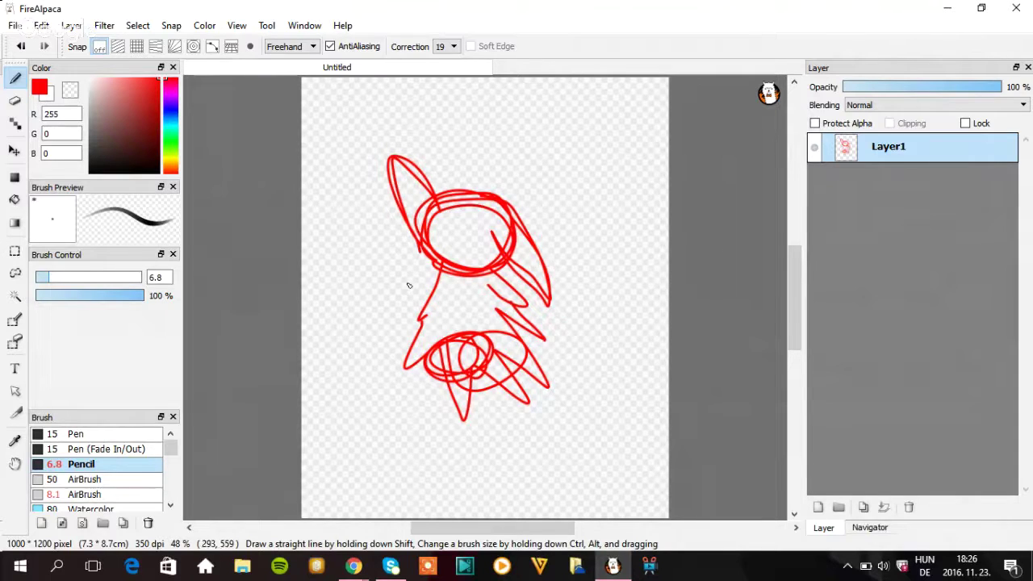
- Try a narrow collar with a spike and small oval under the head, undo it, and redraw the plain collar band
mouse_move(418, 282)
mouse_down()
mouse_move(515, 292)
mouse_move(485, 271)
mouse_move(412, 270)
mouse_move(414, 285)
mouse_move(438, 282)
mouse_move(382, 277)
mouse_move(417, 279)
mouse_up()
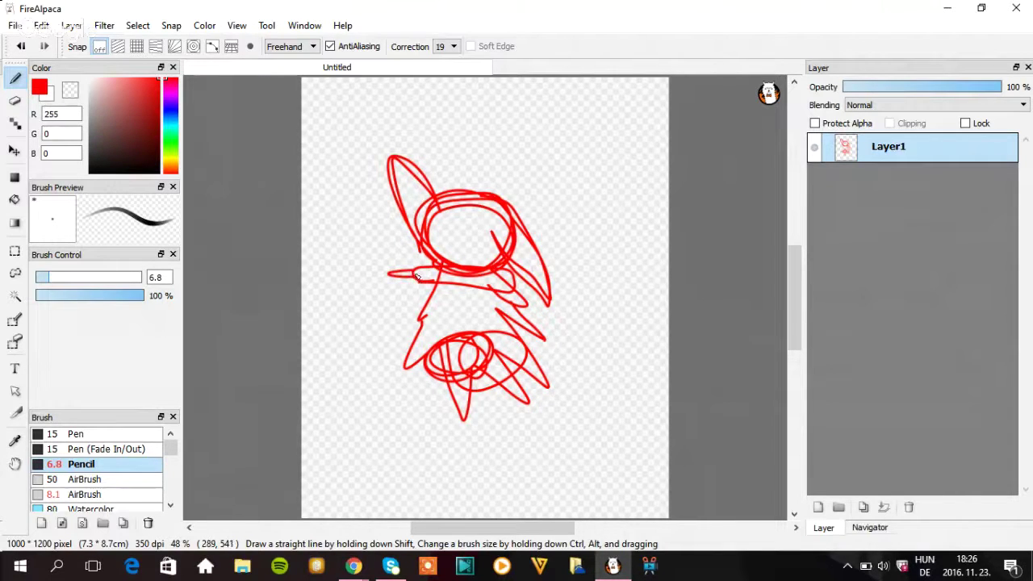
drag(420, 277, 421, 275)
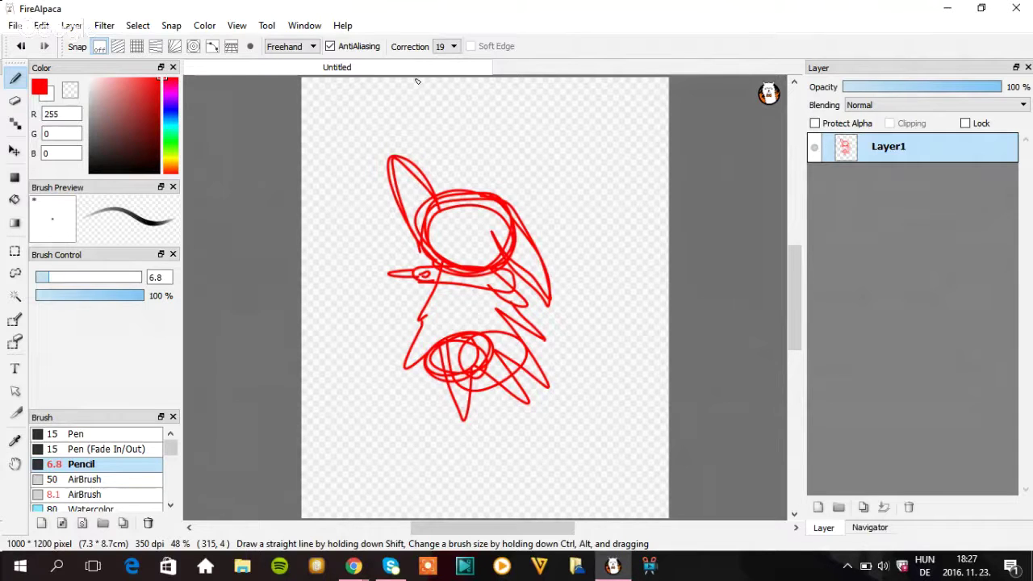
click(21, 47)
click(20, 48)
click(20, 48)
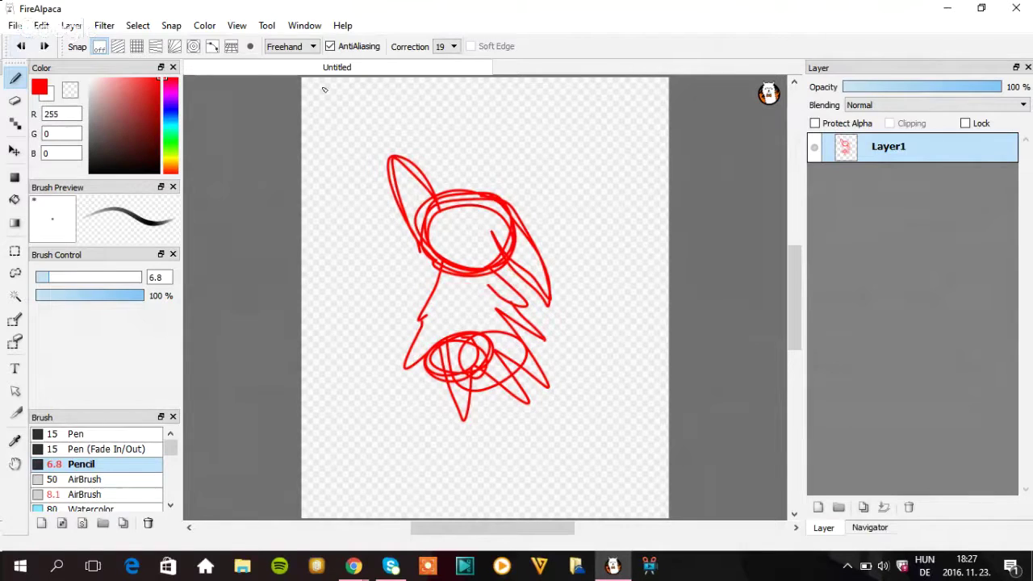
mouse_move(430, 273)
mouse_down()
mouse_move(431, 286)
mouse_move(517, 295)
mouse_move(515, 279)
mouse_move(482, 271)
mouse_move(433, 278)
mouse_up()
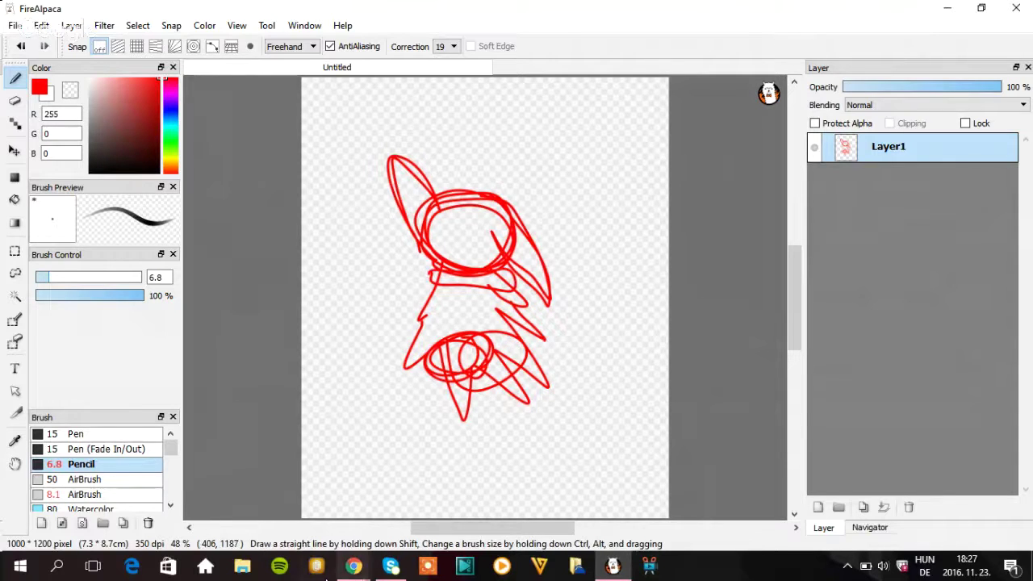
mouse_move(353, 567)
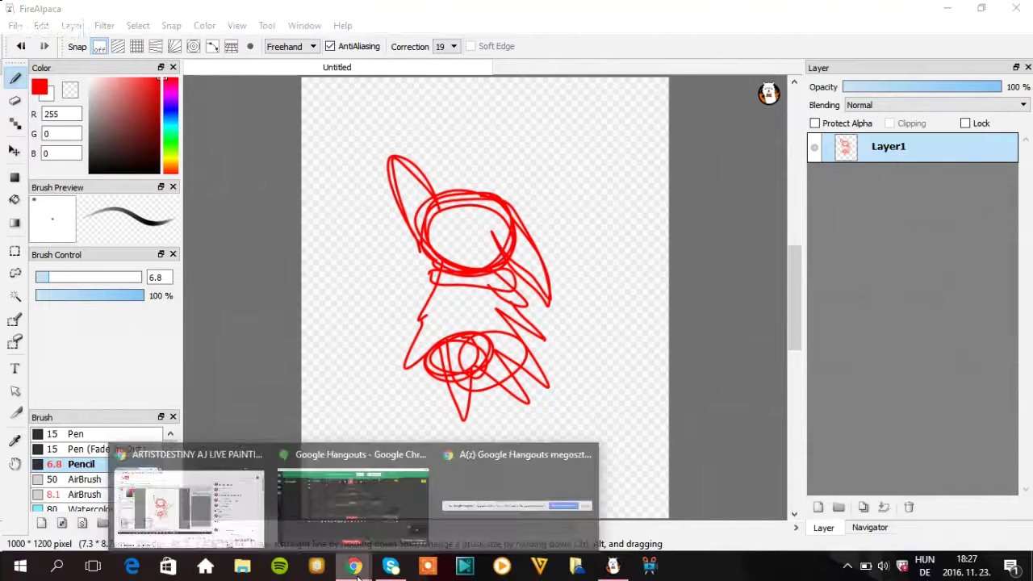
click(214, 513)
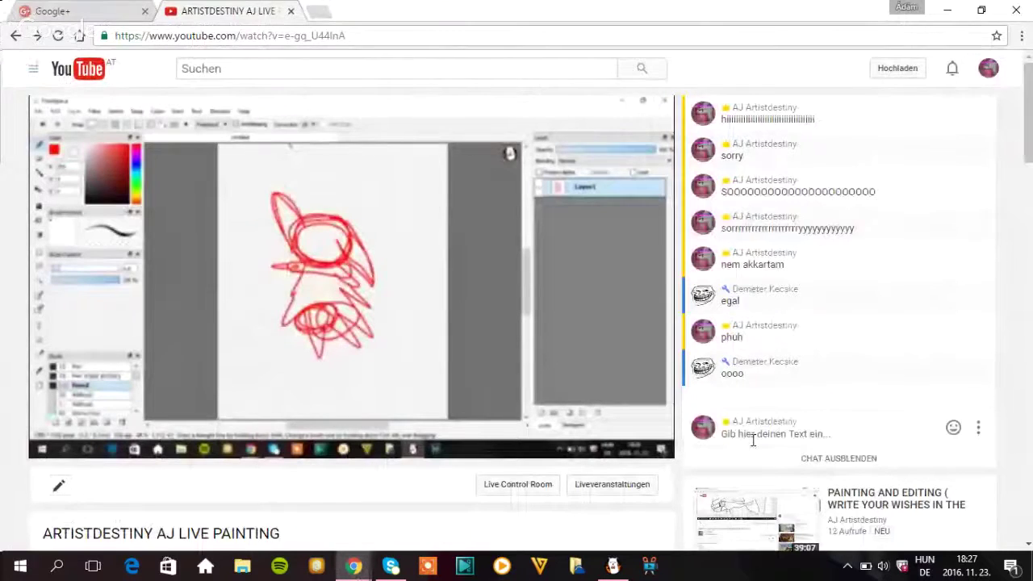
click(753, 440)
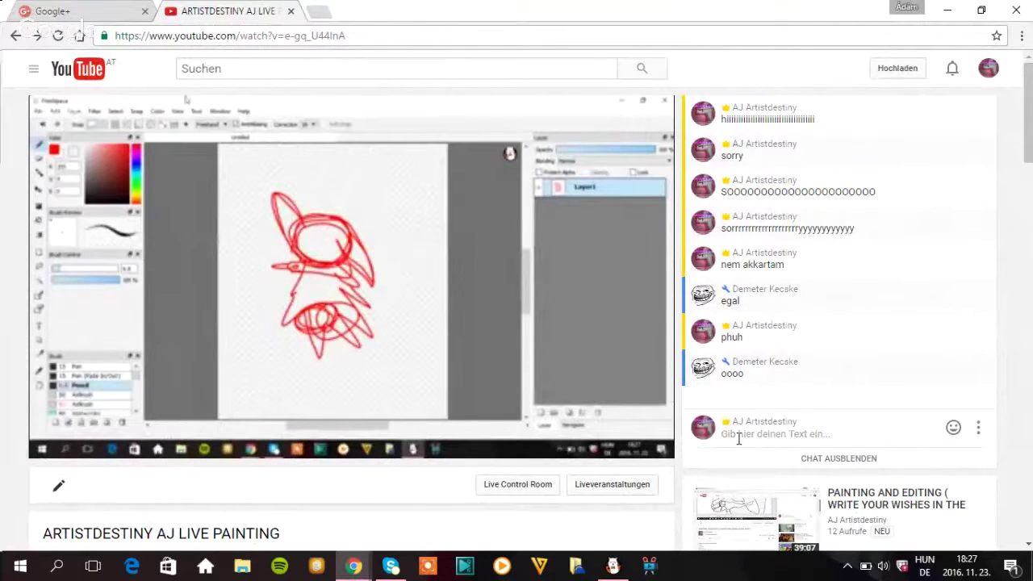
text(m)
key(BackSpace)
key(BackSpace)
text(A Fn)
text(reAlpa)
text(c)
key(BackSpace)
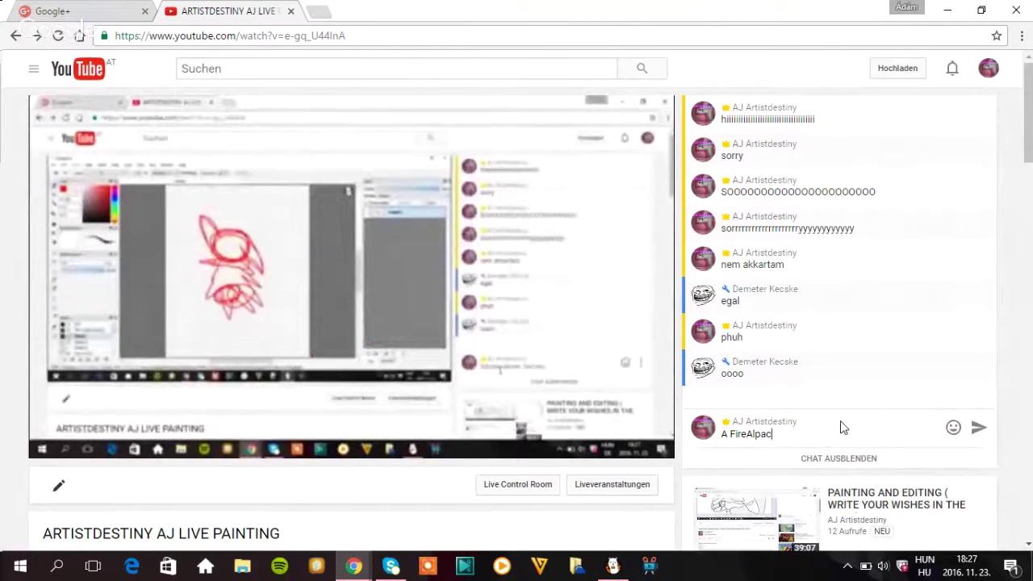
text(át ha)
text(zná)
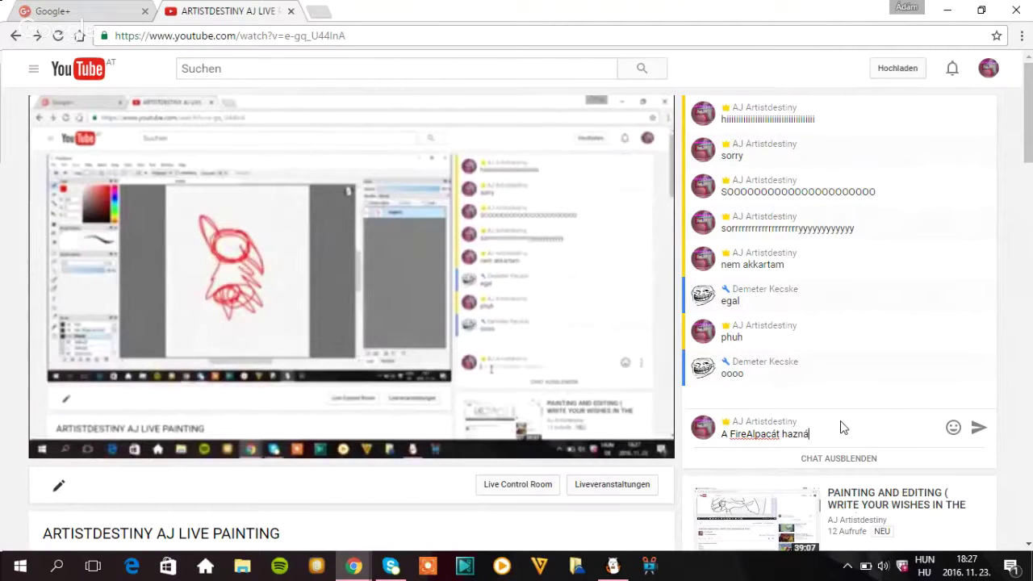
text(lom,)
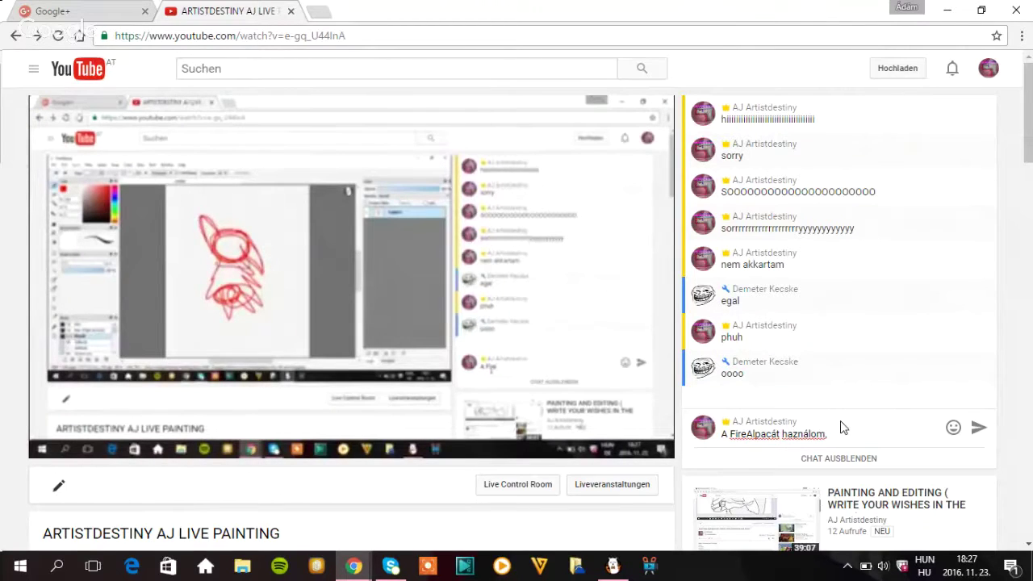
text( itt a link :)
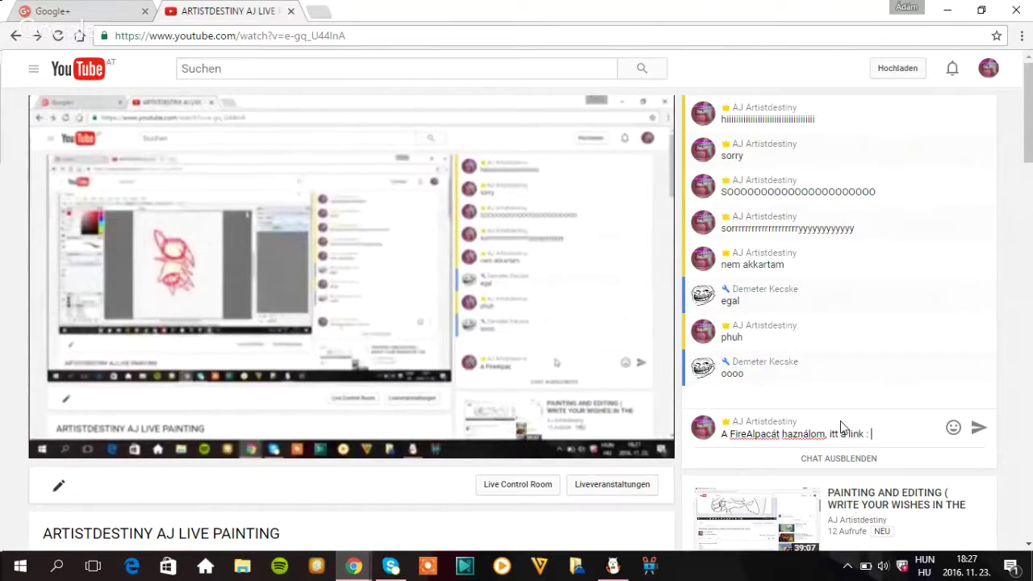
text(http://firealpaca.com/en)
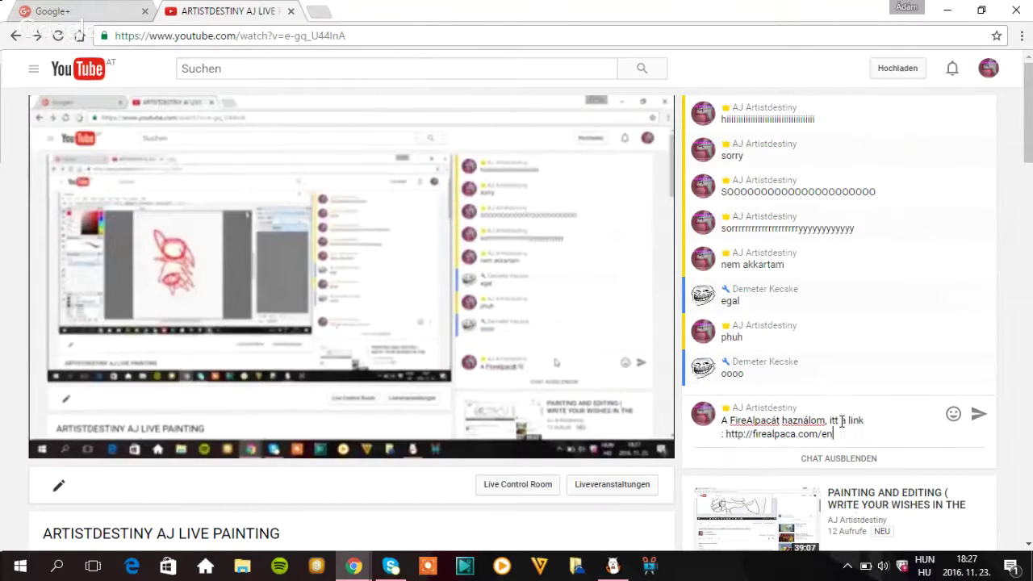
click(979, 413)
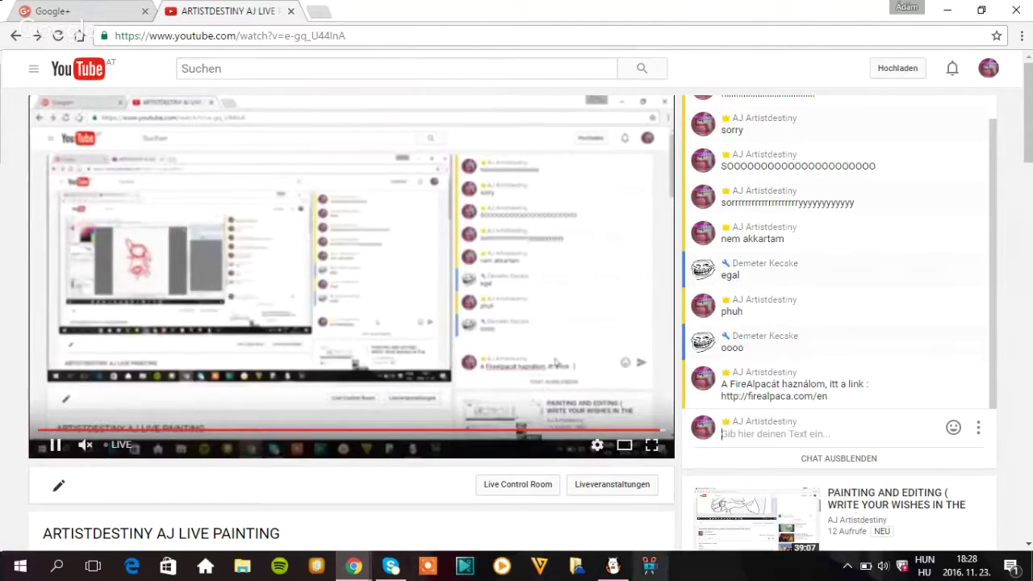
- Switch to FireAlpaca and undo the narrow collar drawn under the head
click(613, 565)
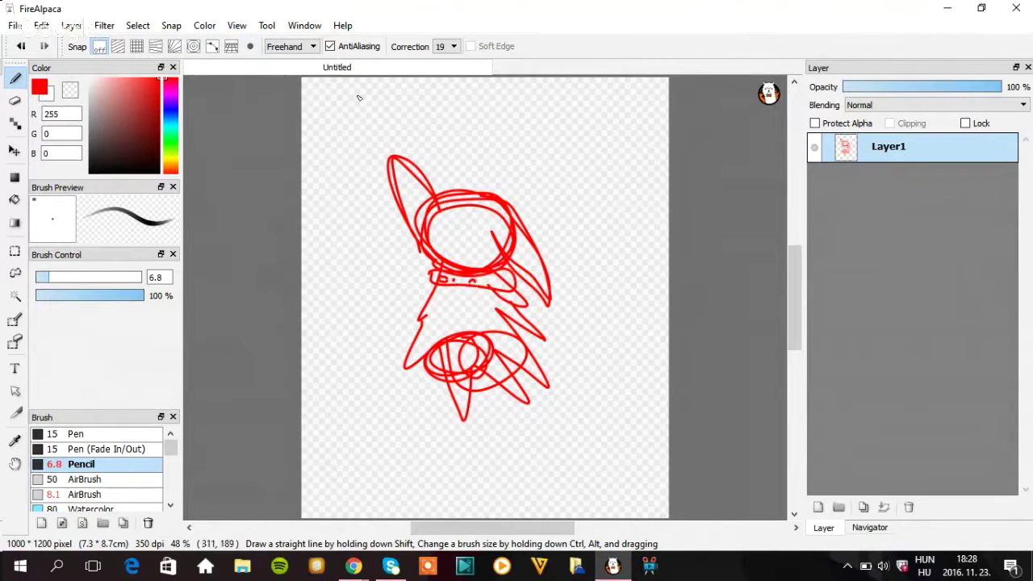
click(22, 49)
click(26, 50)
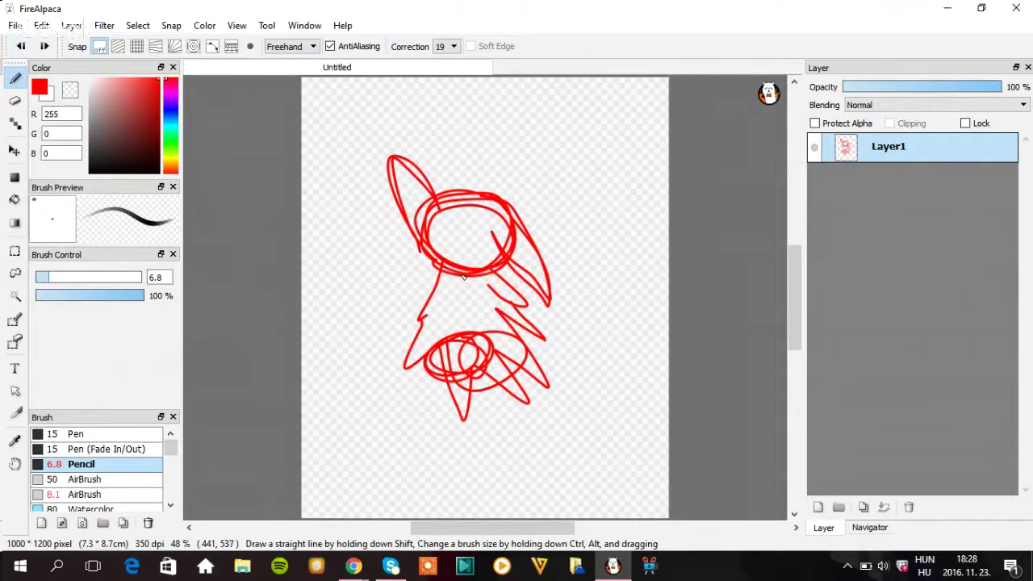
- Draw a wider collar across the neck with a row of small round studs and a pointed spike at each end
mouse_move(426, 276)
mouse_down()
mouse_move(422, 307)
mouse_move(465, 297)
mouse_move(528, 307)
mouse_move(524, 285)
mouse_move(420, 280)
mouse_up()
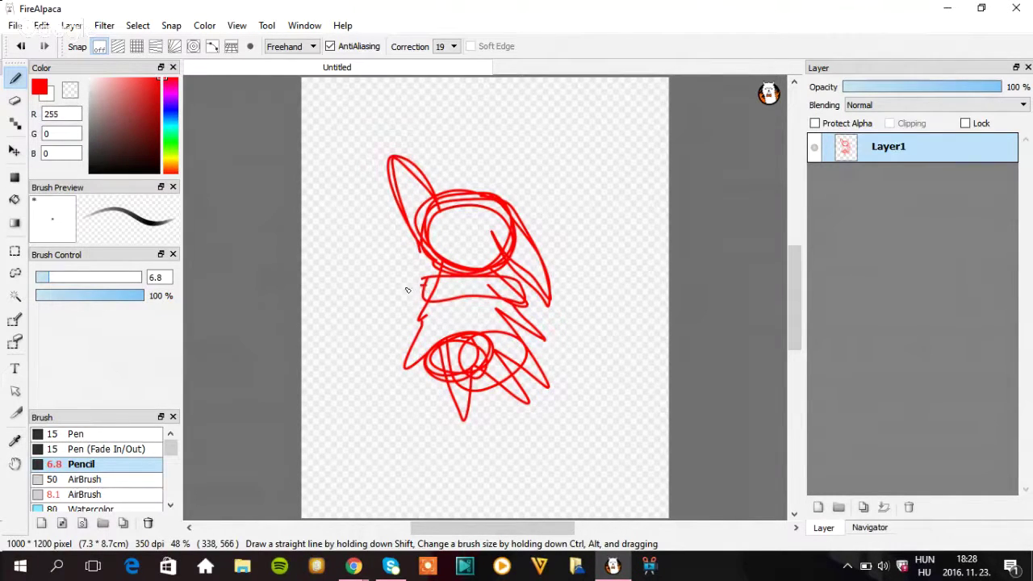
drag(406, 288, 417, 295)
drag(442, 286, 437, 300)
click(452, 288)
click(459, 286)
click(466, 287)
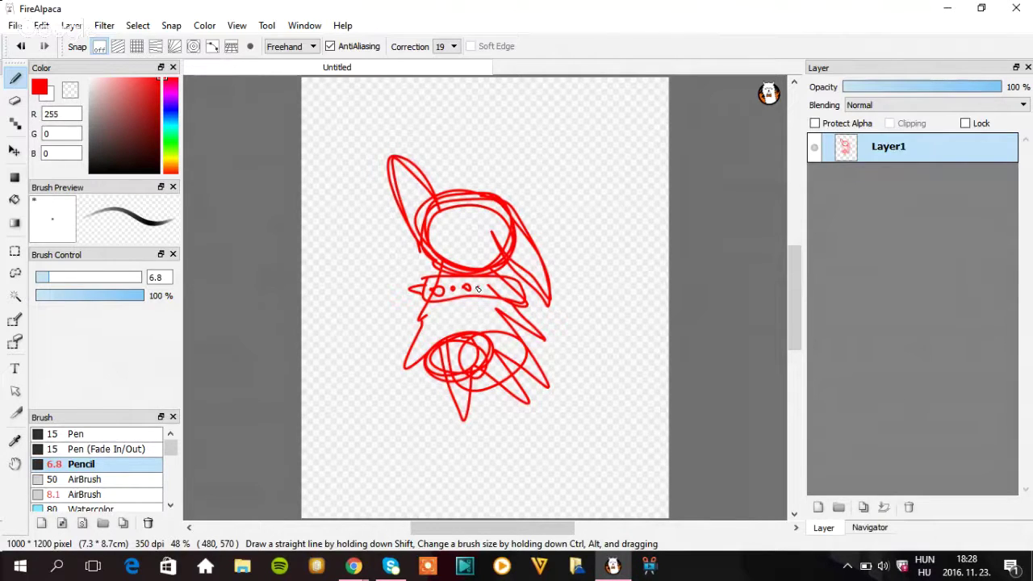
click(484, 287)
drag(494, 283, 487, 290)
drag(520, 289, 543, 298)
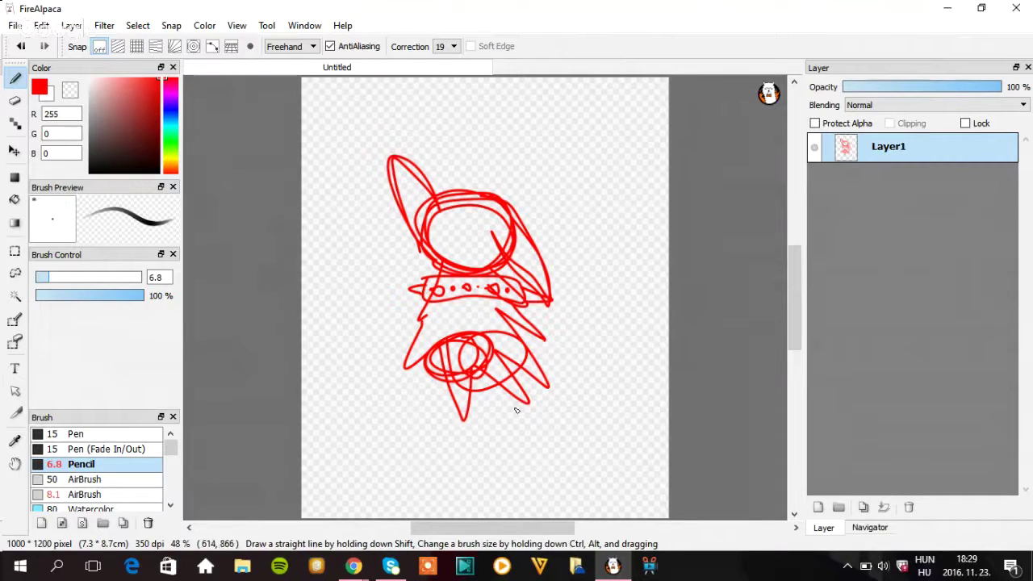
- Draw a hat on the head with a curved brim, a tall flaring crown, and small circles along its upper edge
mouse_move(394, 216)
mouse_down()
mouse_move(541, 230)
mouse_move(427, 215)
mouse_up()
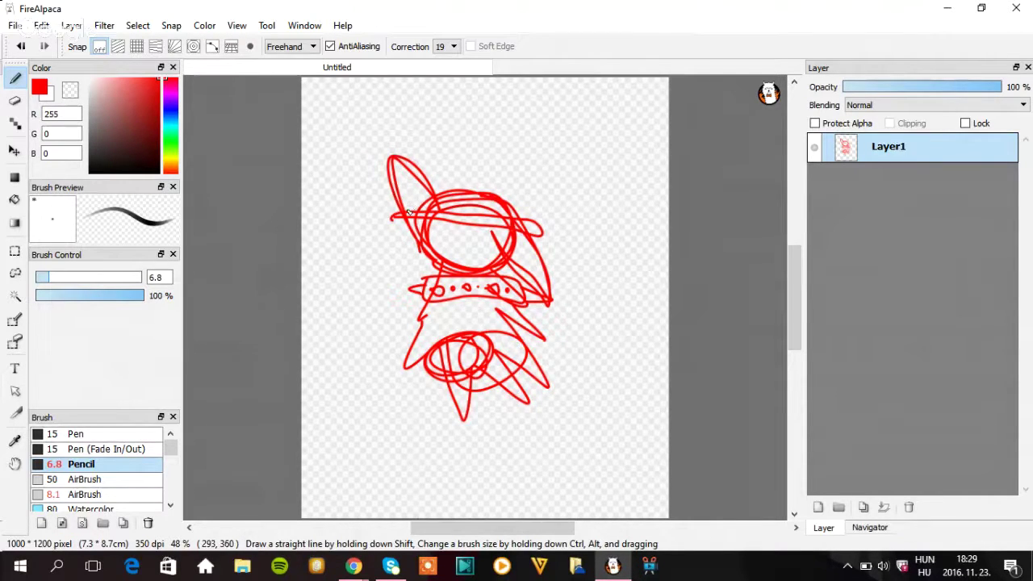
mouse_move(416, 200)
mouse_down()
mouse_move(428, 182)
mouse_move(472, 188)
mouse_move(508, 199)
mouse_move(526, 223)
mouse_up()
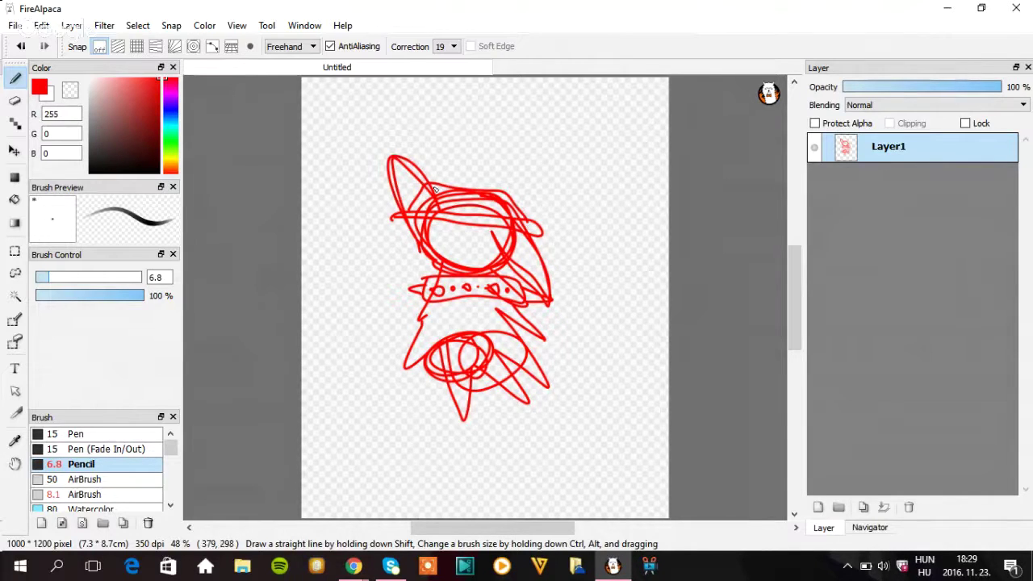
mouse_move(437, 173)
mouse_down()
mouse_move(449, 100)
mouse_move(534, 113)
mouse_move(498, 193)
mouse_up()
mouse_move(453, 123)
mouse_down()
mouse_move(456, 113)
mouse_move(499, 114)
mouse_move(488, 126)
mouse_move(507, 118)
mouse_up()
- Set the brush Correction to 0 and draw two lengthwise lines down the tall crown of the hat
click(444, 47)
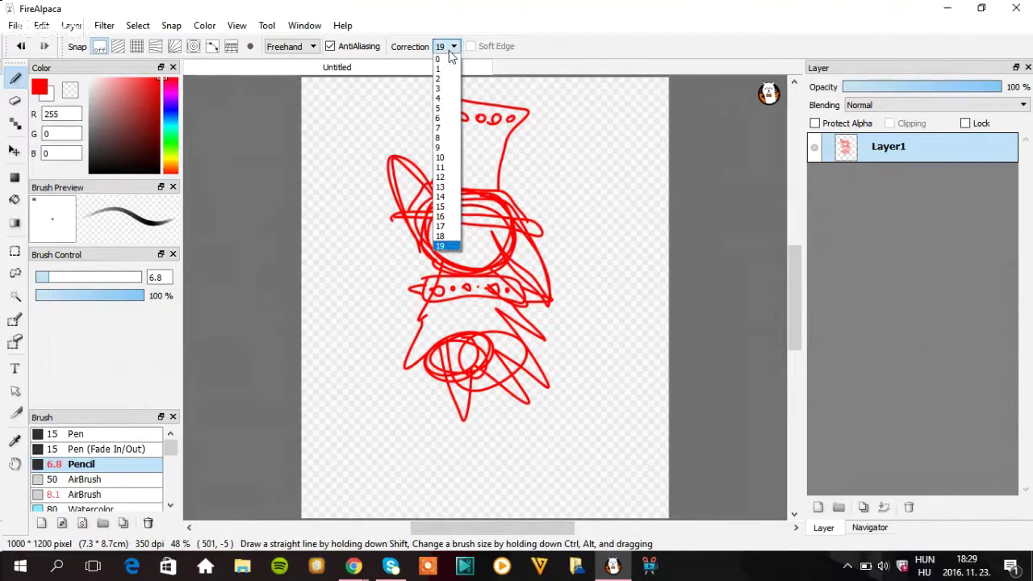
click(440, 59)
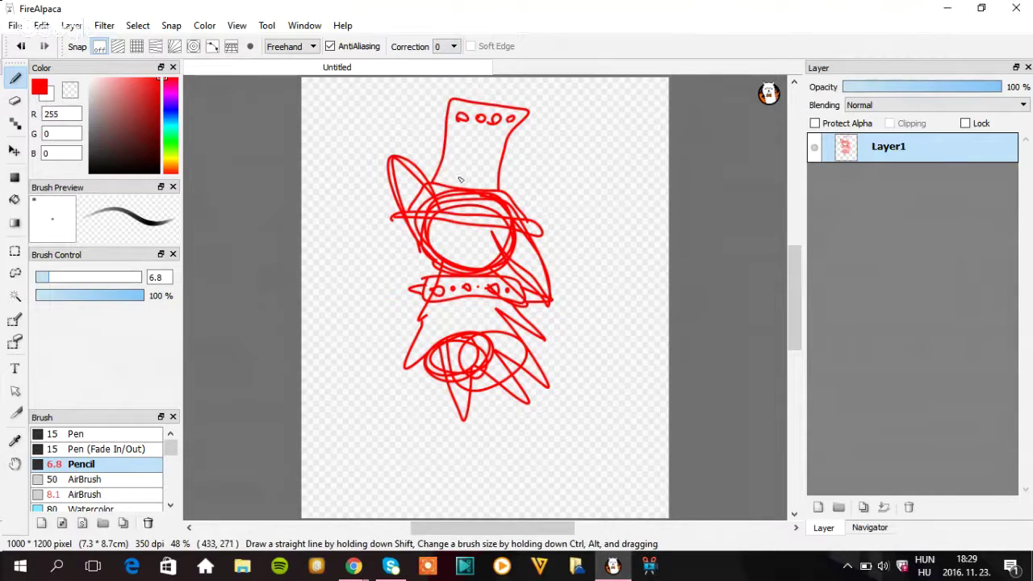
drag(448, 186, 472, 119)
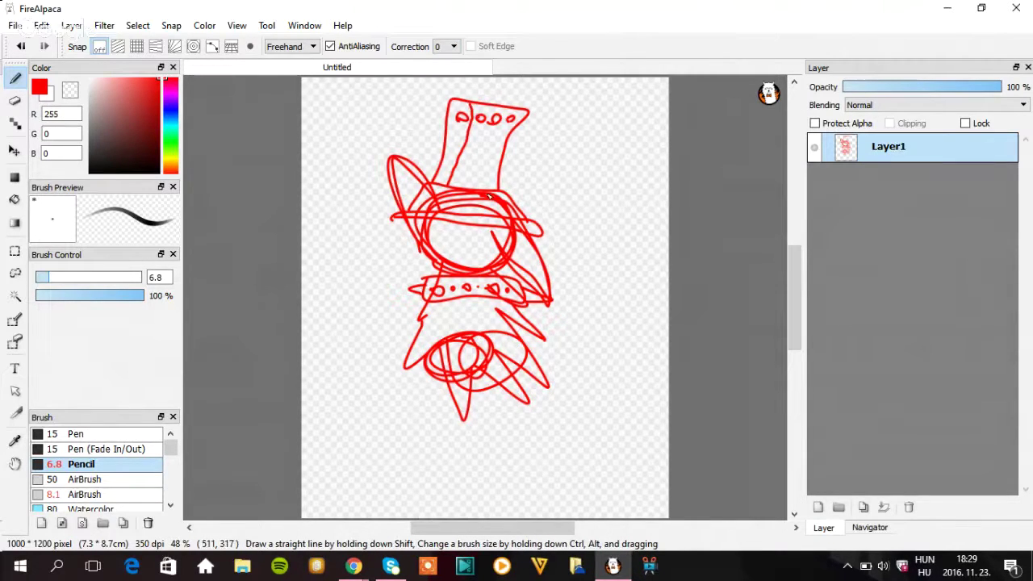
drag(484, 184, 486, 136)
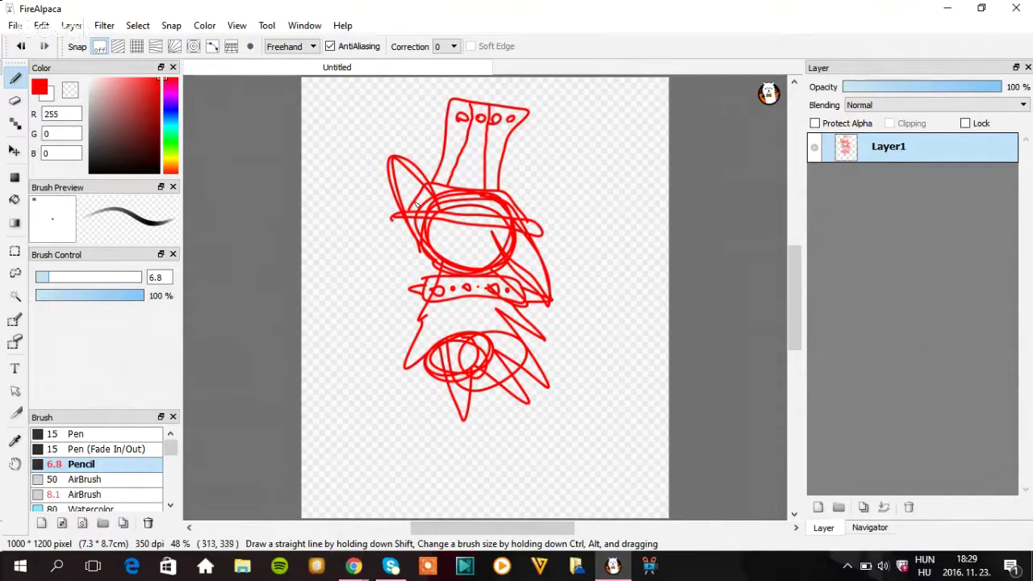
- Try a thick angular eye with a downward stroke inside the head circle and undo it
mouse_move(444, 242)
mouse_down()
mouse_move(453, 235)
mouse_move(429, 241)
mouse_move(465, 236)
mouse_up()
drag(444, 240, 473, 255)
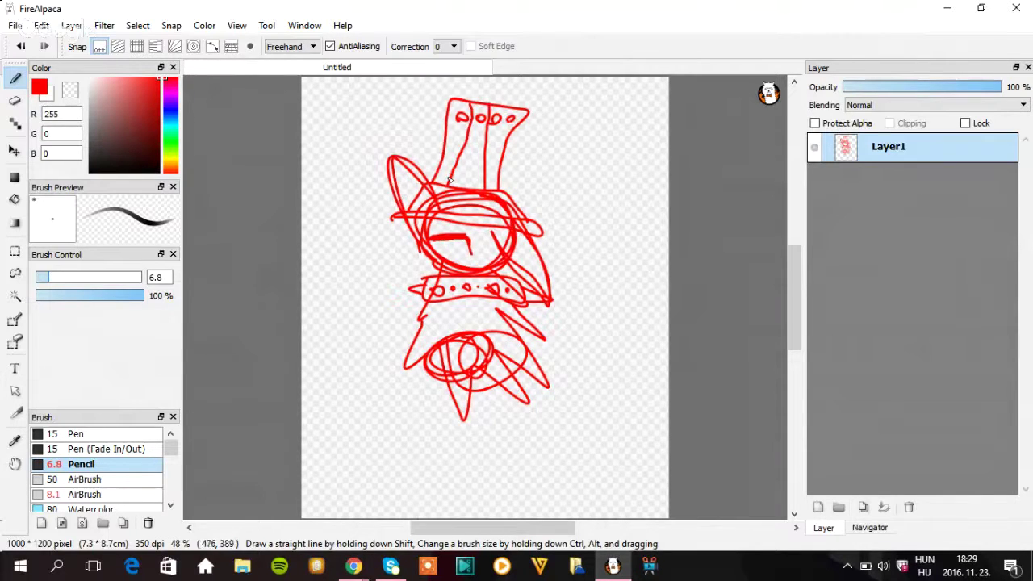
click(21, 46)
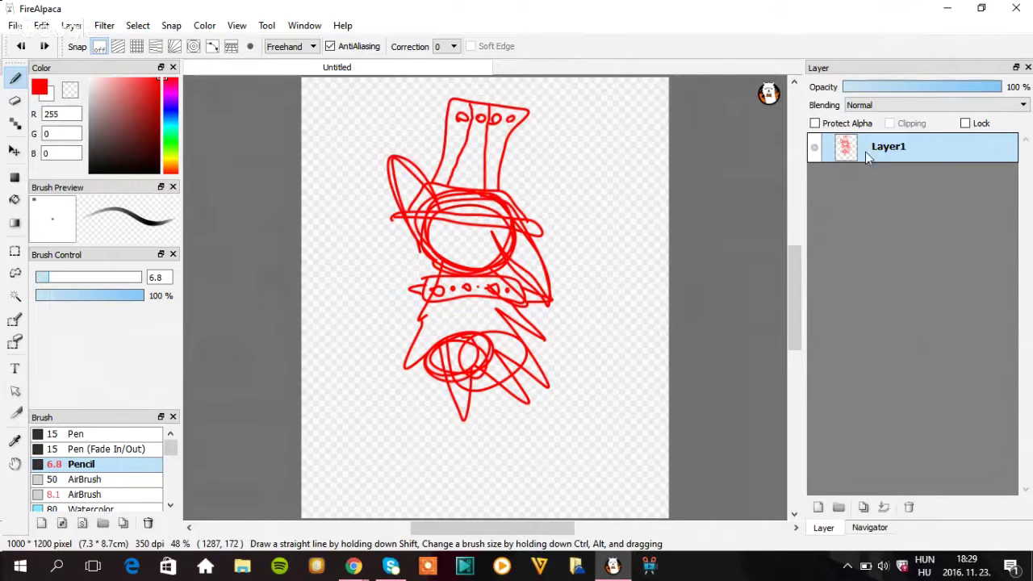
- Toggle the visibility of Layer1 off and on several times, leaving the layer shown
click(814, 147)
click(815, 148)
click(815, 148)
click(815, 150)
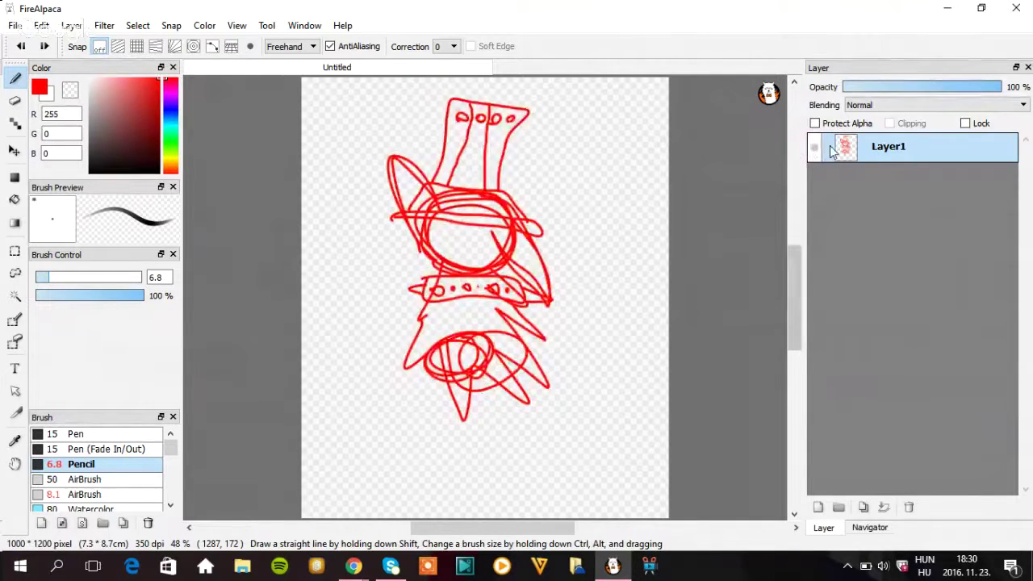
click(813, 152)
click(810, 152)
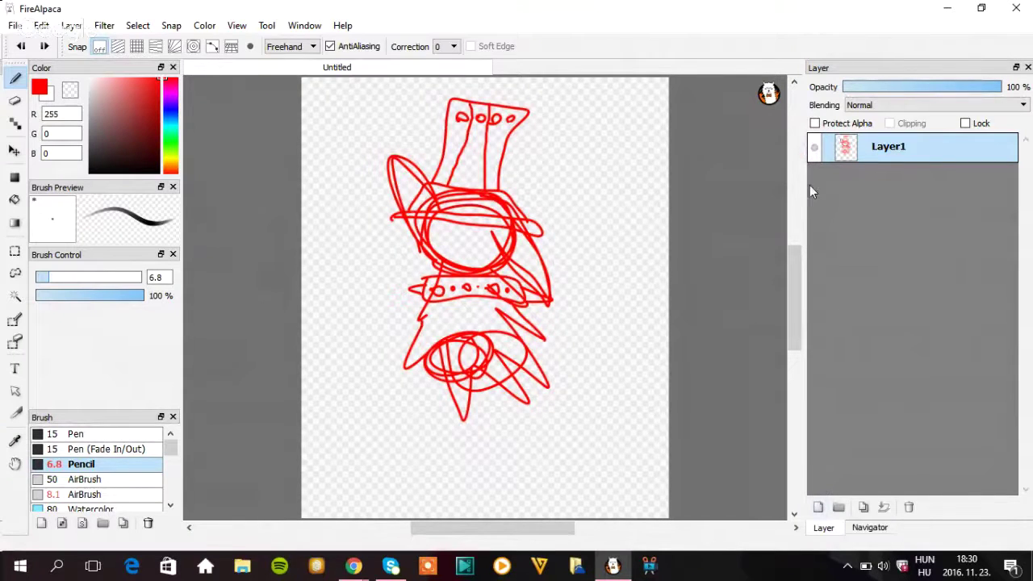
- Switch to the YouTube live stream page in Chrome and look over its chat, description and viewer information
click(355, 566)
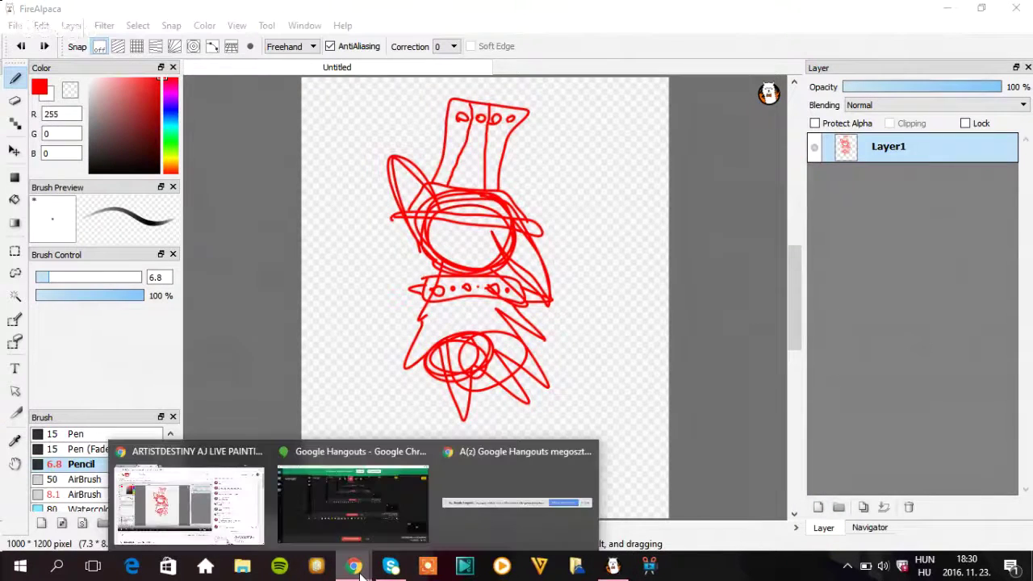
click(169, 508)
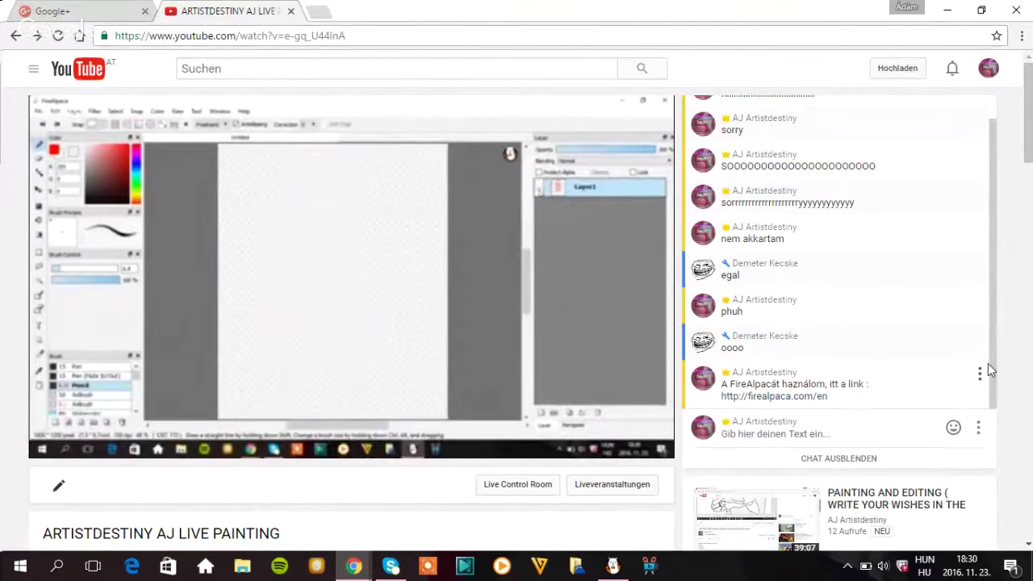
drag(1031, 114, 1030, 165)
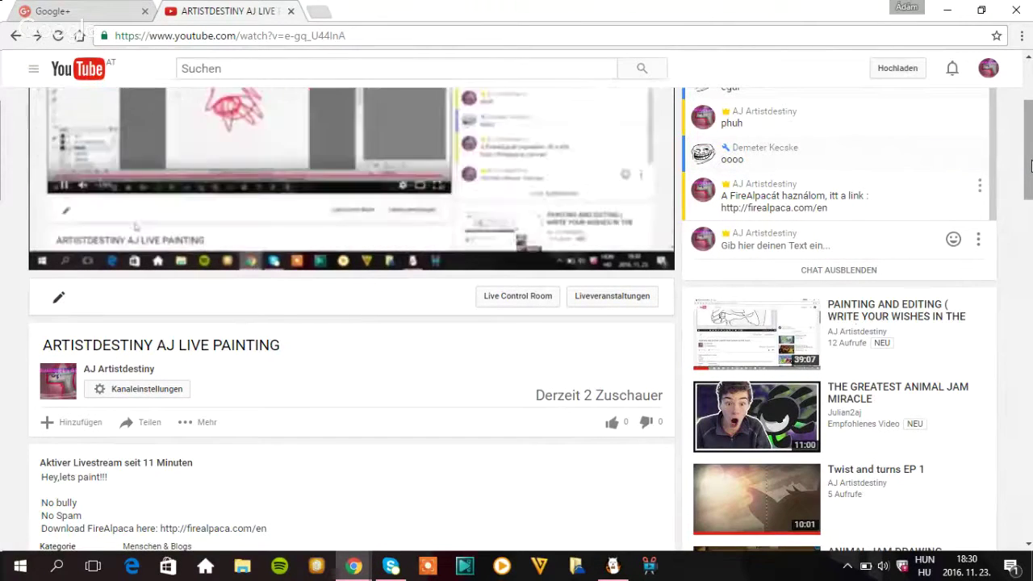
drag(1030, 165, 1030, 119)
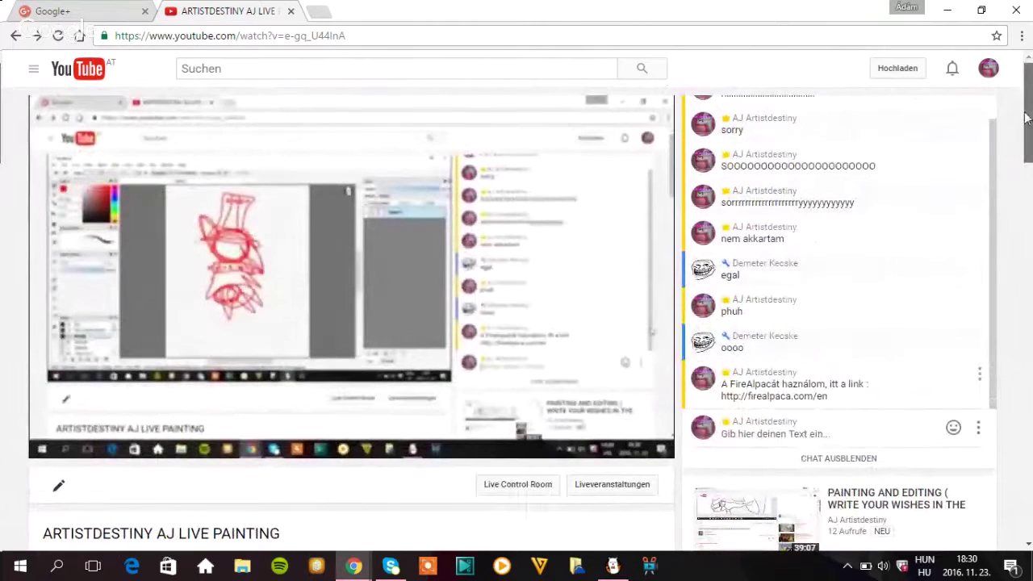
- Go to the Google+ page, open the account's own profile and look through its published posts
click(108, 7)
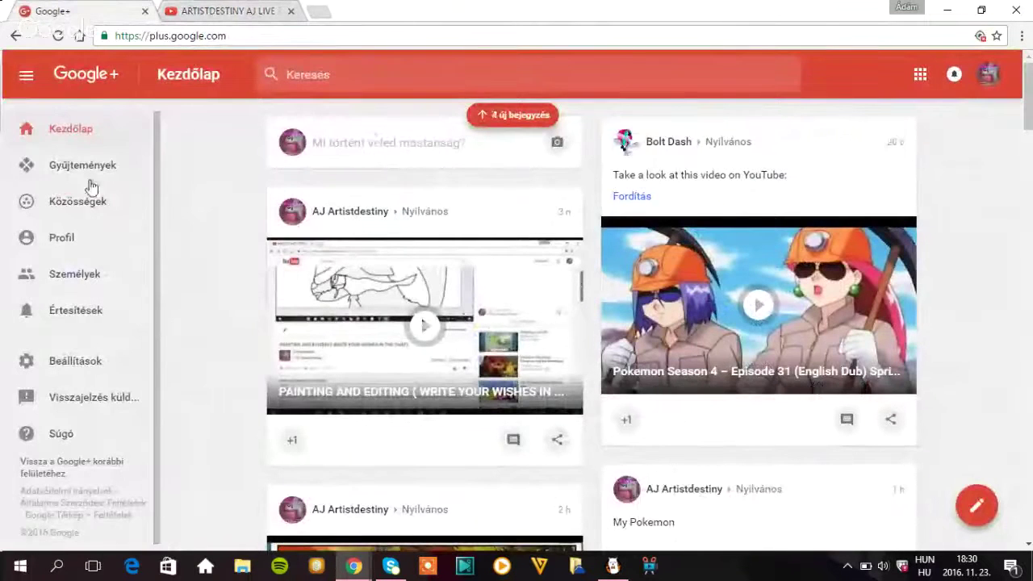
click(987, 74)
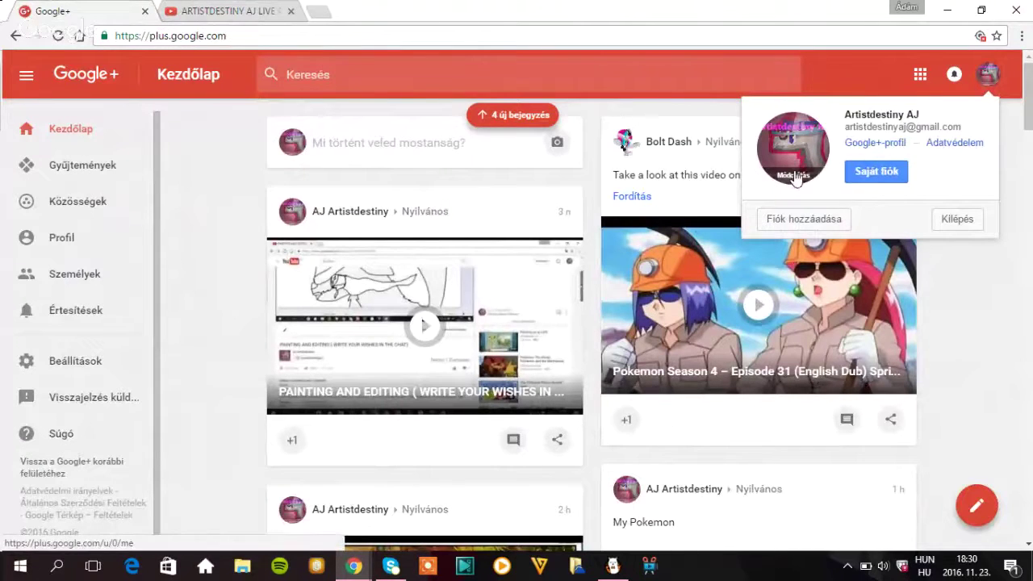
scroll(1023, 253, down, 5)
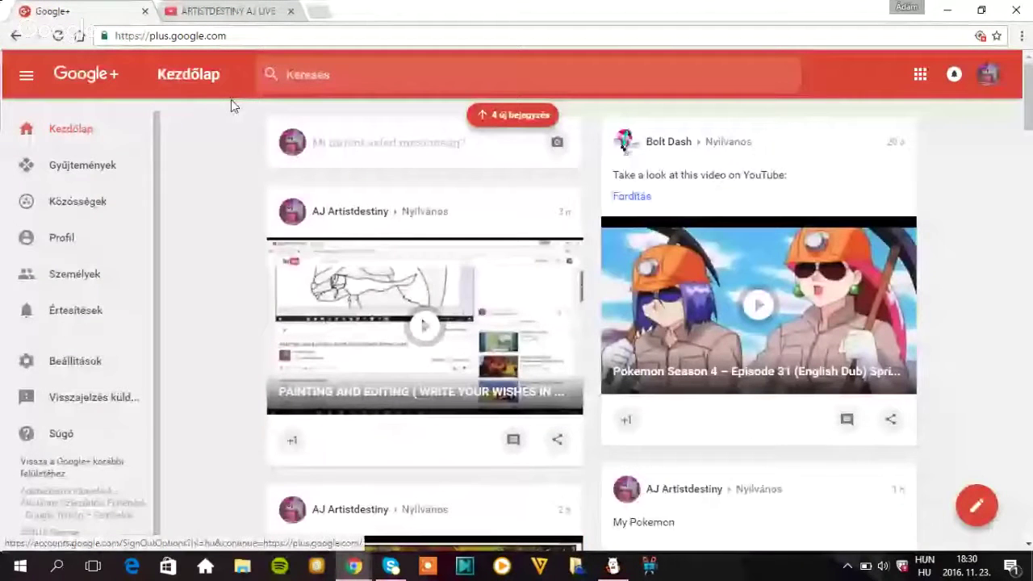
click(66, 237)
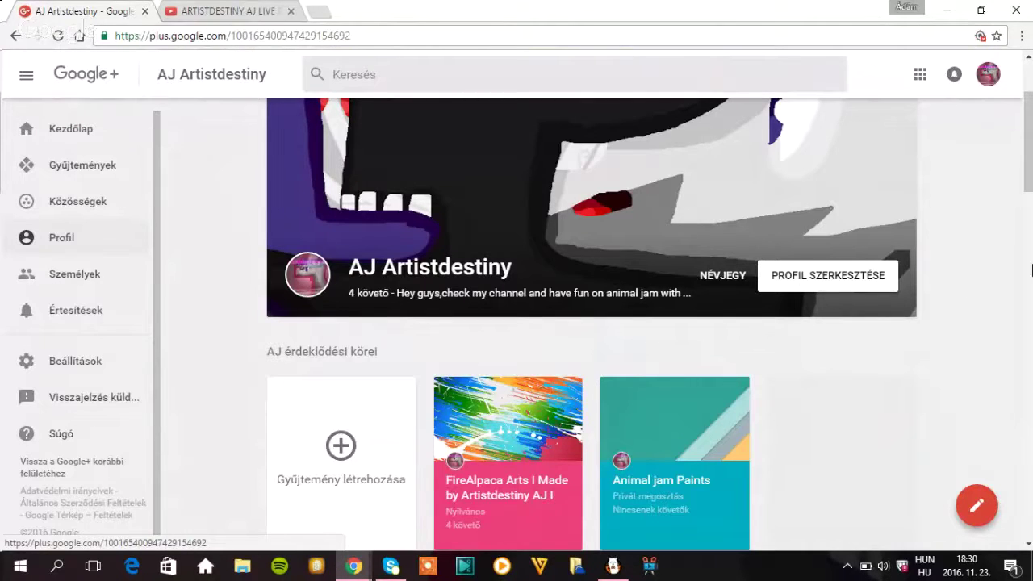
drag(1029, 171, 1028, 173)
scroll(1016, 199, down, 4)
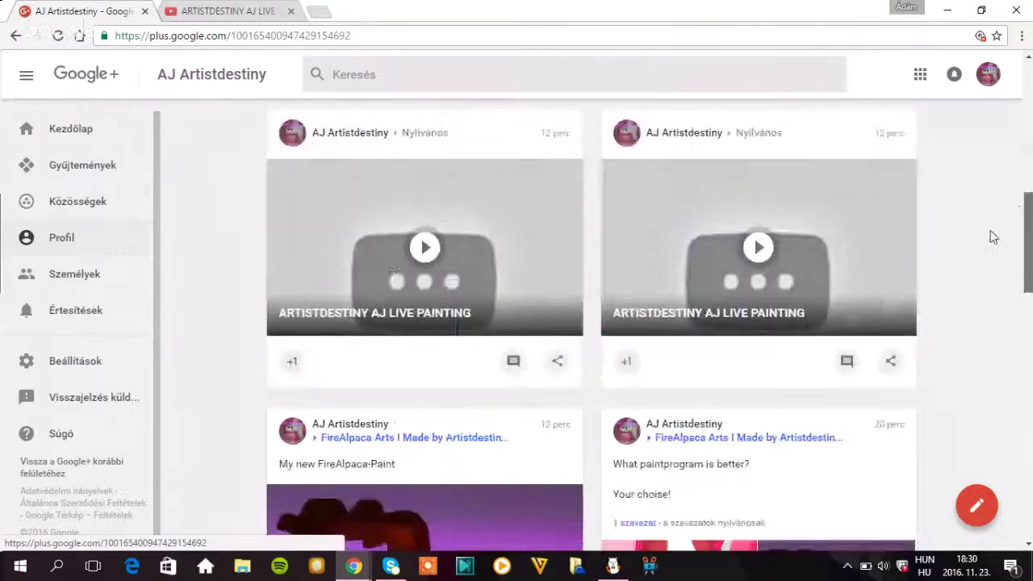
scroll(995, 166, up, 5)
scroll(986, 219, down, 10)
scroll(952, 387, down, 2)
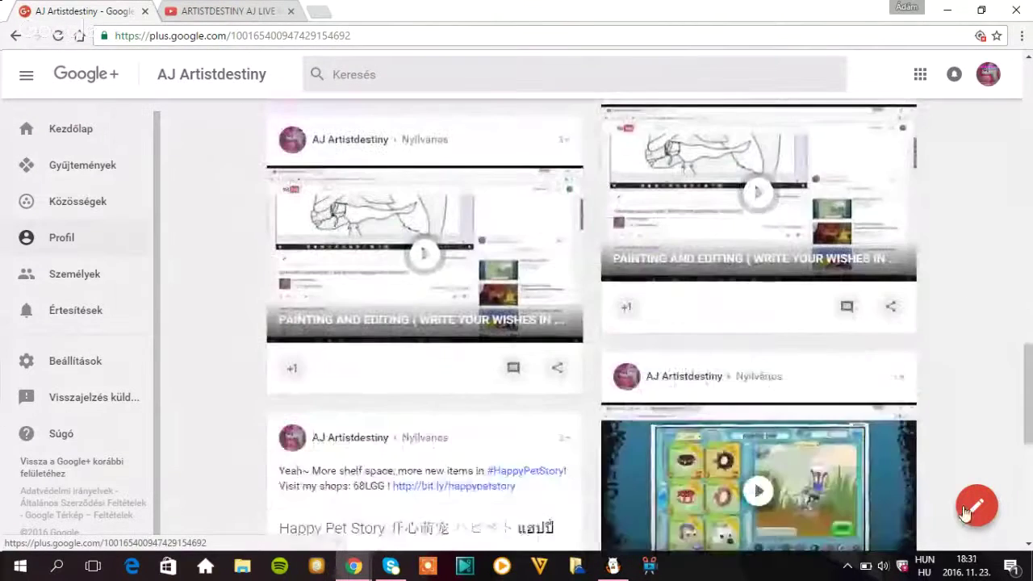
- Start a new public Google+ post, look through the photo choices without attaching any, and open the link entry
click(974, 506)
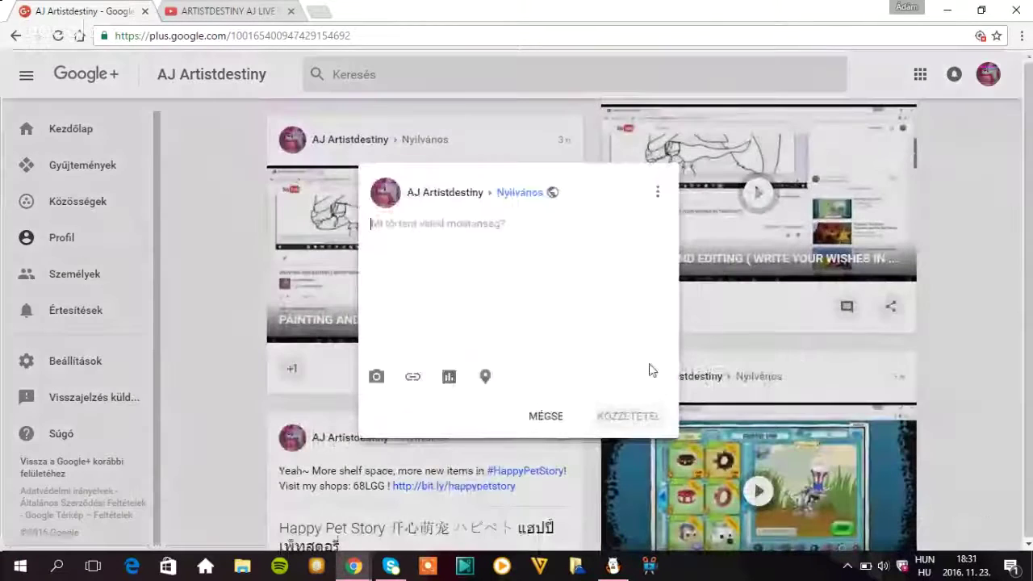
click(376, 376)
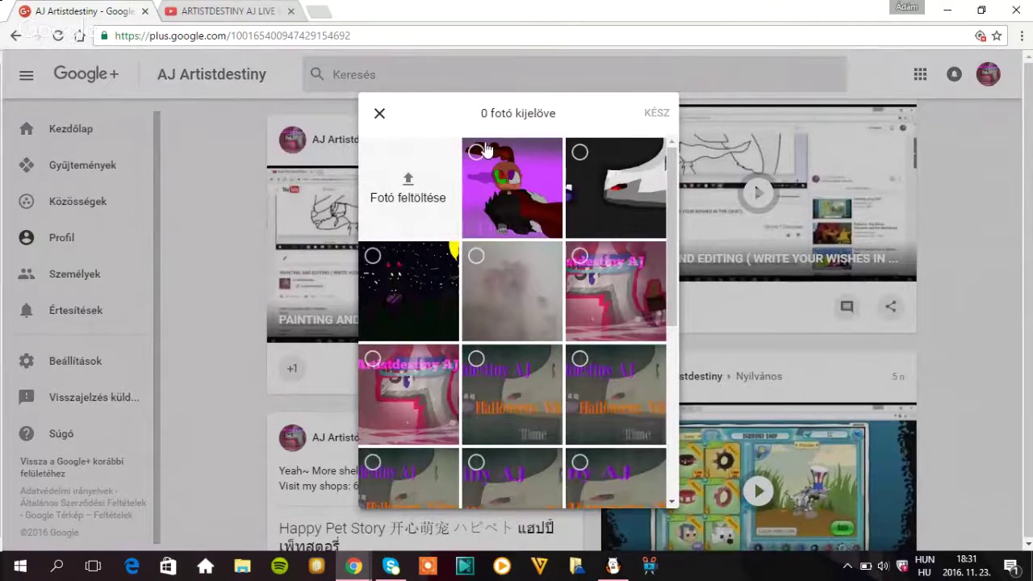
click(379, 114)
click(413, 377)
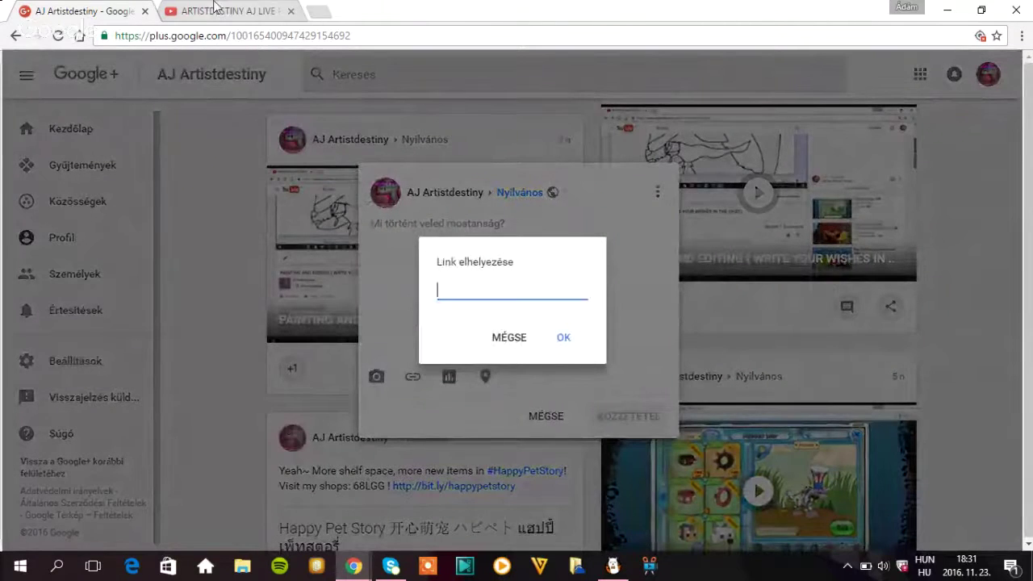
- Copy the web address of the ARTISTDESTINY AJ LIVE PAINTING stream from its YouTube page
click(216, 9)
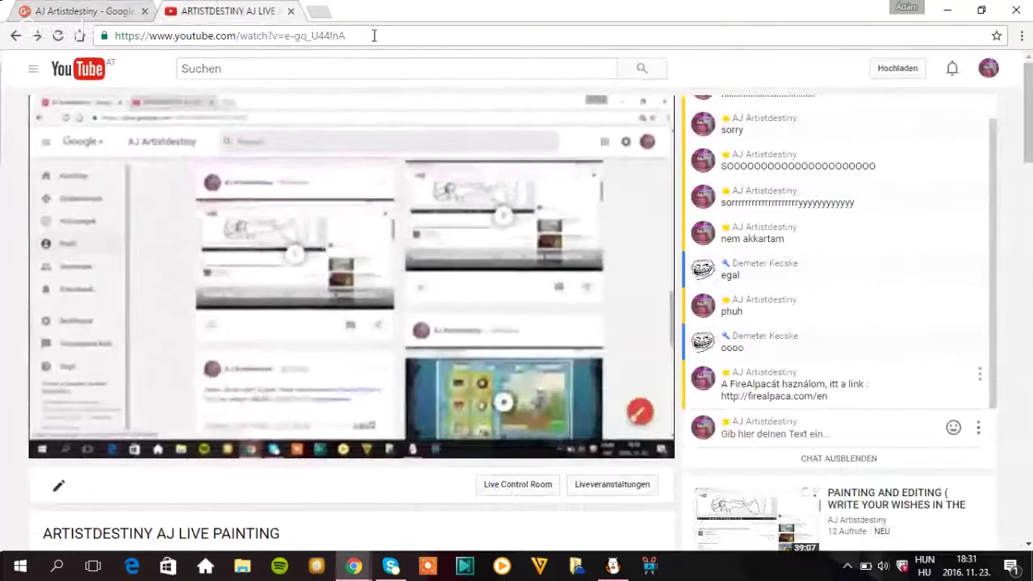
click(373, 39)
key(ctrl+c)
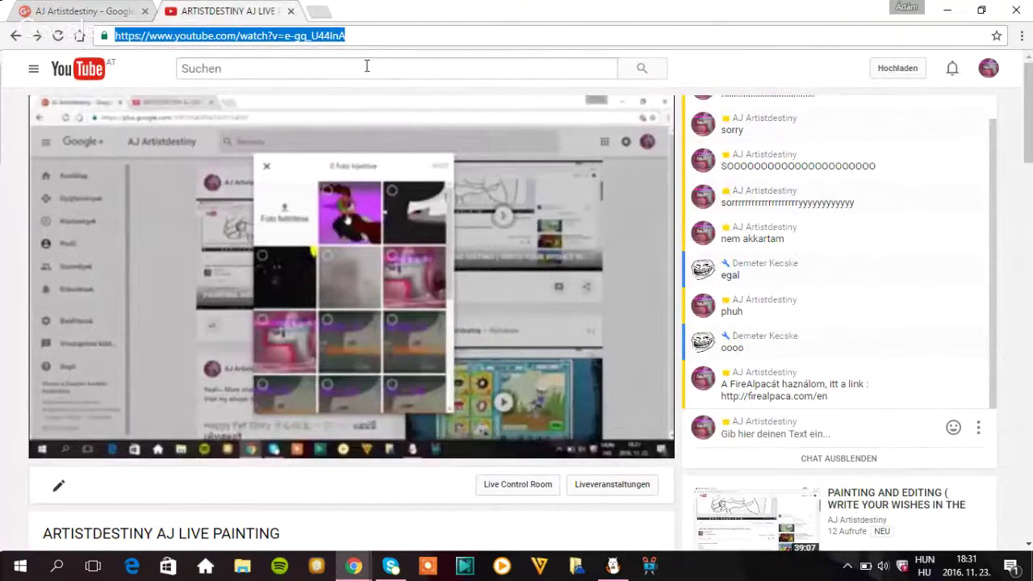
click(374, 51)
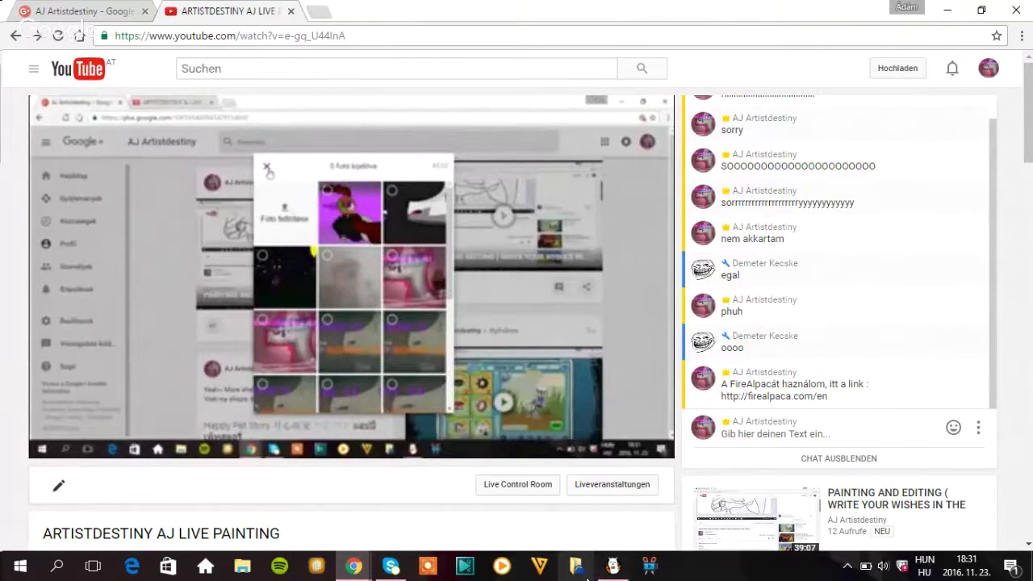
- Attach the copied stream link to the Google+ post, publish it and view the profile's latest posts
click(613, 566)
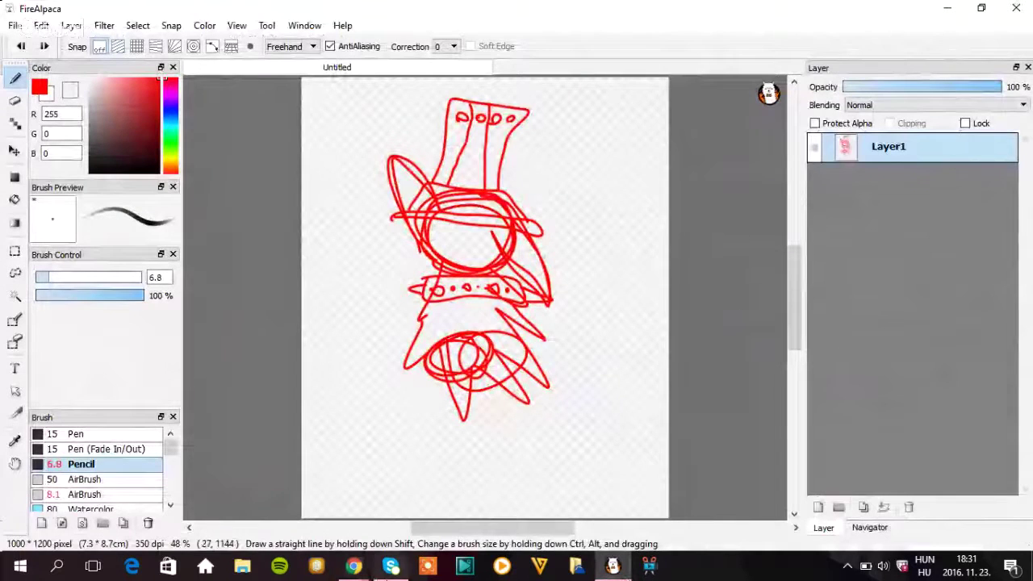
mouse_move(354, 566)
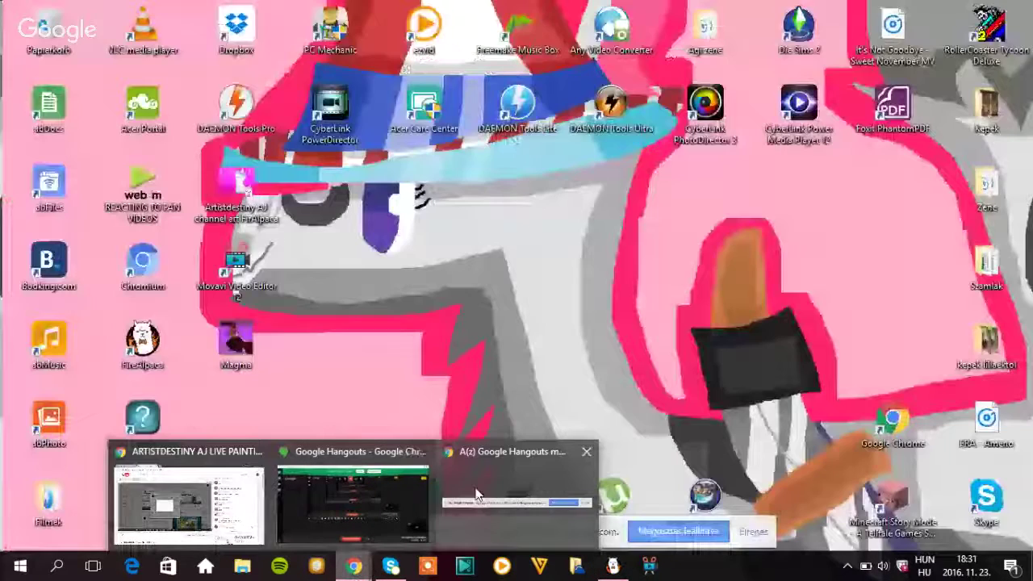
click(182, 496)
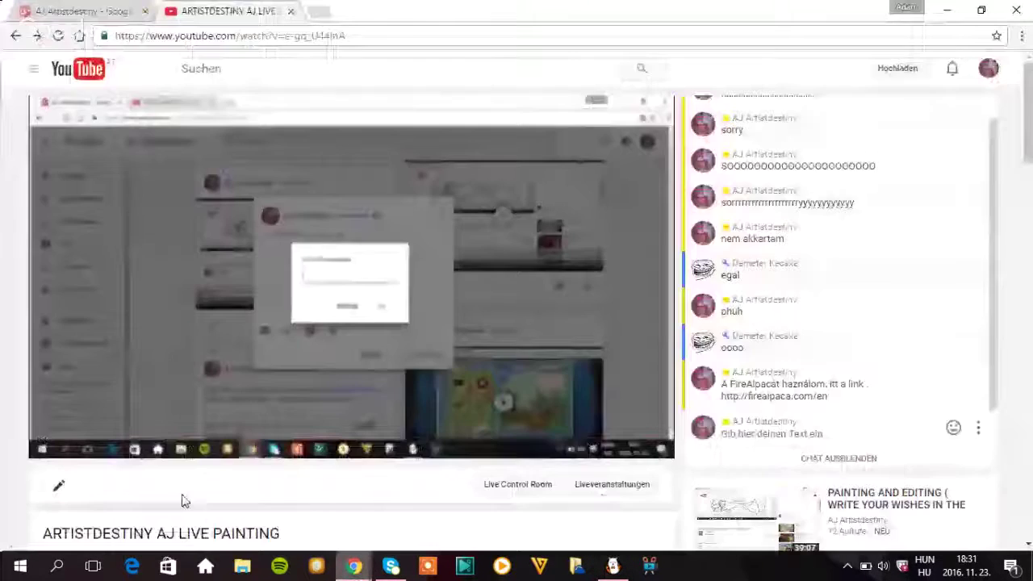
click(81, 11)
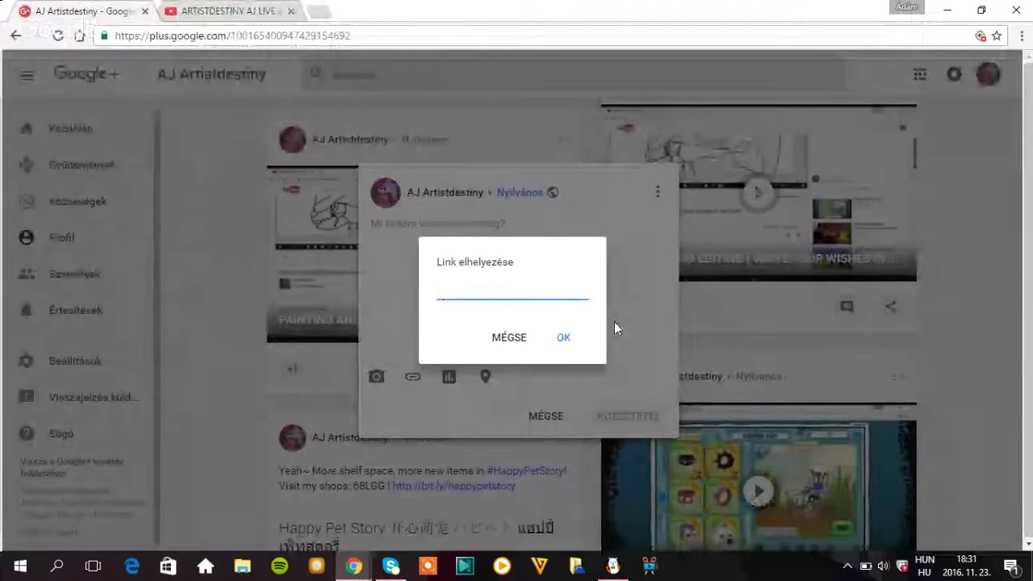
key(ctrl+v)
click(562, 340)
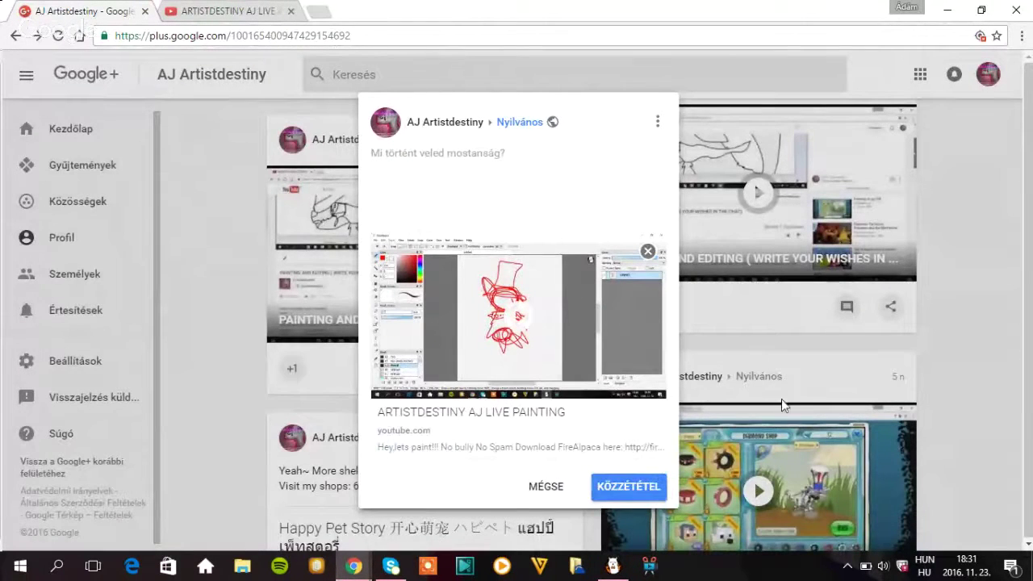
click(636, 488)
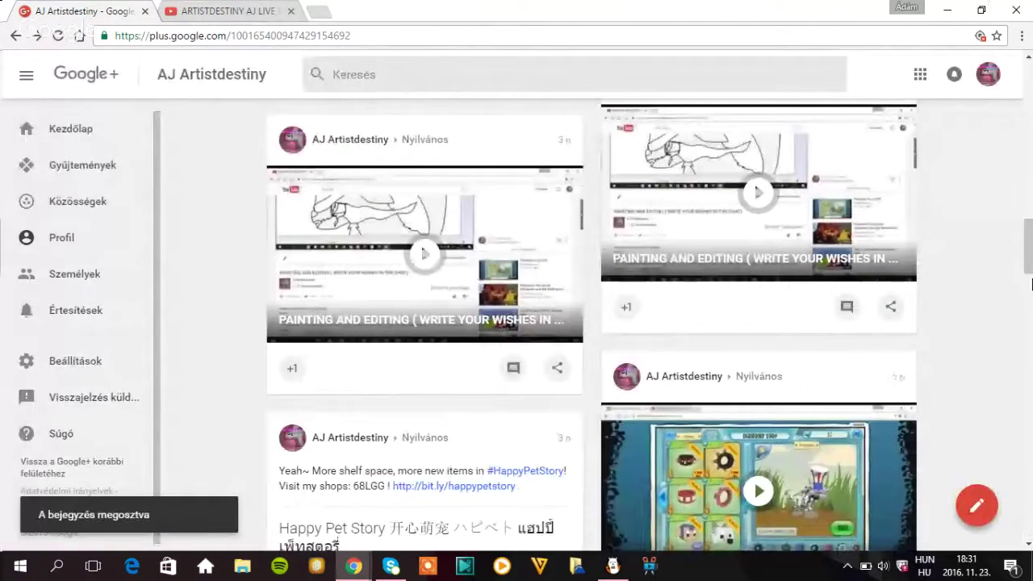
mouse_move(1031, 284)
mouse_down()
mouse_move(1029, 150)
mouse_move(1029, 181)
mouse_up()
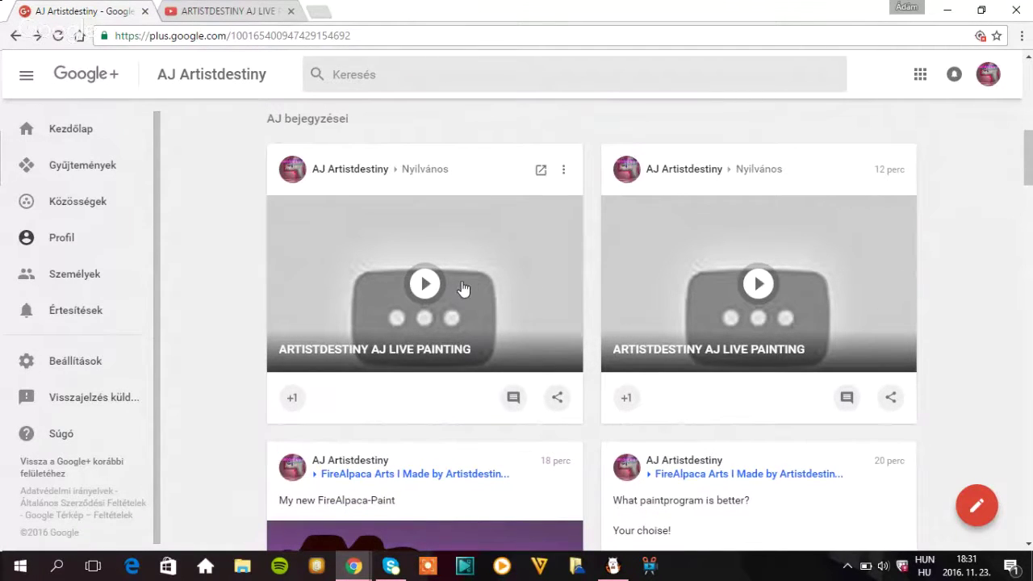
- Return to the YouTube live stream page and give the stream a like
click(224, 10)
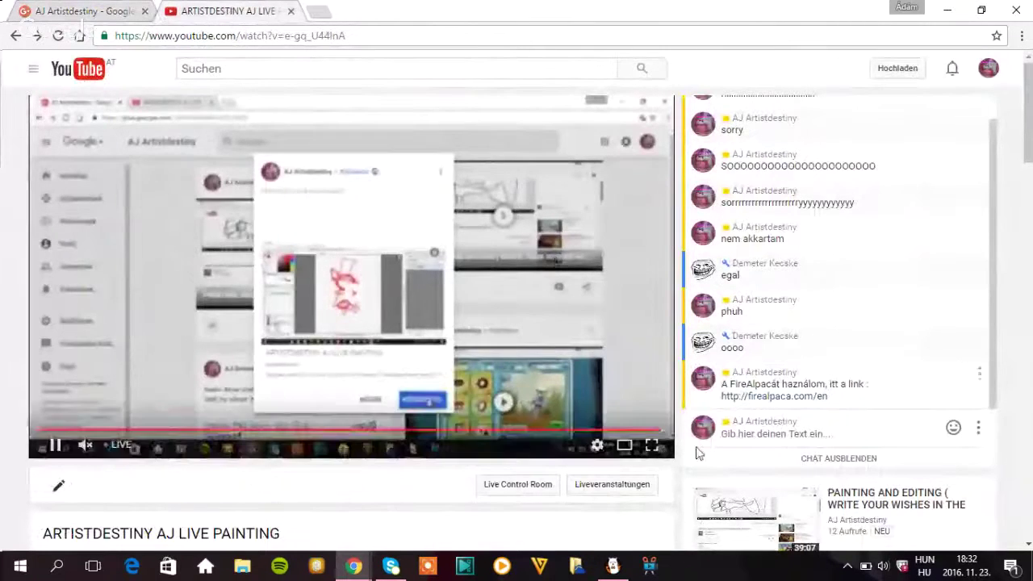
click(58, 36)
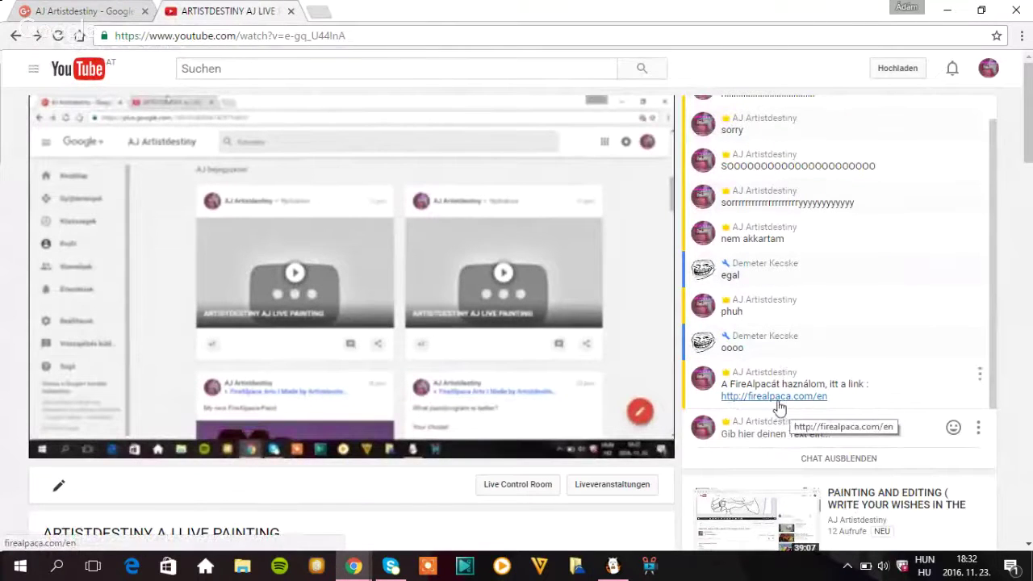
drag(1028, 139, 1028, 168)
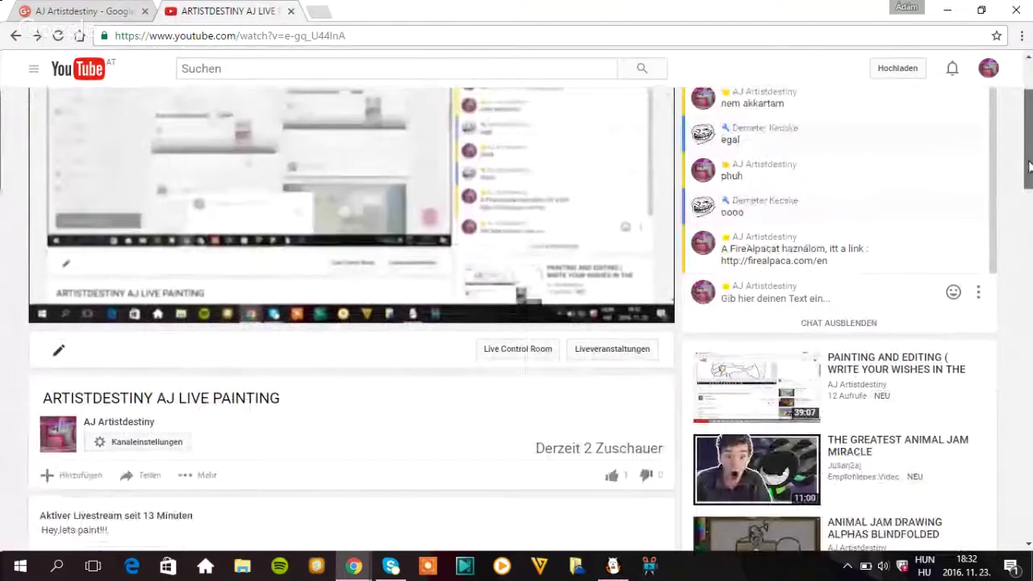
click(611, 475)
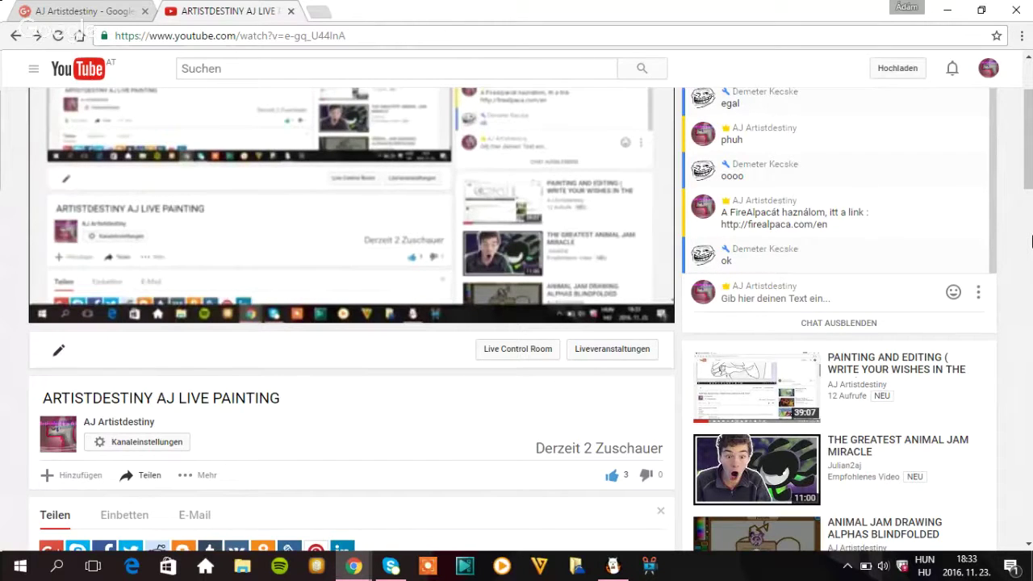
- Check the Google+ profile posts and the stream page once more, and switch back to FireAlpaca
click(66, 11)
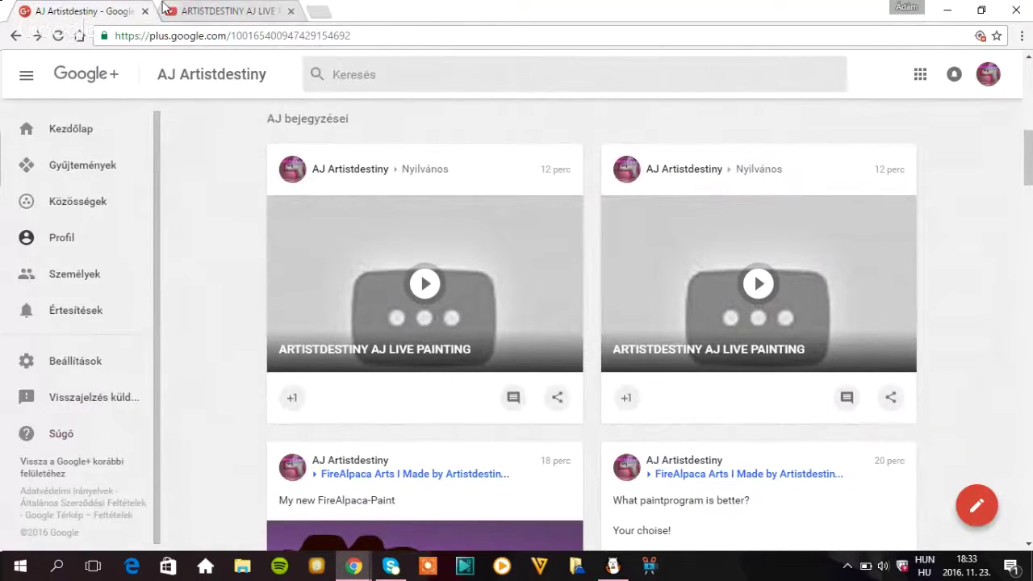
click(189, 8)
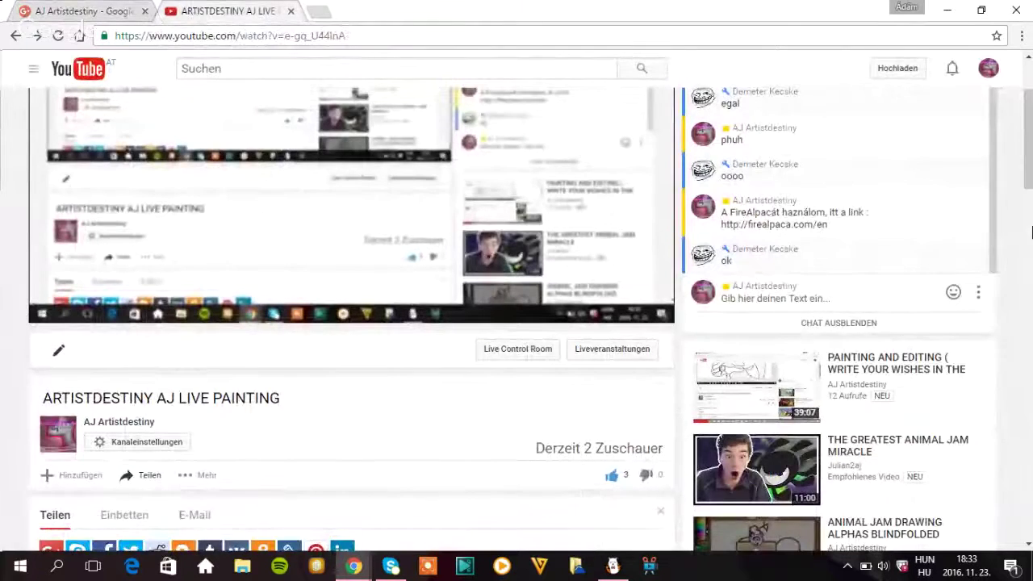
drag(1025, 139, 1026, 89)
key(alt+Tab)
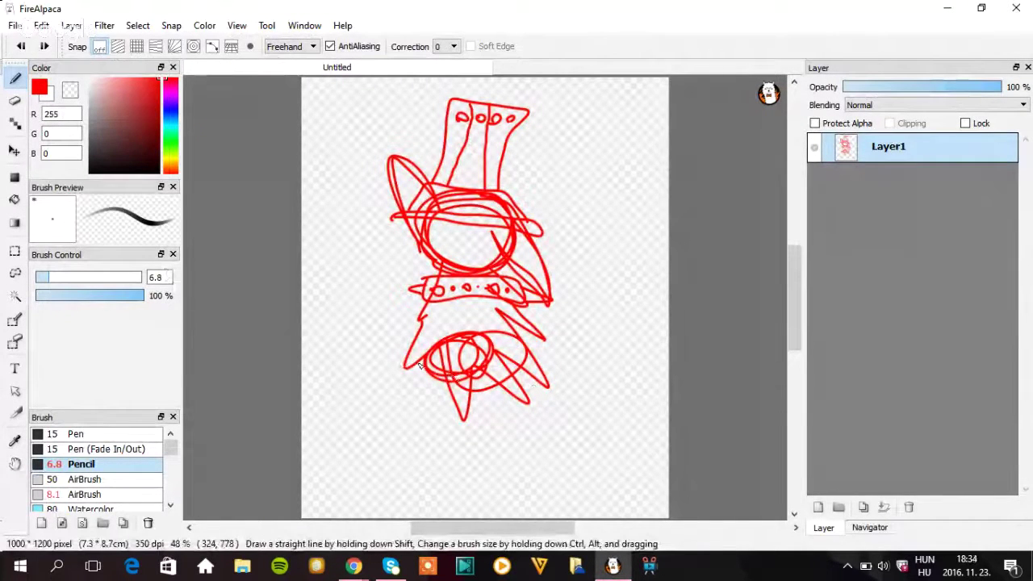
drag(419, 364, 410, 458)
click(21, 46)
click(21, 46)
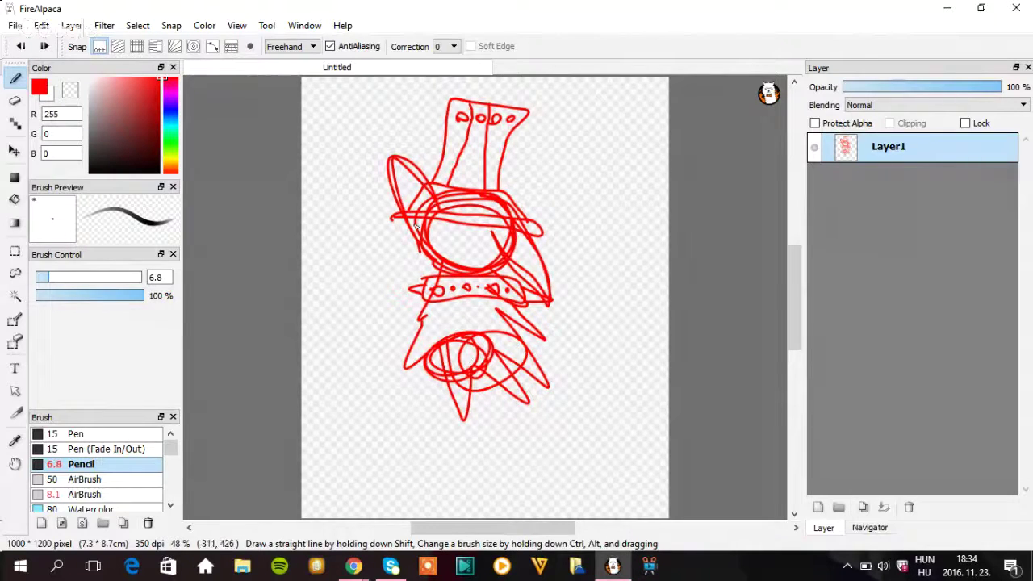
- Draw a face inside the head circle with two narrow slanted eyes, a small nose and a smiling mouth
mouse_move(433, 242)
mouse_down()
mouse_move(466, 243)
mouse_move(435, 242)
mouse_move(509, 240)
mouse_move(470, 242)
mouse_move(508, 246)
mouse_move(481, 255)
mouse_up()
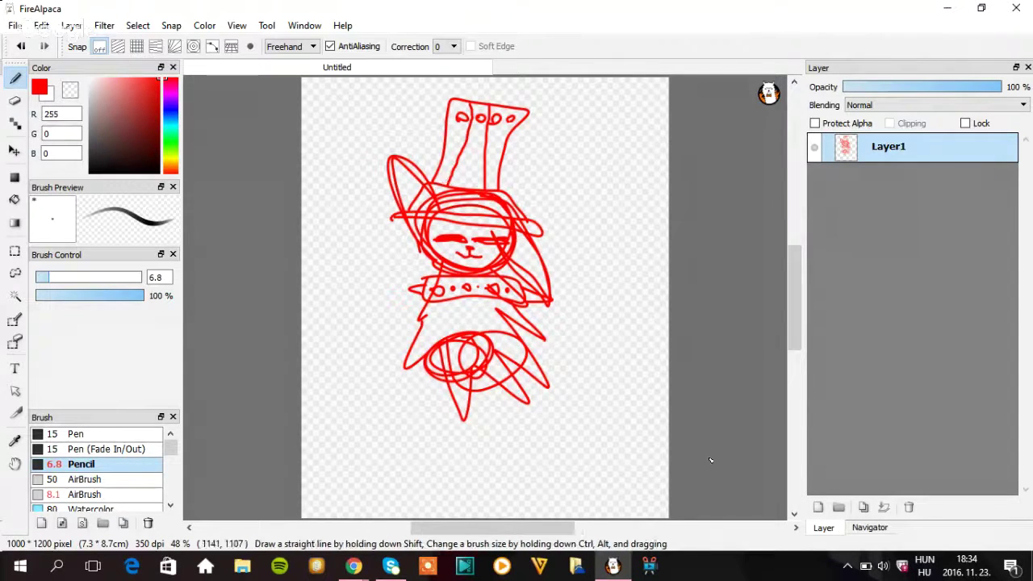
- Lower the opacity of Layer1 to 64 % and add a new layer above it
click(958, 86)
drag(958, 87, 951, 86)
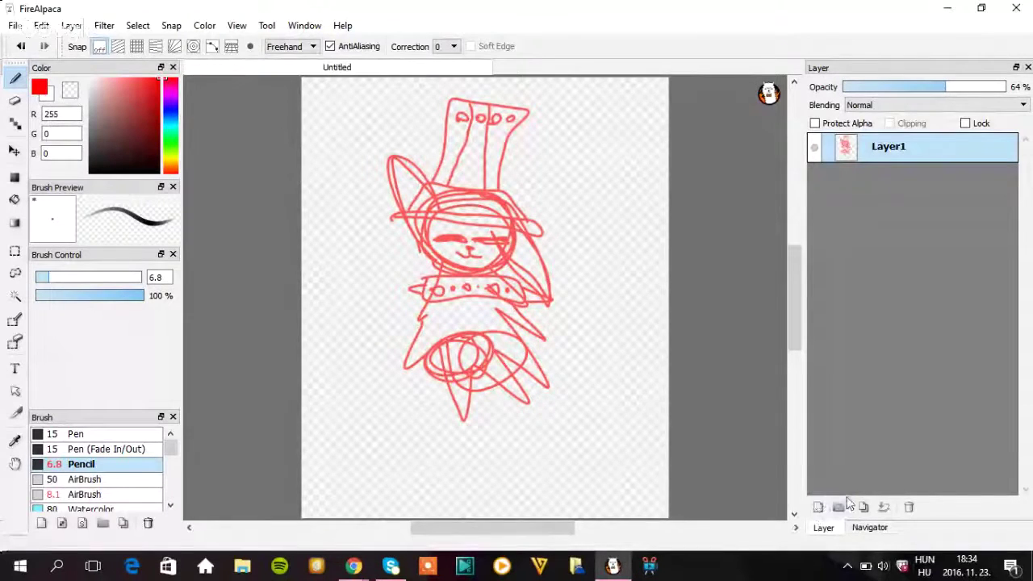
click(817, 506)
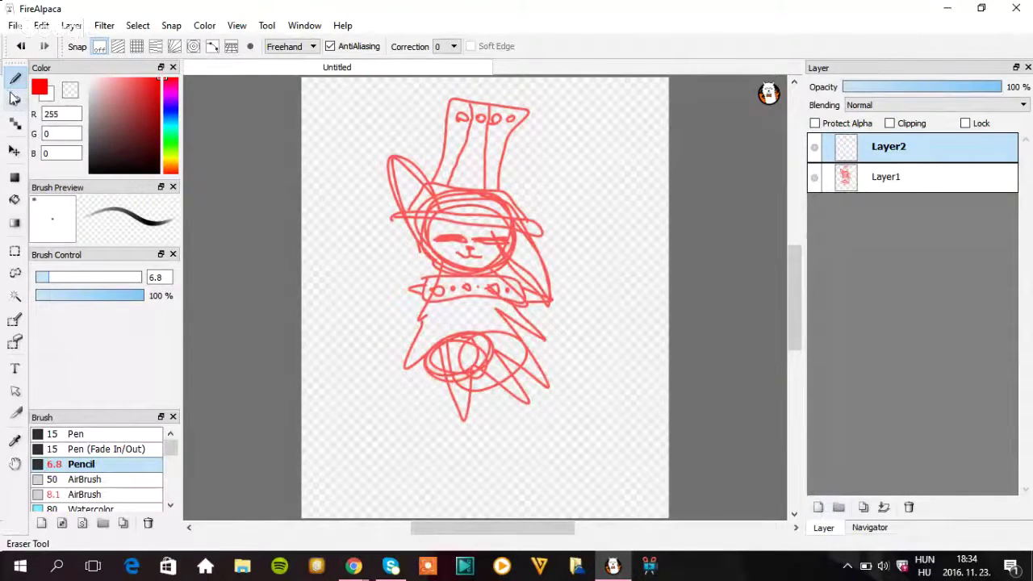
- Draw a red test curve beside the character and erase it with the eraser at size 348, finishing with the eraser size at 1
click(13, 100)
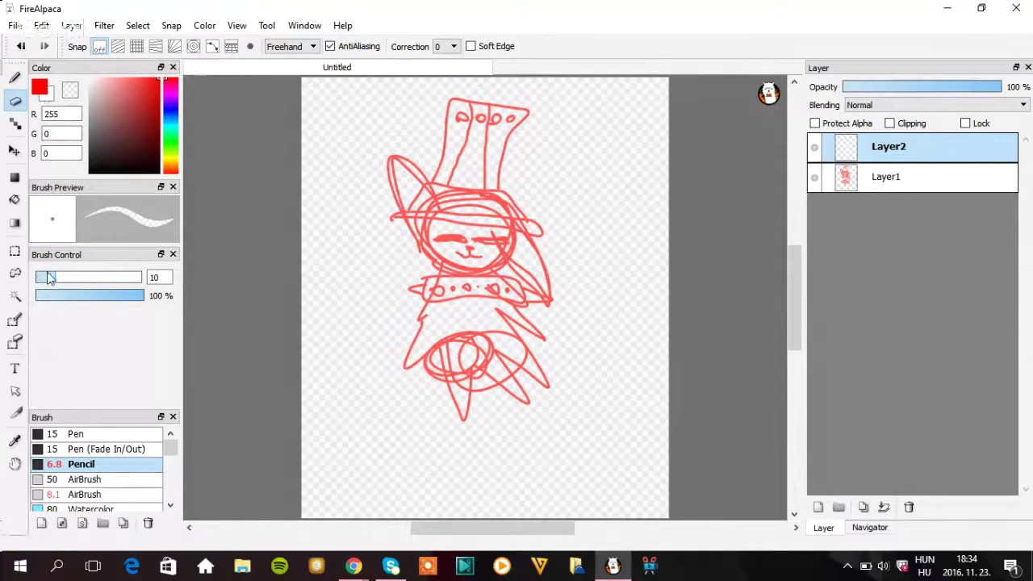
click(14, 78)
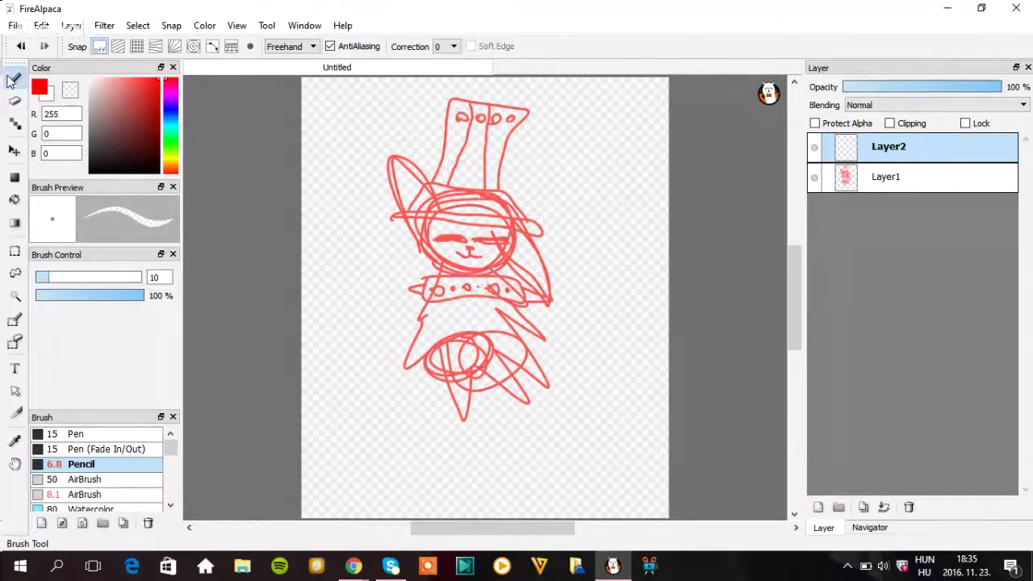
drag(360, 308, 338, 183)
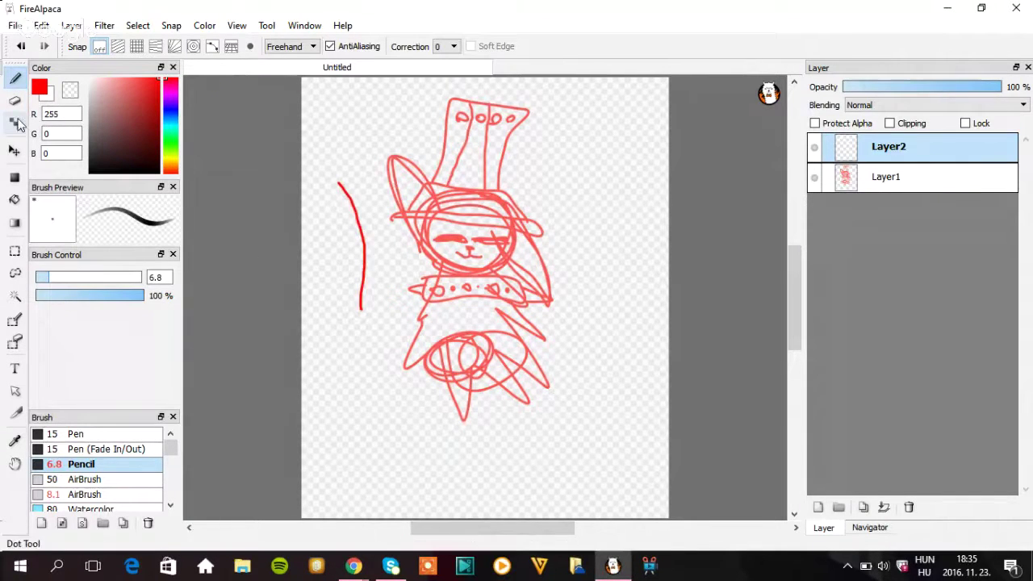
key(e)
drag(351, 232, 342, 190)
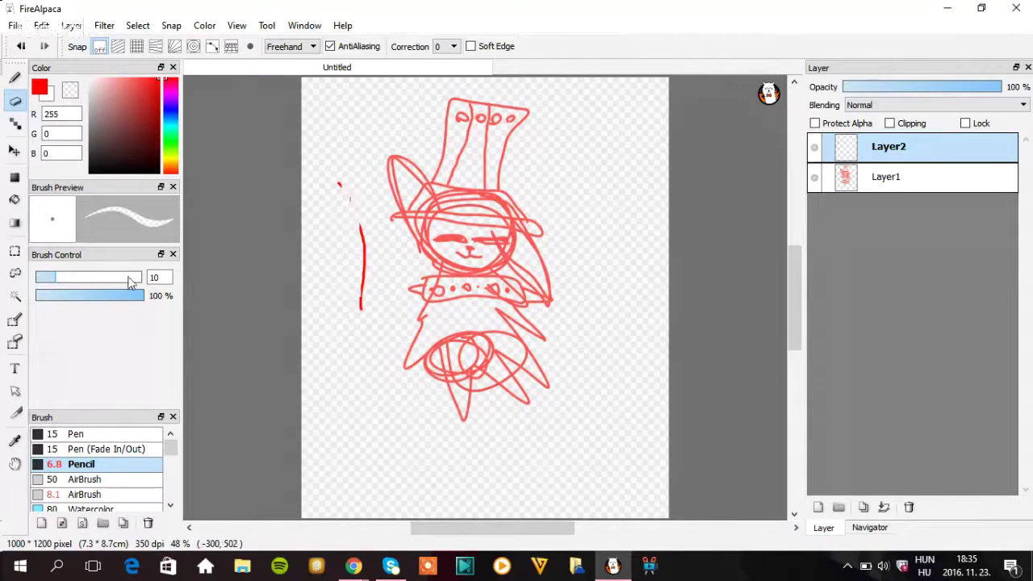
drag(81, 280, 142, 276)
mouse_move(350, 215)
mouse_down()
mouse_move(346, 196)
mouse_move(358, 268)
mouse_up()
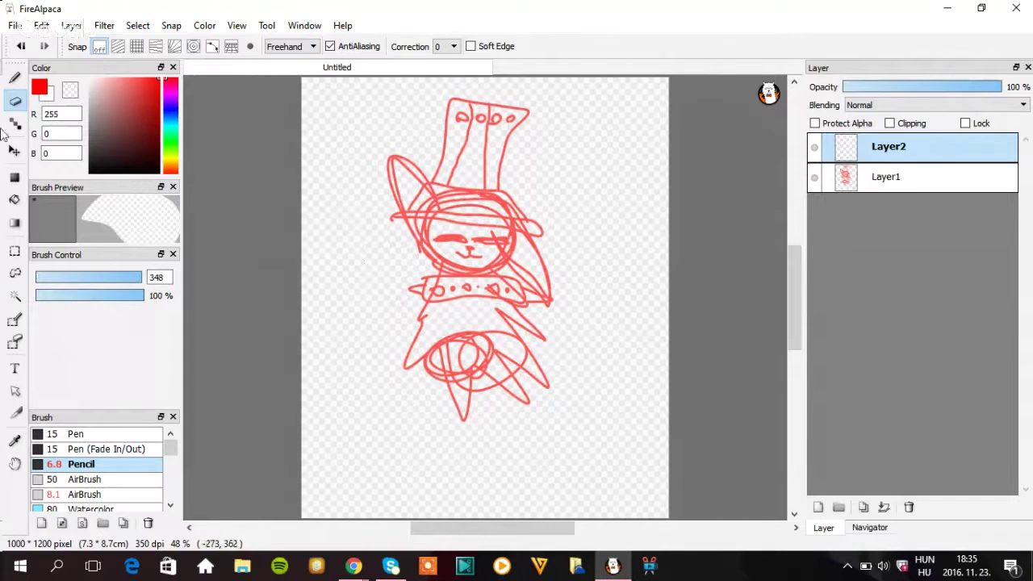
click(45, 277)
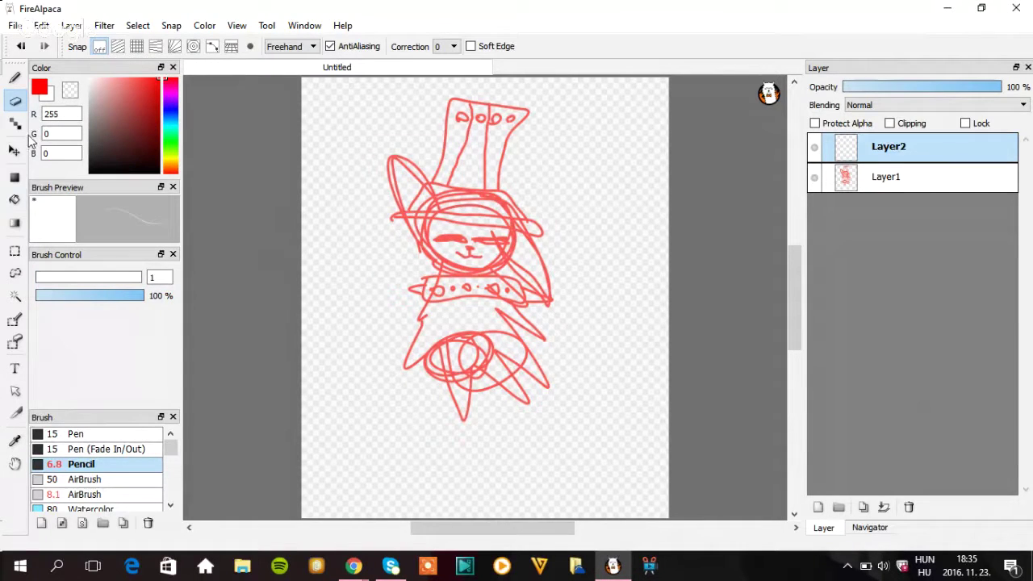
- Switch to the Pen brush with stroke correction 19 and set the drawing colour to black
click(14, 78)
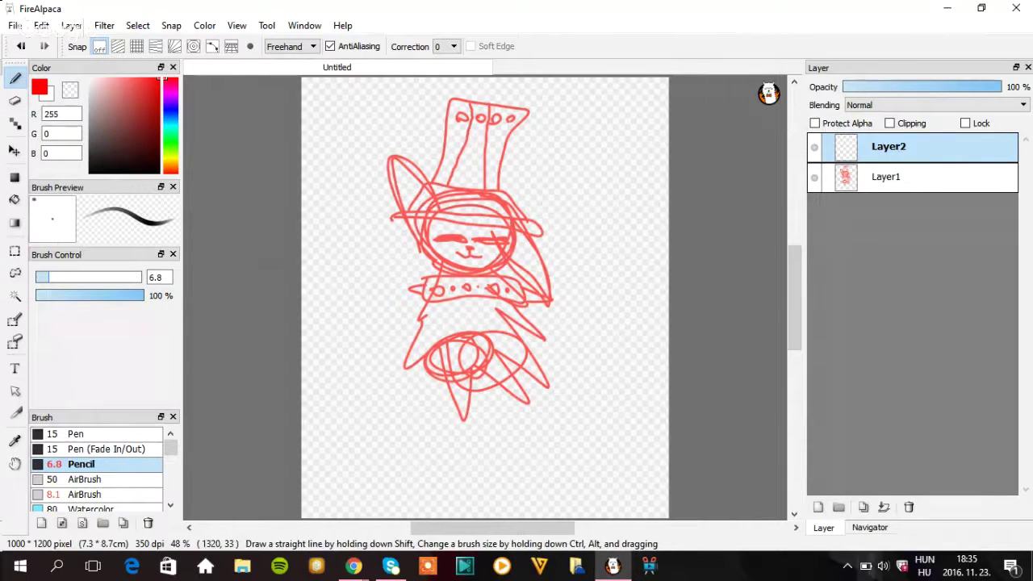
click(445, 47)
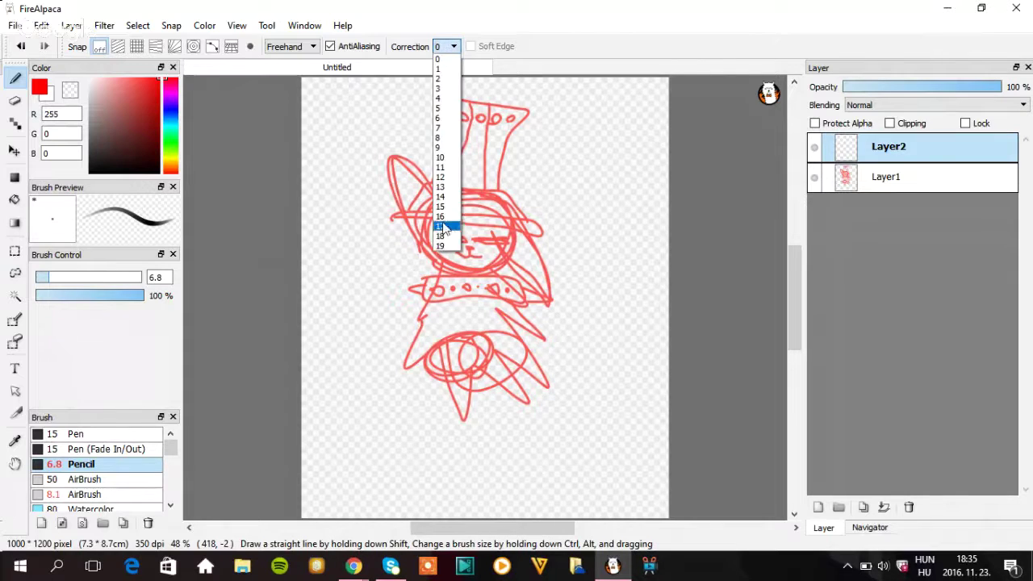
click(440, 246)
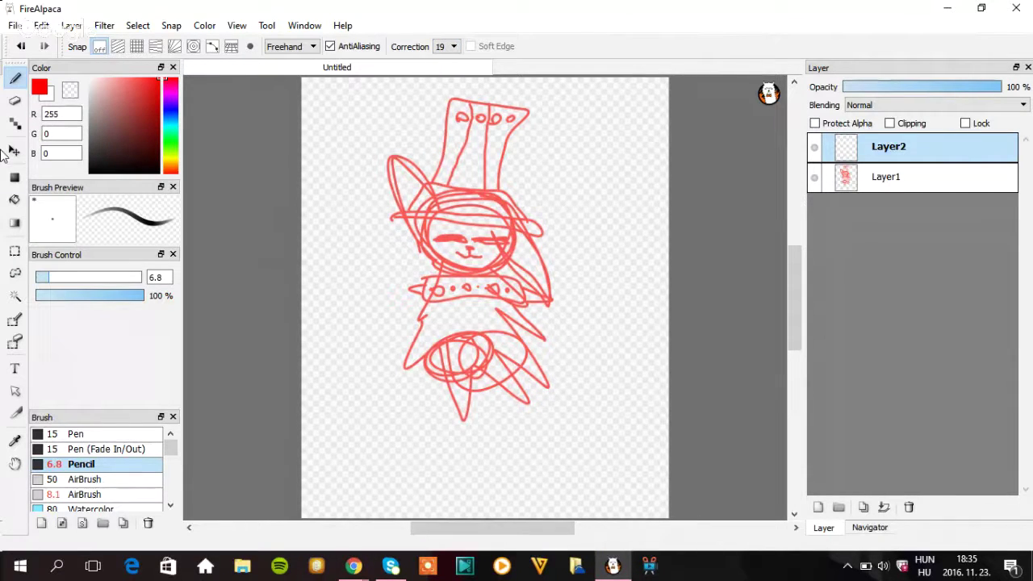
click(90, 170)
click(72, 436)
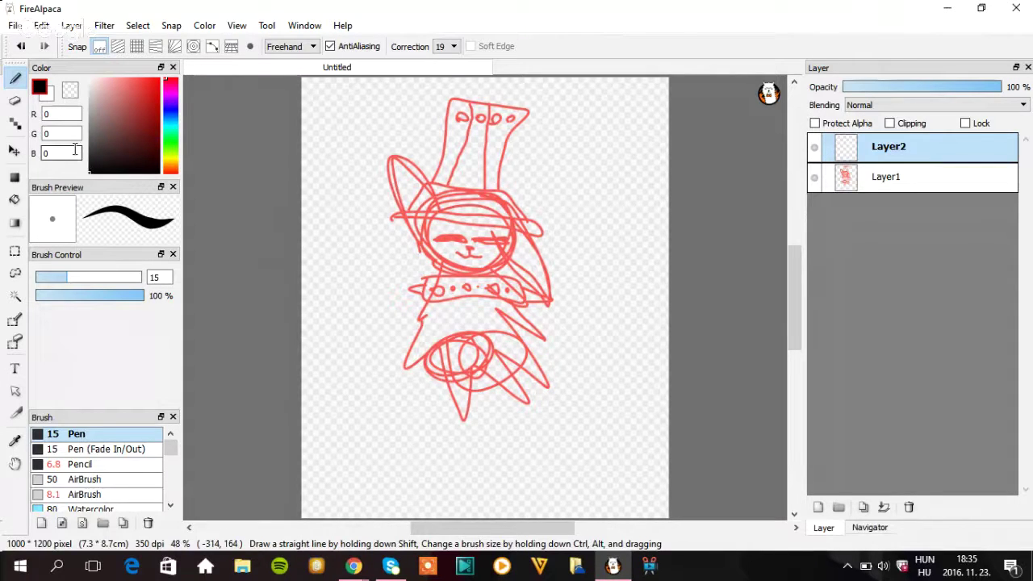
mouse_move(92, 176)
mouse_down()
mouse_move(160, 50)
mouse_move(3, 225)
mouse_up()
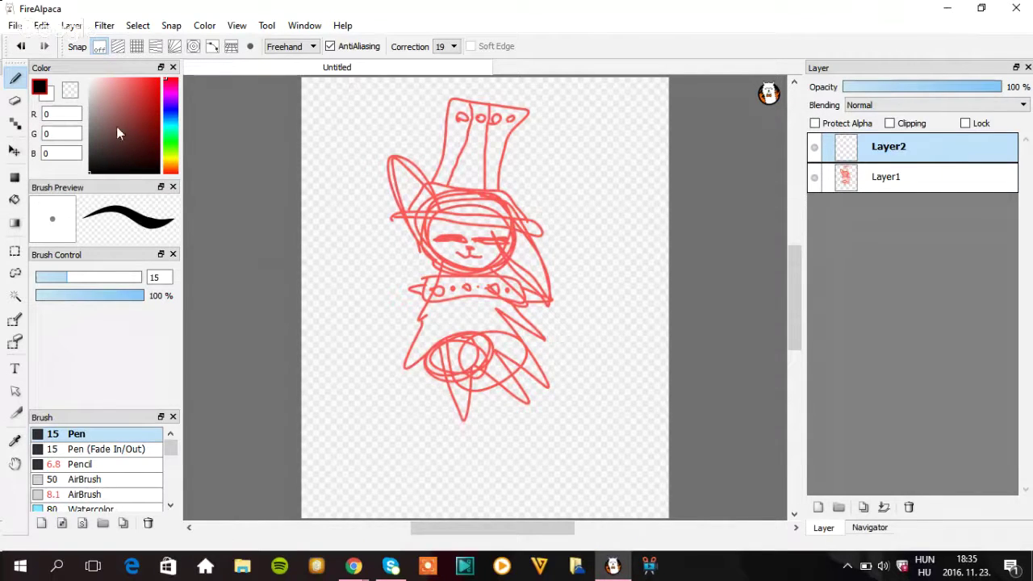
mouse_move(94, 171)
mouse_down()
mouse_move(159, 95)
mouse_move(129, 108)
mouse_move(111, 93)
mouse_move(125, 97)
mouse_move(121, 115)
mouse_move(84, 56)
mouse_up()
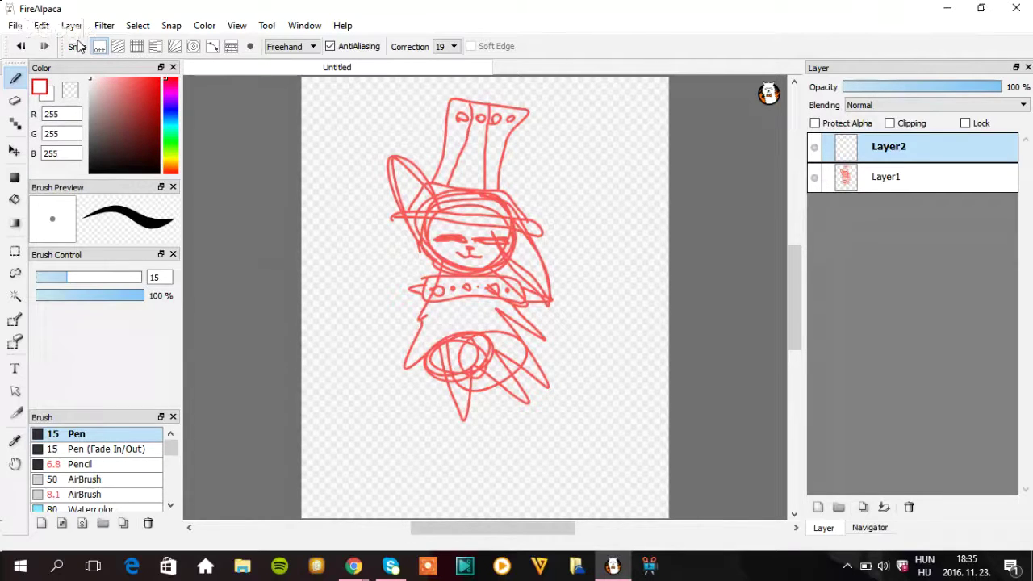
drag(104, 153, 78, 200)
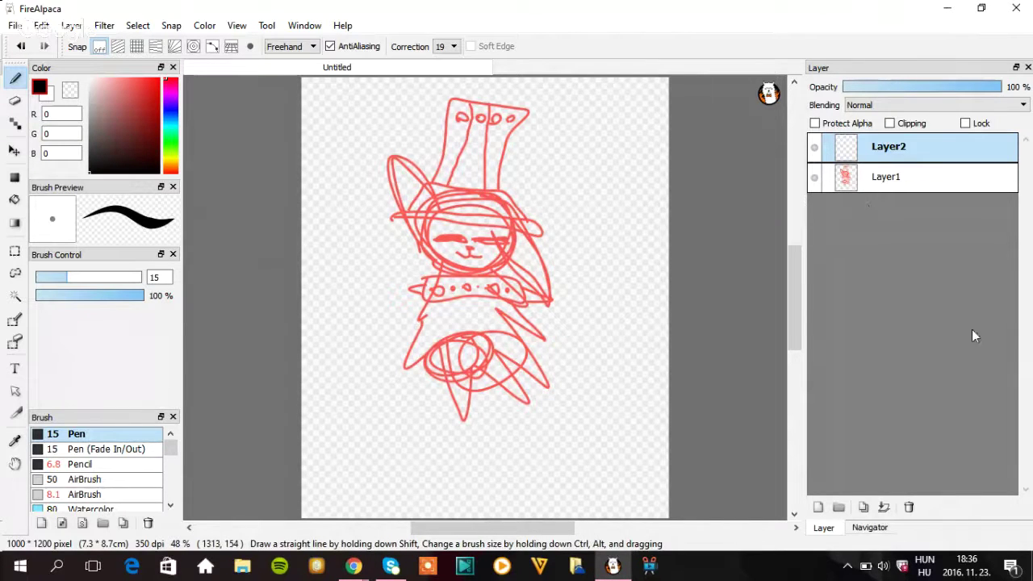
- Set the Pen brush size to 3 for line work on the character's head and hat
click(869, 527)
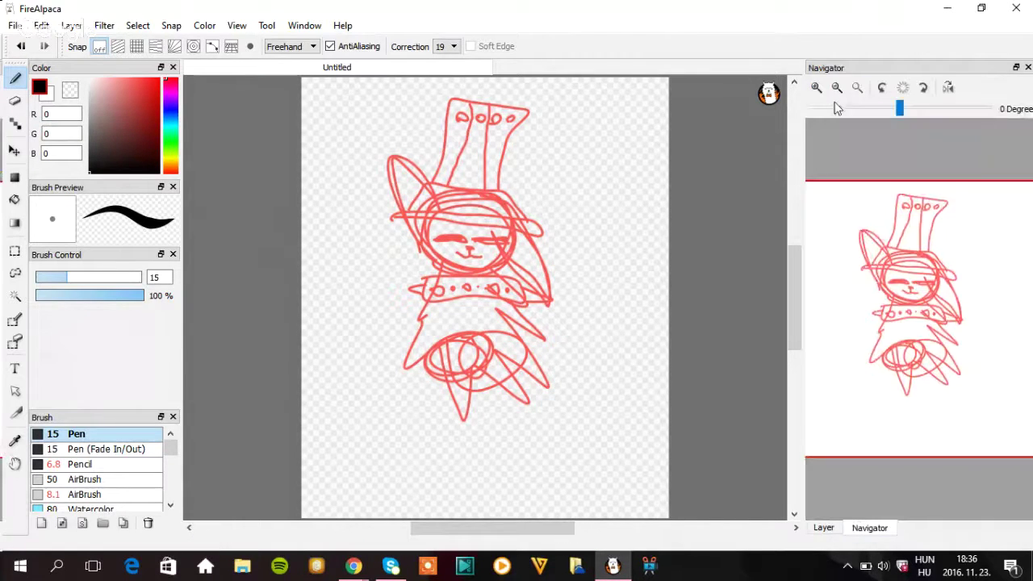
click(816, 88)
click(815, 88)
click(817, 89)
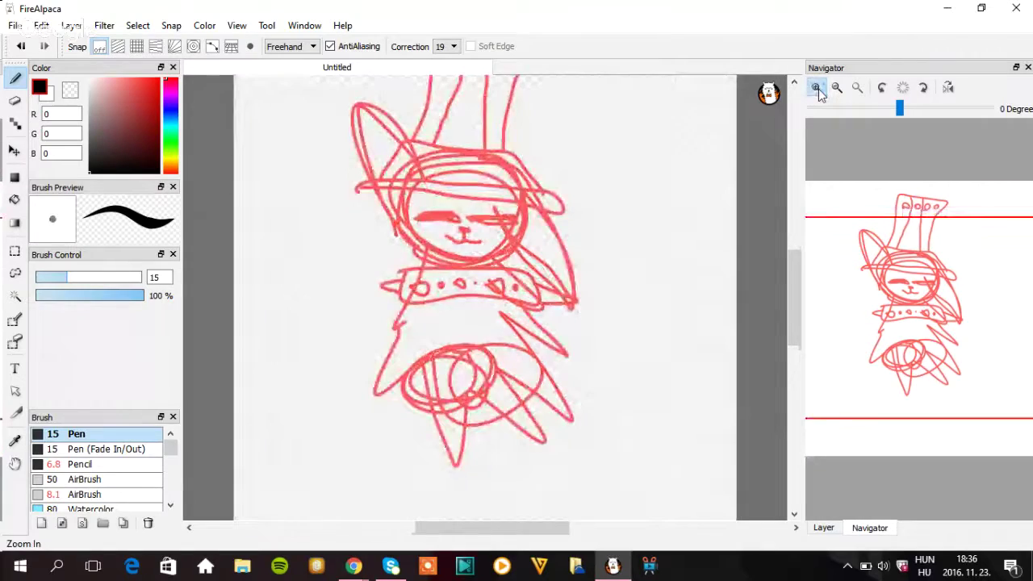
click(816, 89)
click(816, 89)
drag(795, 315, 794, 284)
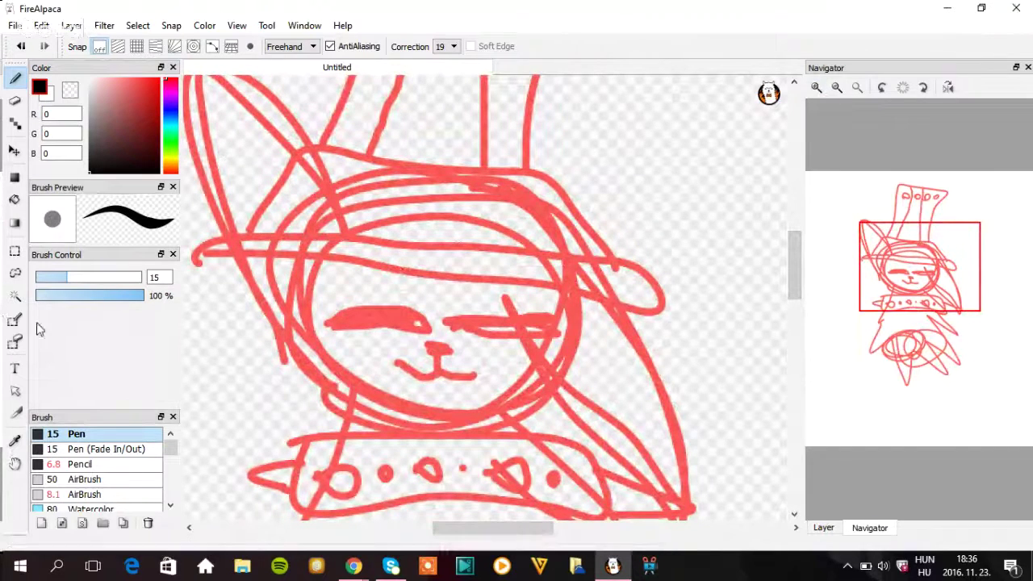
drag(68, 277, 41, 286)
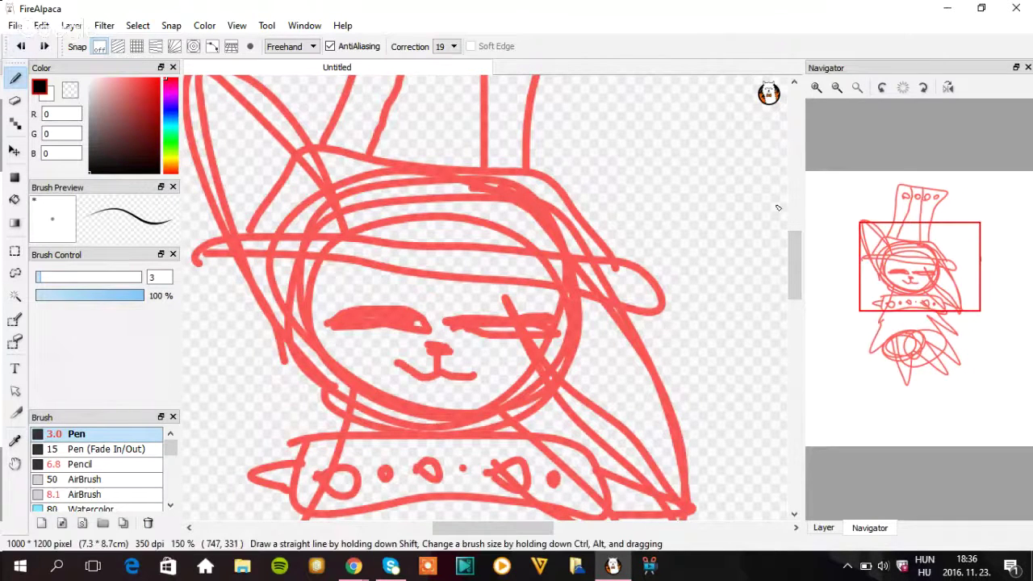
drag(799, 283, 799, 267)
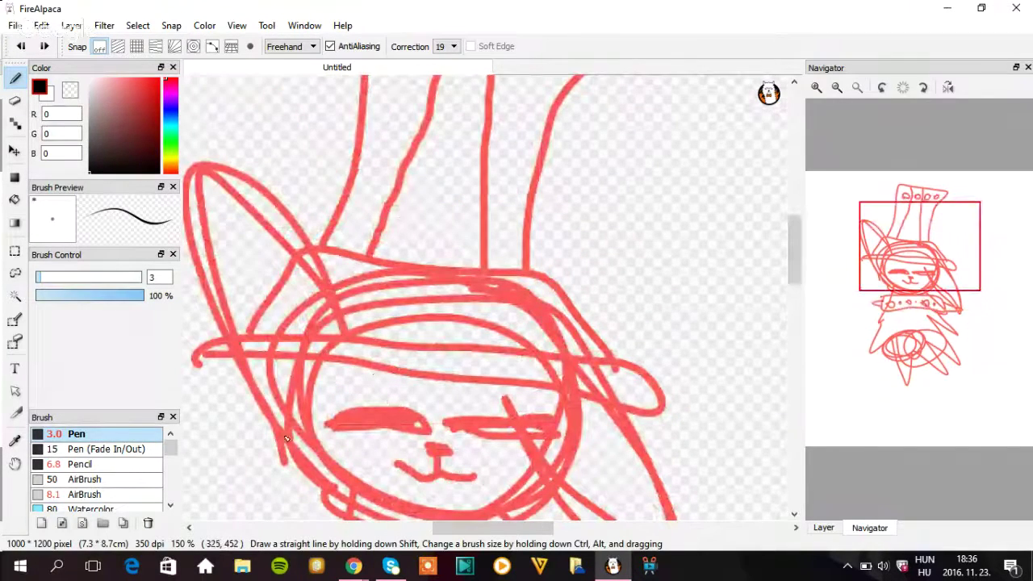
- Scribble test strokes over the head, try another stroke with correction set to 0, and undo both
mouse_move(260, 398)
mouse_down()
mouse_move(235, 276)
mouse_move(230, 142)
mouse_move(337, 328)
mouse_move(497, 443)
mouse_move(655, 313)
mouse_up()
mouse_move(668, 260)
mouse_down()
mouse_move(569, 351)
mouse_move(376, 323)
mouse_move(564, 428)
mouse_move(418, 323)
mouse_move(788, 238)
mouse_move(673, 335)
mouse_up()
click(21, 46)
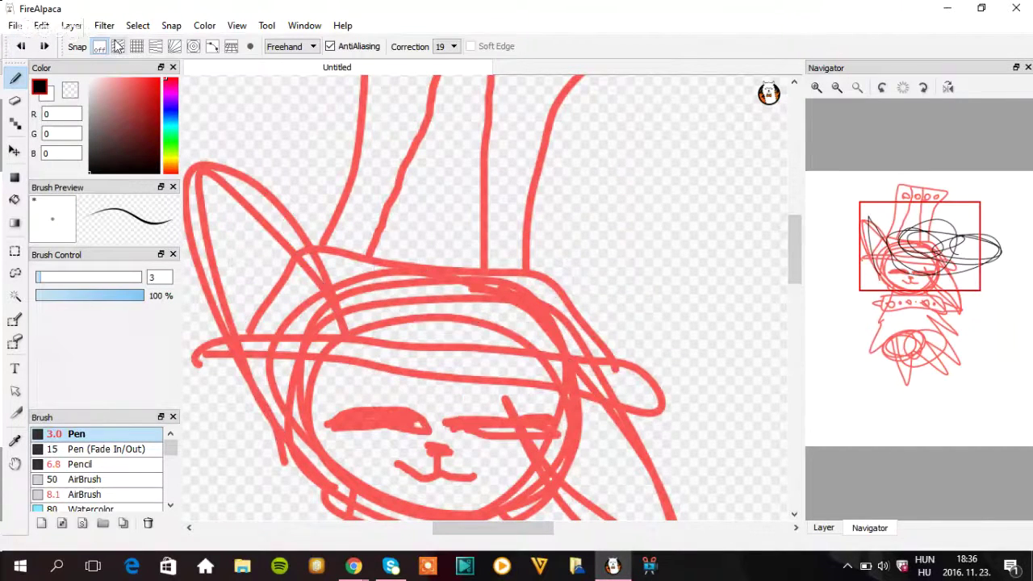
click(453, 46)
click(448, 59)
mouse_move(638, 246)
mouse_down()
mouse_move(358, 108)
mouse_move(182, 153)
mouse_up()
click(21, 46)
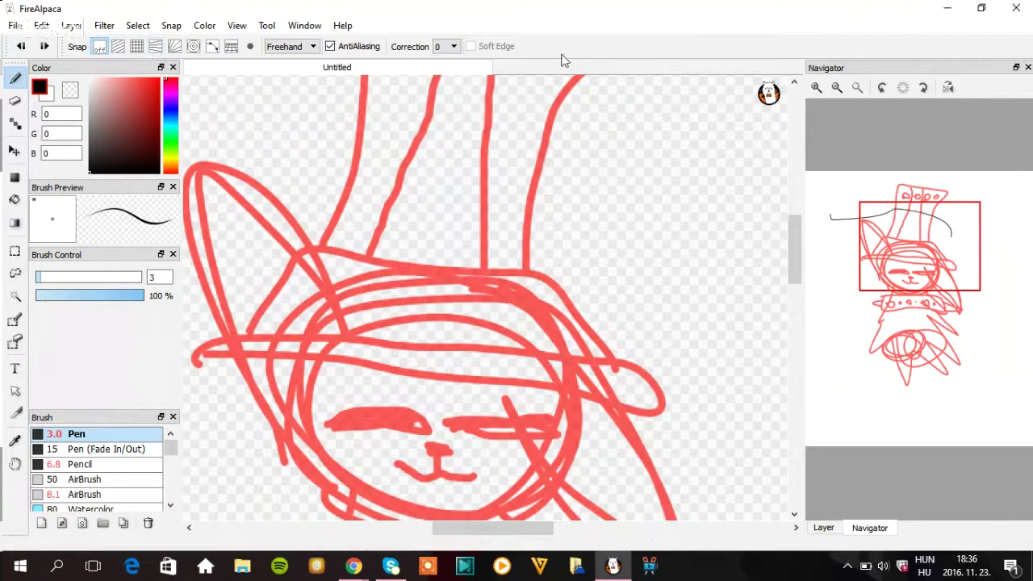
- Set the stroke correction back to 19, draw a looping test line across the hat and undo it
click(452, 47)
click(440, 247)
mouse_move(557, 280)
mouse_down()
mouse_move(549, 242)
mouse_move(362, 209)
mouse_move(456, 133)
mouse_move(448, 284)
mouse_move(407, 219)
mouse_move(641, 182)
mouse_up()
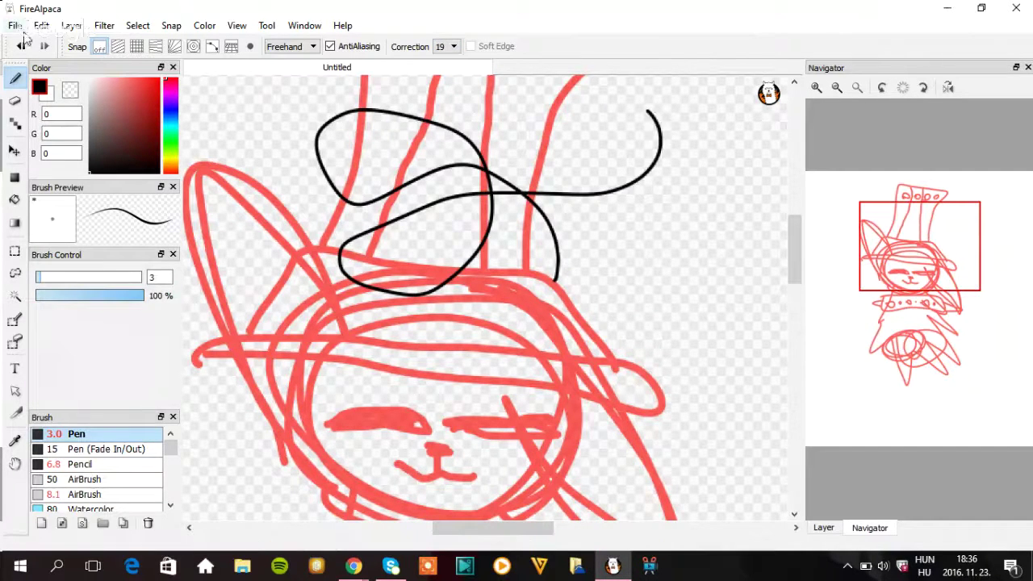
click(20, 46)
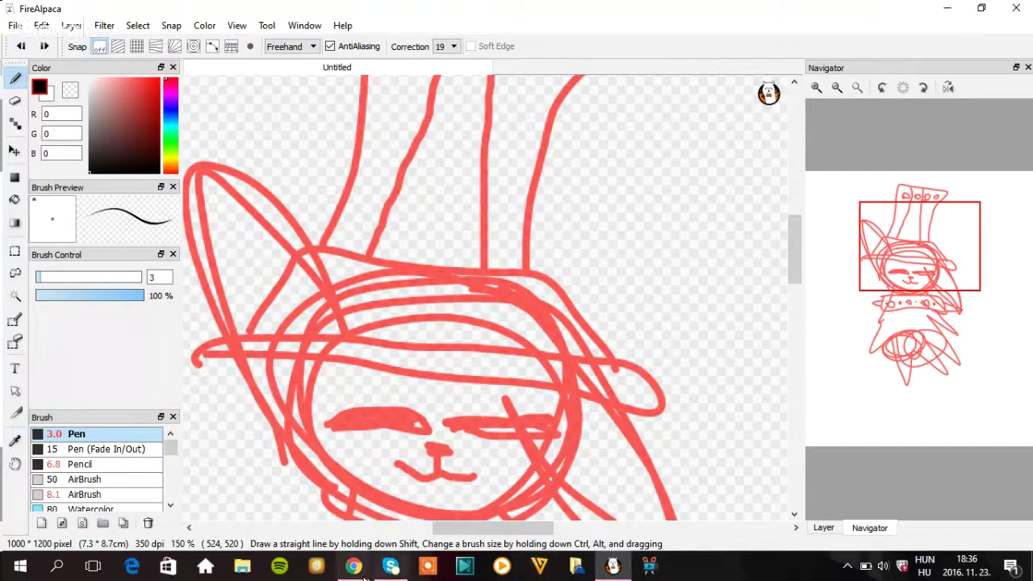
- Switch to the YouTube live stream page and make the viewer who asked to be modded a chat moderator
mouse_move(355, 562)
click(188, 496)
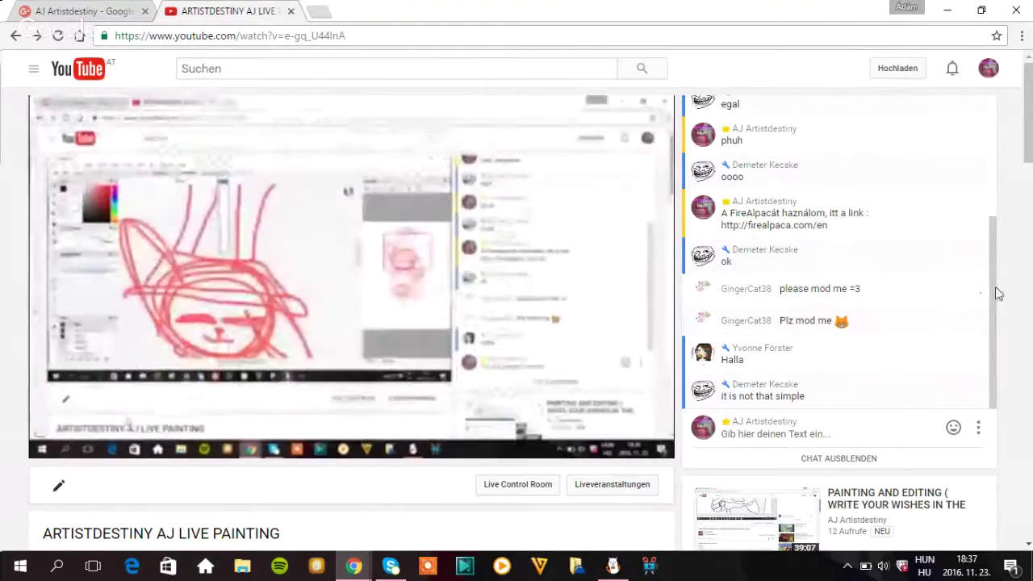
click(979, 293)
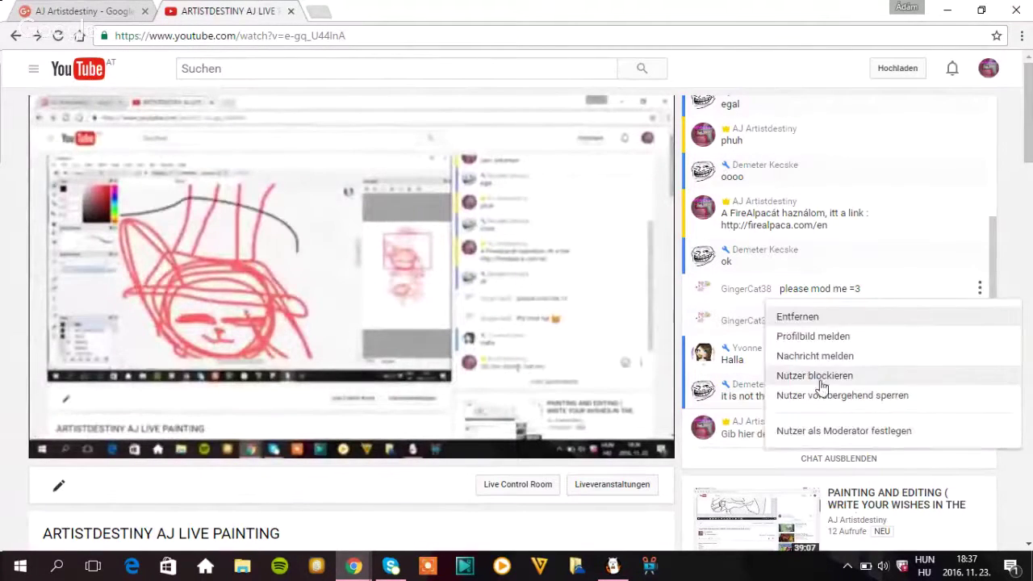
click(816, 430)
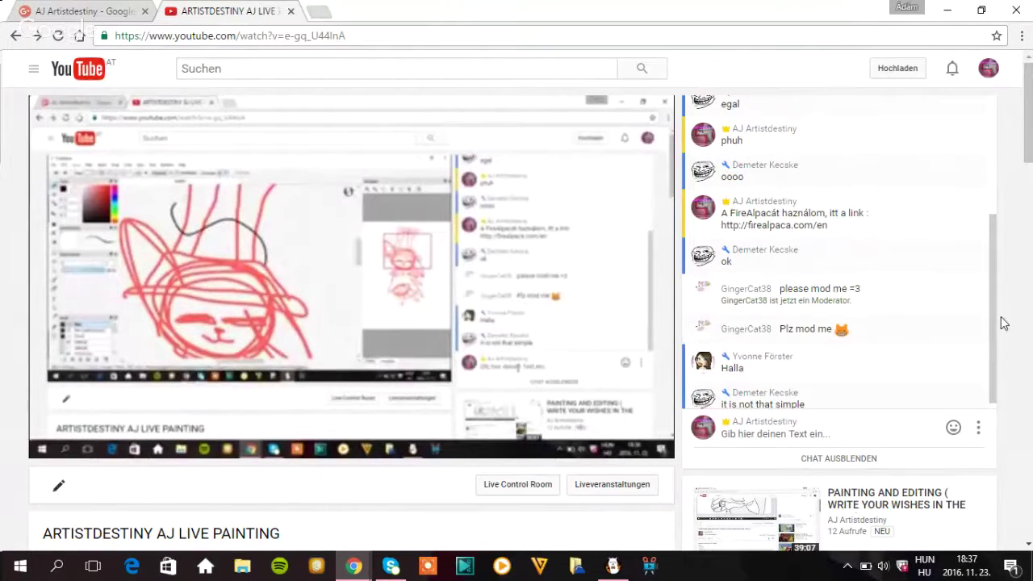
scroll(991, 360, down, 1)
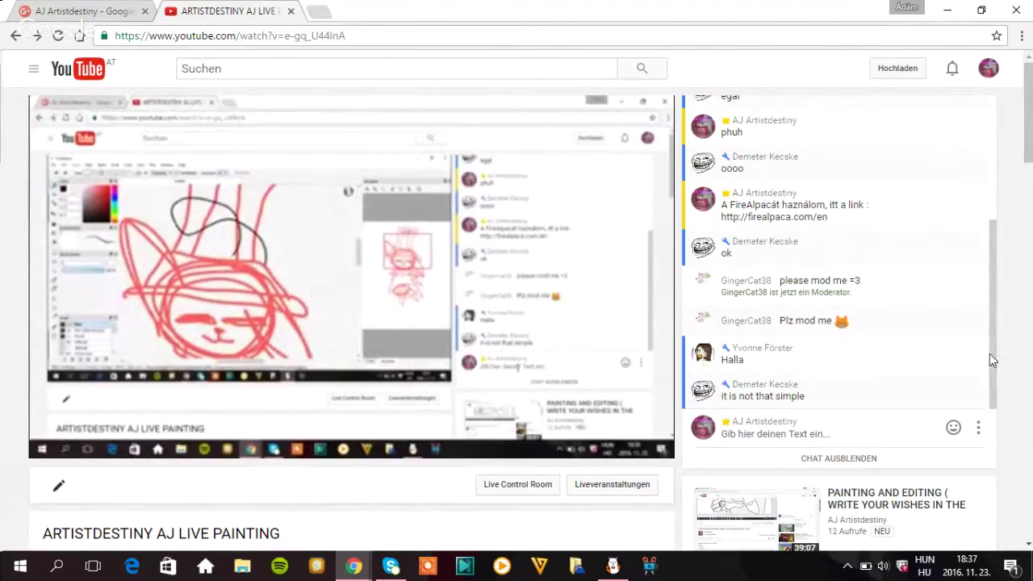
click(738, 320)
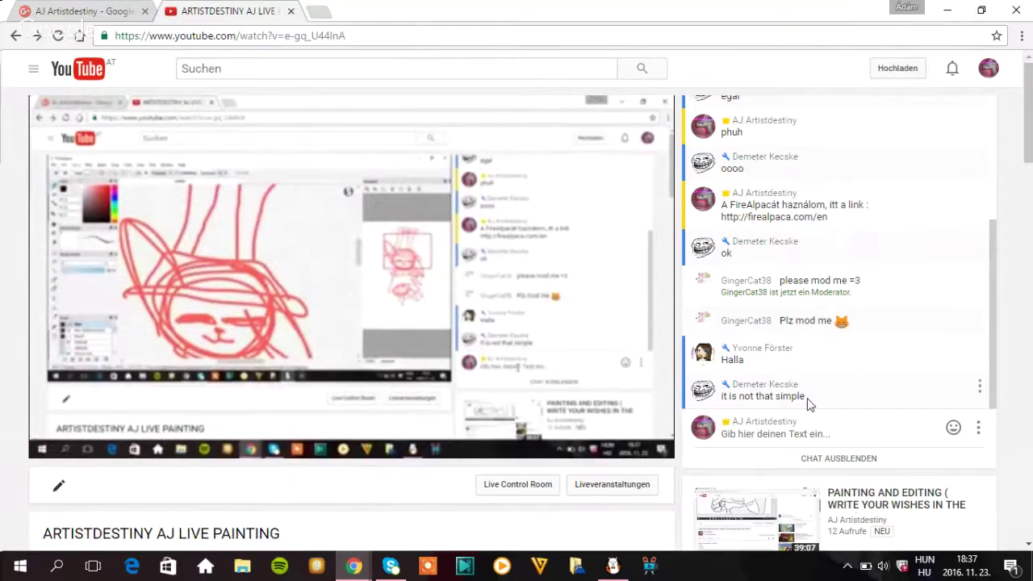
- Send the replies "ikr" and "i know" in the live chat
click(774, 437)
text(ikr)
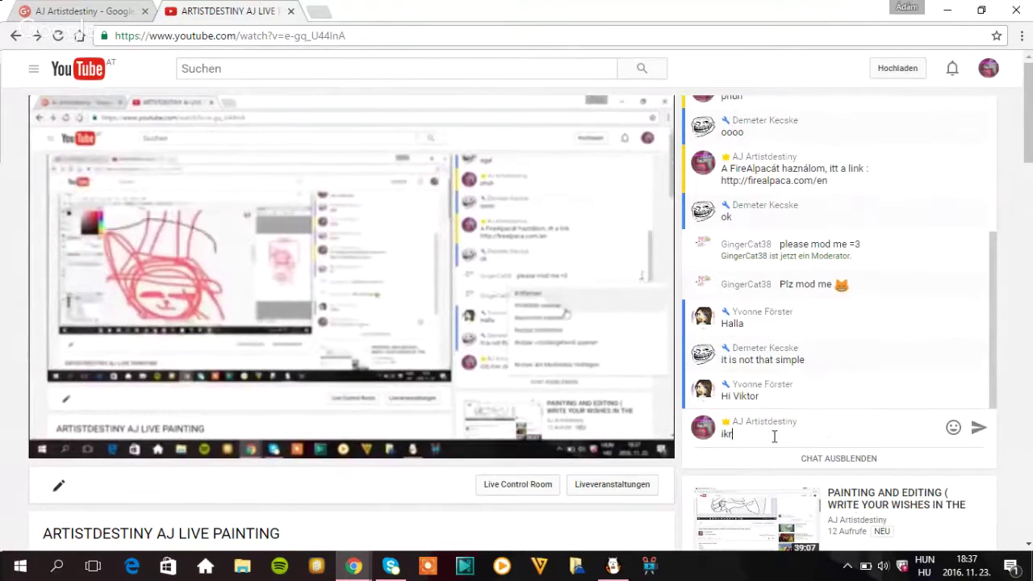
key(Return)
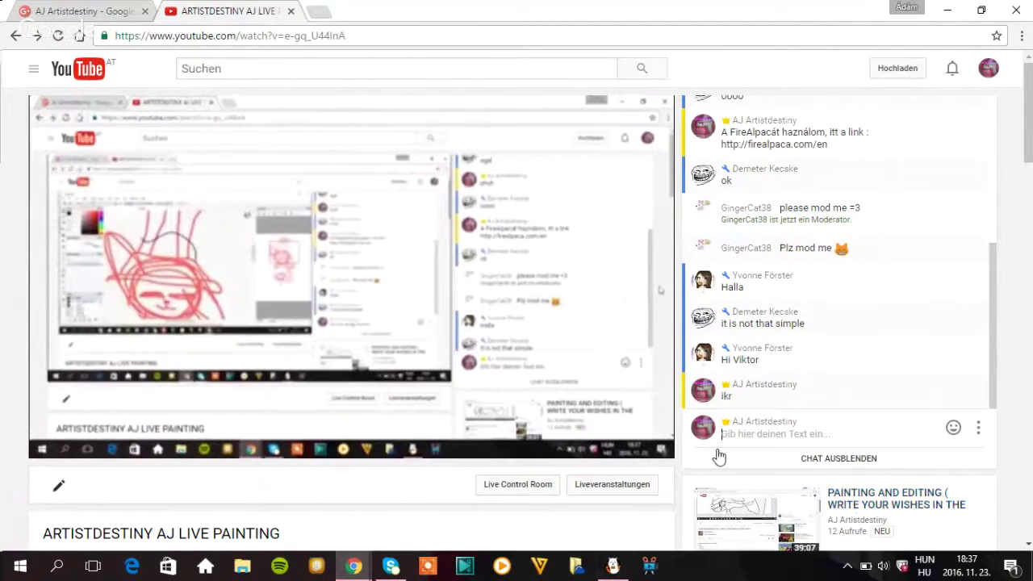
text(i k)
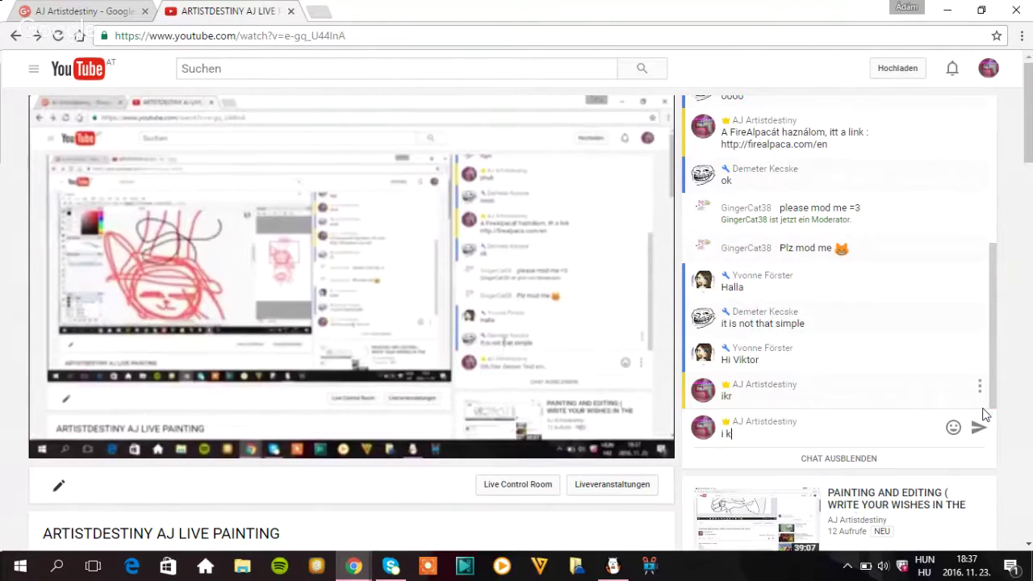
text(now)
key(Return)
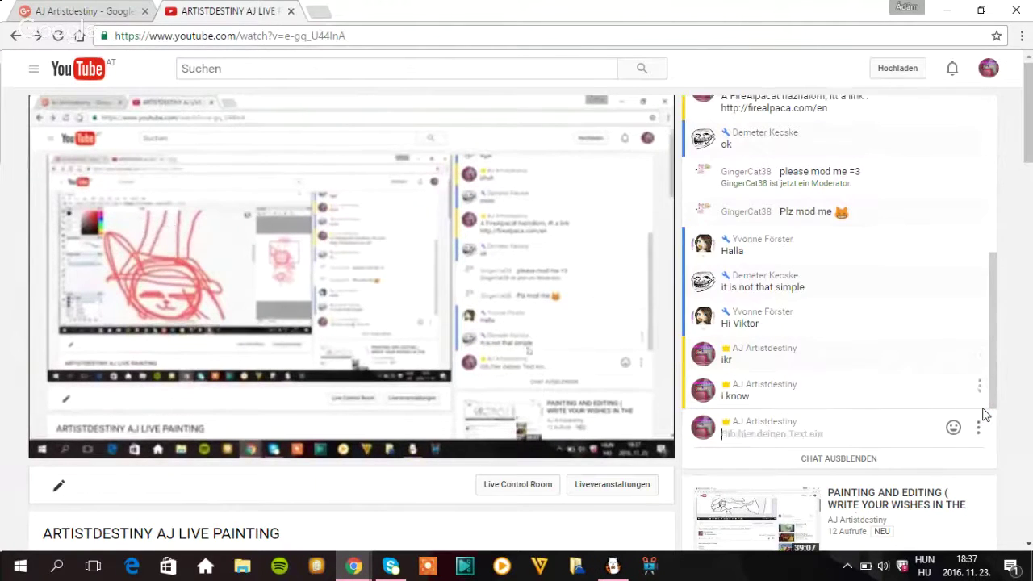
- Start the chat reply "its hard", discard it, and send "np" in answer to the new moderator's thanks
text(its)
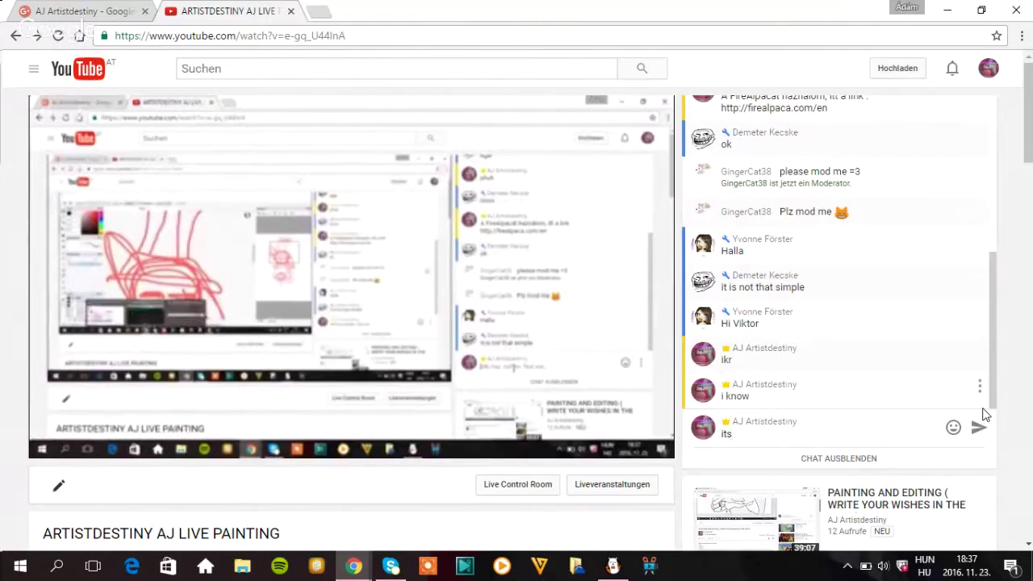
text( har)
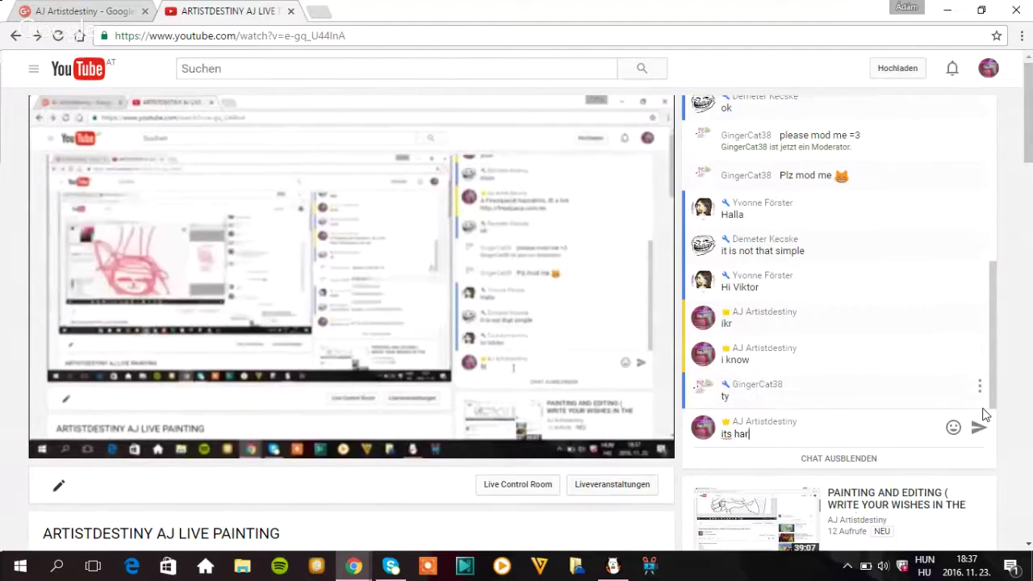
text(d)
key(Return)
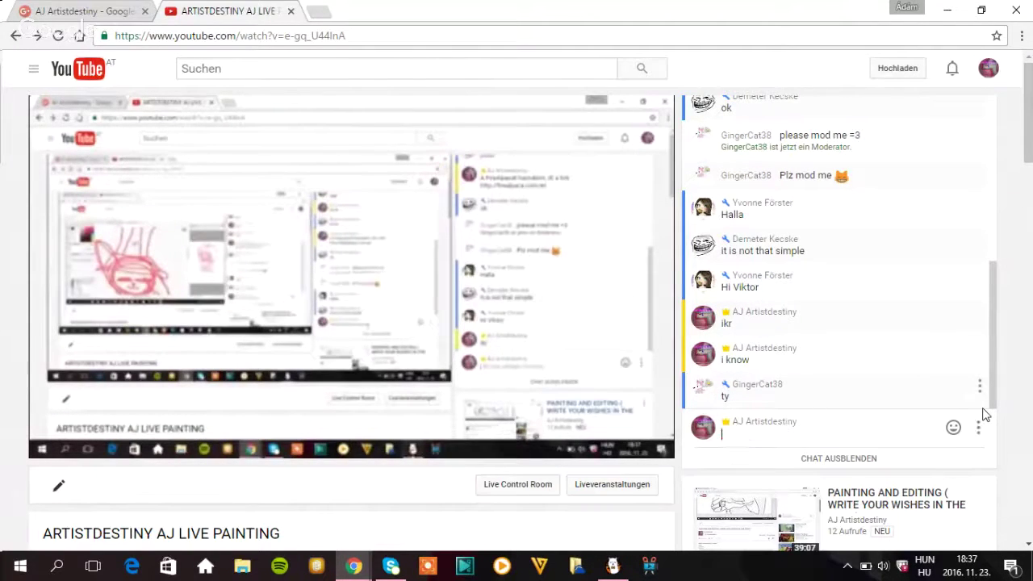
text(np)
key(Return)
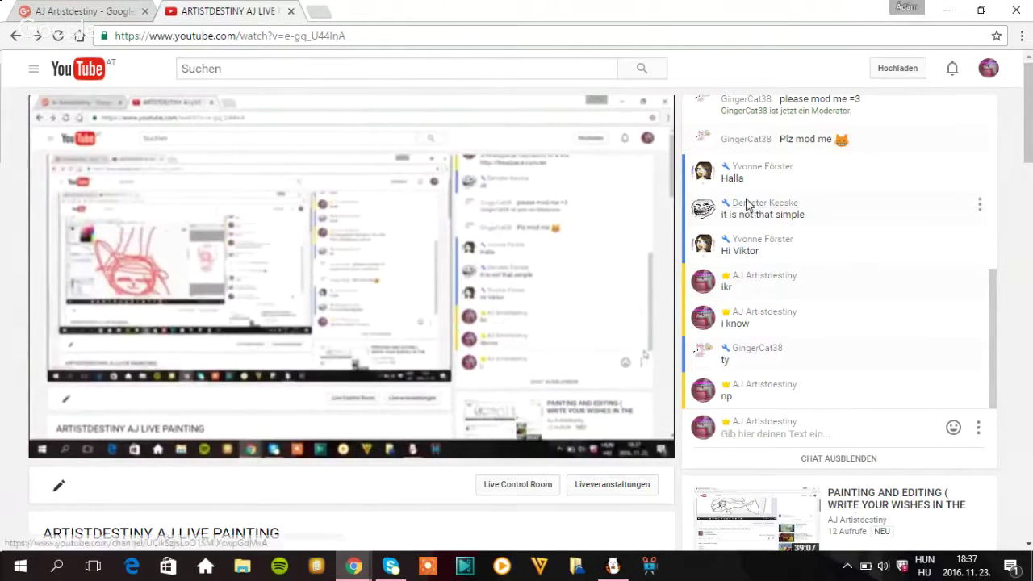
mouse_move(744, 203)
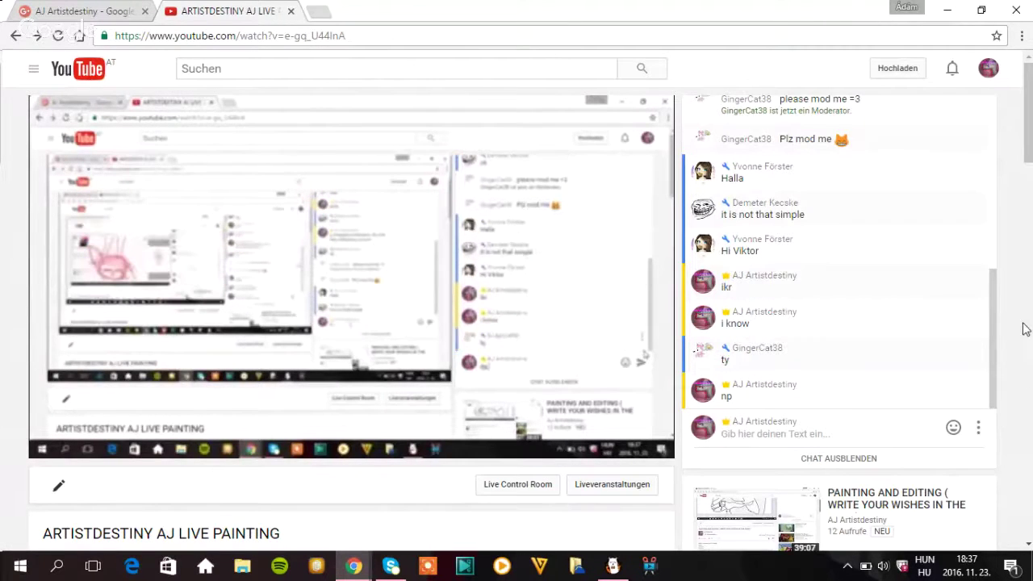
scroll(1028, 130, down, 2)
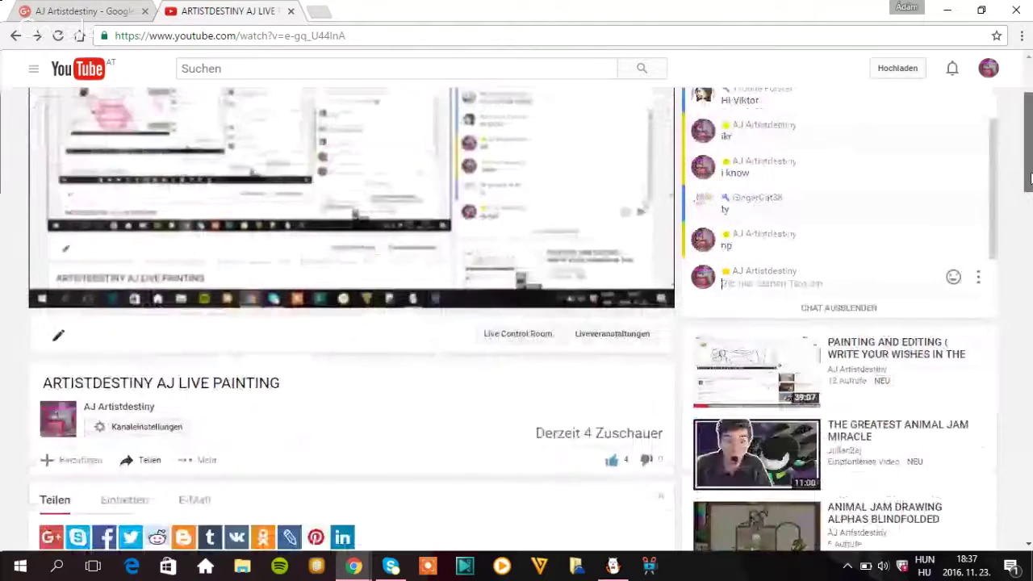
scroll(1028, 113, up, 2)
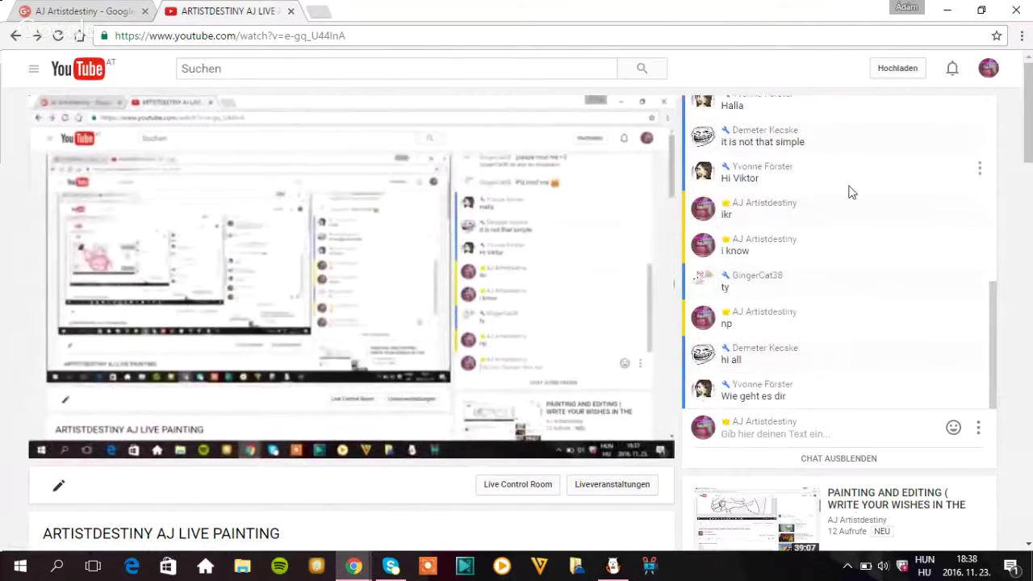
- Answer the viewer's "Wie geht es dir" in the live chat with "gut thanks"
click(804, 428)
text(g)
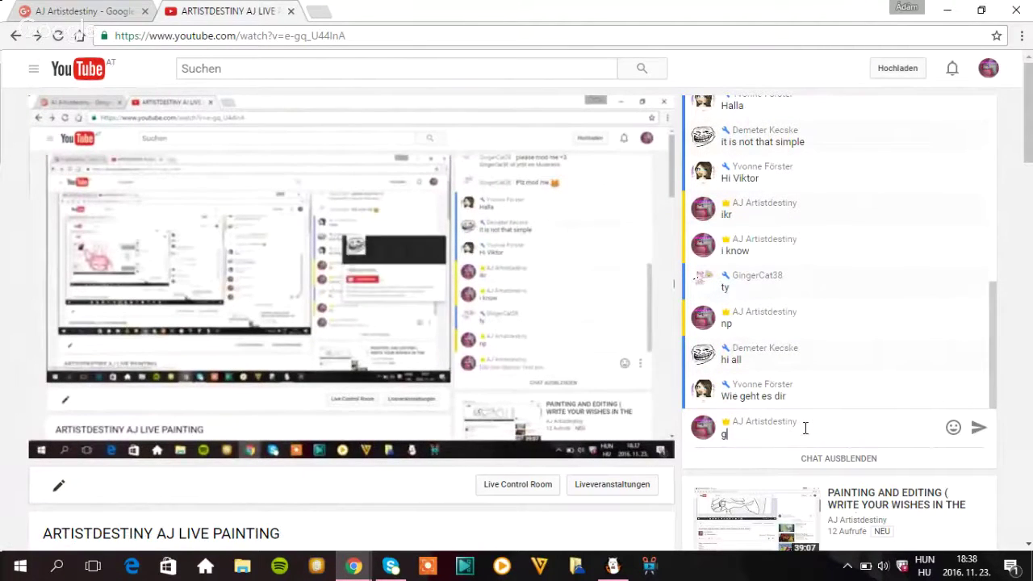
text(ut thanks)
key(Return)
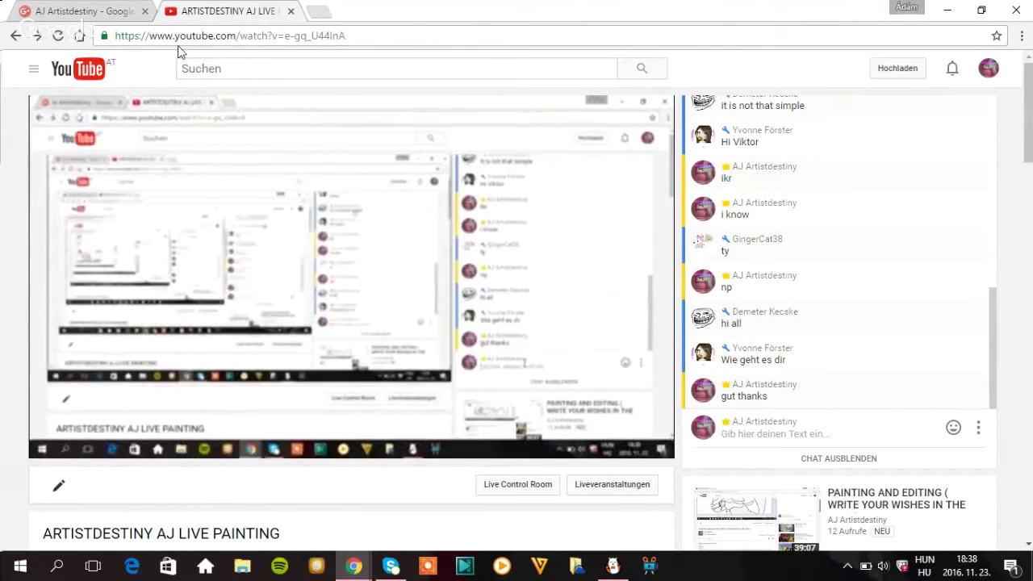
- Switch from the live stream page to the red character sketch in FireAlpaca
click(32, 71)
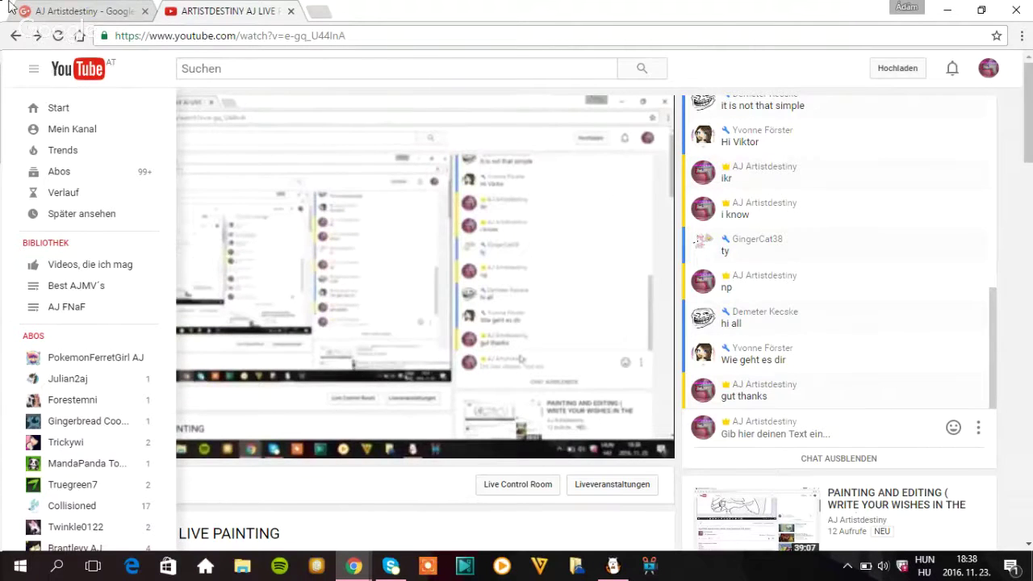
click(34, 81)
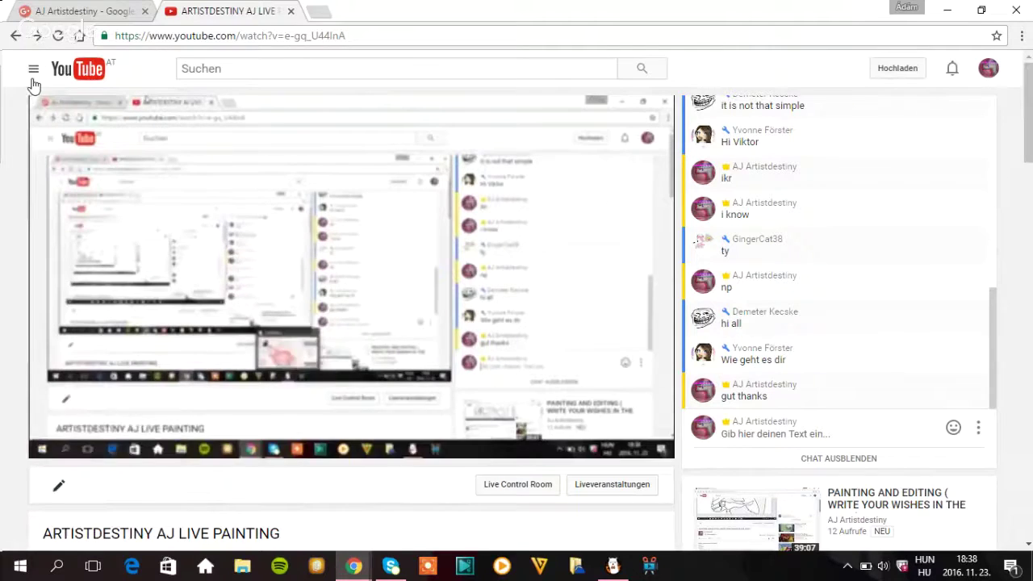
click(613, 566)
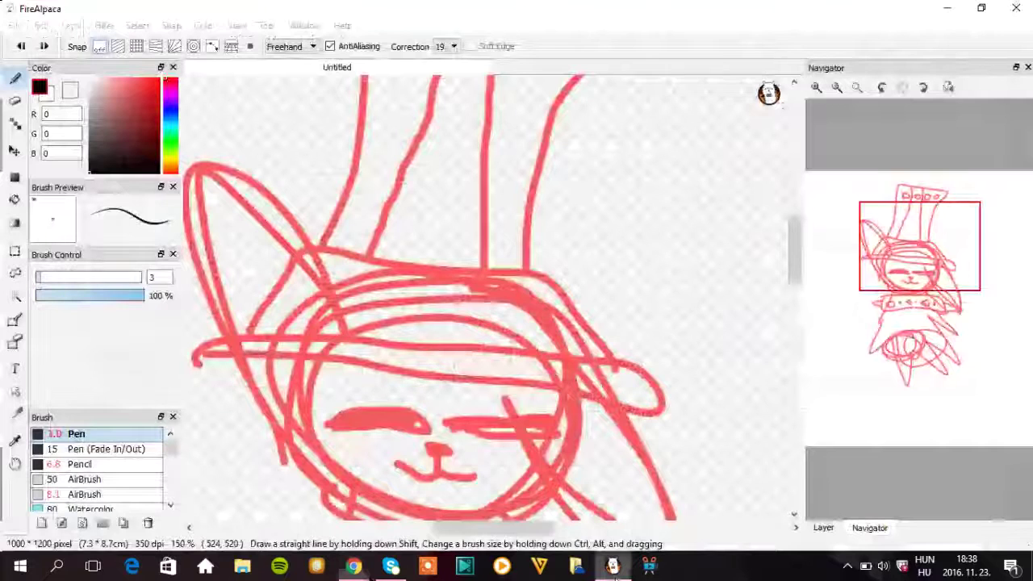
click(14, 296)
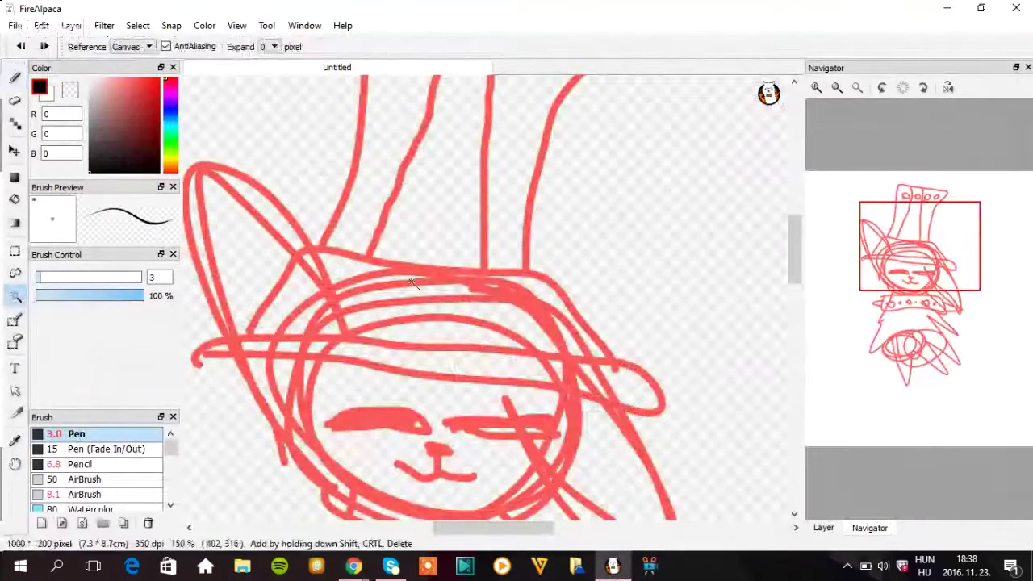
click(458, 290)
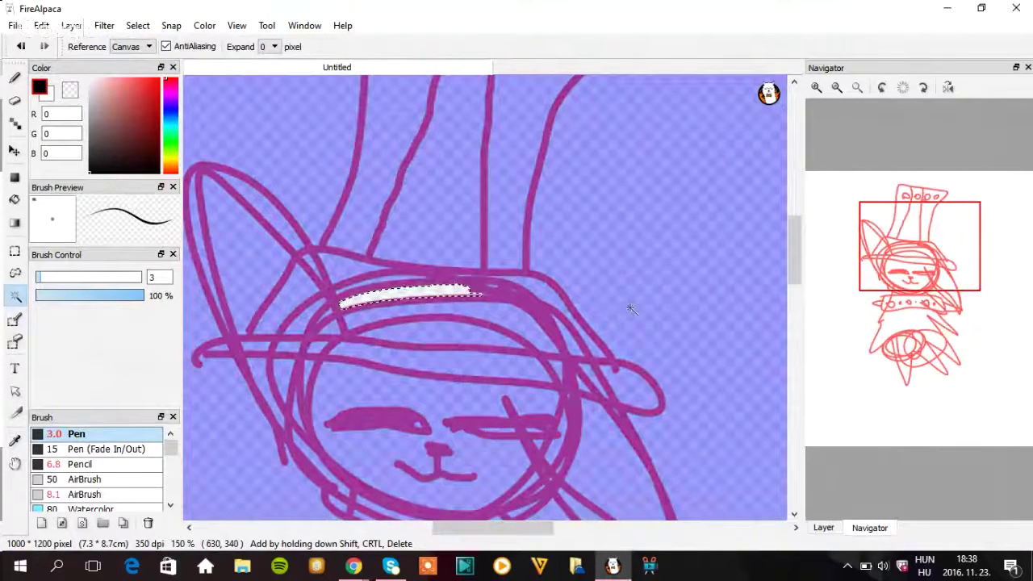
key(ctrl+n)
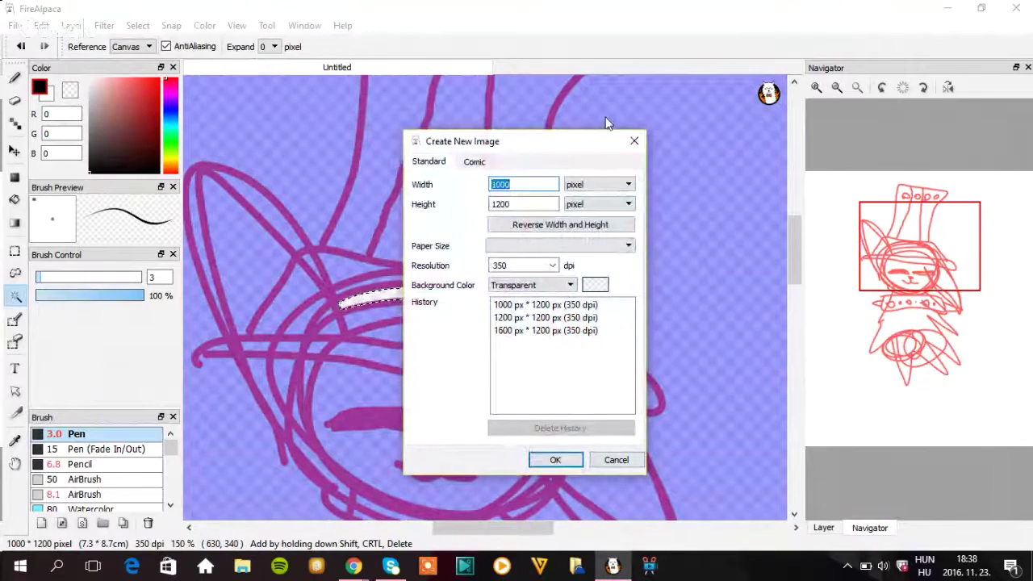
click(634, 141)
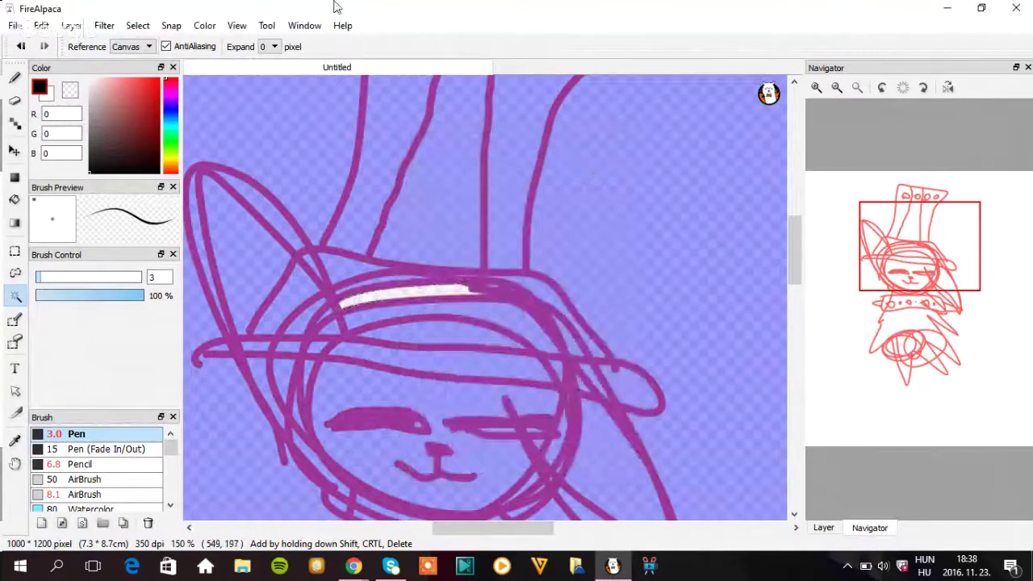
click(136, 26)
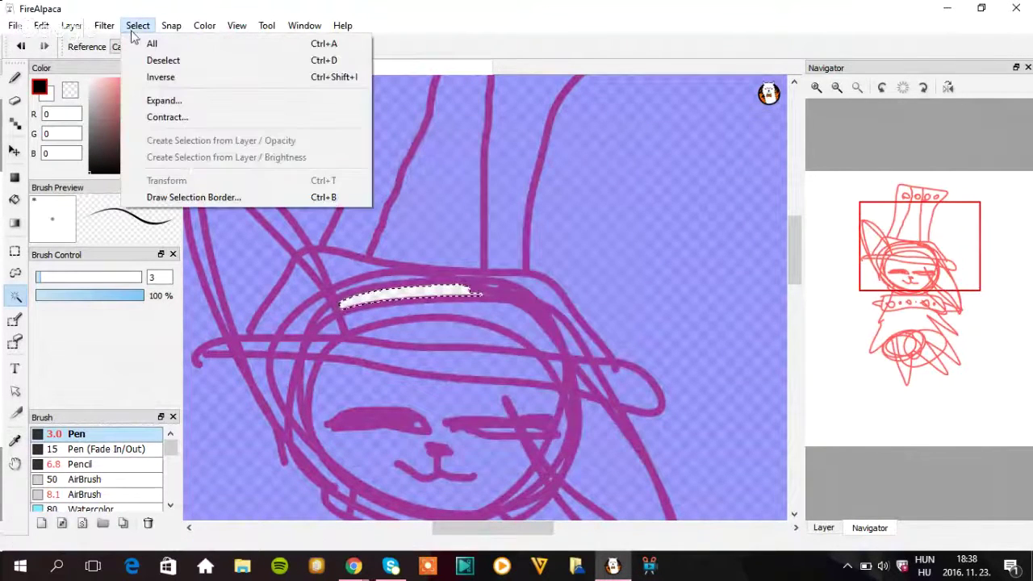
click(177, 61)
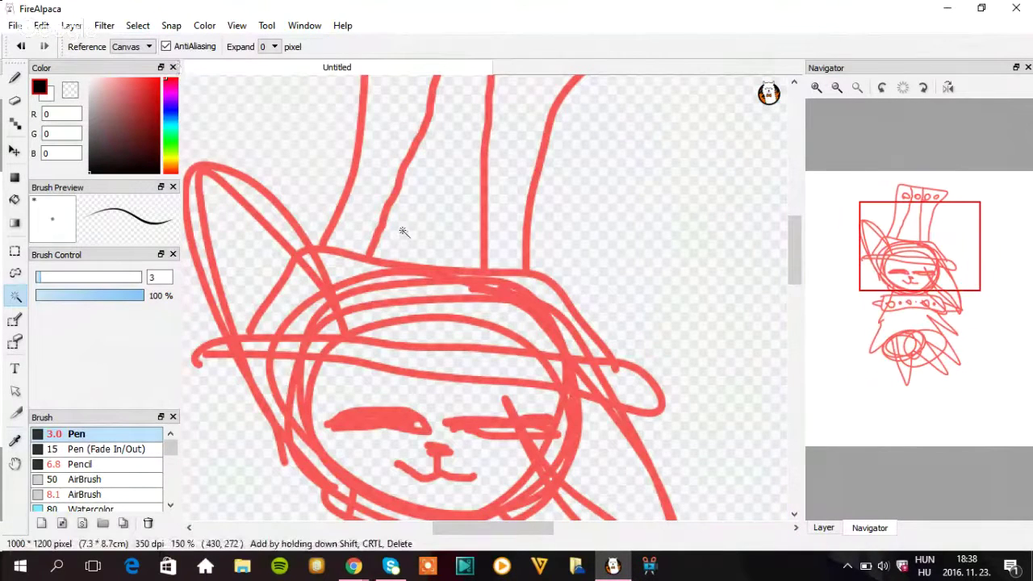
click(454, 238)
key(ctrl+d)
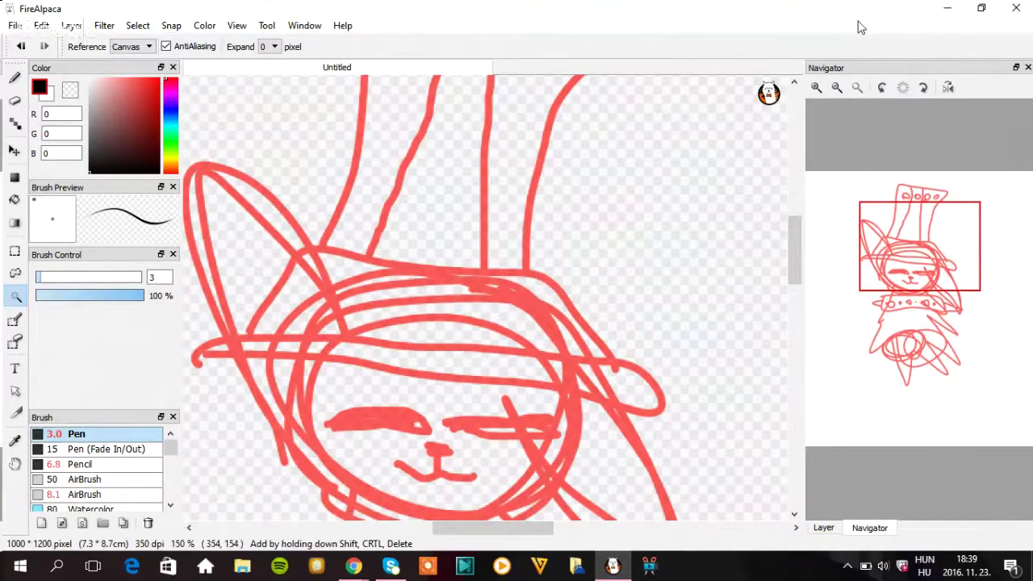
- Draw a black test line along the hat's brim with the 3 px Pen brush and undo it
click(10, 89)
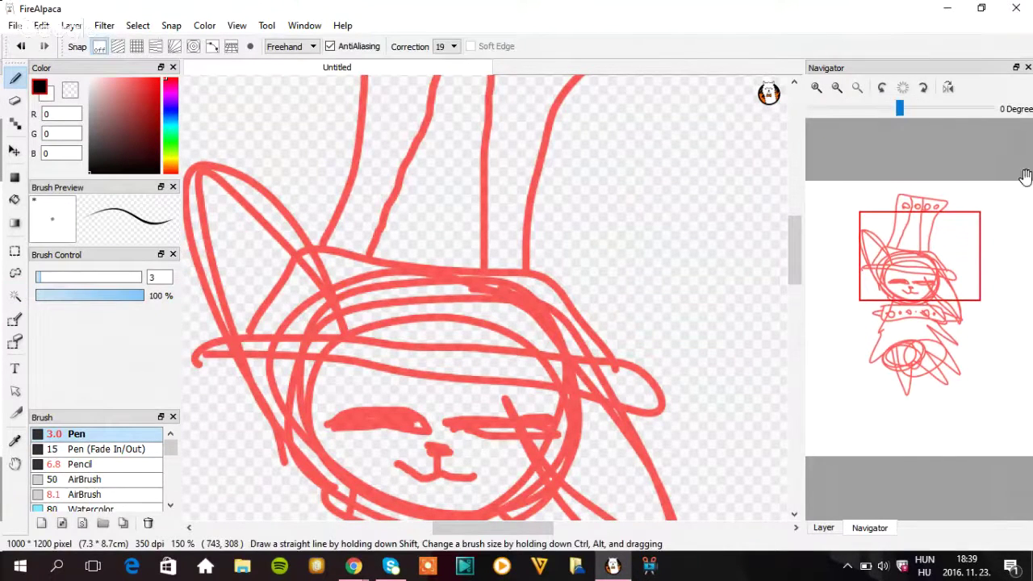
drag(794, 276, 794, 258)
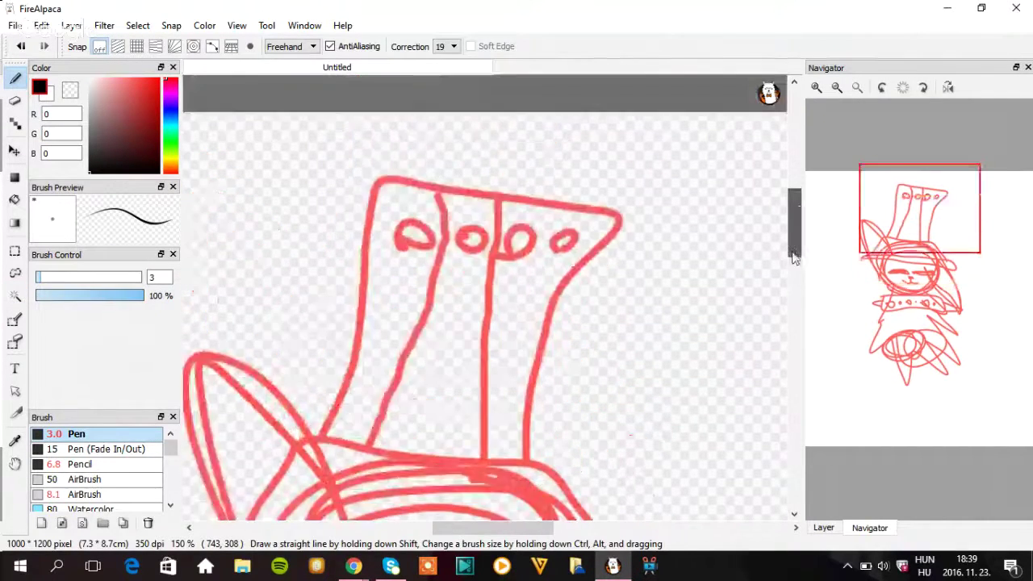
drag(807, 246, 882, 236)
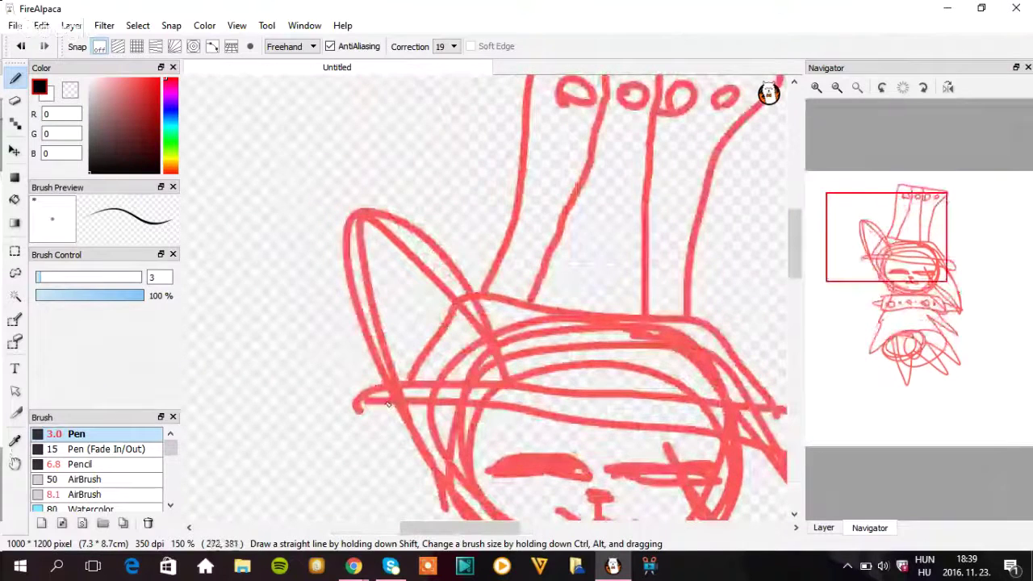
mouse_move(363, 403)
mouse_down()
mouse_move(357, 395)
mouse_move(444, 383)
mouse_move(717, 418)
mouse_up()
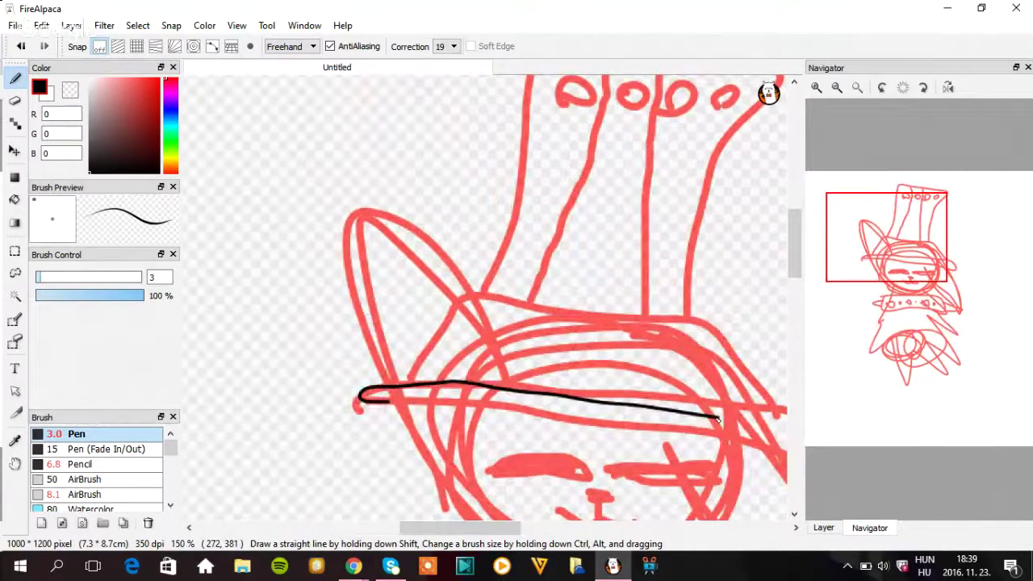
click(21, 46)
mouse_move(815, 269)
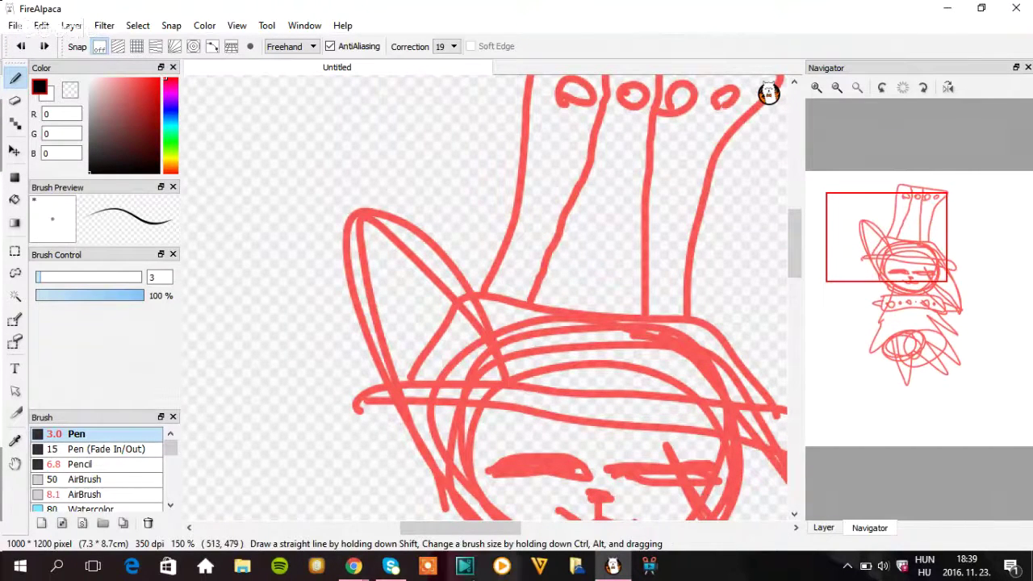
- Close the small Google Hangouts screen-sharing window and return to the sketch in FireAlpaca
mouse_move(363, 570)
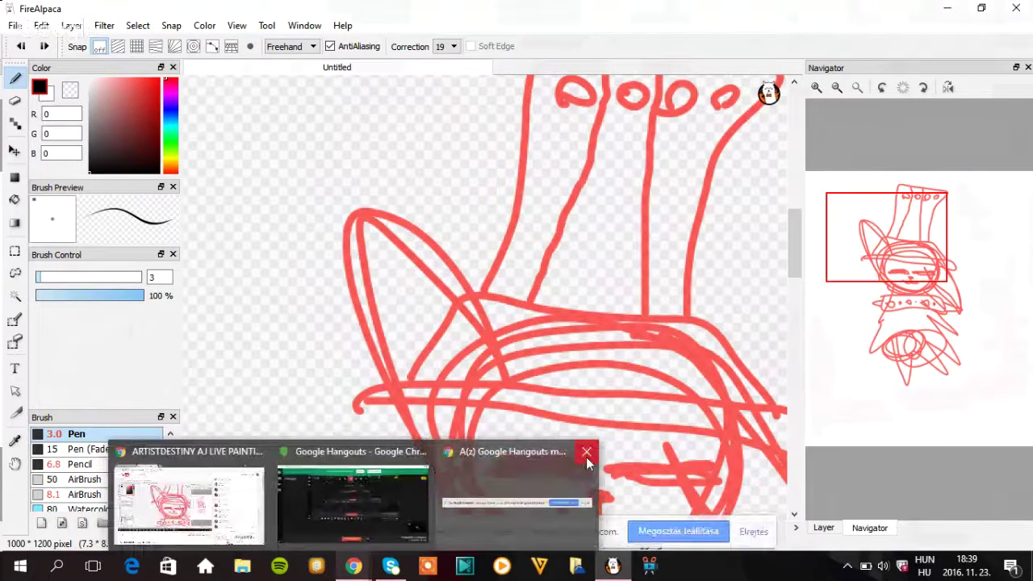
click(587, 452)
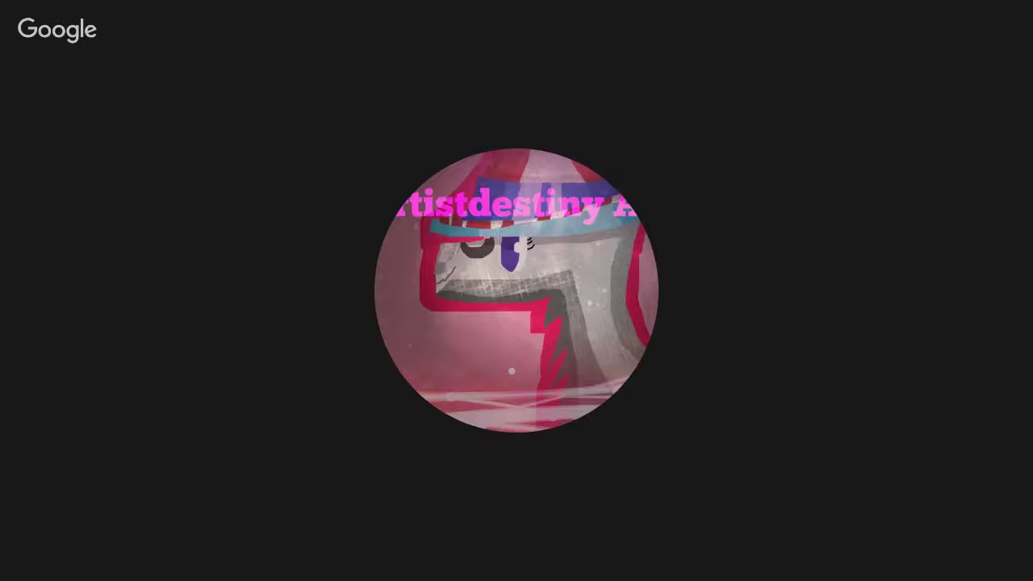
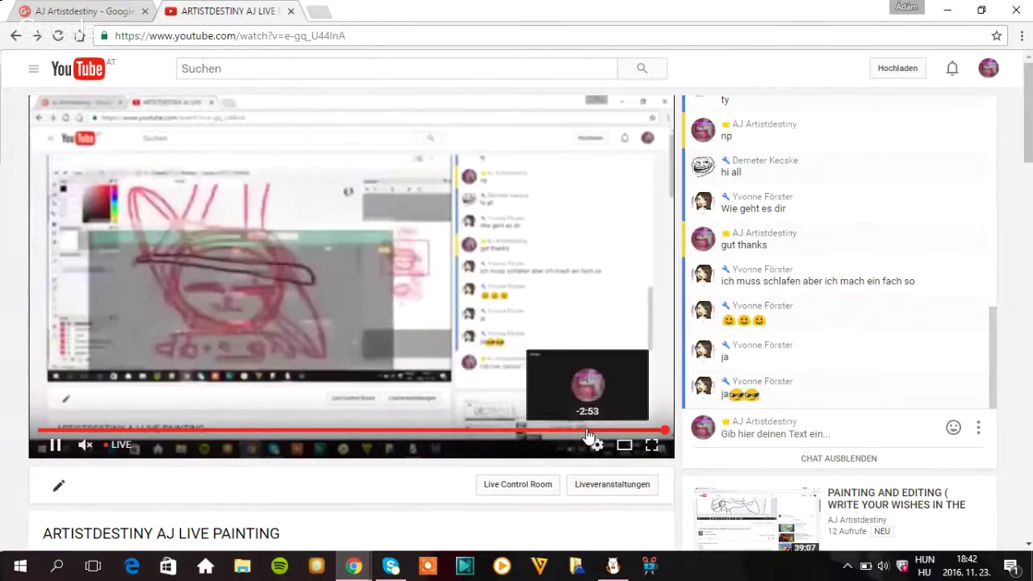
click(615, 574)
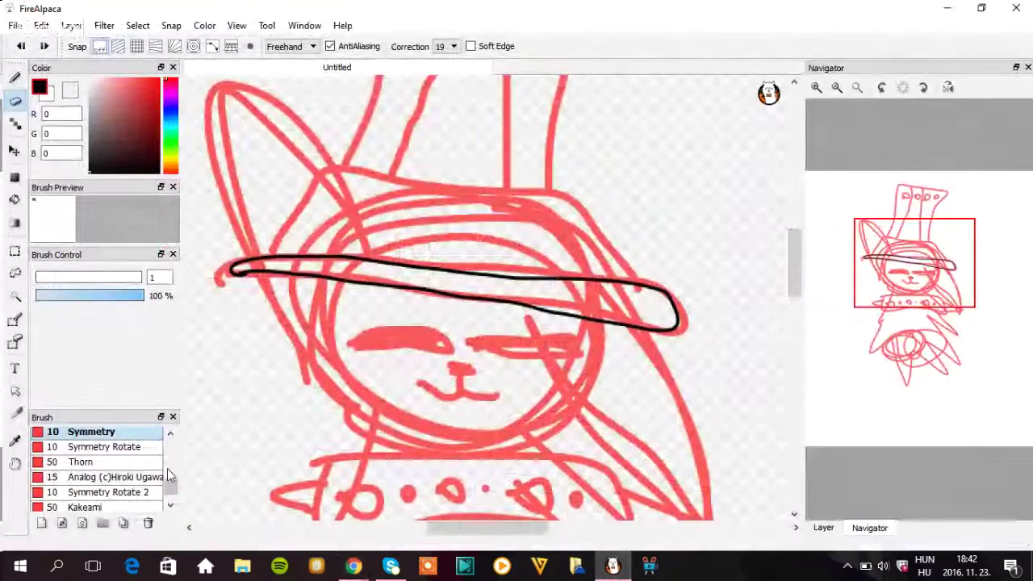
- Scribble alpaca stamps over the character's head and hat using the FireAlpaca brush at size 70
scroll(170, 484, up, 1)
scroll(171, 484, up, 2)
click(113, 460)
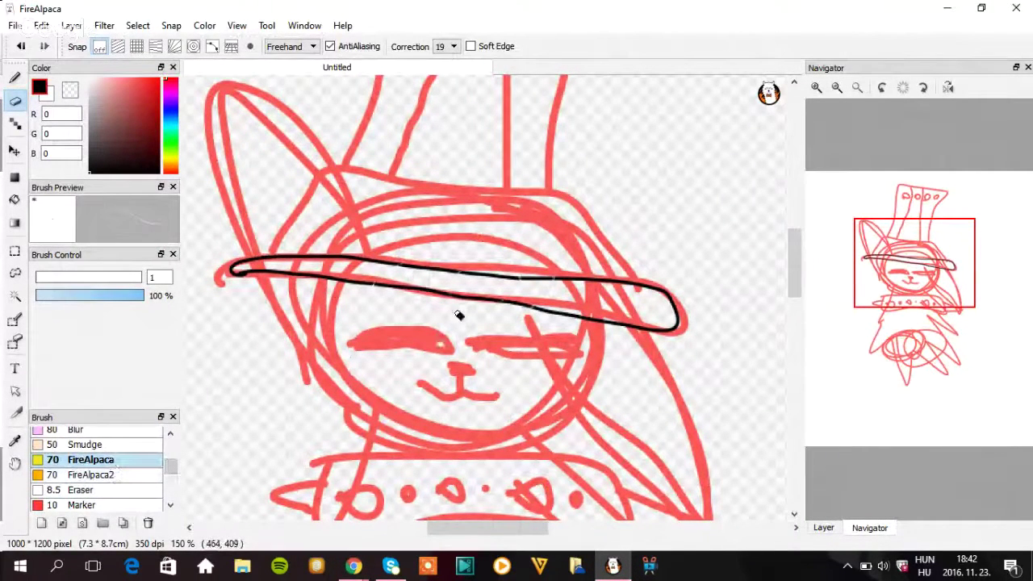
click(14, 78)
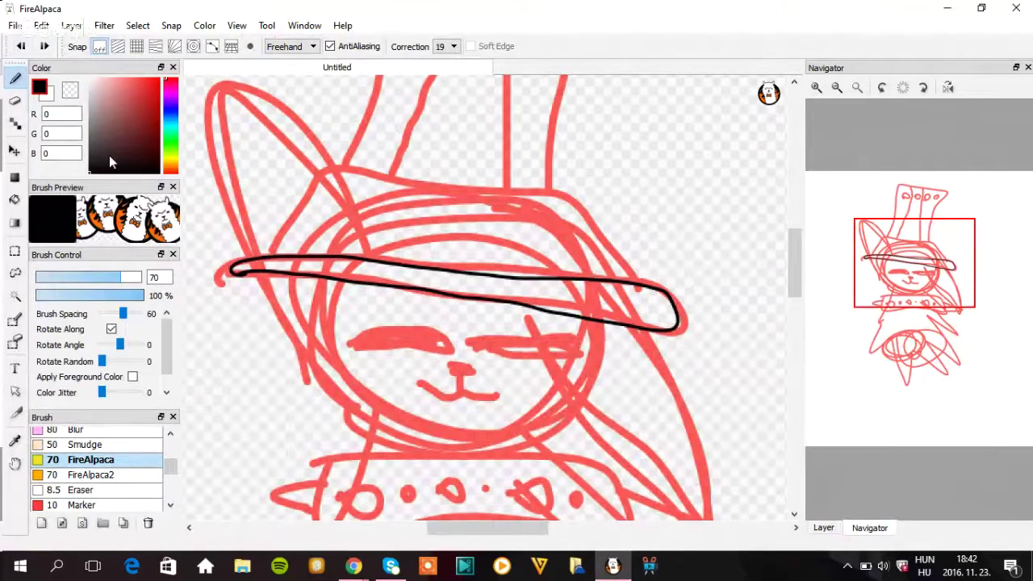
mouse_move(307, 295)
mouse_down()
mouse_move(436, 194)
mouse_move(548, 174)
mouse_move(484, 351)
mouse_move(630, 452)
mouse_move(419, 492)
mouse_move(323, 379)
mouse_move(653, 333)
mouse_move(508, 305)
mouse_move(516, 355)
mouse_move(408, 394)
mouse_up()
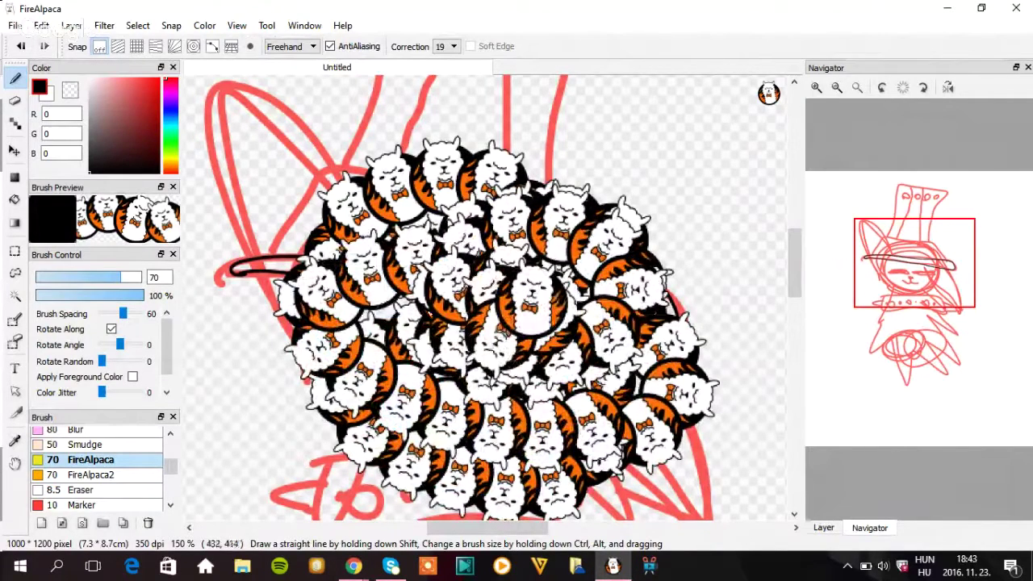
- Cover the head area with the FireAlpaca2 brush pattern at size 70, then undo all the alpaca strokes
click(81, 476)
mouse_move(532, 339)
mouse_down()
mouse_move(444, 323)
mouse_move(322, 202)
mouse_move(661, 201)
mouse_move(553, 240)
mouse_move(339, 435)
mouse_move(242, 242)
mouse_move(363, 97)
mouse_move(418, 286)
mouse_move(565, 234)
mouse_move(581, 101)
mouse_move(625, 121)
mouse_up()
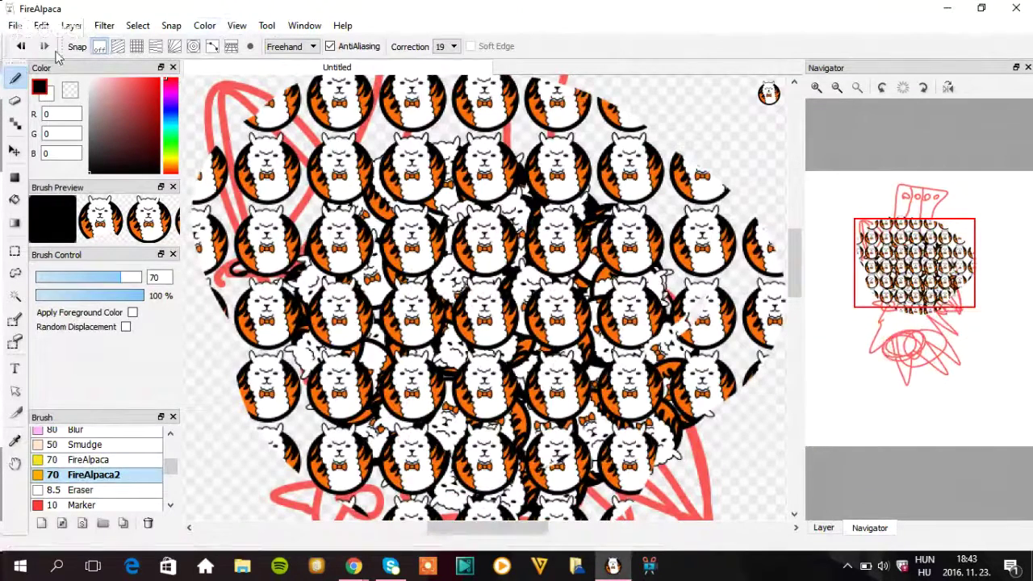
click(21, 47)
click(22, 46)
click(22, 47)
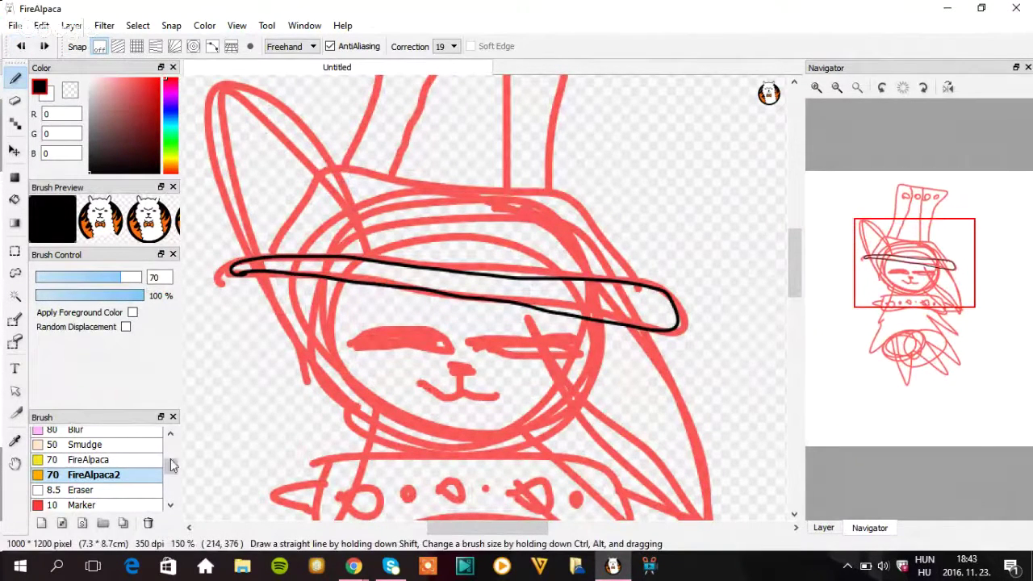
- Line the lower part of the hat above the brim in black with the 3 px Pen, including both sloping sides and the upper edge
drag(170, 458, 166, 387)
click(77, 434)
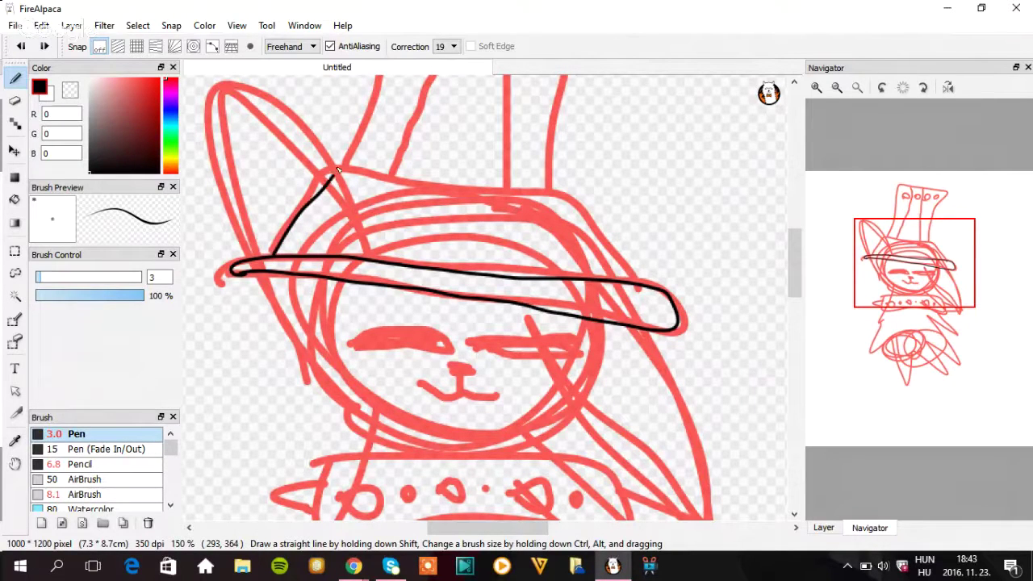
drag(343, 169, 555, 196)
drag(588, 234, 614, 282)
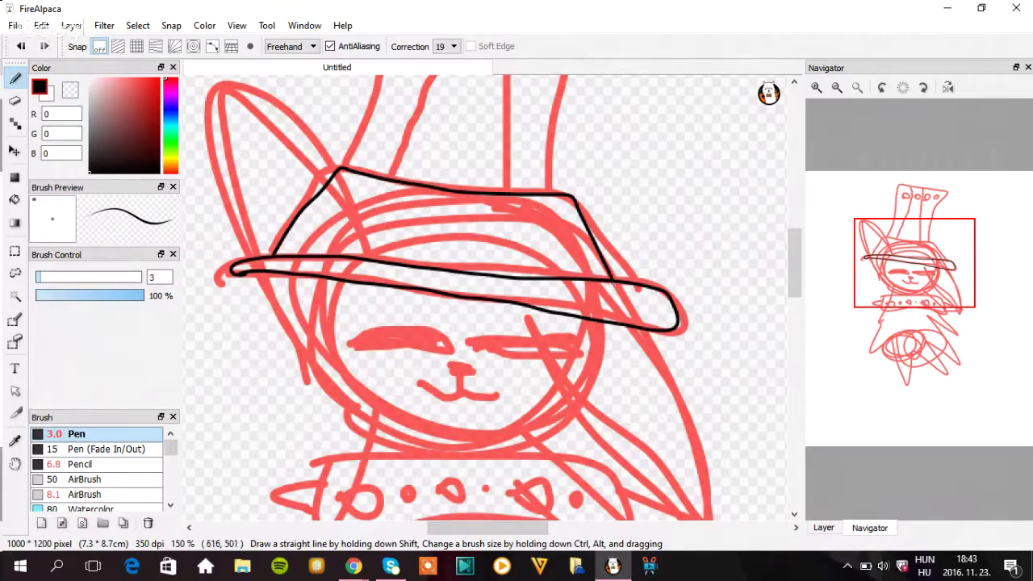
- Try to line the tall crown of the hat in black with the 3 px Pen, undoing each attempted outline
drag(794, 284, 794, 250)
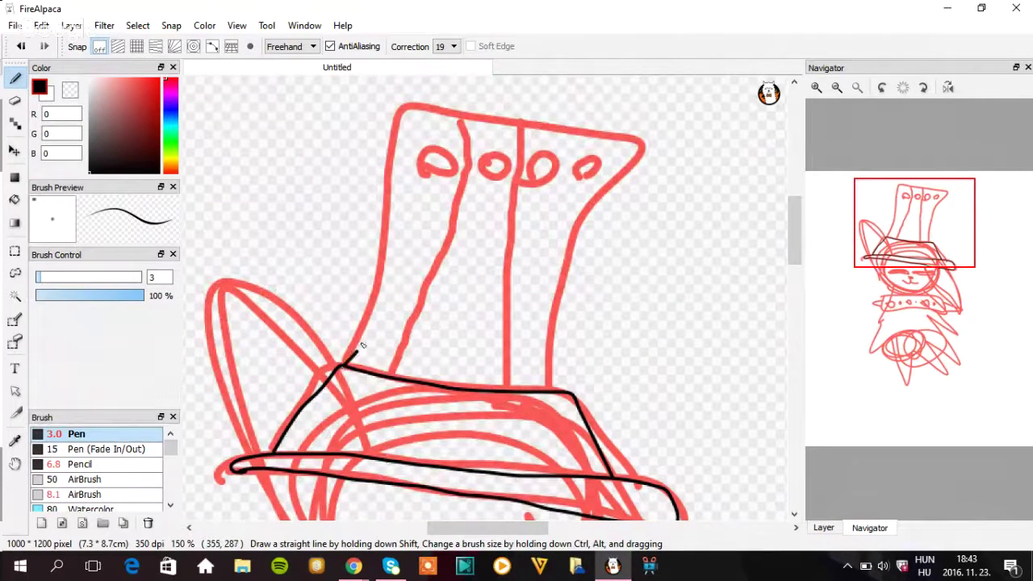
mouse_move(362, 345)
mouse_down()
mouse_move(387, 300)
mouse_move(425, 123)
mouse_move(581, 136)
mouse_move(614, 147)
mouse_move(564, 242)
mouse_move(551, 300)
mouse_move(567, 390)
mouse_up()
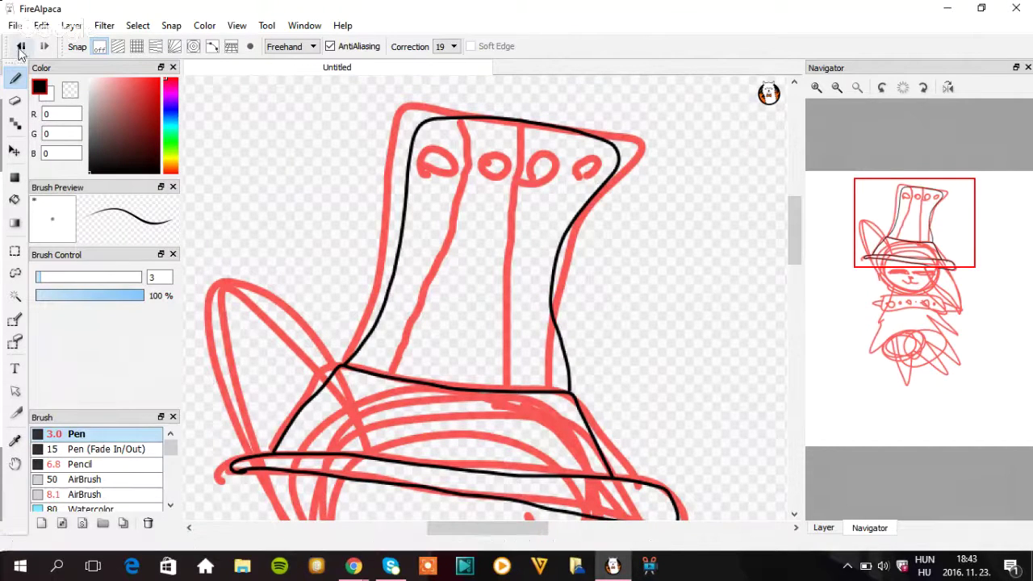
key(ctrl+z)
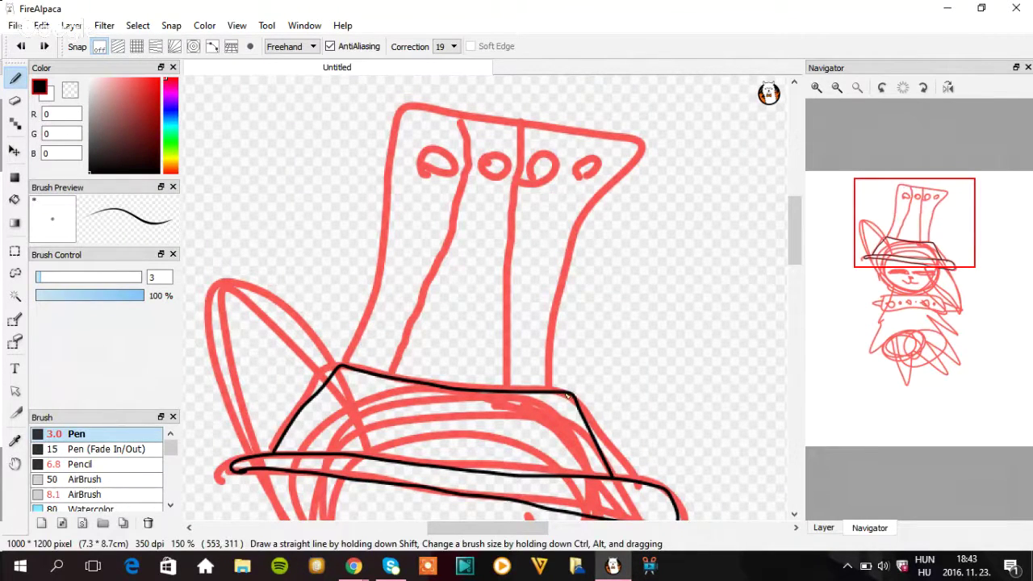
mouse_move(565, 394)
mouse_down()
mouse_move(580, 274)
mouse_move(616, 164)
mouse_move(583, 138)
mouse_move(537, 125)
mouse_move(438, 123)
mouse_up()
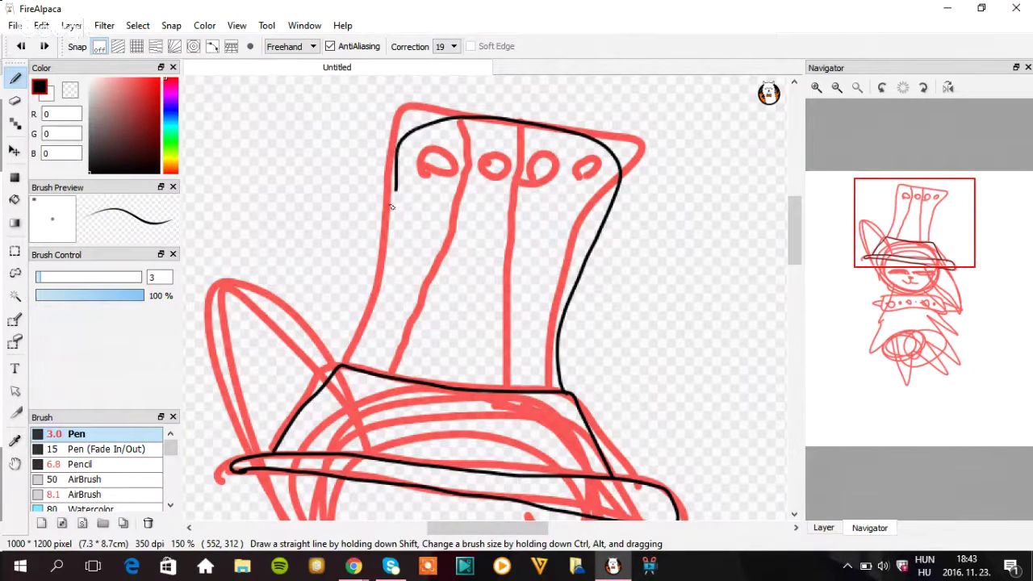
drag(391, 207, 357, 280)
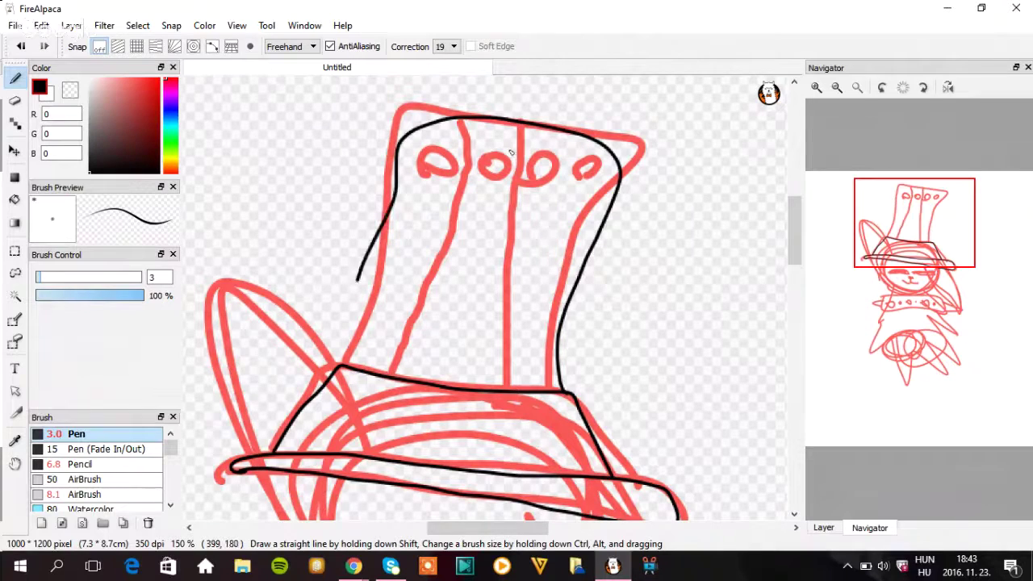
click(17, 47)
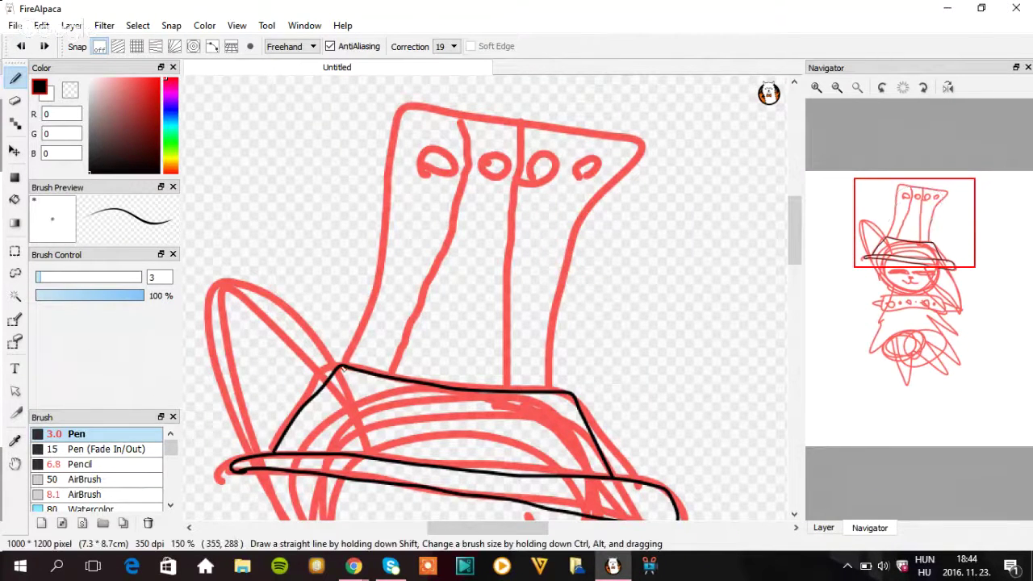
mouse_move(369, 316)
mouse_down()
mouse_move(401, 137)
mouse_move(471, 120)
mouse_move(567, 143)
mouse_up()
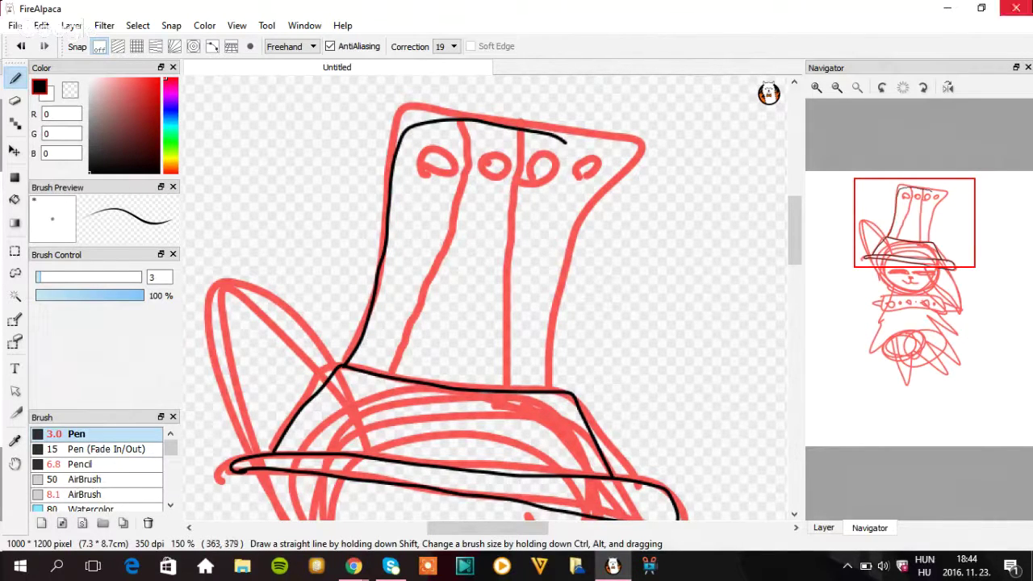
click(21, 46)
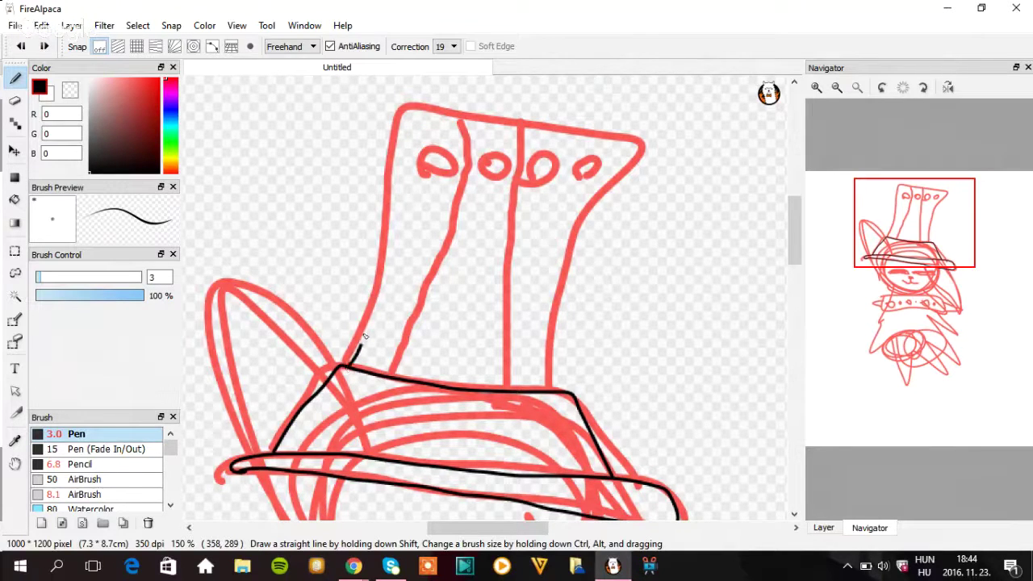
mouse_move(363, 335)
mouse_down()
mouse_move(387, 240)
mouse_move(392, 150)
mouse_move(414, 120)
mouse_move(471, 117)
mouse_move(625, 149)
mouse_move(629, 173)
mouse_move(596, 210)
mouse_move(578, 277)
mouse_up()
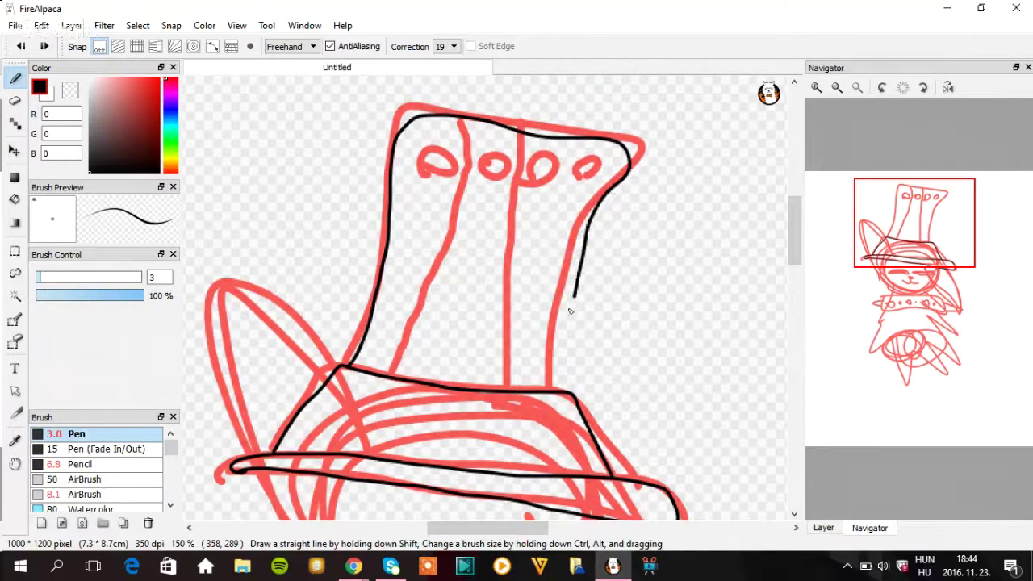
drag(569, 311, 553, 373)
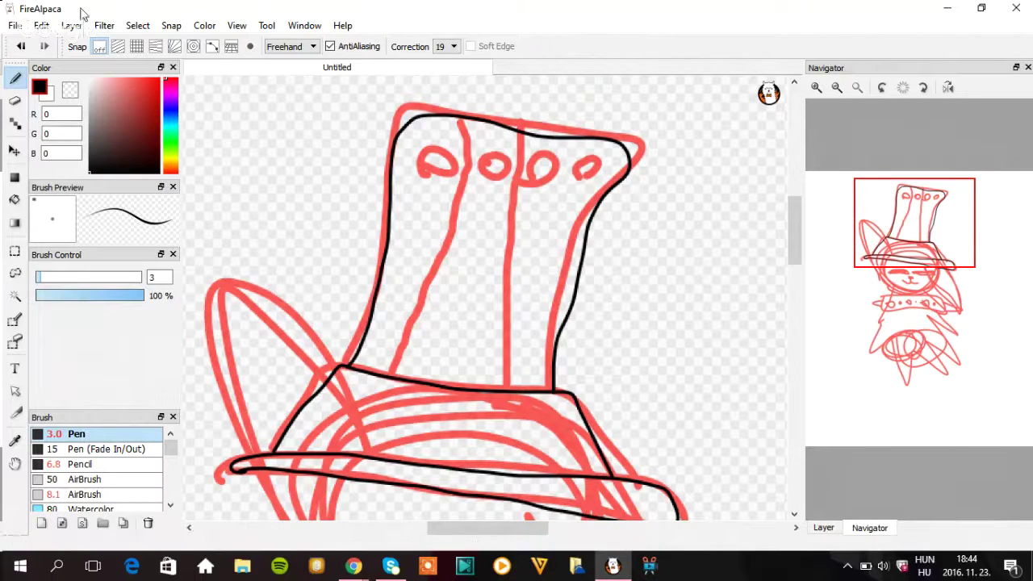
click(21, 46)
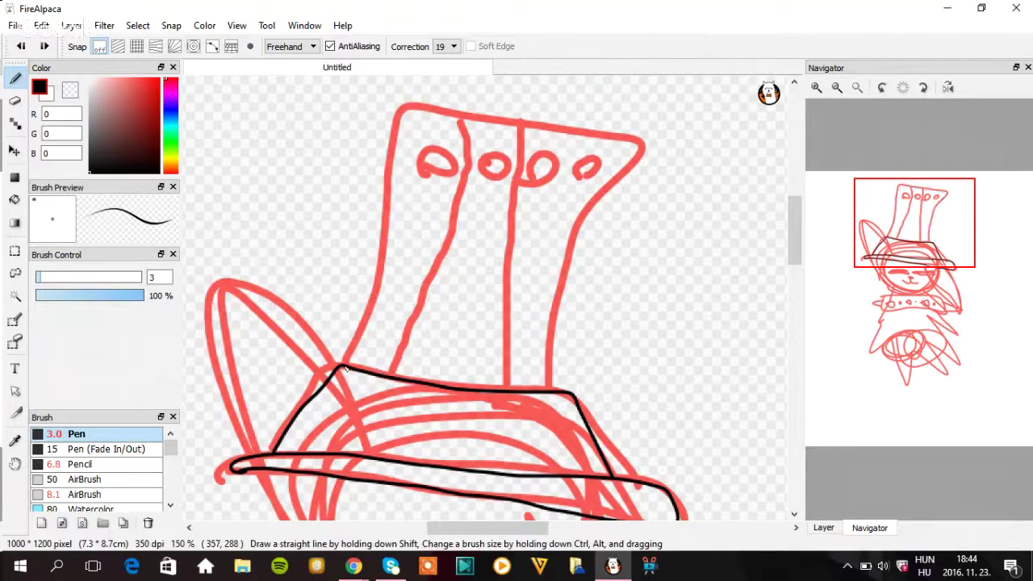
mouse_move(347, 364)
mouse_down()
mouse_move(397, 284)
mouse_move(393, 181)
mouse_up()
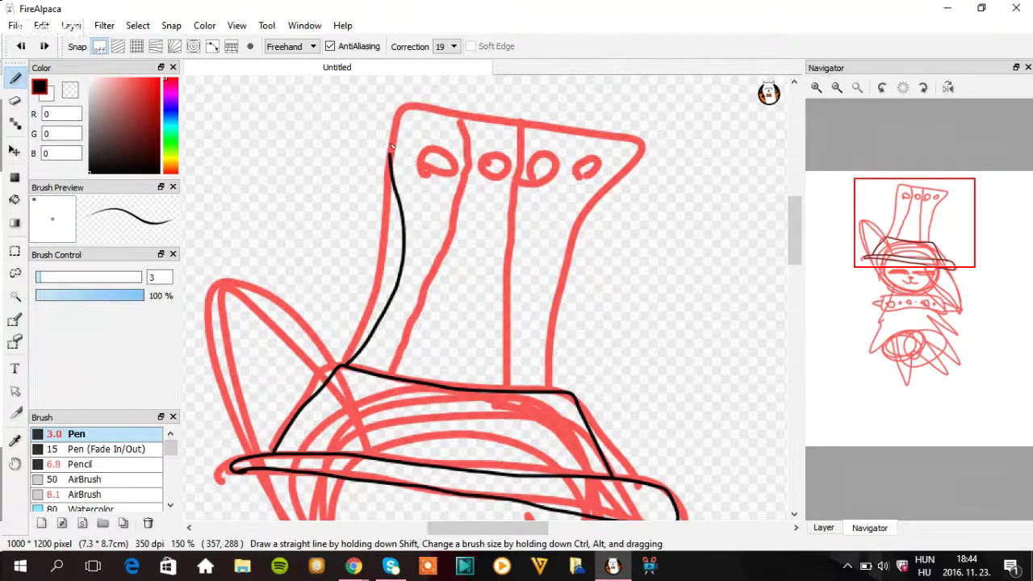
click(21, 46)
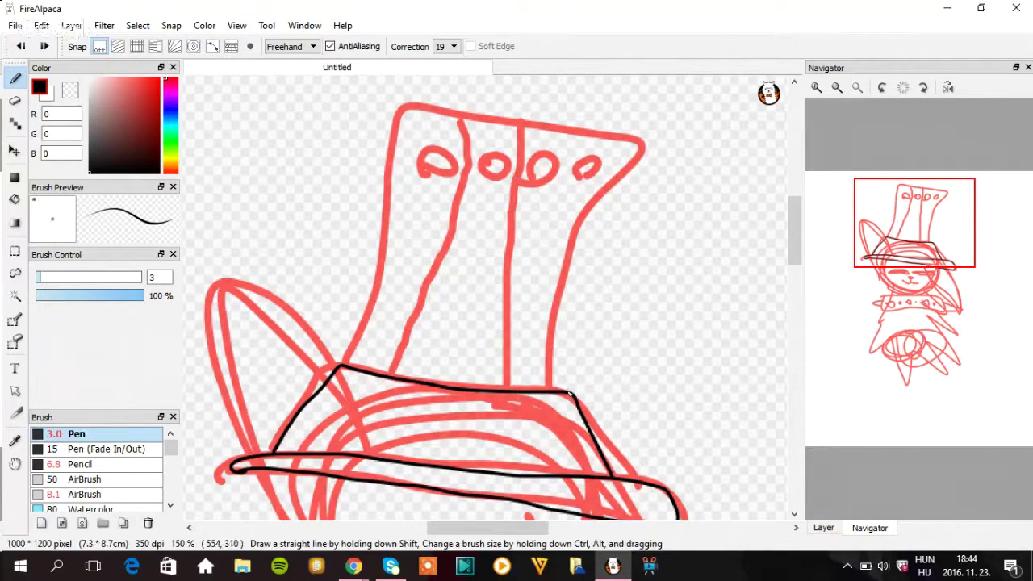
- Line the outer contour of the hat's tall crown in black and trace its first inner stripe line up to the top edge
mouse_move(570, 393)
mouse_down()
mouse_move(569, 298)
mouse_move(620, 168)
mouse_move(612, 154)
mouse_move(475, 126)
mouse_move(409, 140)
mouse_move(395, 155)
mouse_move(386, 245)
mouse_up()
drag(370, 293, 355, 344)
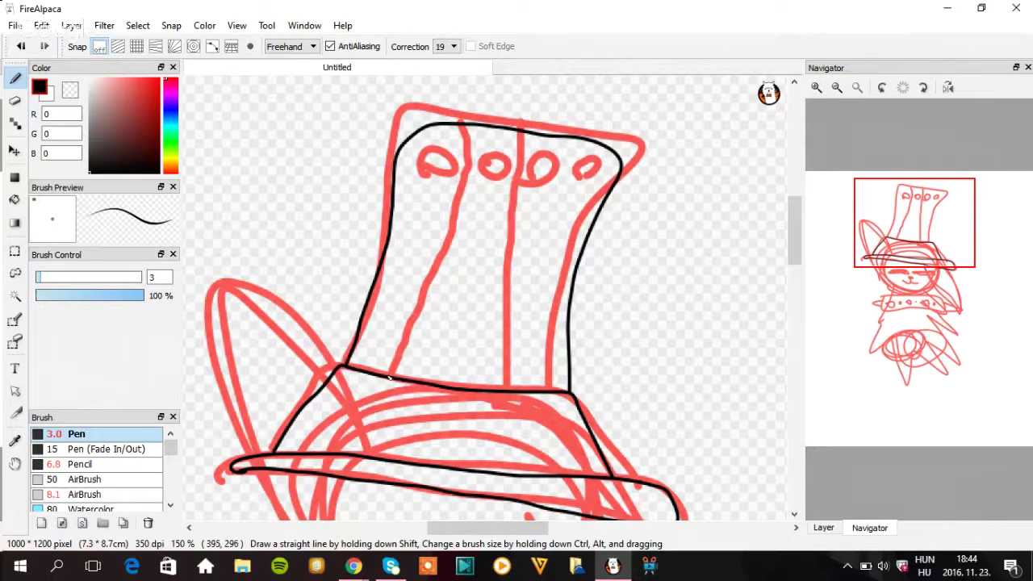
mouse_move(392, 372)
mouse_down()
mouse_move(436, 301)
mouse_move(463, 203)
mouse_up()
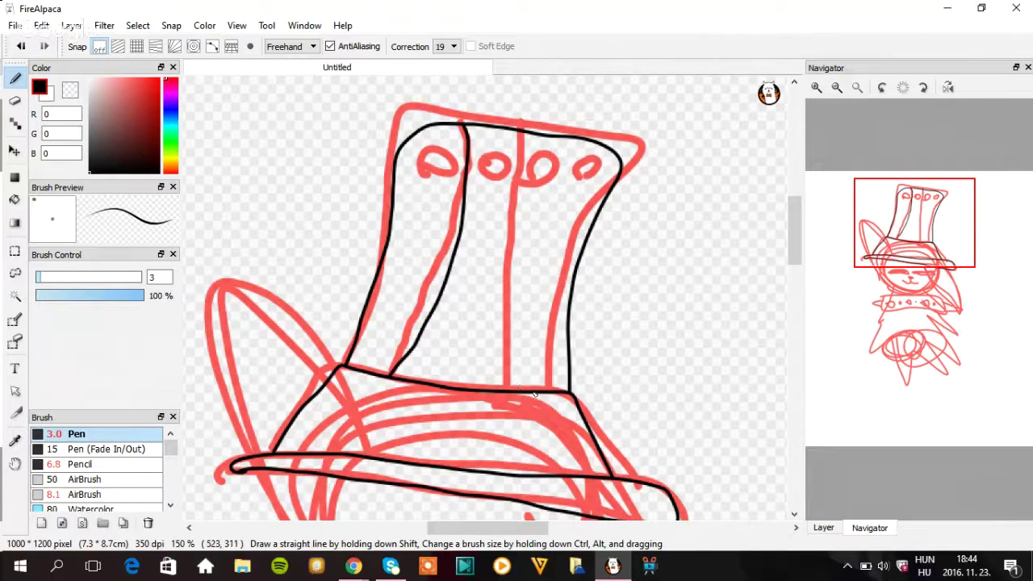
- Draw the crown's second inner stripe line in black, undo it, and redraw it starting closer to the crown's outer side line
mouse_move(523, 376)
mouse_down()
mouse_move(510, 297)
mouse_move(517, 131)
mouse_up()
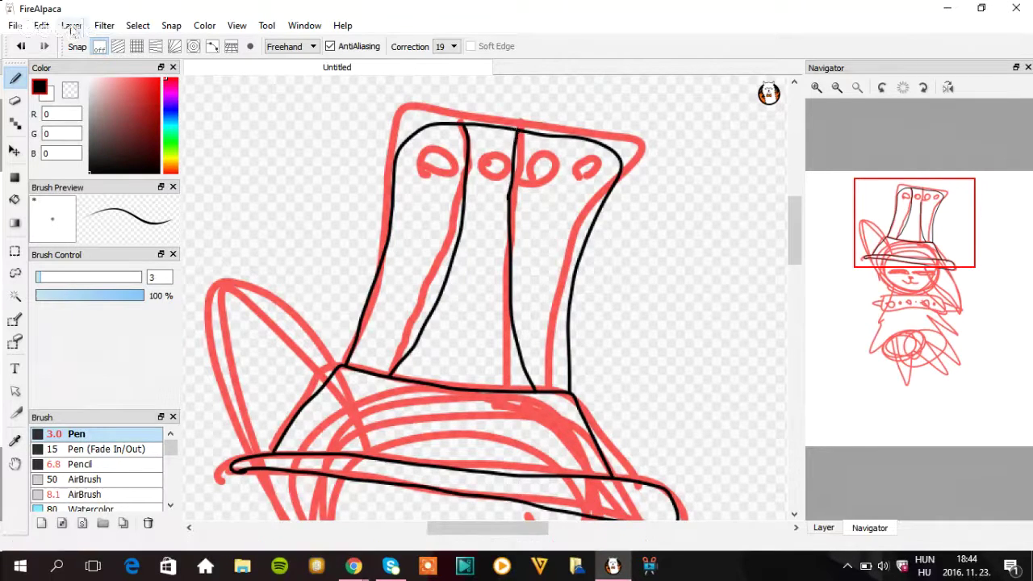
click(21, 46)
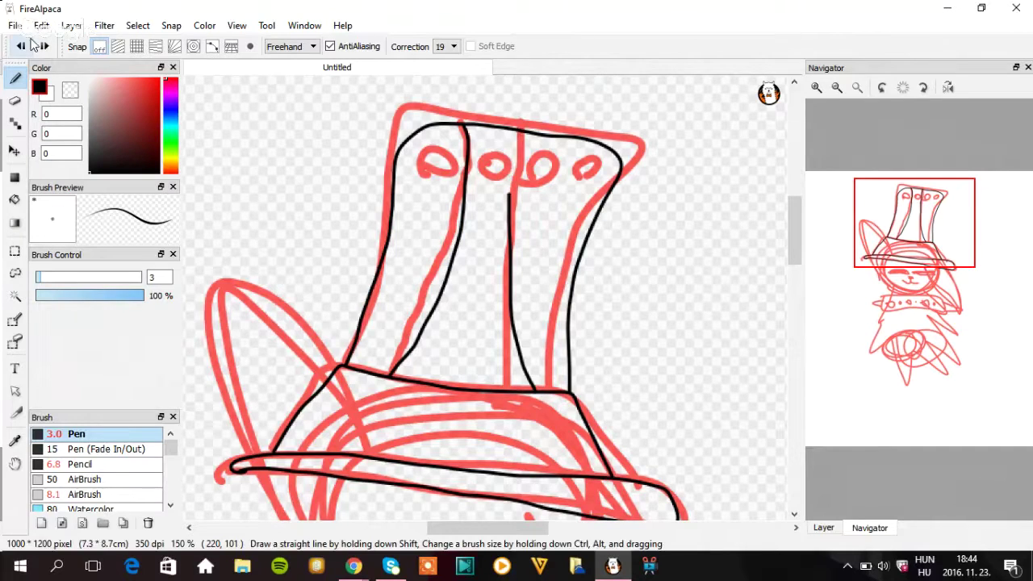
click(21, 46)
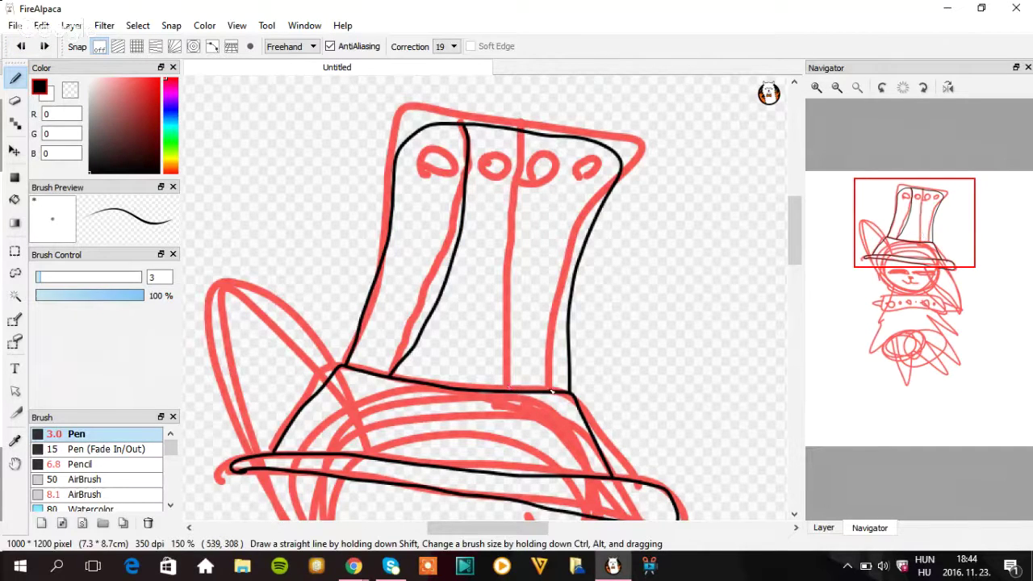
mouse_move(550, 395)
mouse_down()
mouse_move(527, 316)
mouse_move(517, 180)
mouse_up()
drag(521, 132, 521, 130)
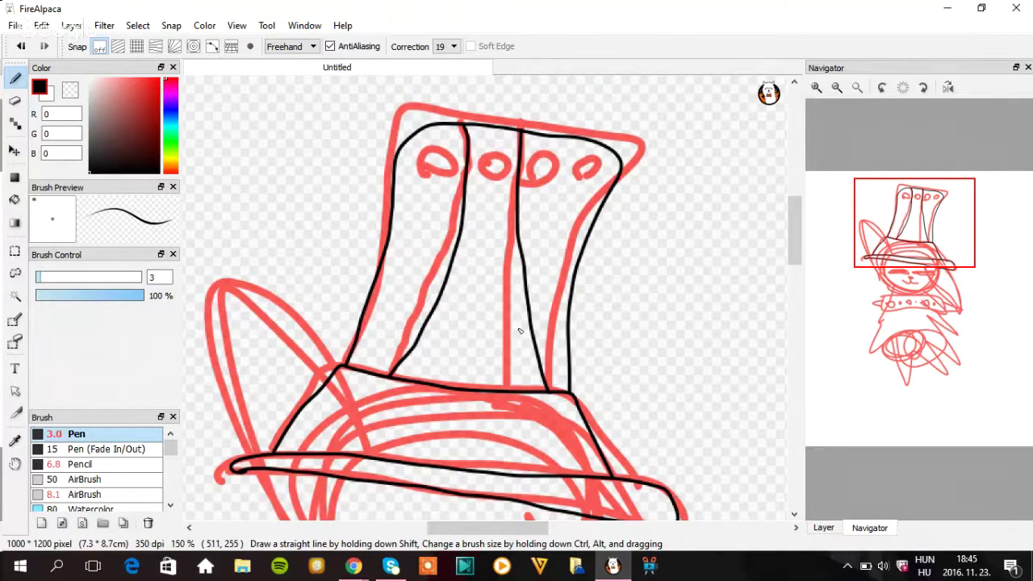
- Select the empty canvas around the character with the Magic Wand, invert the selection, and deselect it
click(15, 295)
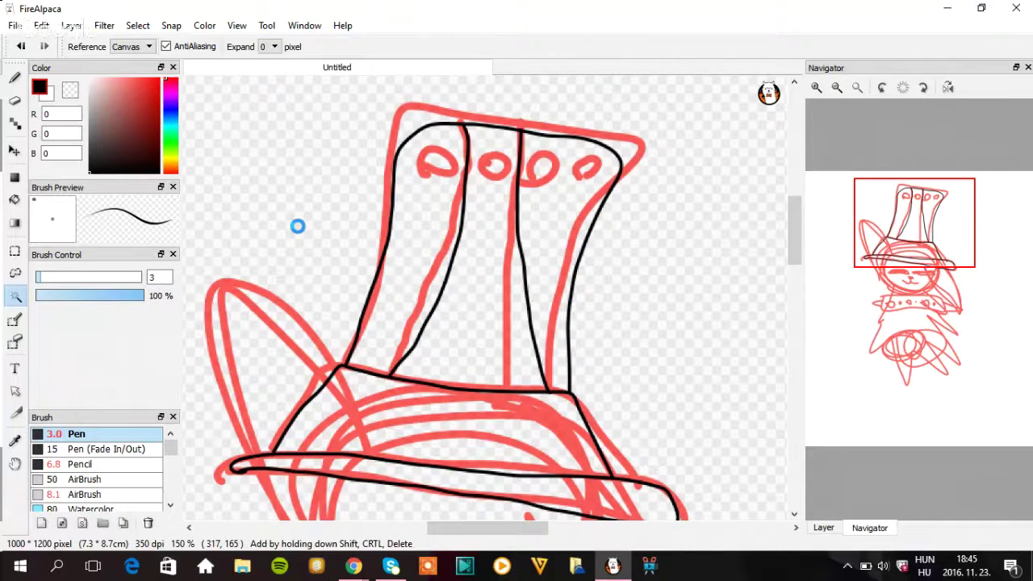
click(138, 25)
click(168, 79)
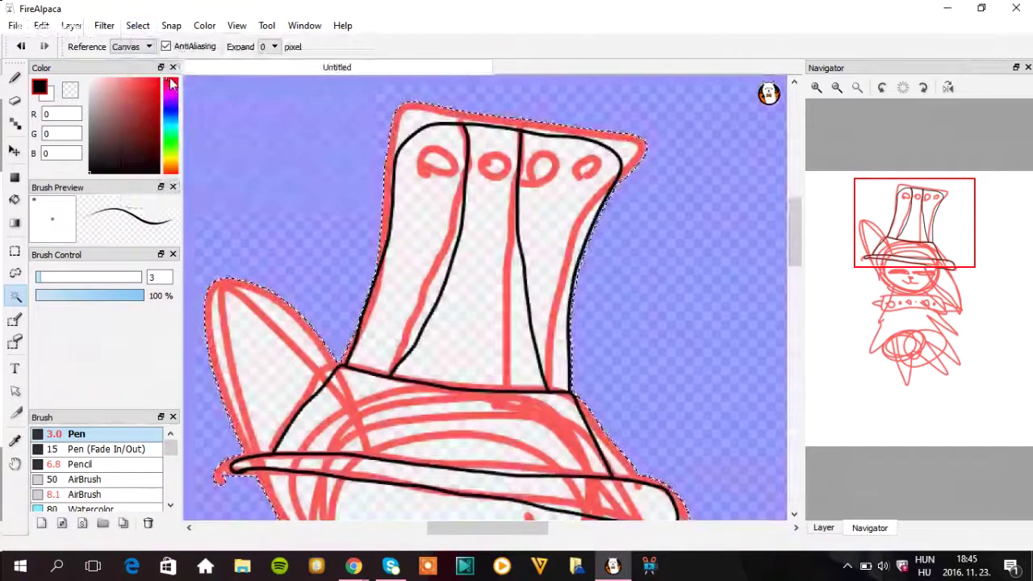
click(138, 25)
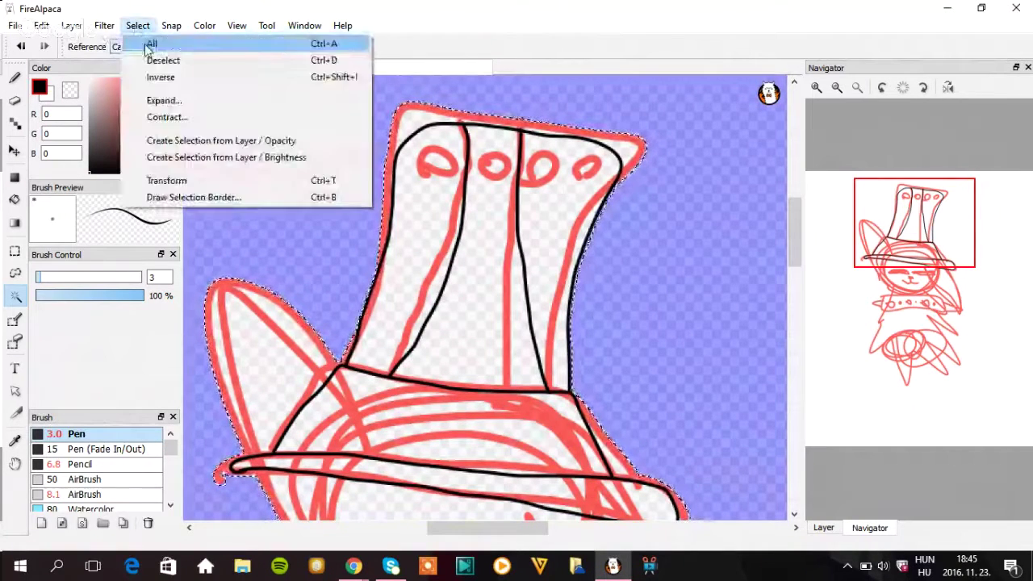
click(153, 62)
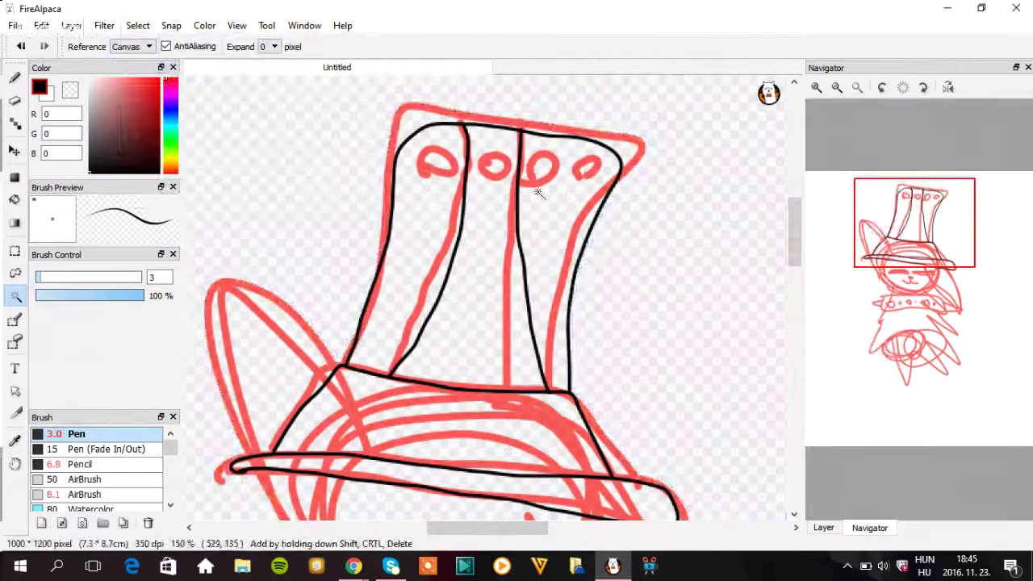
- Try selecting the background outside the hatted character again with the Magic Wand set to Canvas reference
click(14, 77)
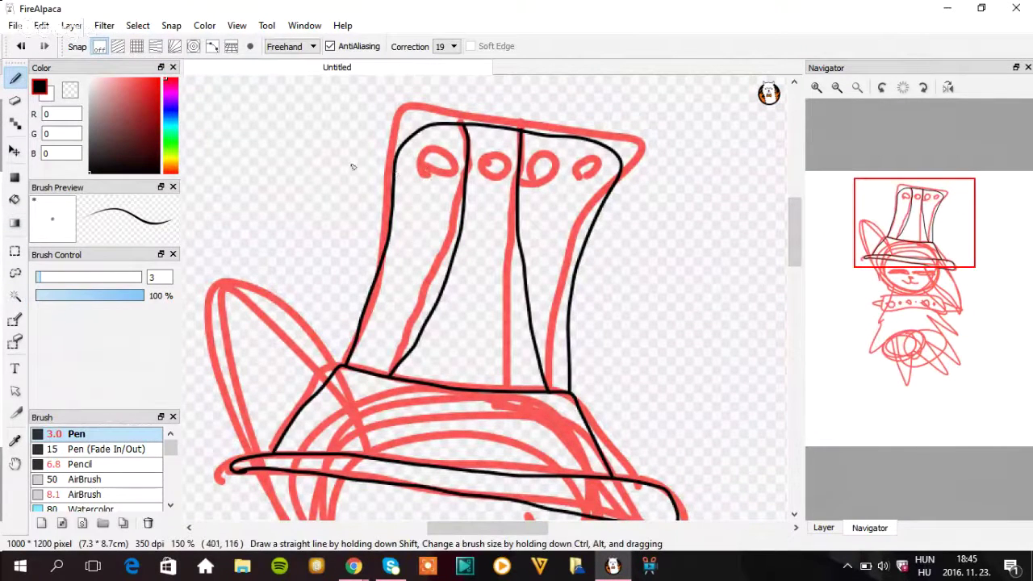
click(137, 25)
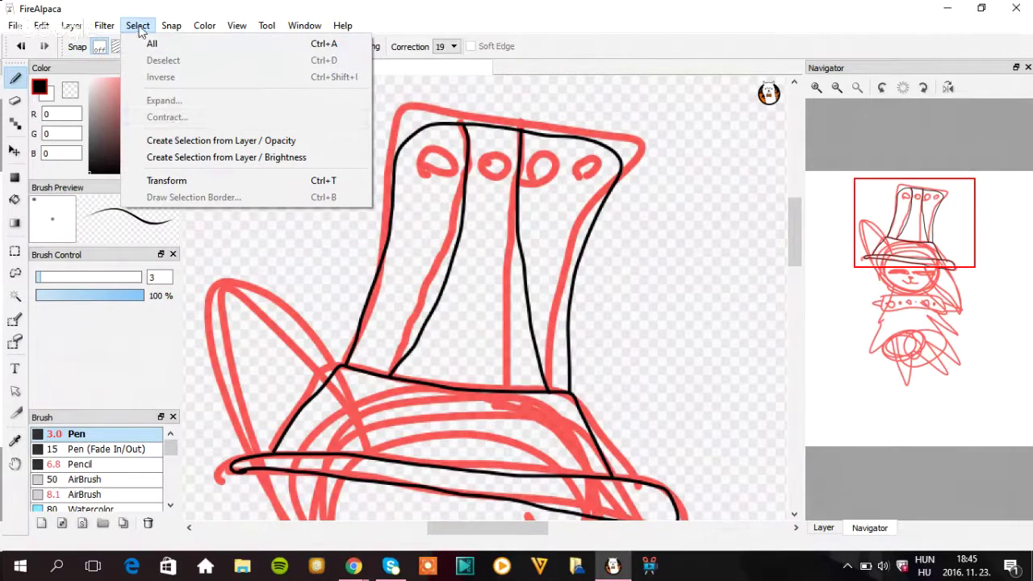
click(84, 154)
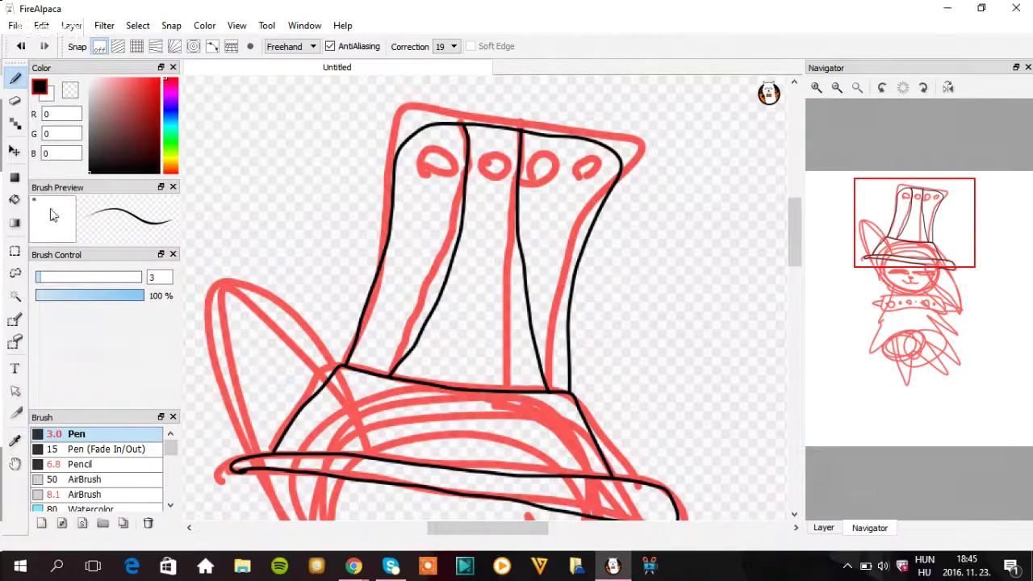
click(15, 296)
click(352, 255)
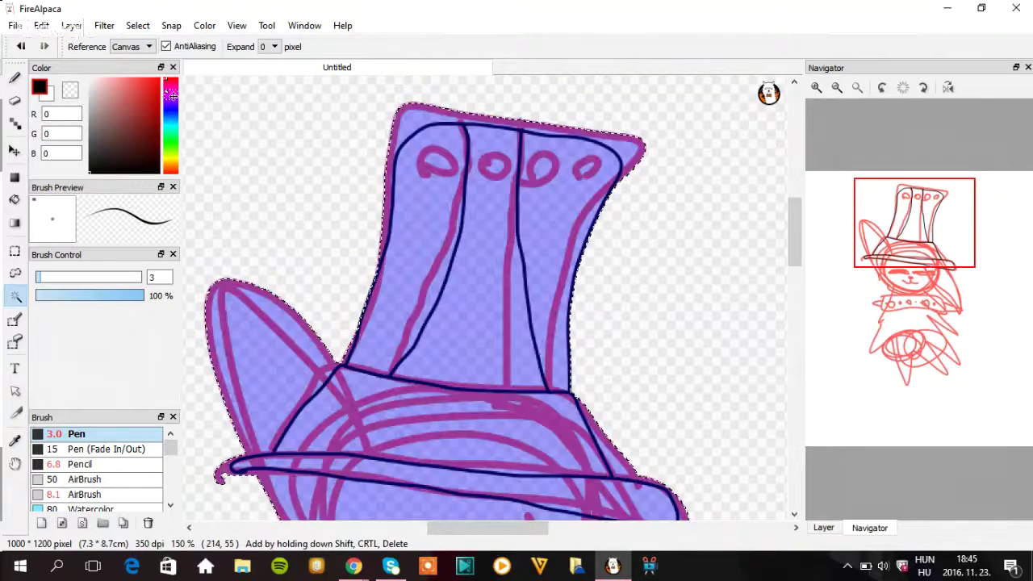
- Undo the selection and the black hat lines back past the brim, then redo all the hat lines through the second crown stripe
click(21, 46)
click(21, 47)
click(20, 47)
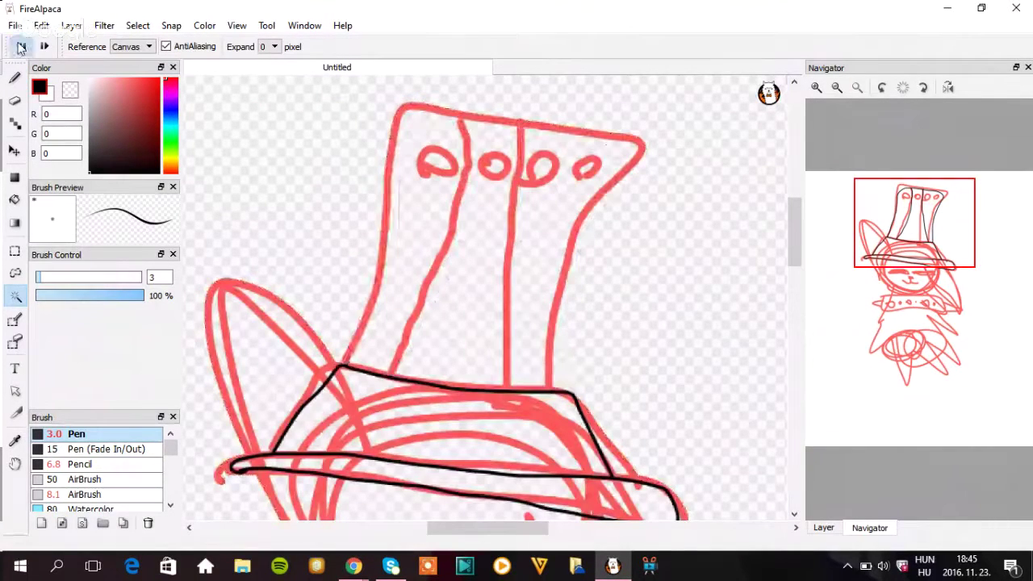
click(21, 47)
click(21, 47)
click(21, 47)
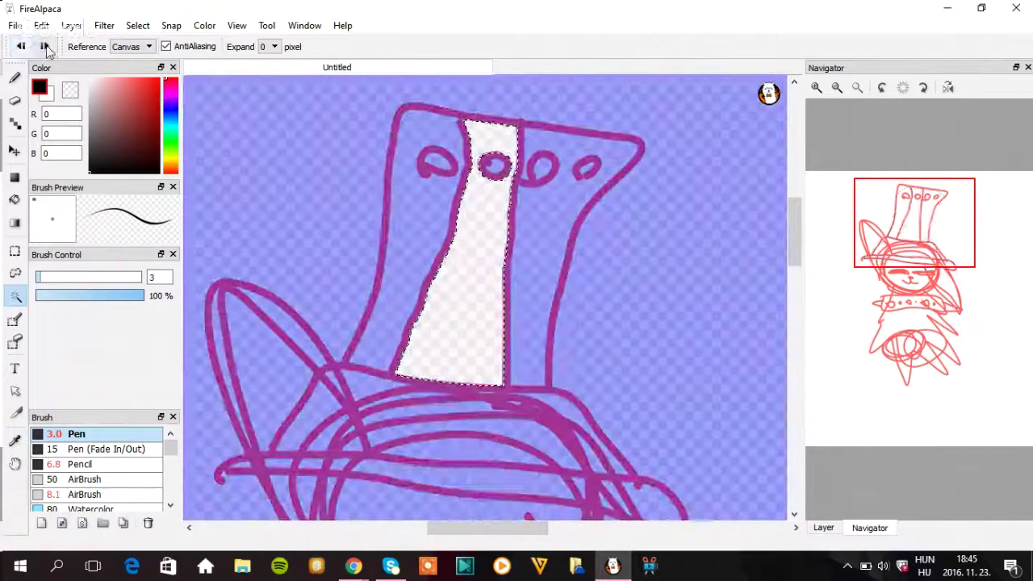
click(45, 47)
click(45, 47)
click(45, 47)
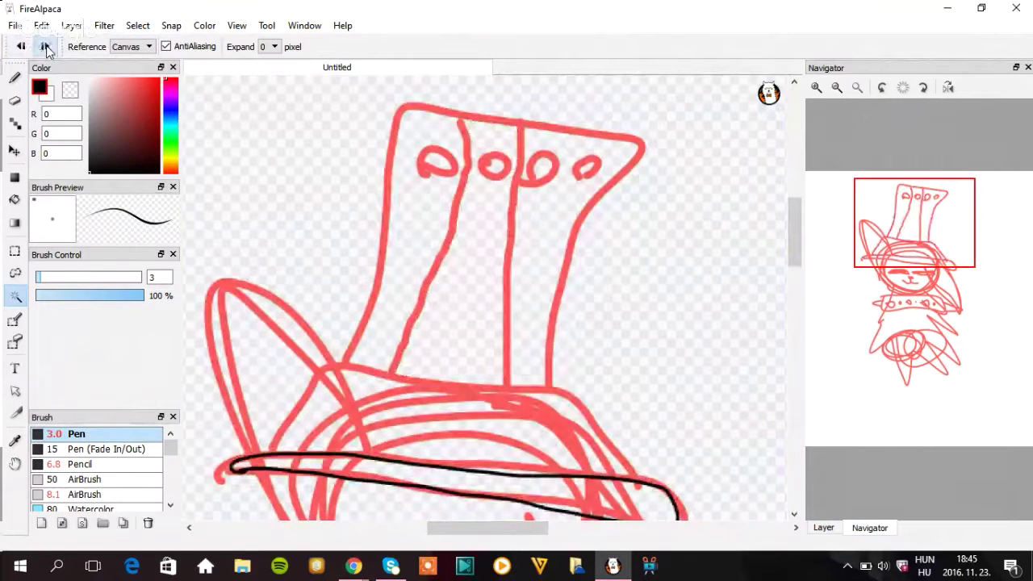
click(45, 47)
click(45, 47)
click(45, 47)
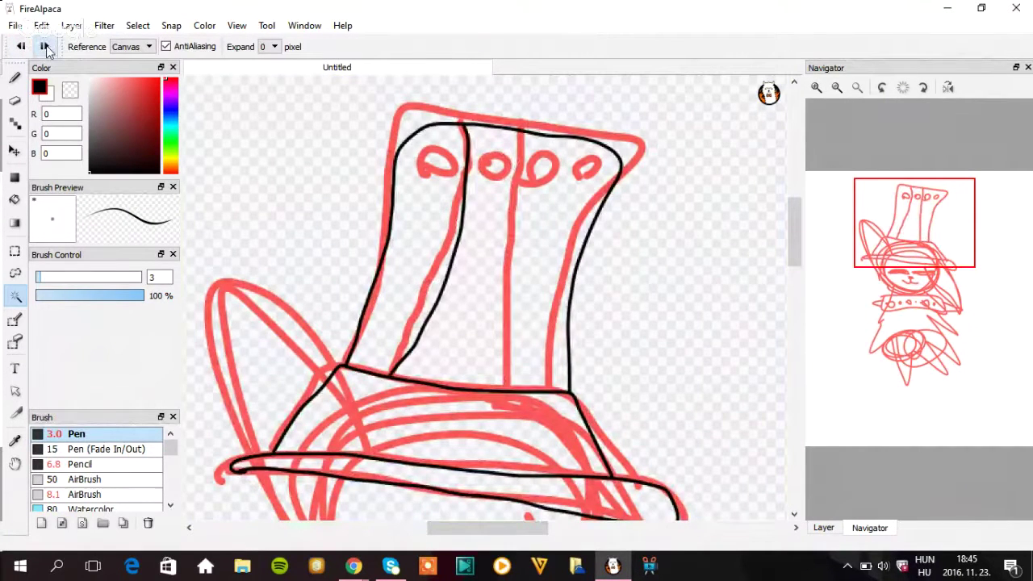
click(45, 47)
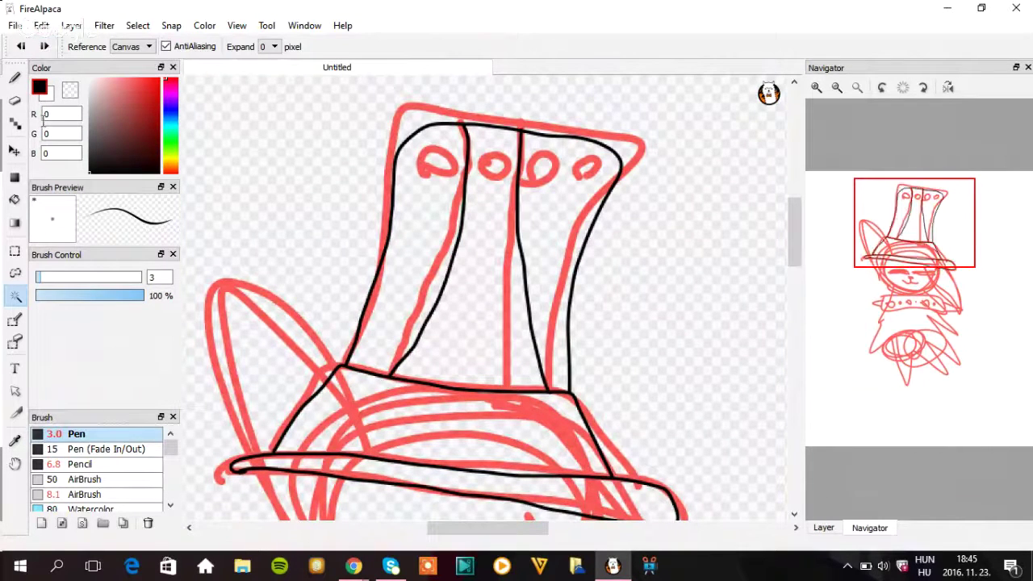
- Line the four small circles along the top of the hat's crown in black with the 3 px Pen
click(15, 77)
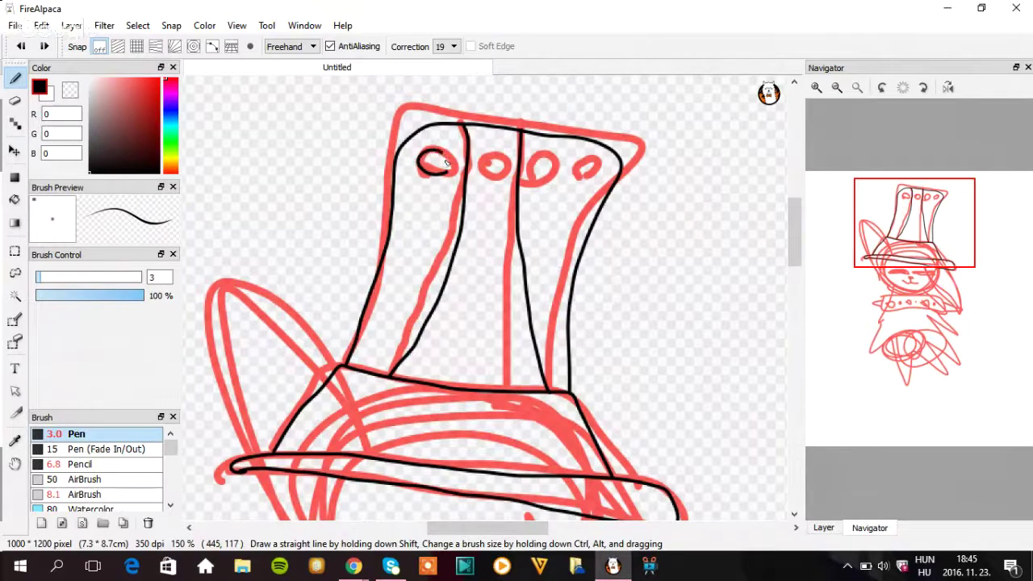
mouse_move(445, 177)
mouse_down()
mouse_move(500, 151)
mouse_move(511, 172)
mouse_move(479, 171)
mouse_up()
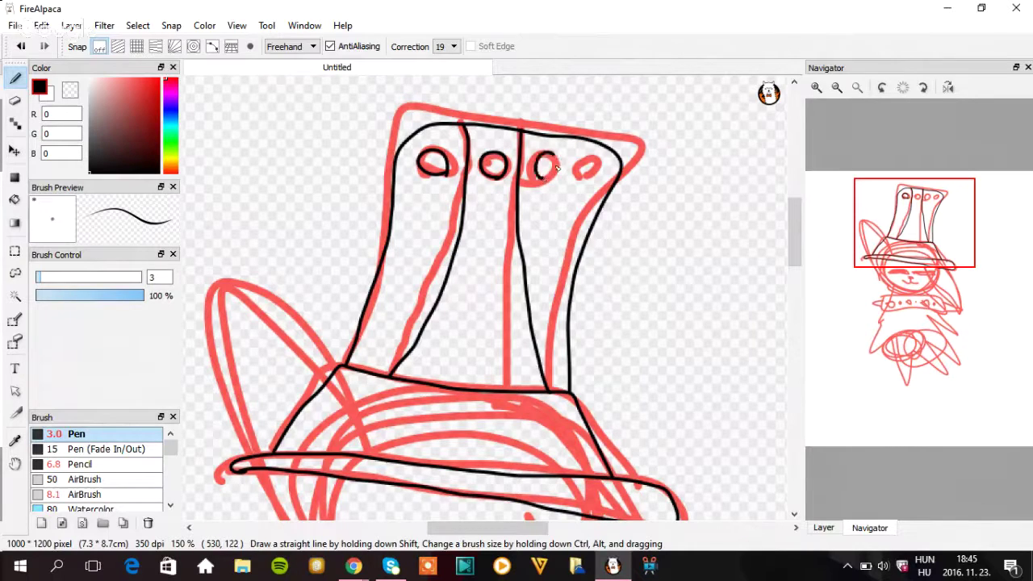
drag(556, 167, 543, 186)
drag(590, 162, 595, 180)
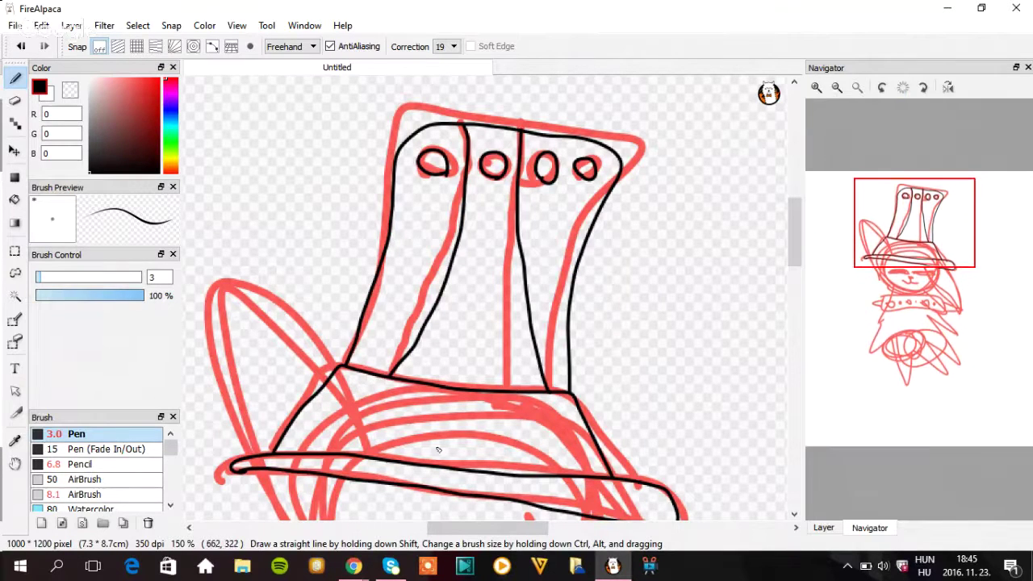
- Select the empty background around the hatted character with the Magic Wand set to Canvas reference, and deselect it
click(14, 296)
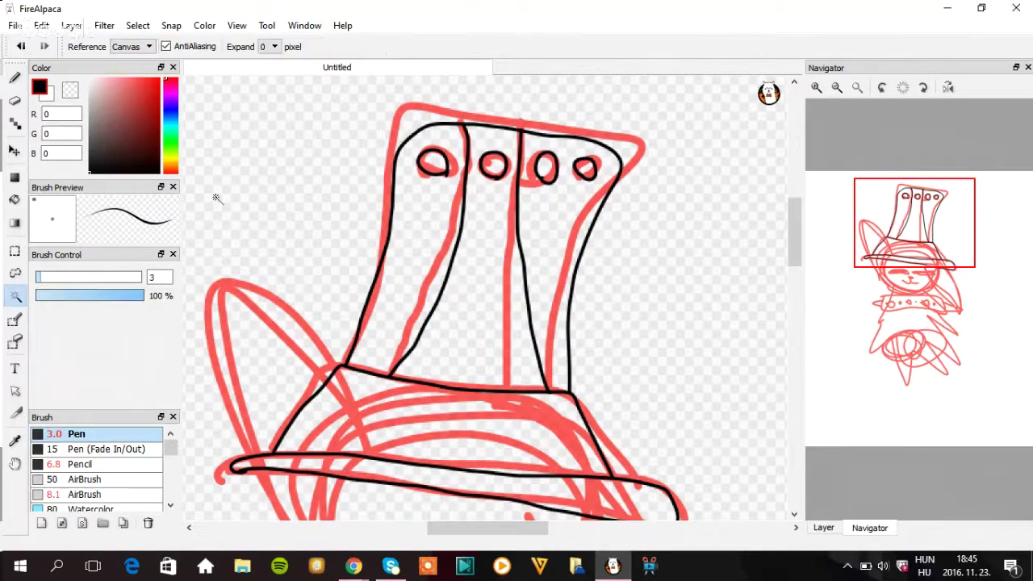
click(295, 176)
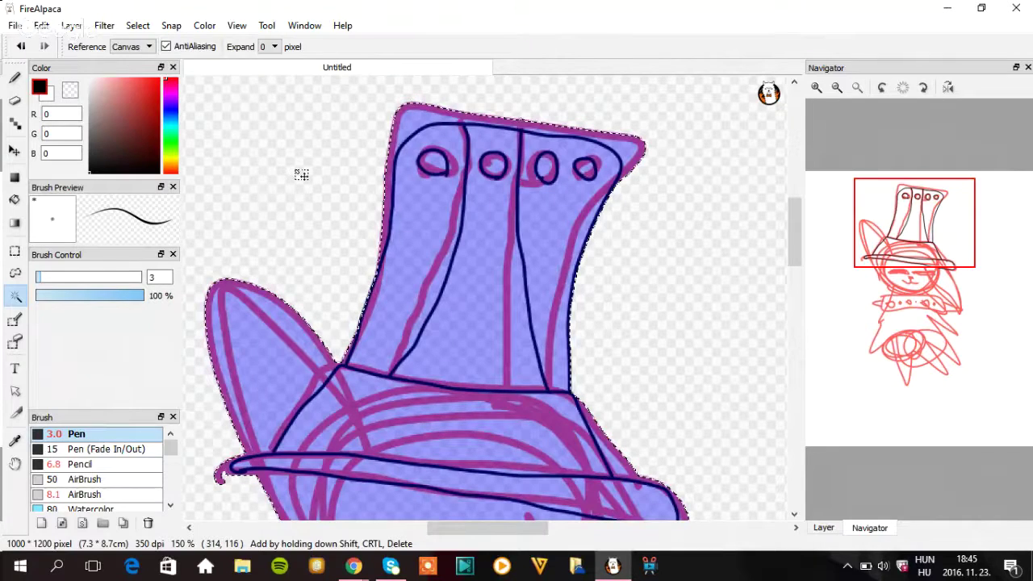
click(137, 25)
click(169, 60)
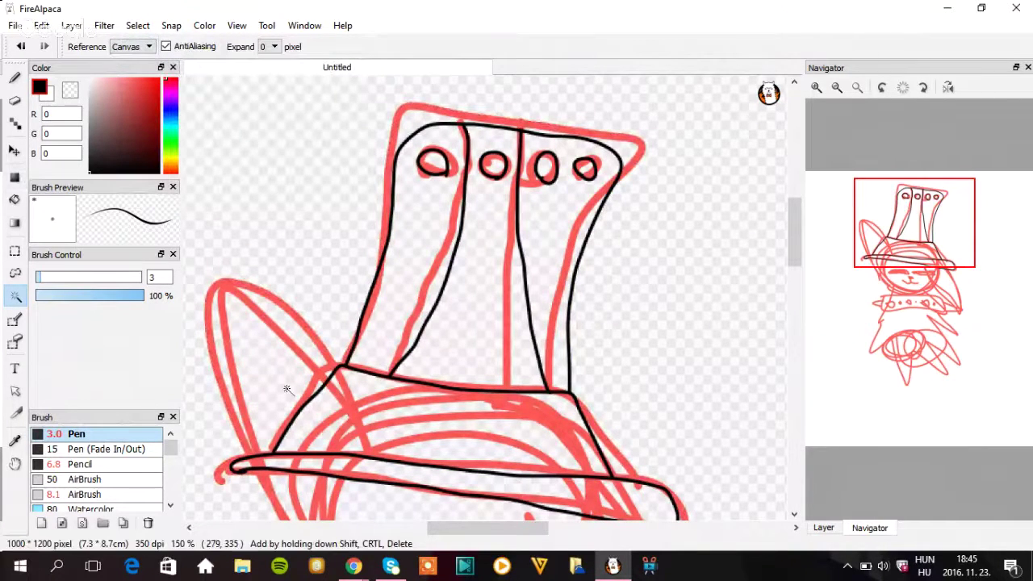
- Narrow the Navigator panel to give the canvas more width
drag(803, 230, 871, 255)
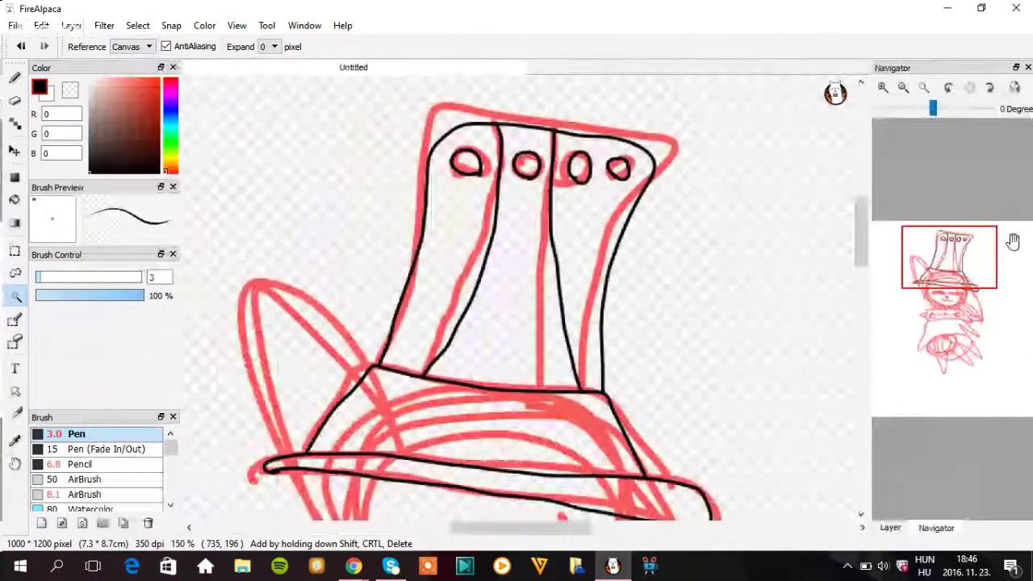
- Switch to the YouTube live stream page in Chrome and post "bye" in the live chat
click(355, 566)
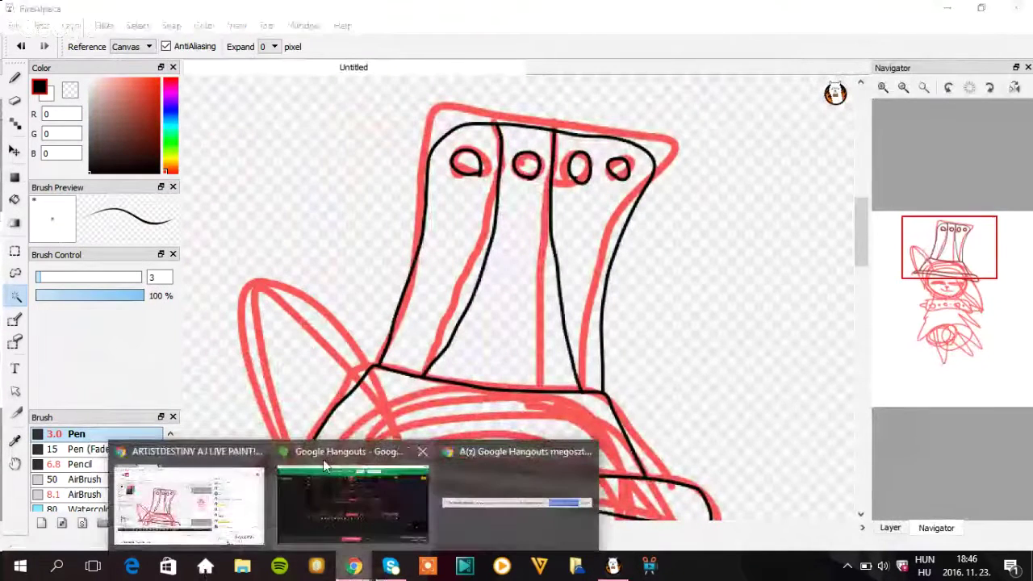
click(200, 510)
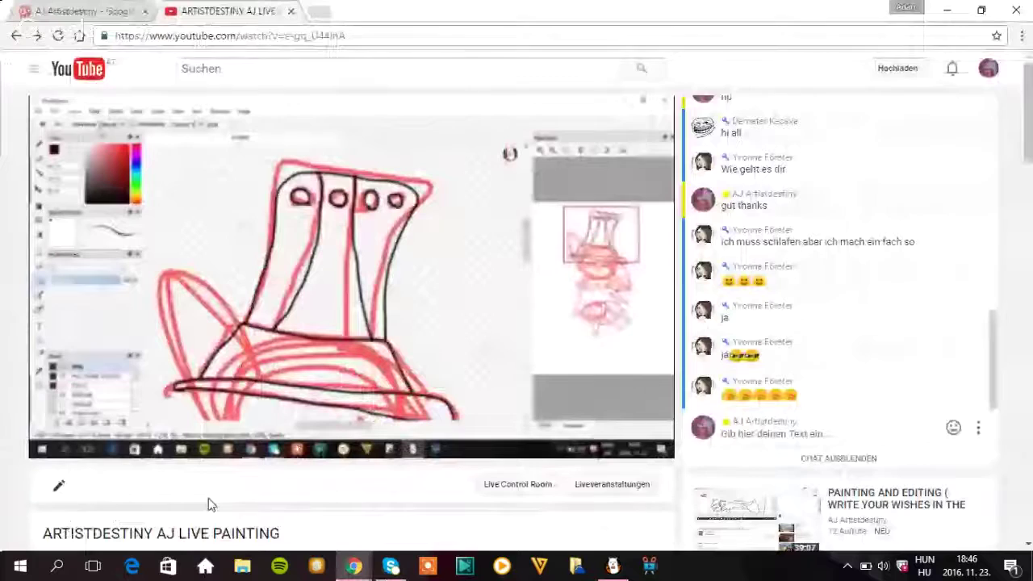
click(799, 436)
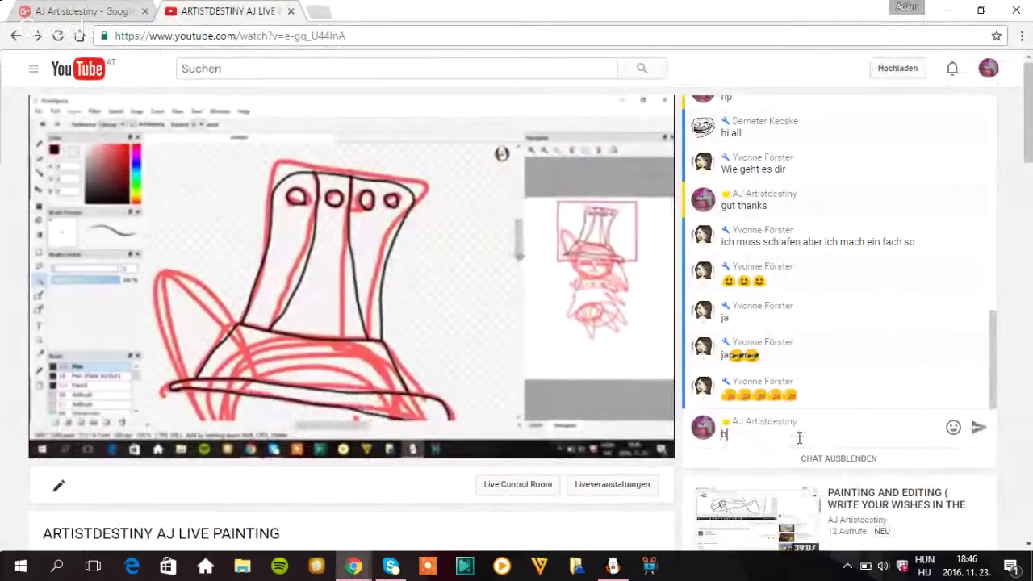
text(bye)
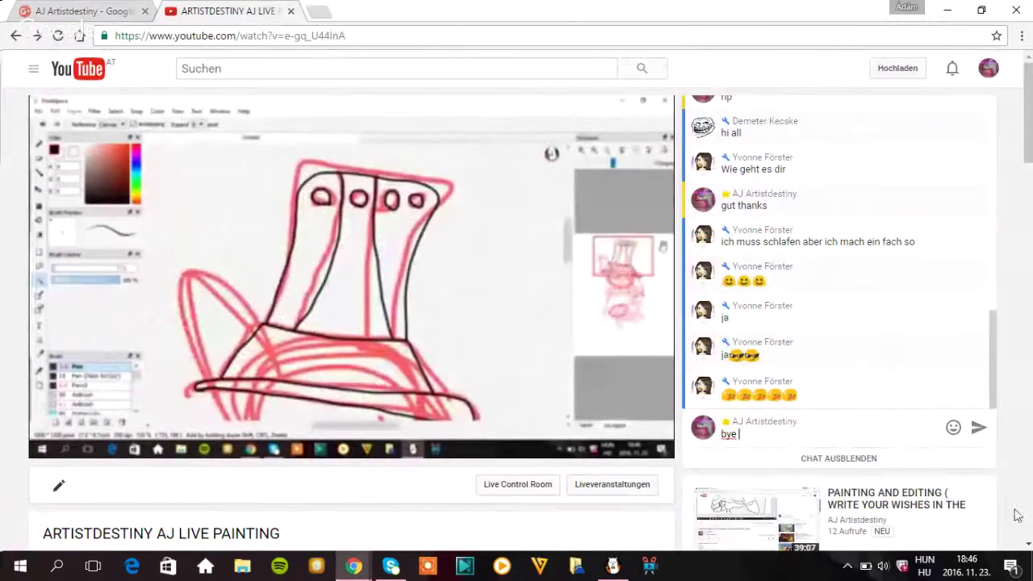
scroll(1031, 129, down, 2)
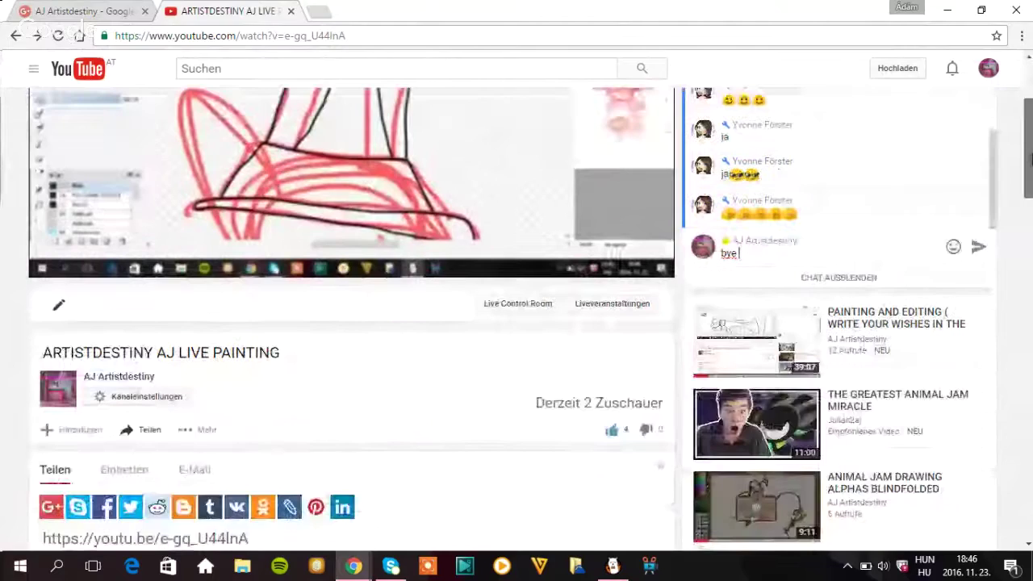
scroll(1030, 158, down, 1)
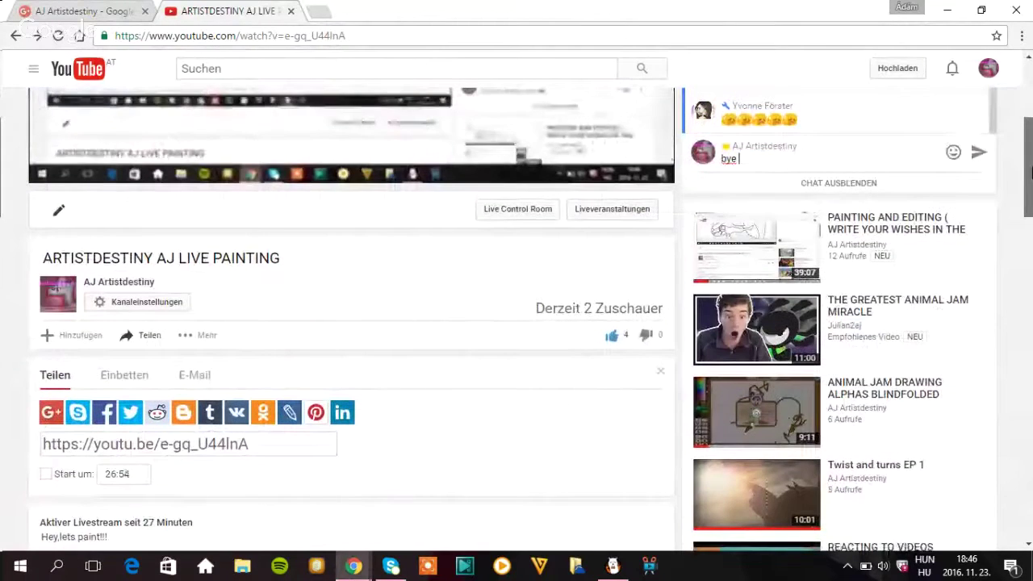
scroll(1030, 158, up, 1)
scroll(1030, 158, up, 3)
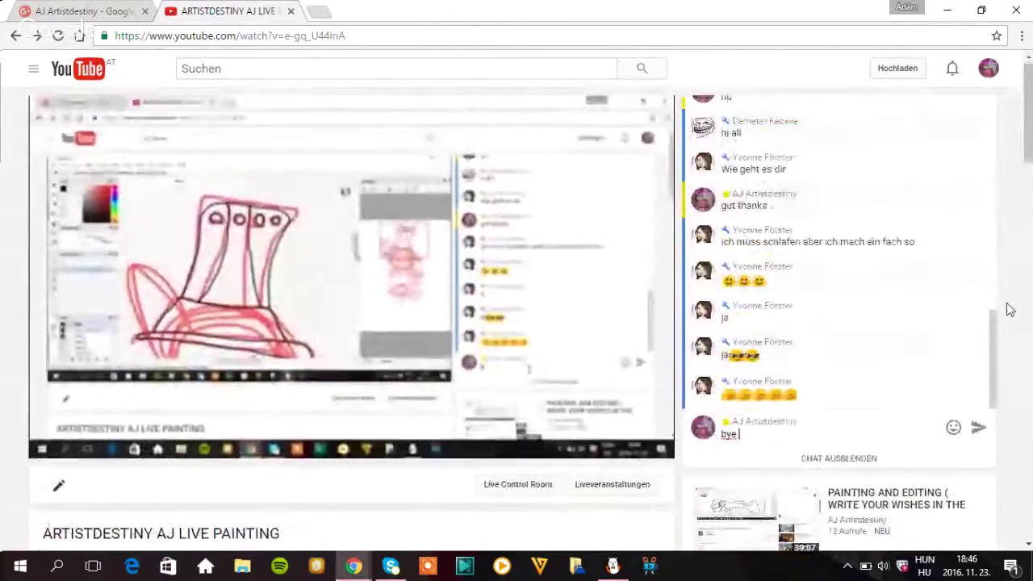
scroll(991, 343, up, 3)
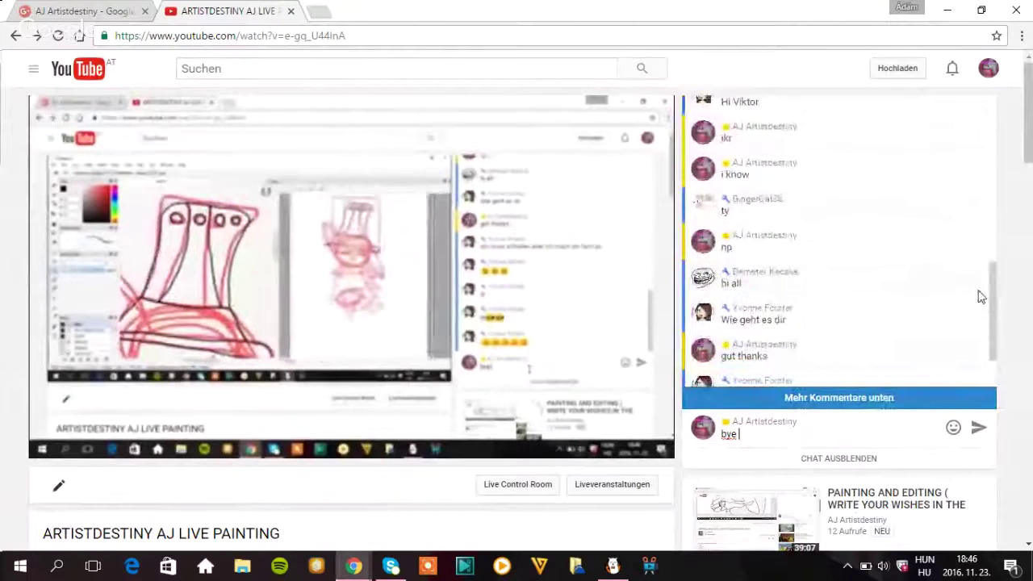
scroll(980, 323, down, 3)
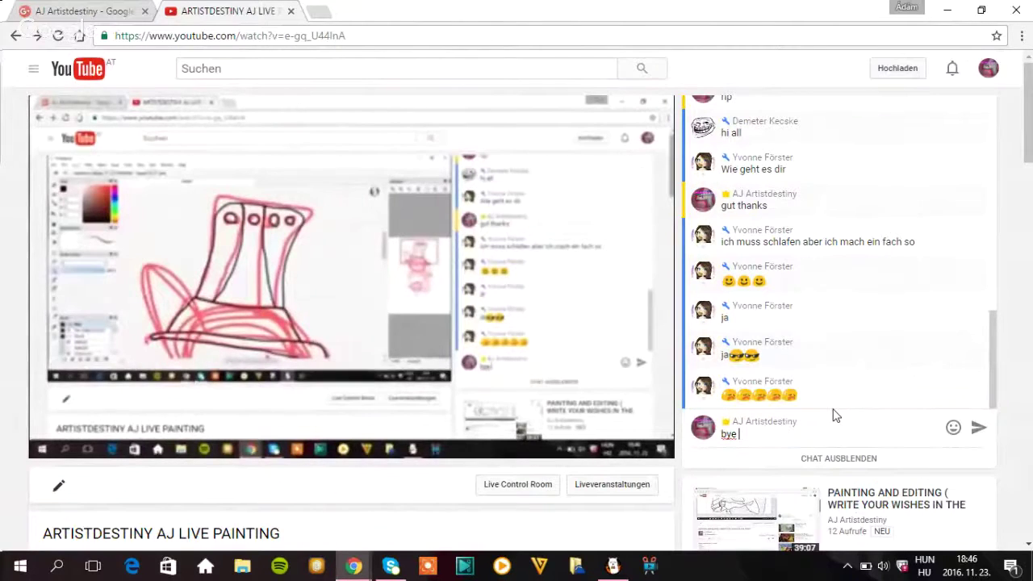
text(Ü)
key(BackSpace)
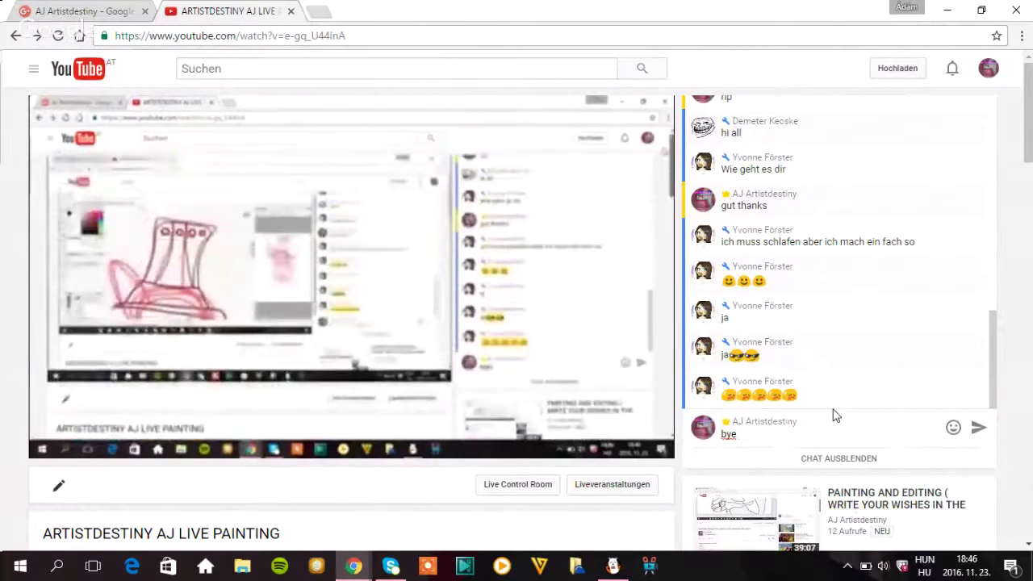
key(Return)
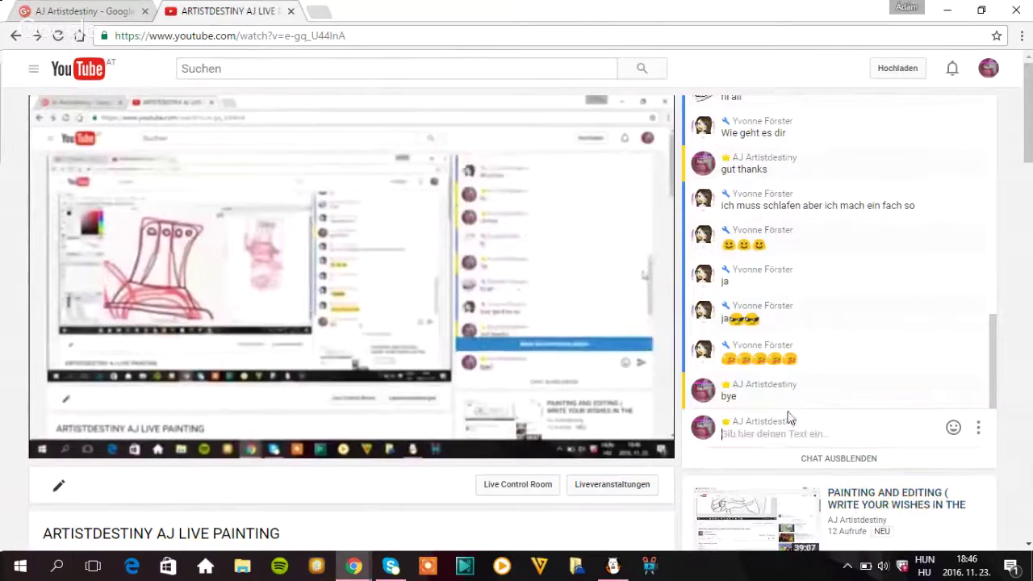
- Post a ":(" emoticon as a second message in the live chat
text(:)
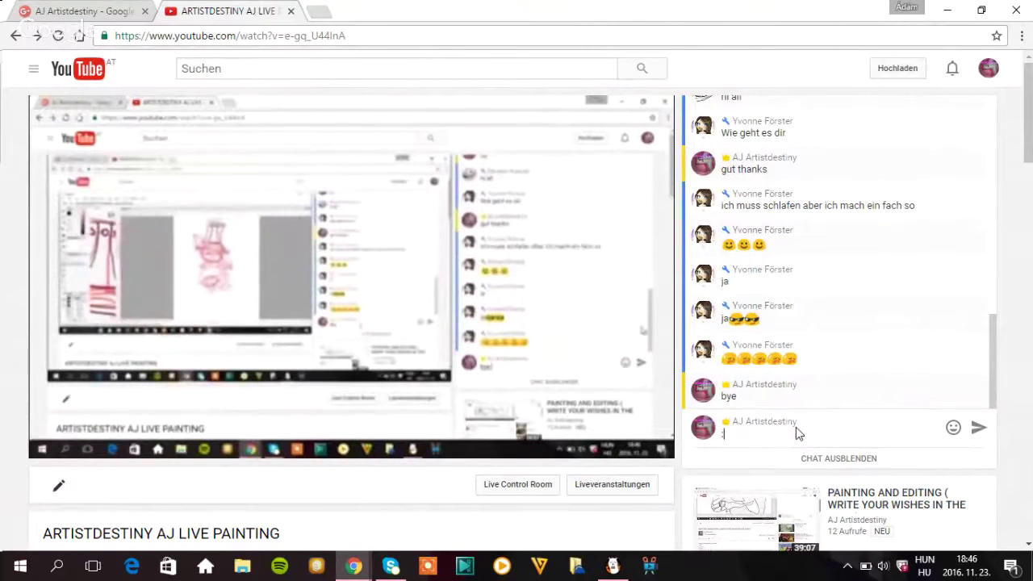
text(/)
key(Return)
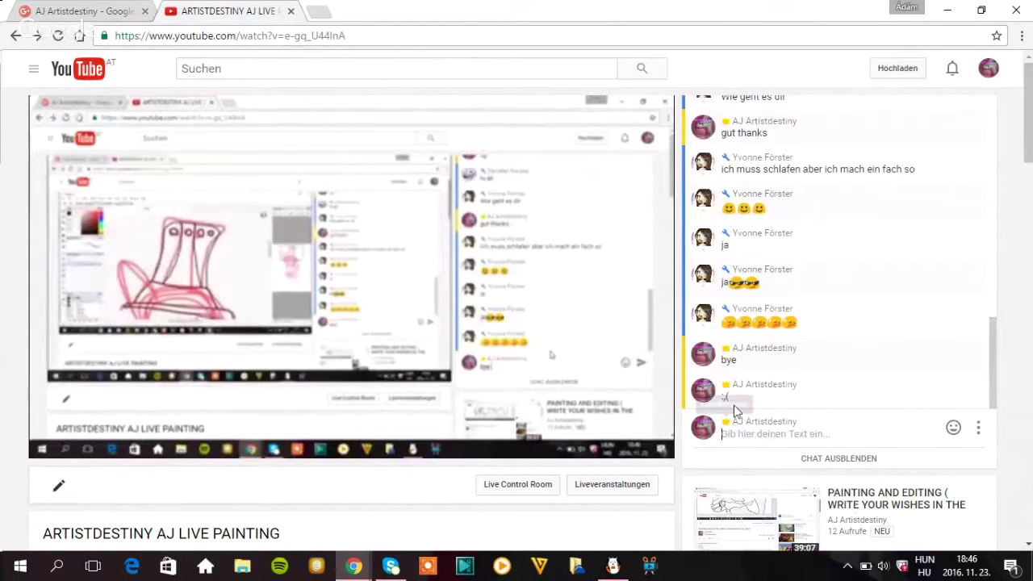
- Switch back to FireAlpaca and line the upright ear beside the hat in black with the 3 px Pen
click(619, 567)
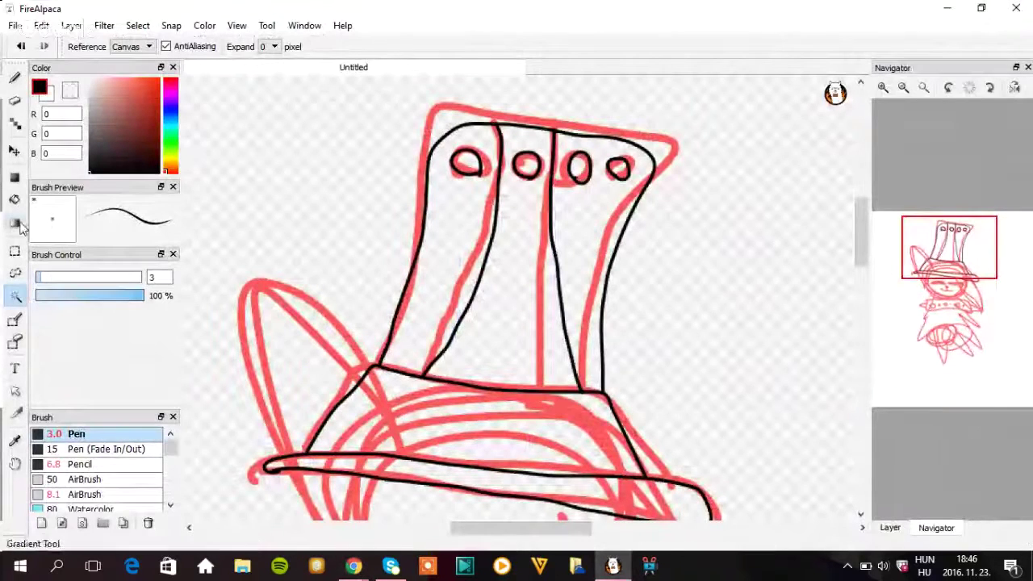
click(15, 77)
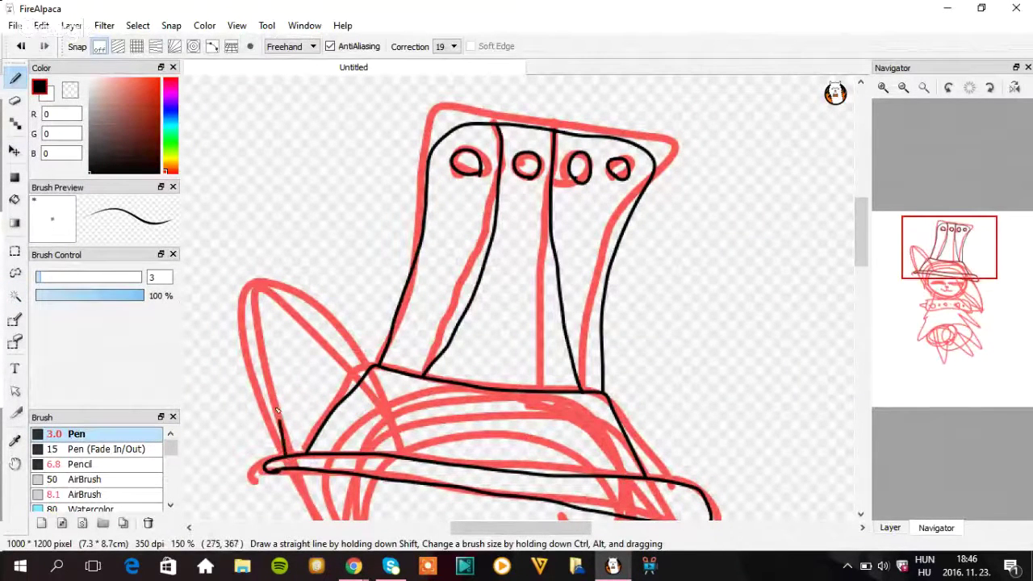
mouse_move(277, 411)
mouse_down()
mouse_move(299, 283)
mouse_move(339, 325)
mouse_move(361, 375)
mouse_up()
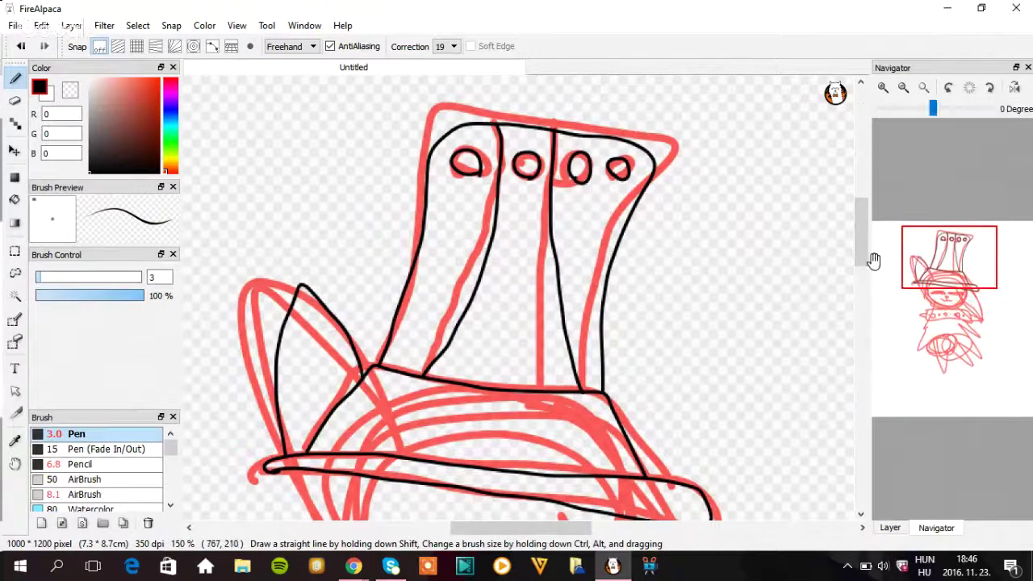
- Try lining the drooping ear below the hat brim in black with the Pen, and undo its strokes
drag(868, 250, 862, 252)
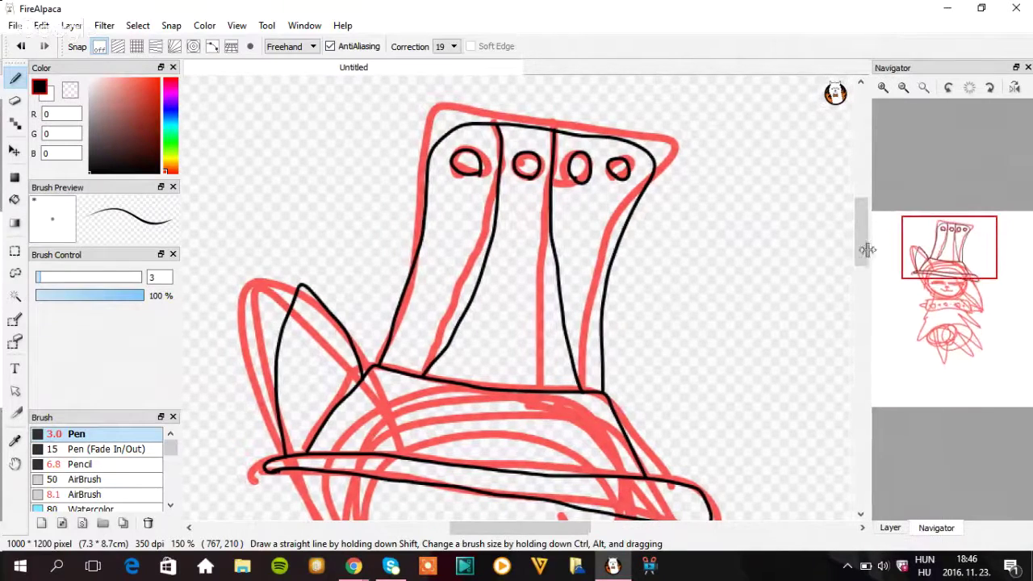
scroll(863, 250, down, 3)
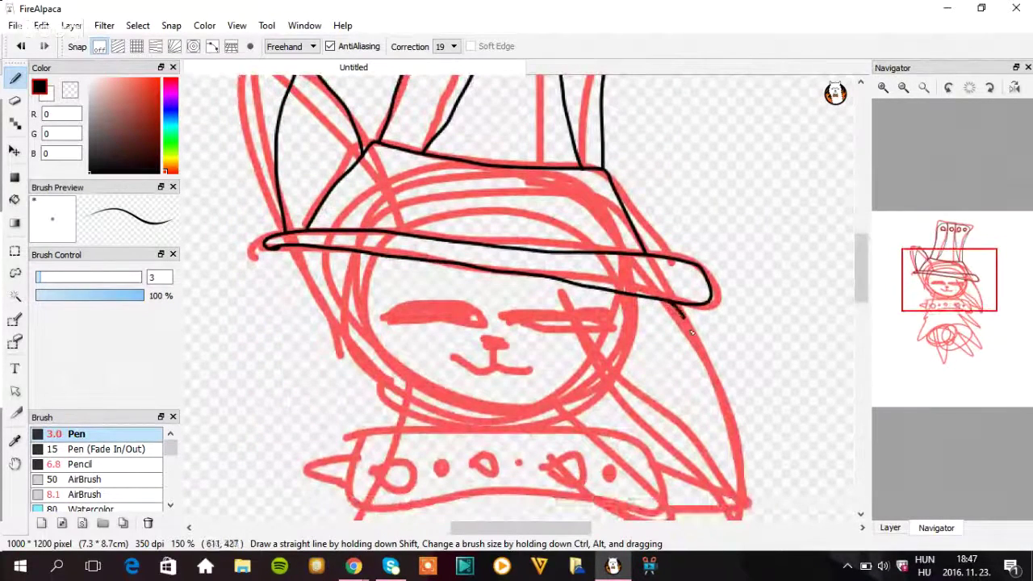
mouse_move(692, 331)
mouse_down()
mouse_move(742, 459)
mouse_move(735, 514)
mouse_move(623, 392)
mouse_move(587, 307)
mouse_up()
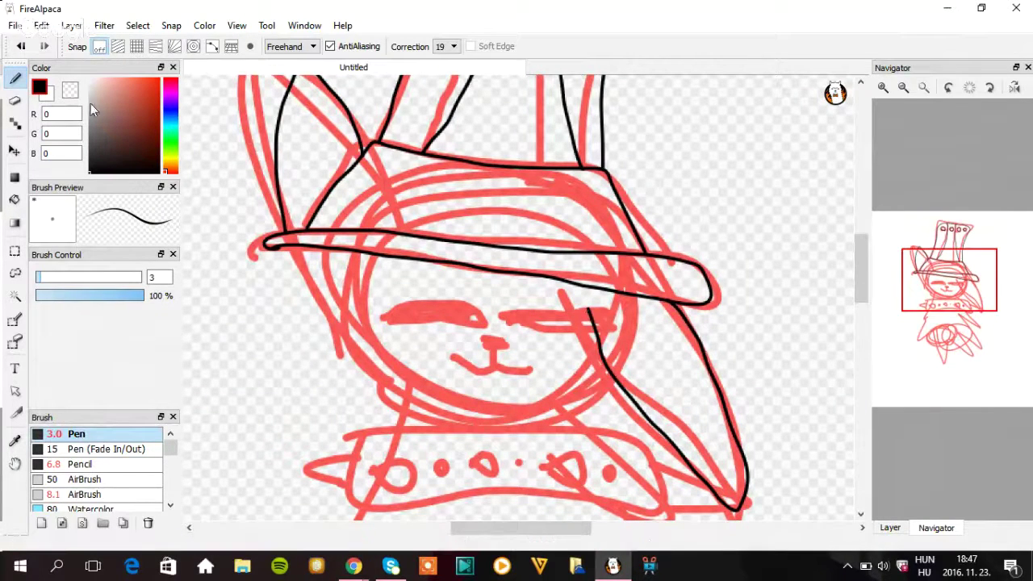
click(21, 46)
click(21, 46)
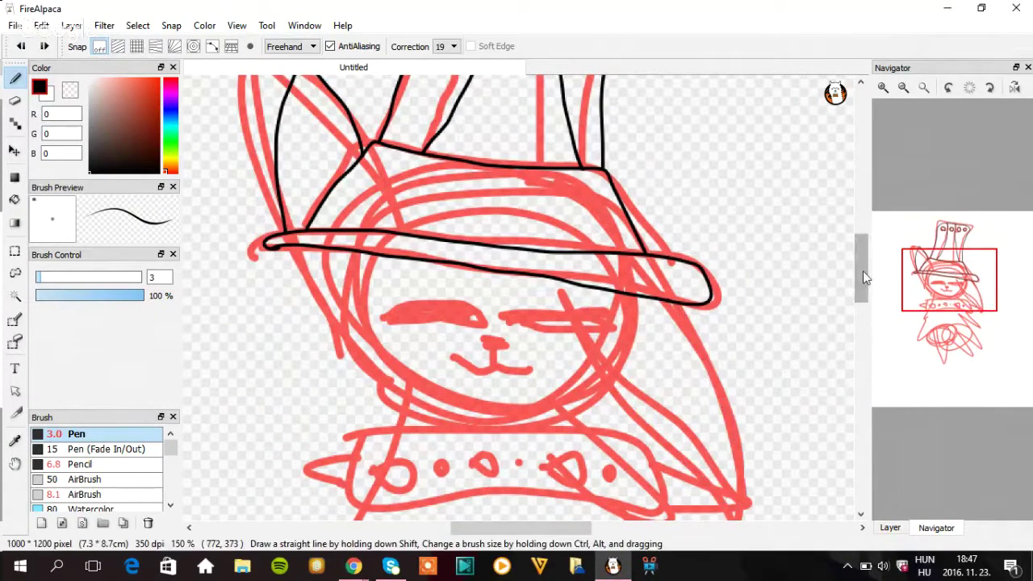
- Try the drooping ear's black outline two more times from the brim to its pointed tip, undoing each attempt
scroll(860, 274, down, 1)
scroll(861, 277, down, 3)
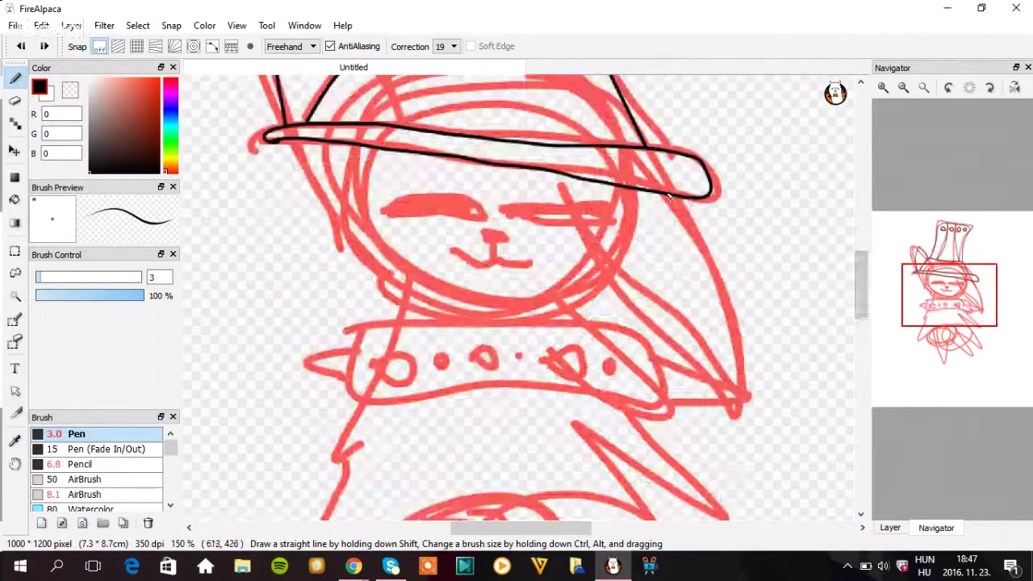
mouse_move(691, 233)
mouse_down()
mouse_move(733, 365)
mouse_move(729, 419)
mouse_move(660, 354)
mouse_move(576, 216)
mouse_up()
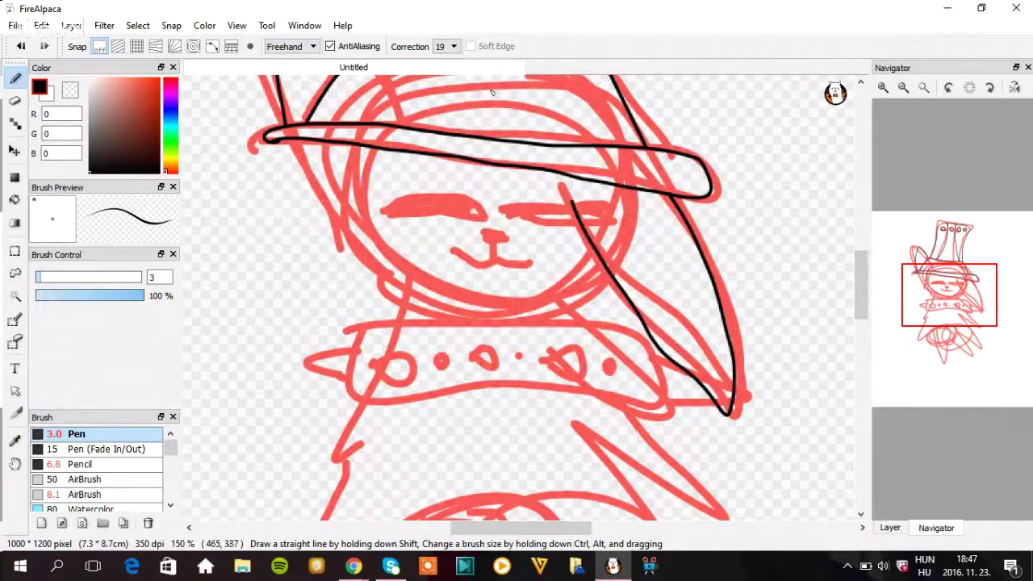
click(22, 47)
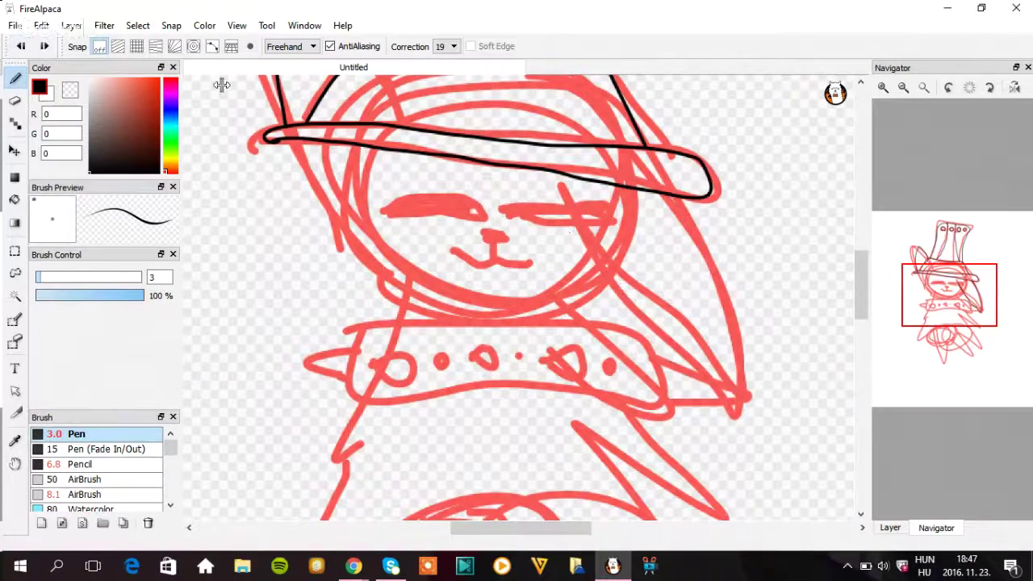
mouse_move(560, 187)
mouse_down()
mouse_move(589, 256)
mouse_move(719, 382)
mouse_move(743, 419)
mouse_move(671, 197)
mouse_up()
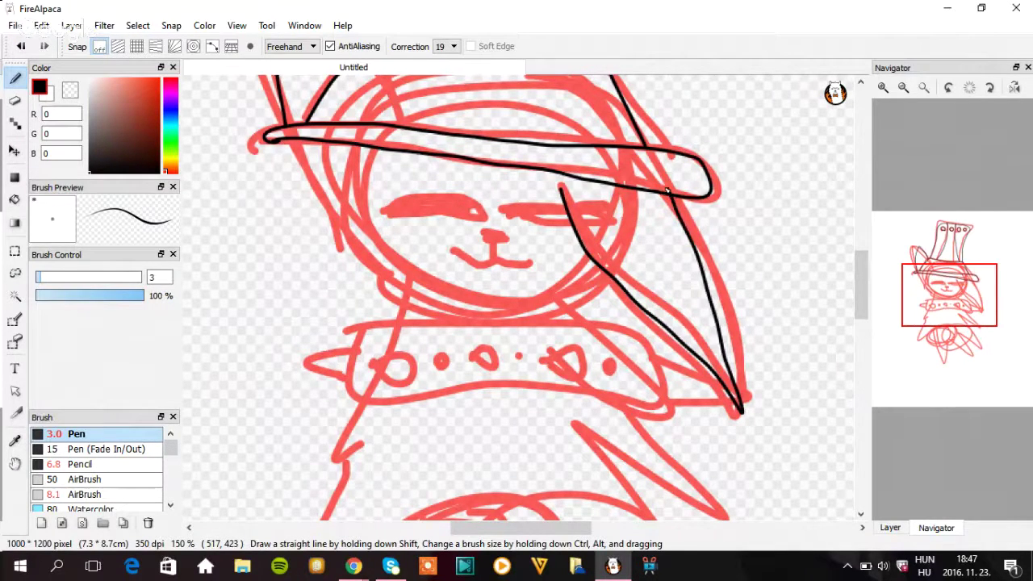
double_click(22, 47)
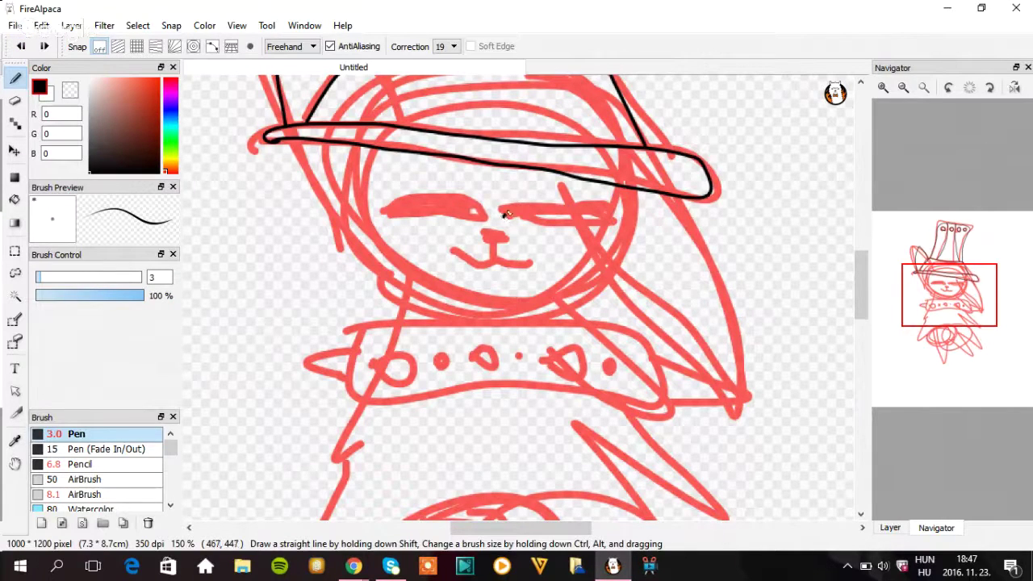
- Outline the closed eye nearest the drooping ear in black with the 3 px Pen and Bucket-fill inside it
mouse_move(503, 216)
mouse_down()
mouse_move(541, 207)
mouse_move(605, 208)
mouse_up()
mouse_move(625, 257)
mouse_down()
mouse_move(589, 235)
mouse_move(518, 230)
mouse_up()
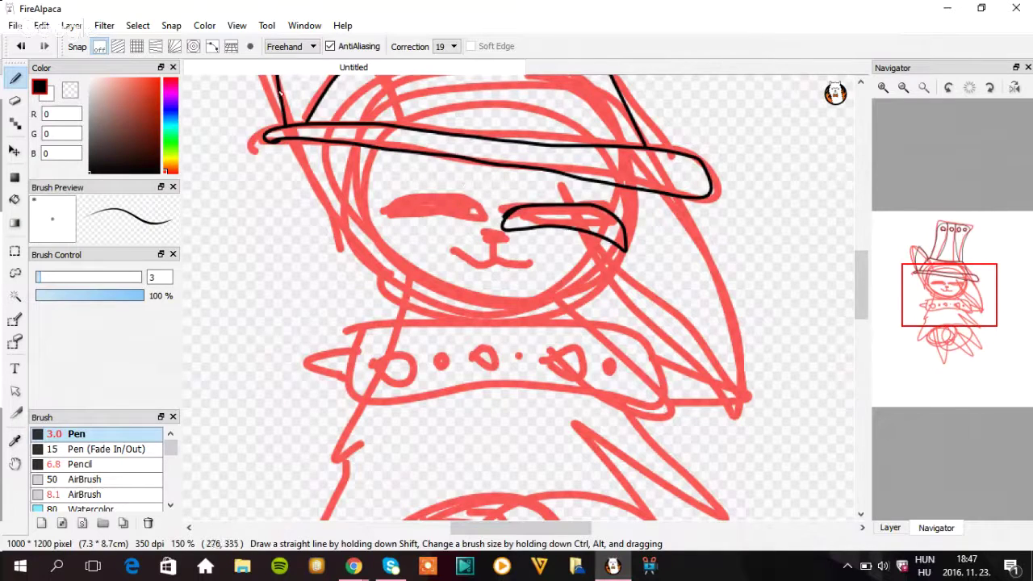
click(15, 199)
click(584, 215)
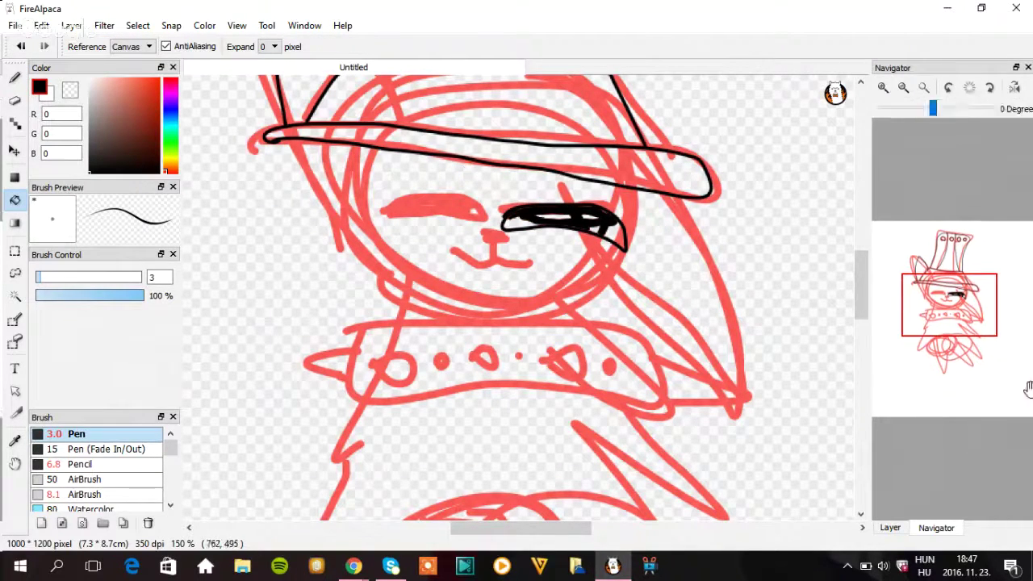
- Set the Pen size to about 17 px and paint a thick black curved stroke over the partly filled eye
click(15, 79)
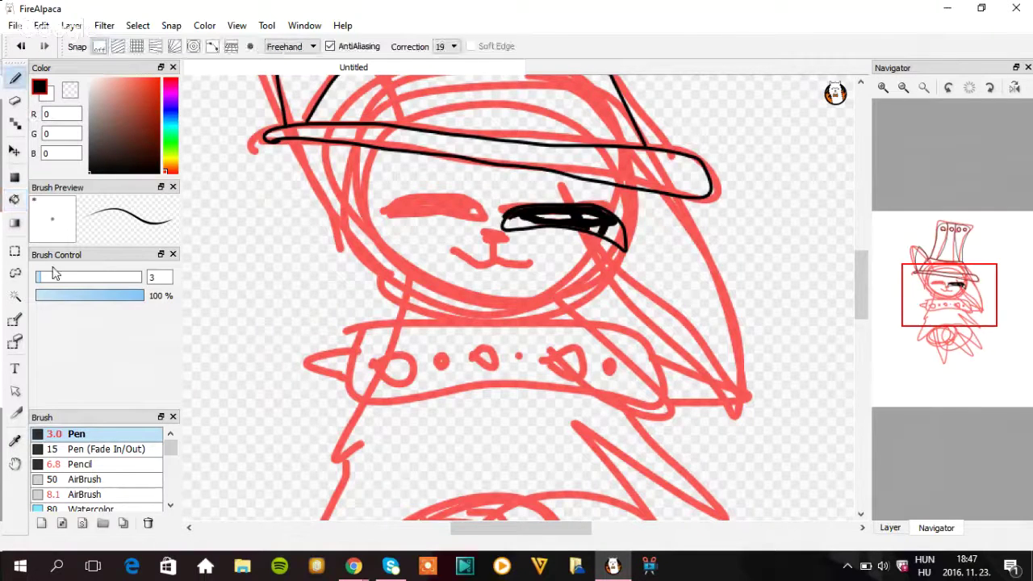
click(41, 276)
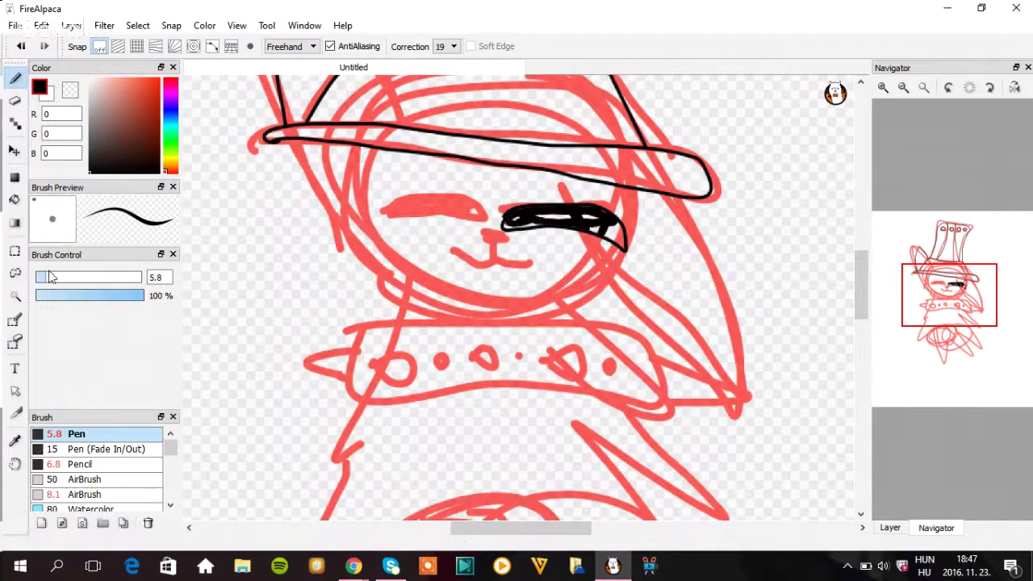
drag(46, 276, 73, 277)
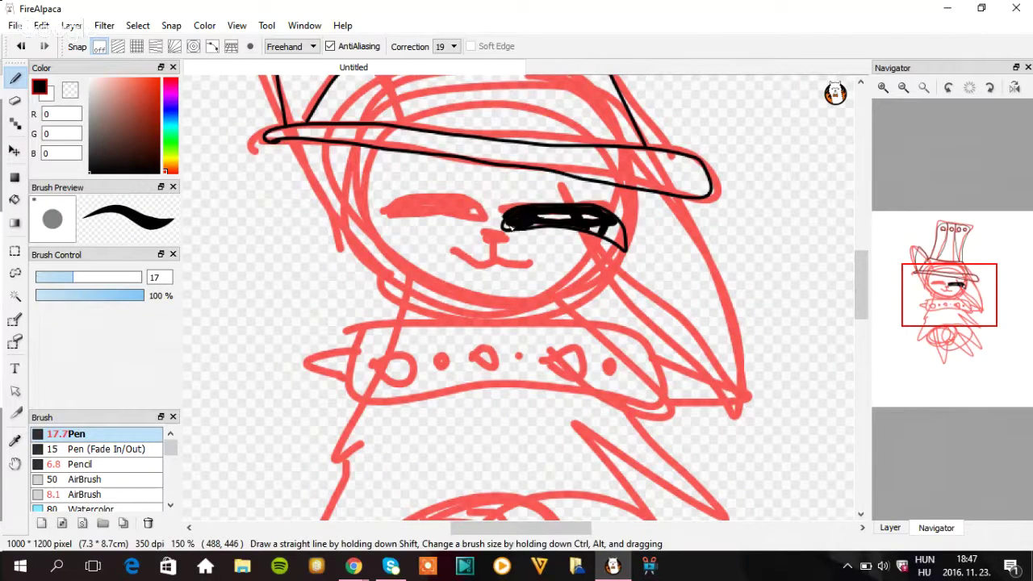
mouse_move(504, 225)
mouse_down()
mouse_move(567, 218)
mouse_move(634, 251)
mouse_up()
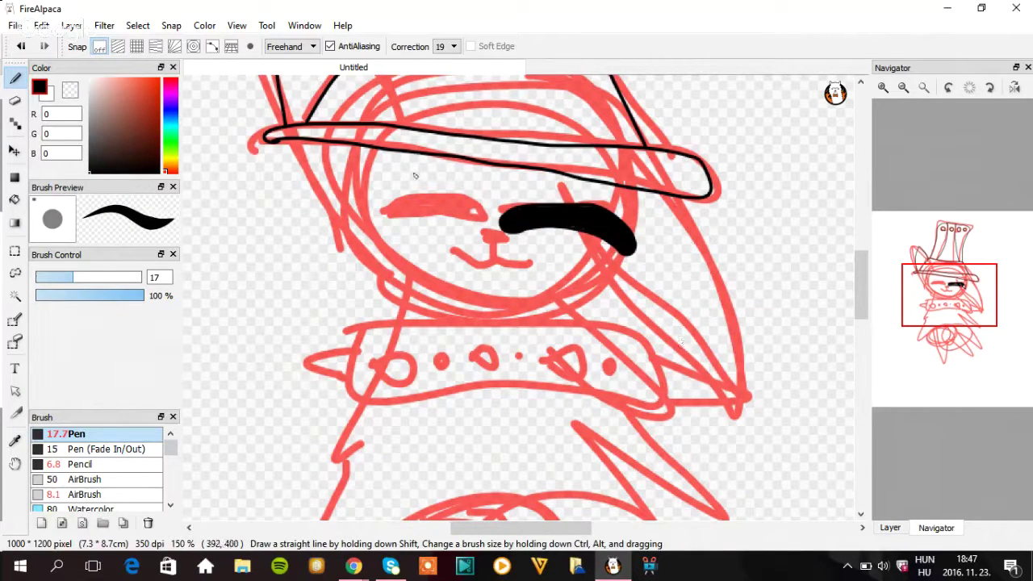
- Paint the other closed eye with a thick black stroke at Pen size 17, and fill in the nose at sizes 3 and 4.7
mouse_move(376, 215)
mouse_down()
mouse_move(436, 203)
mouse_move(483, 223)
mouse_move(452, 201)
mouse_move(400, 219)
mouse_move(408, 211)
mouse_move(459, 222)
mouse_move(447, 208)
mouse_move(468, 224)
mouse_up()
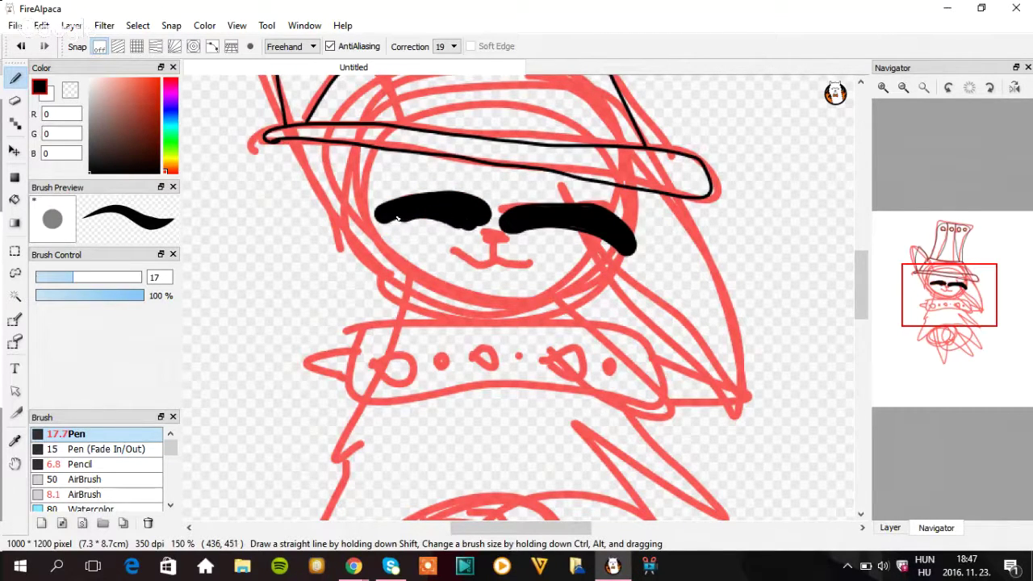
drag(392, 218, 396, 225)
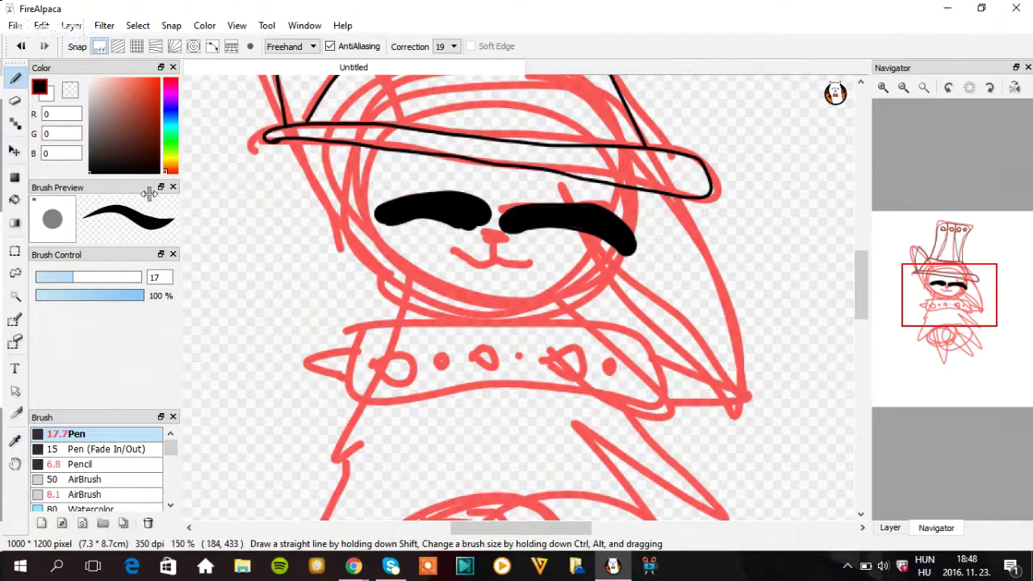
drag(68, 276, 40, 288)
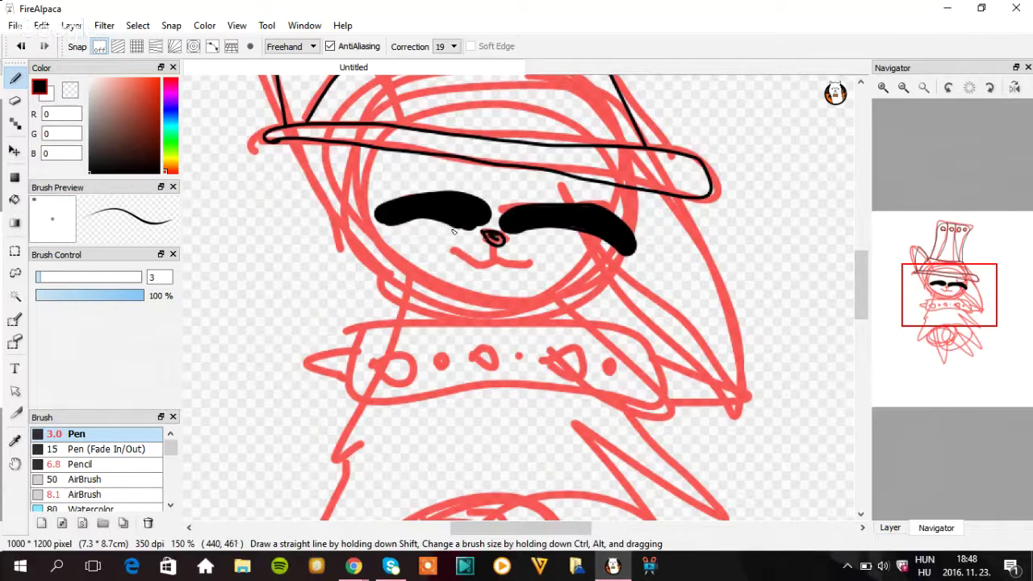
click(53, 283)
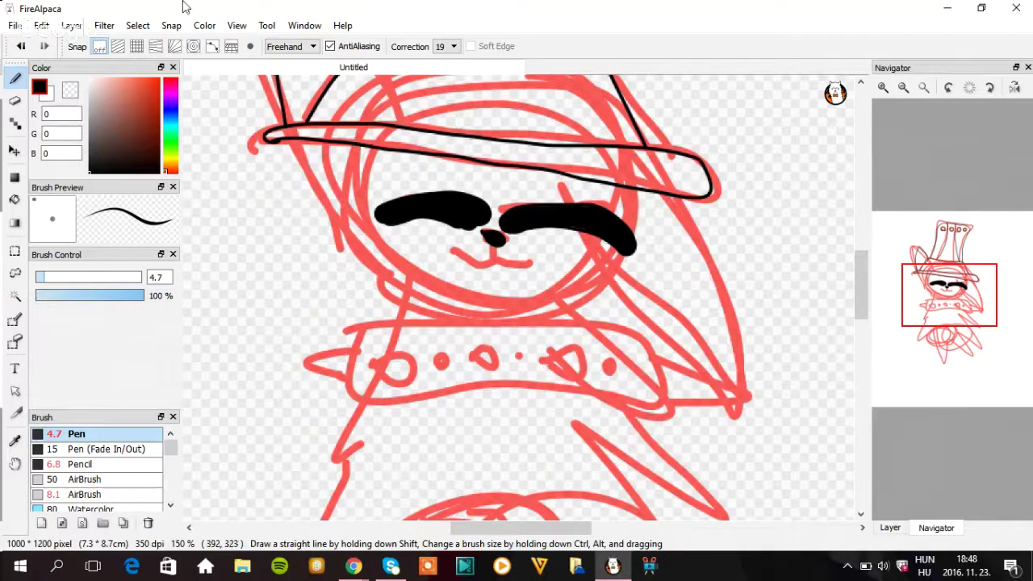
- Try a black Bucket fill beside the face with the reference set to Layer, and undo it
click(15, 198)
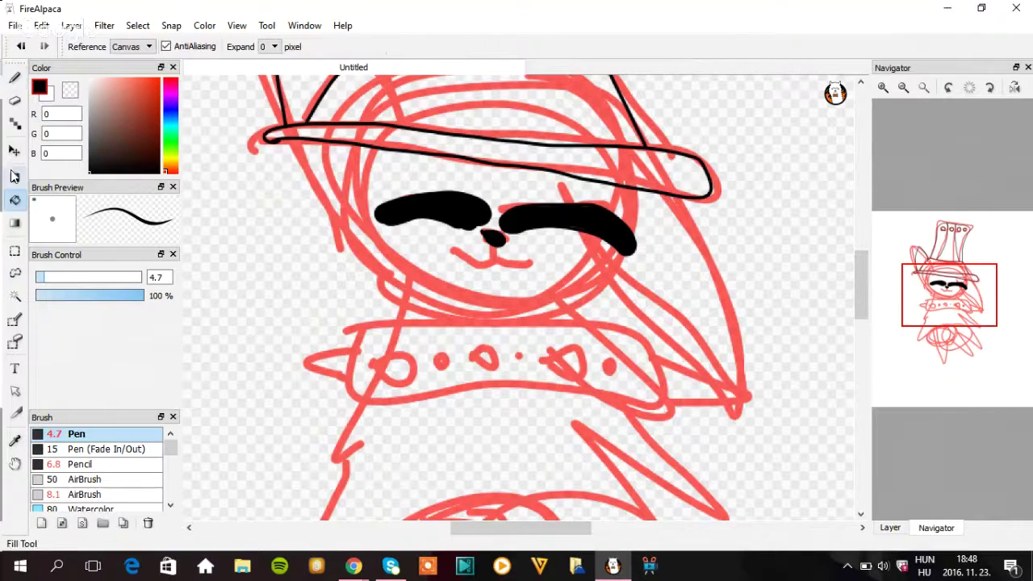
click(131, 46)
click(125, 69)
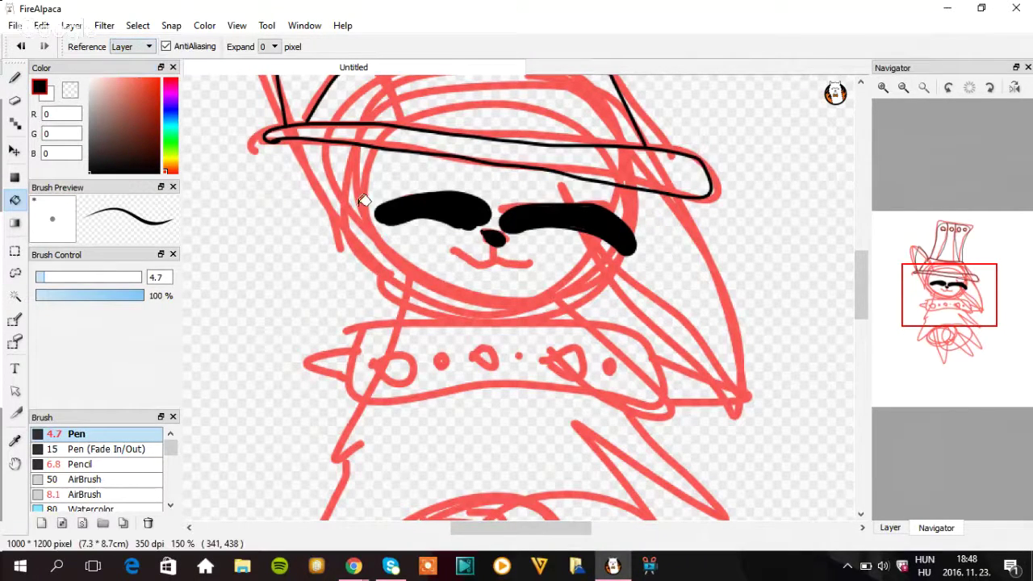
click(355, 197)
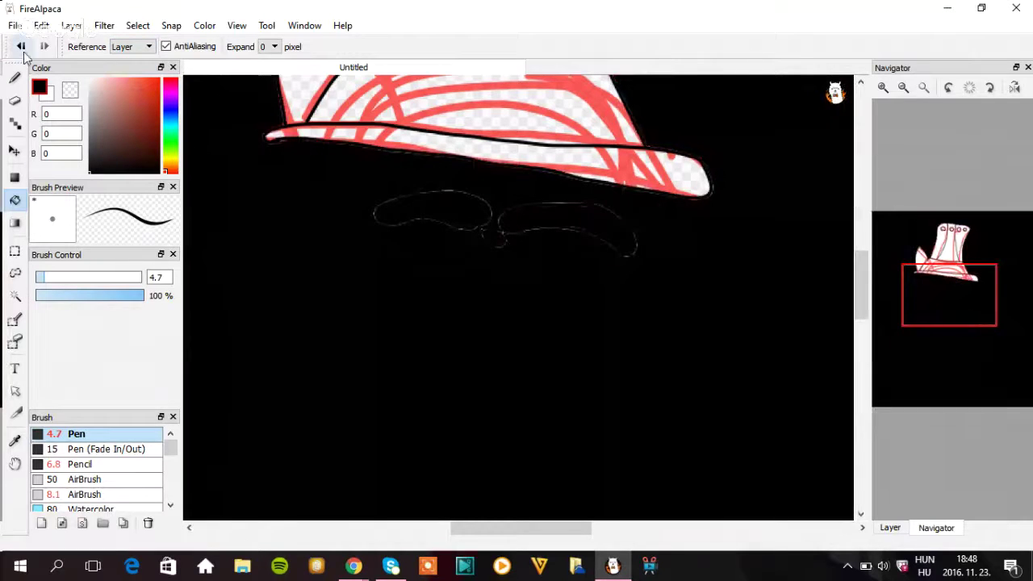
click(17, 46)
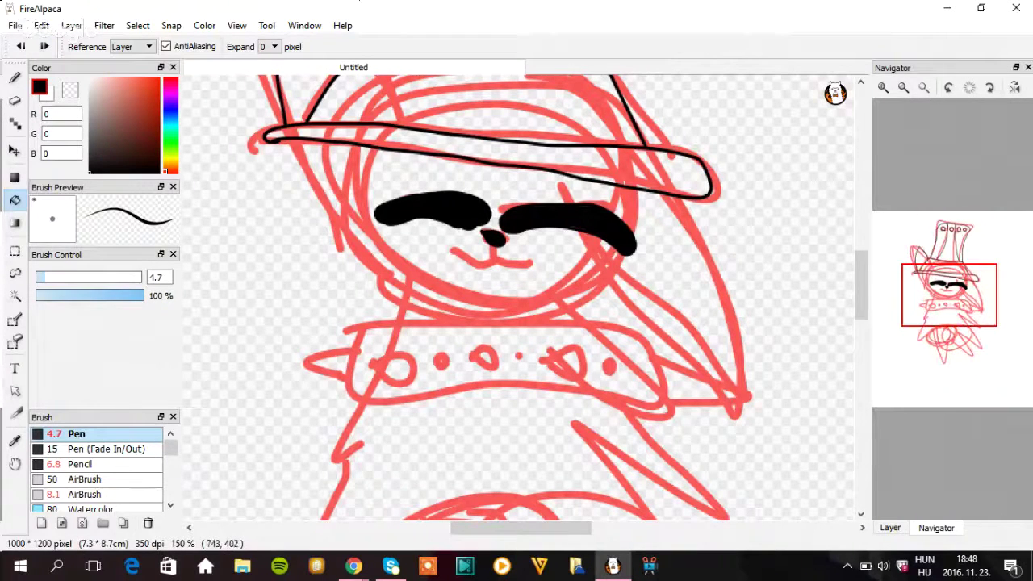
- Set the Pen size to 3 and line the drooping ear and the face contour below the hat brim in black
click(8, 86)
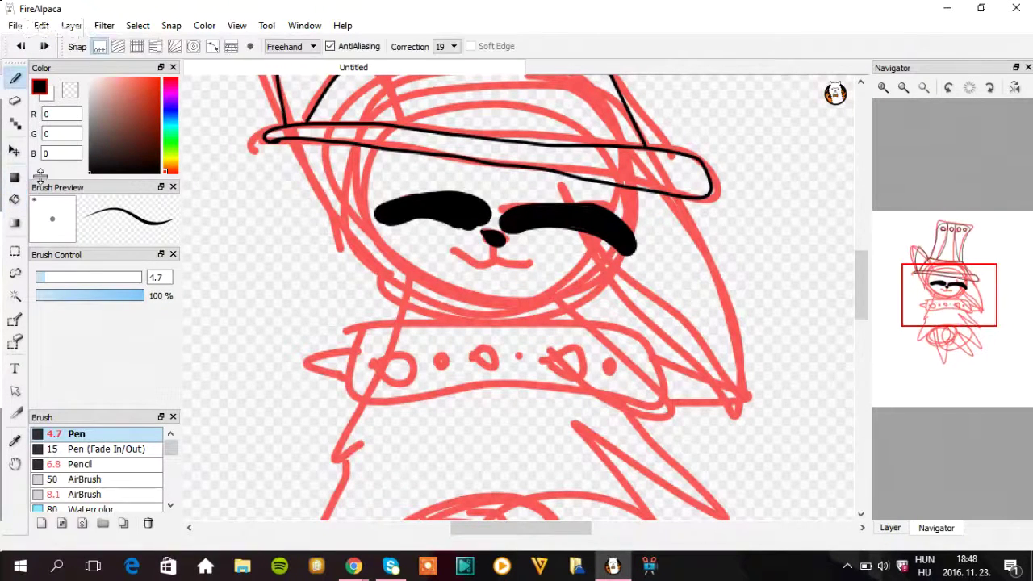
drag(42, 279, 40, 280)
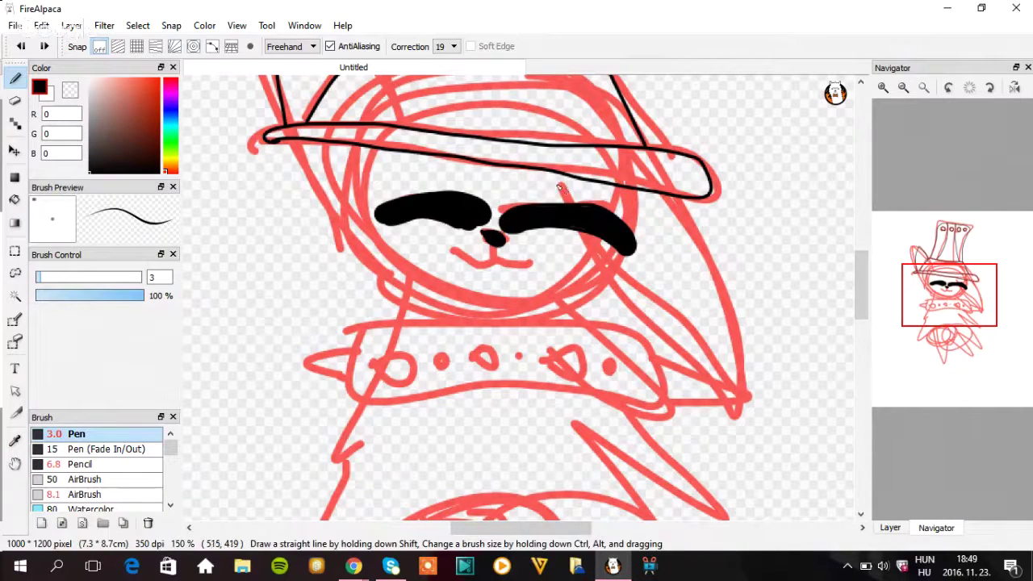
mouse_move(590, 238)
mouse_down()
mouse_move(698, 374)
mouse_move(726, 426)
mouse_move(742, 383)
mouse_up()
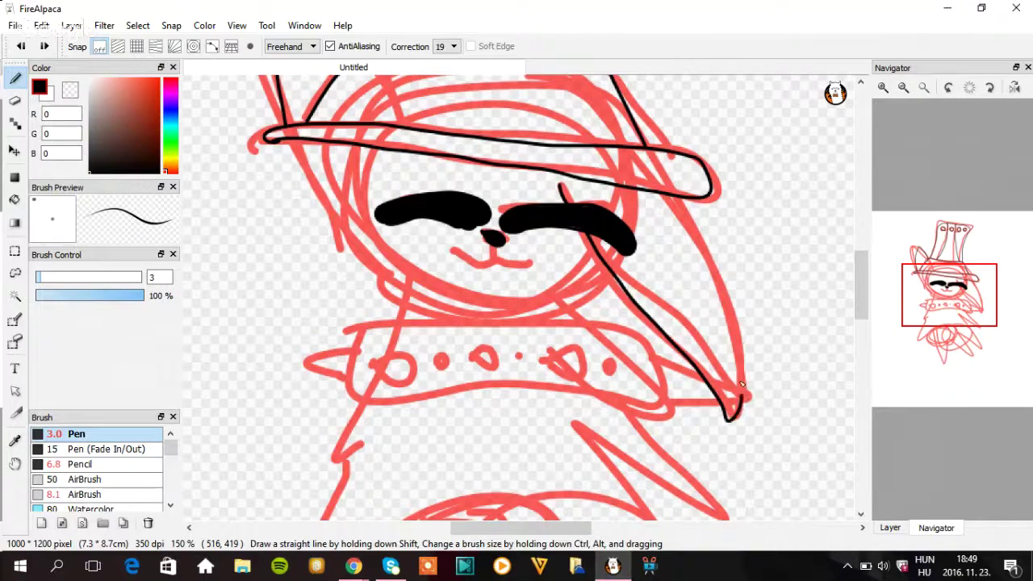
drag(730, 341, 673, 193)
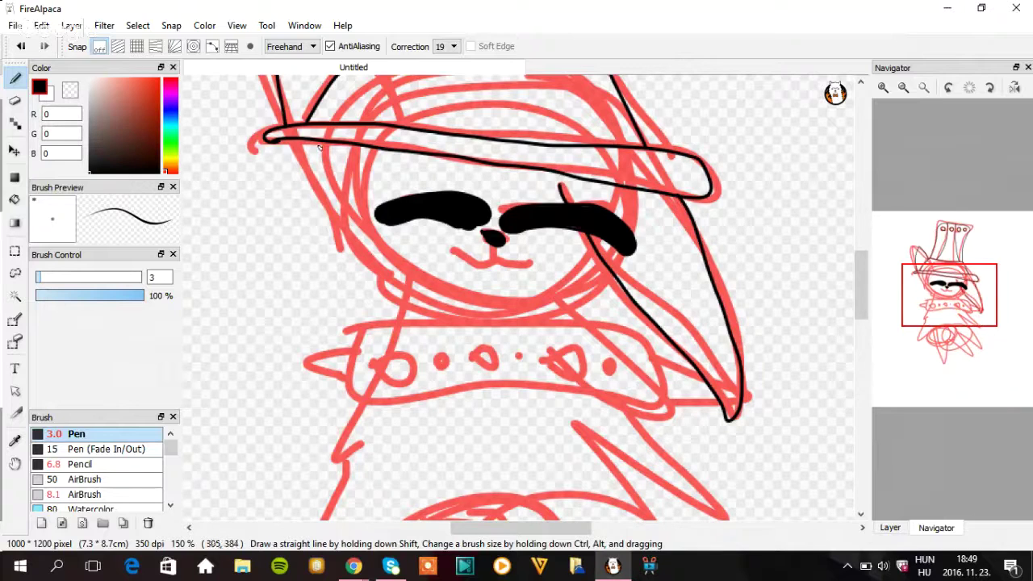
mouse_move(290, 140)
mouse_down()
mouse_move(363, 251)
mouse_move(431, 310)
mouse_move(544, 315)
mouse_move(591, 301)
mouse_move(613, 279)
mouse_up()
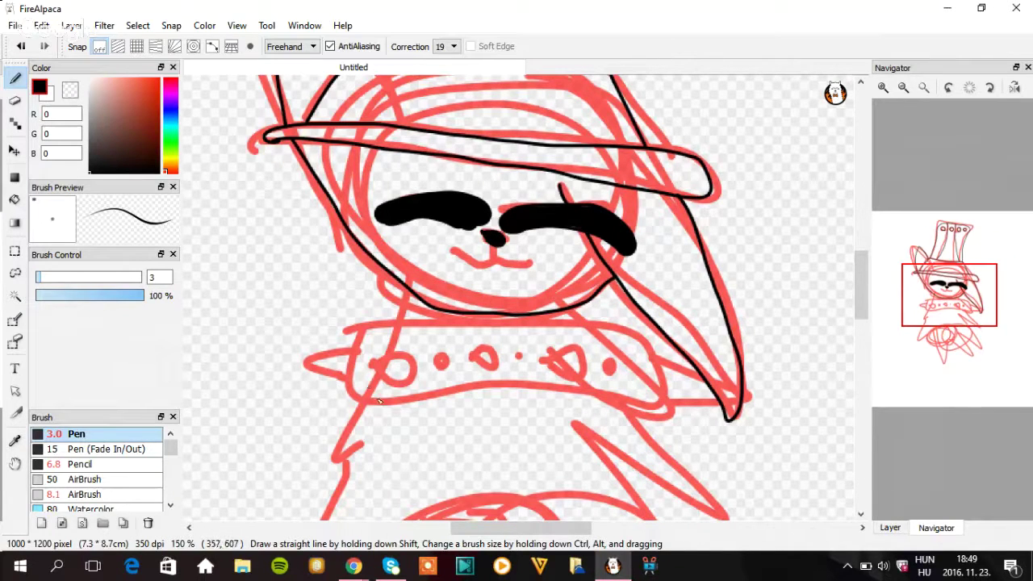
- Outline the collar band, its six round studs and the spike crossing the drooping ear's tip in black
mouse_move(348, 378)
mouse_down()
mouse_move(371, 327)
mouse_move(507, 331)
mouse_move(613, 340)
mouse_move(643, 371)
mouse_move(647, 396)
mouse_move(640, 414)
mouse_move(540, 392)
mouse_move(402, 400)
mouse_up()
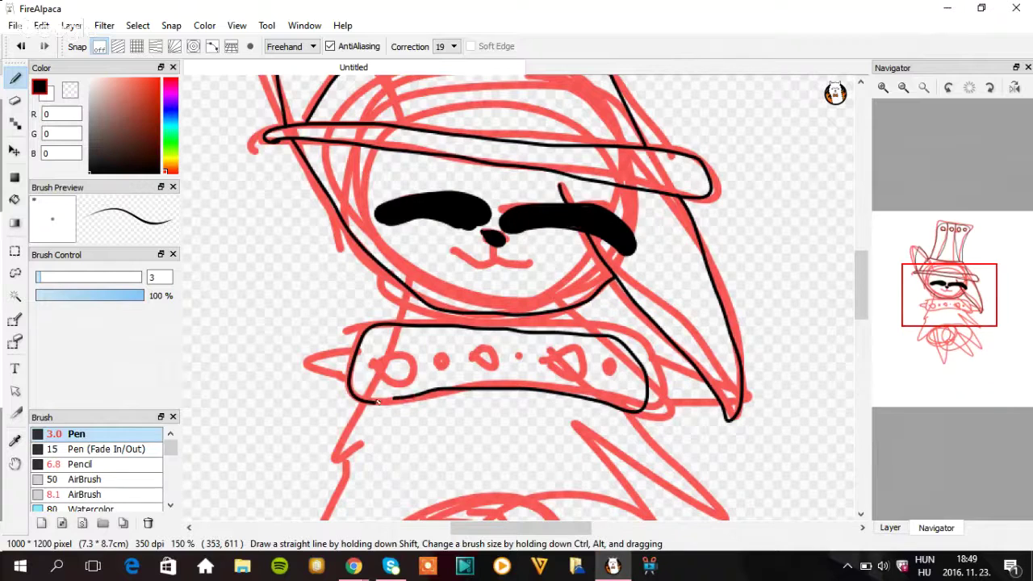
click(21, 46)
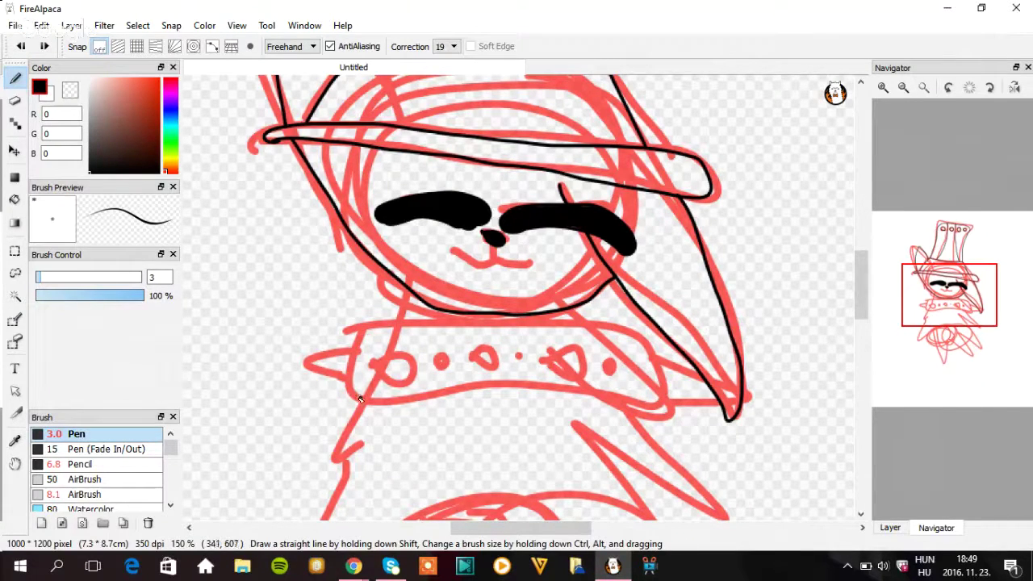
mouse_move(360, 399)
mouse_down()
mouse_move(347, 370)
mouse_move(363, 335)
mouse_move(447, 326)
mouse_move(619, 334)
mouse_move(634, 340)
mouse_move(657, 395)
mouse_move(654, 410)
mouse_move(438, 388)
mouse_move(362, 400)
mouse_move(372, 362)
mouse_move(419, 354)
mouse_move(423, 372)
mouse_move(378, 378)
mouse_up()
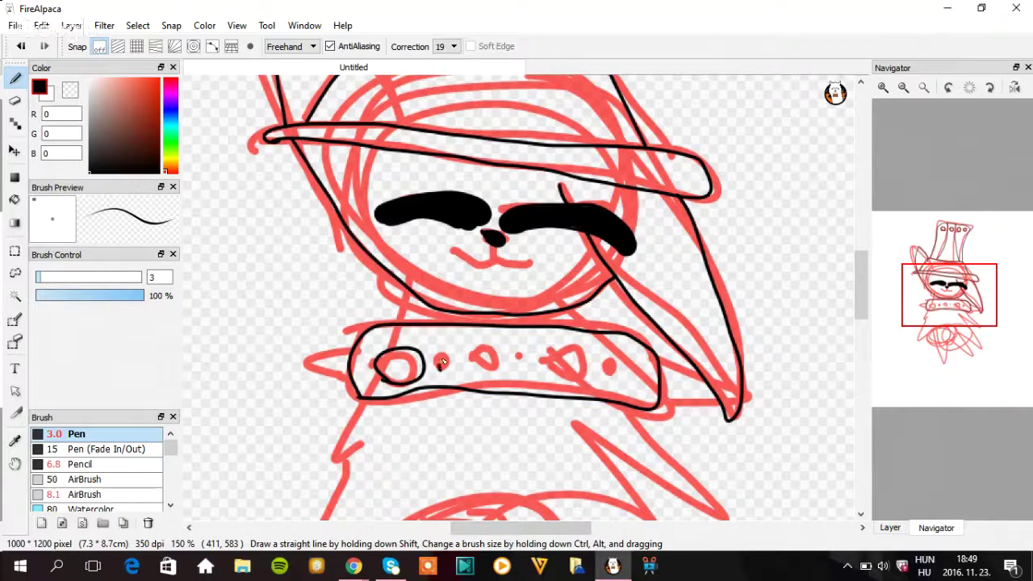
mouse_move(470, 360)
mouse_down()
mouse_move(494, 352)
mouse_move(477, 376)
mouse_up()
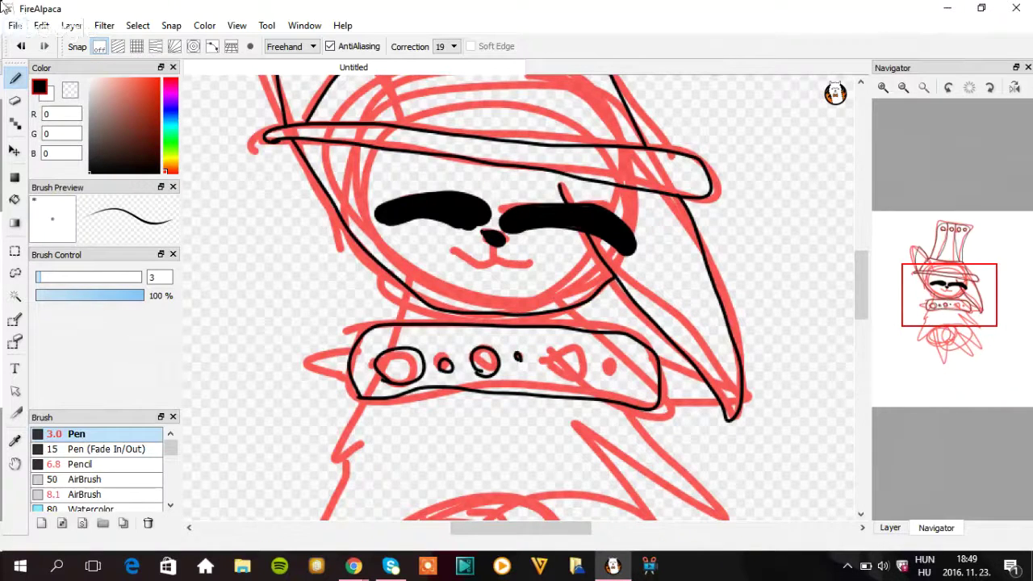
click(21, 46)
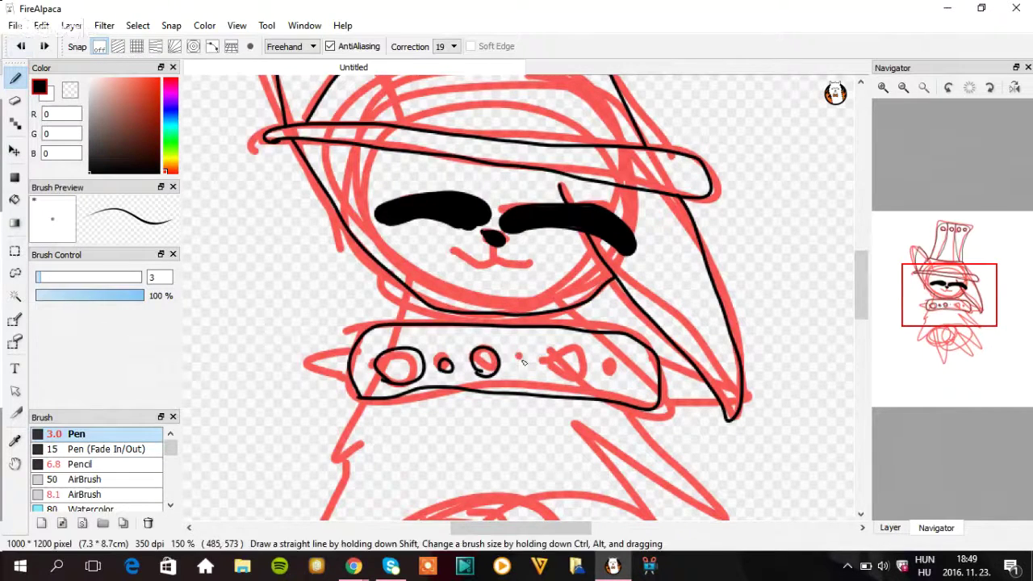
mouse_move(528, 364)
mouse_down()
mouse_move(578, 349)
mouse_move(576, 381)
mouse_move(562, 378)
mouse_move(616, 367)
mouse_up()
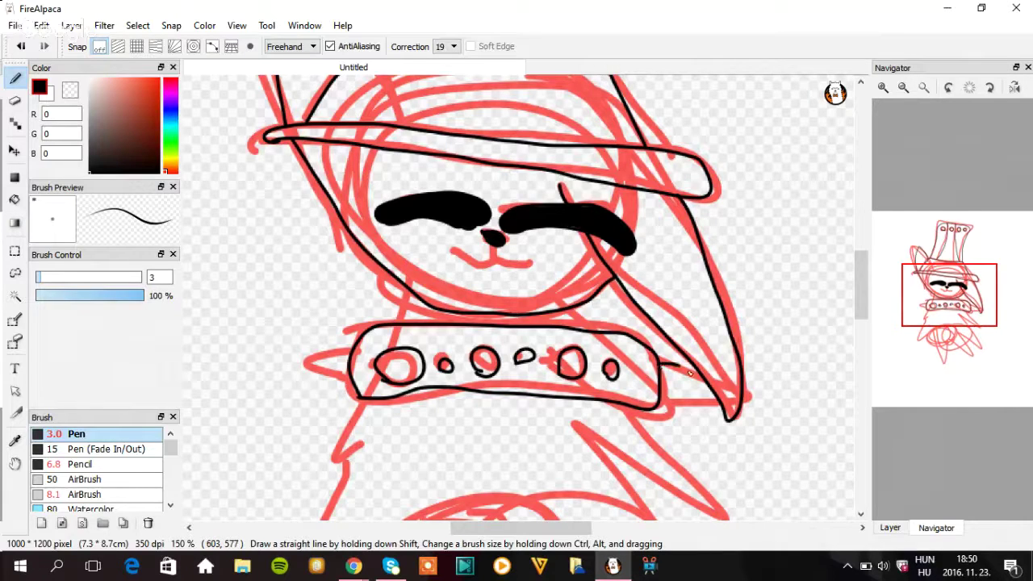
mouse_move(690, 372)
mouse_down()
mouse_move(776, 402)
mouse_move(703, 398)
mouse_up()
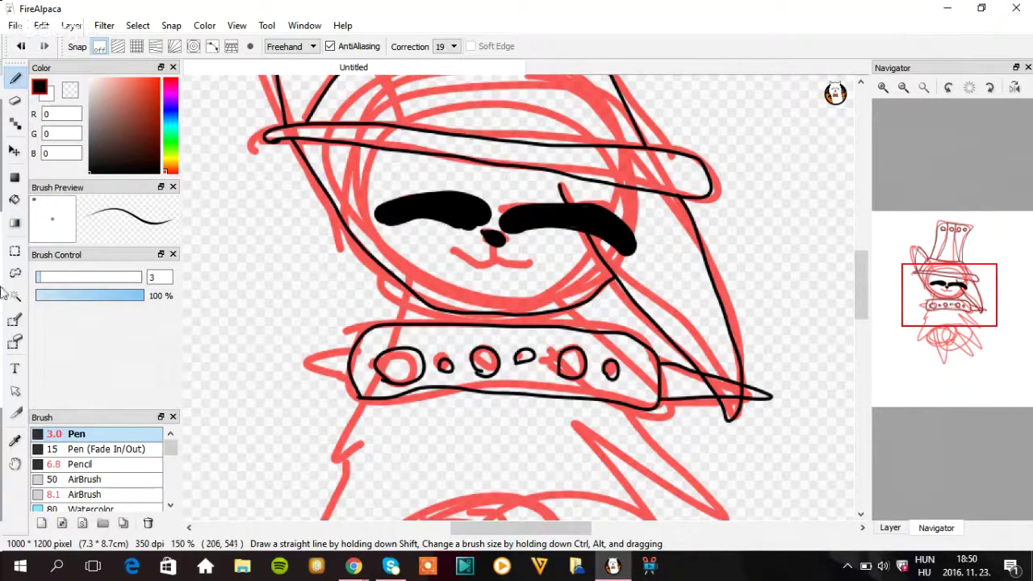
- Erase the spike's tip and overlapping ear lines with the Eraser at size 23, and redraw the spike in black with the Pen
click(15, 100)
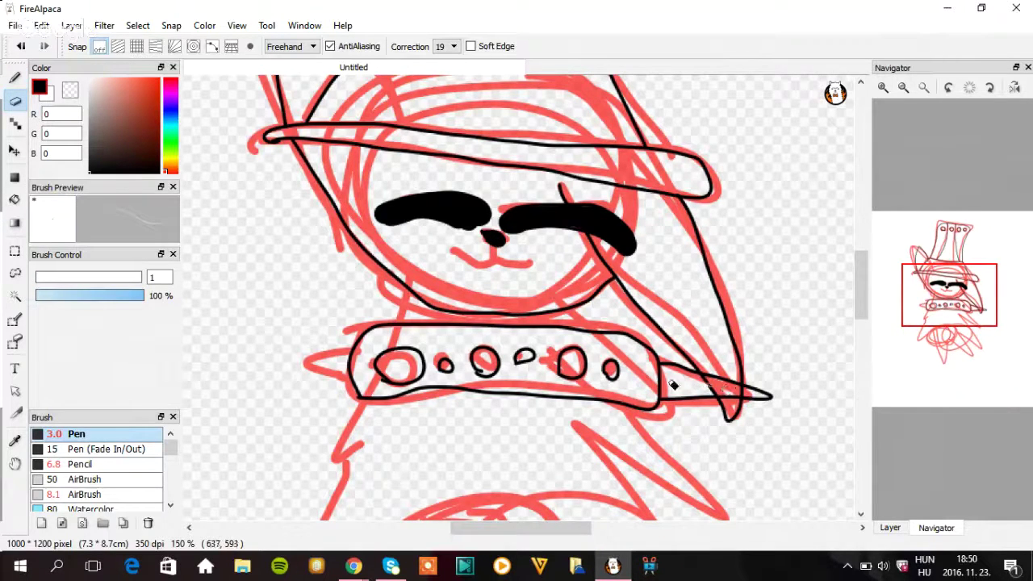
click(14, 121)
click(15, 100)
click(84, 277)
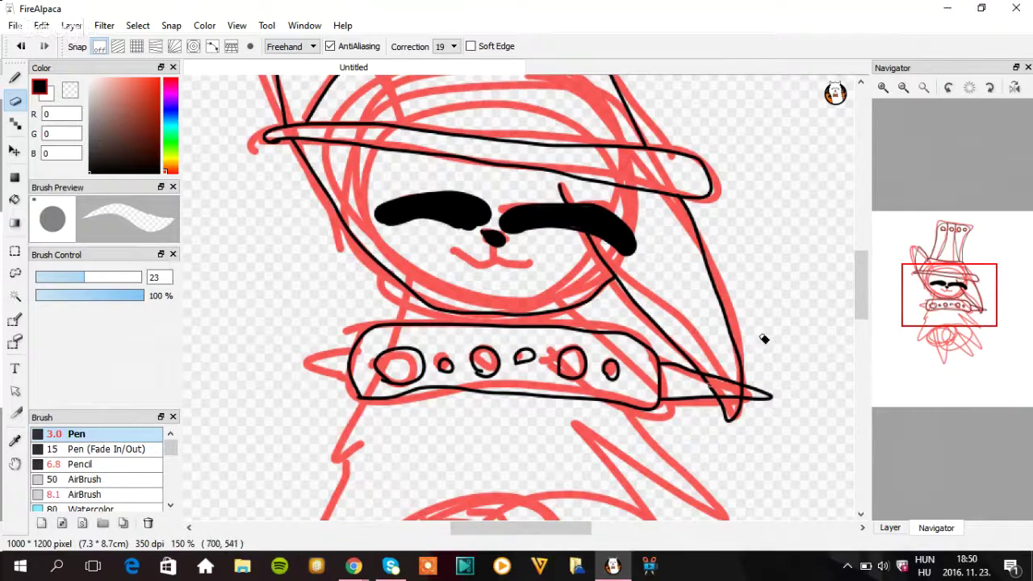
drag(707, 394, 772, 396)
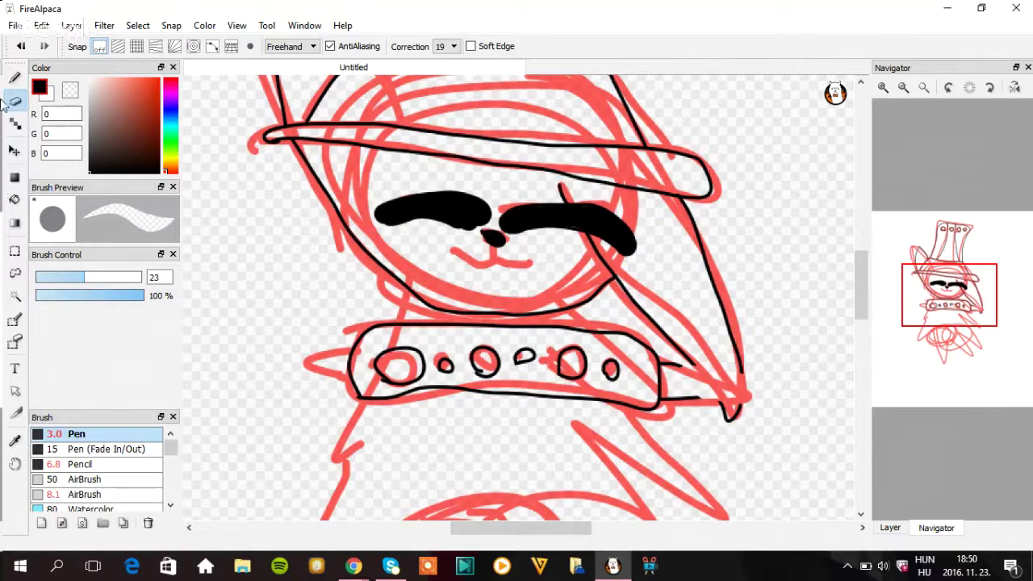
click(14, 77)
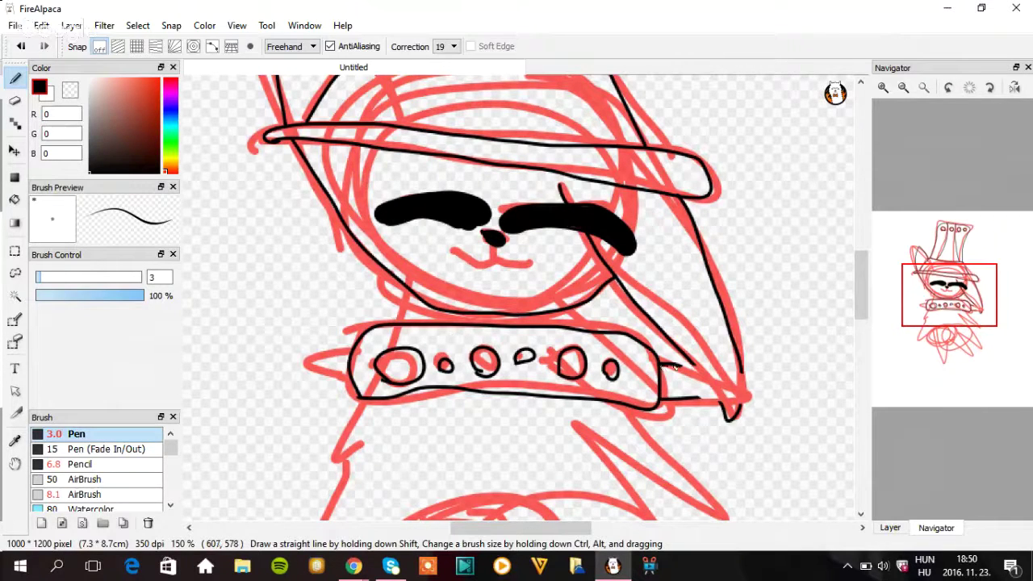
mouse_move(662, 368)
mouse_down()
mouse_move(758, 402)
mouse_move(677, 399)
mouse_up()
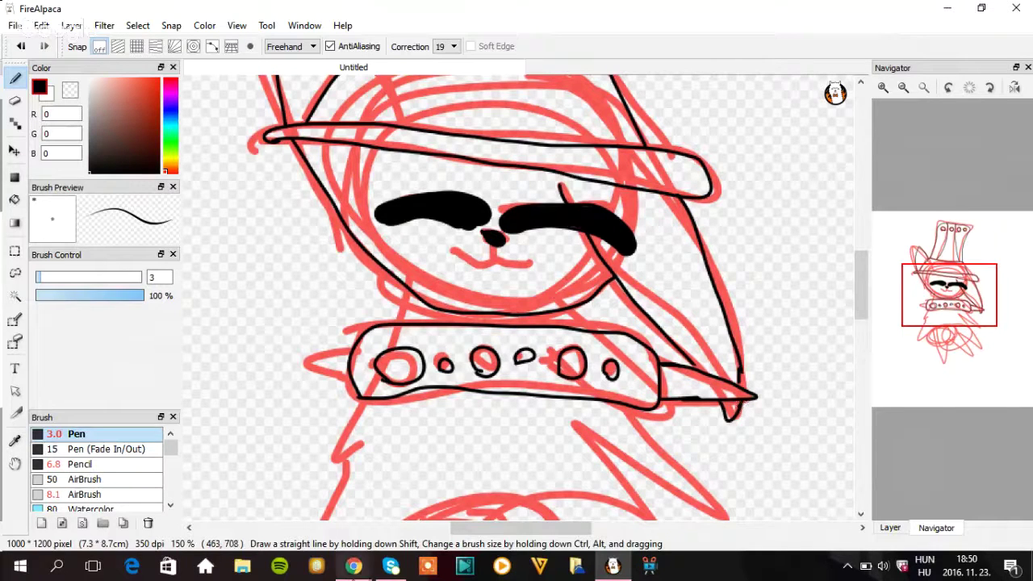
- Switch to the YouTube live stream in Chrome and send the chat message "OHHHHHHHHHHHHHHHHHH YEAAAAAAAAAAAHHHHHHHHHHHH"
mouse_move(353, 570)
click(226, 512)
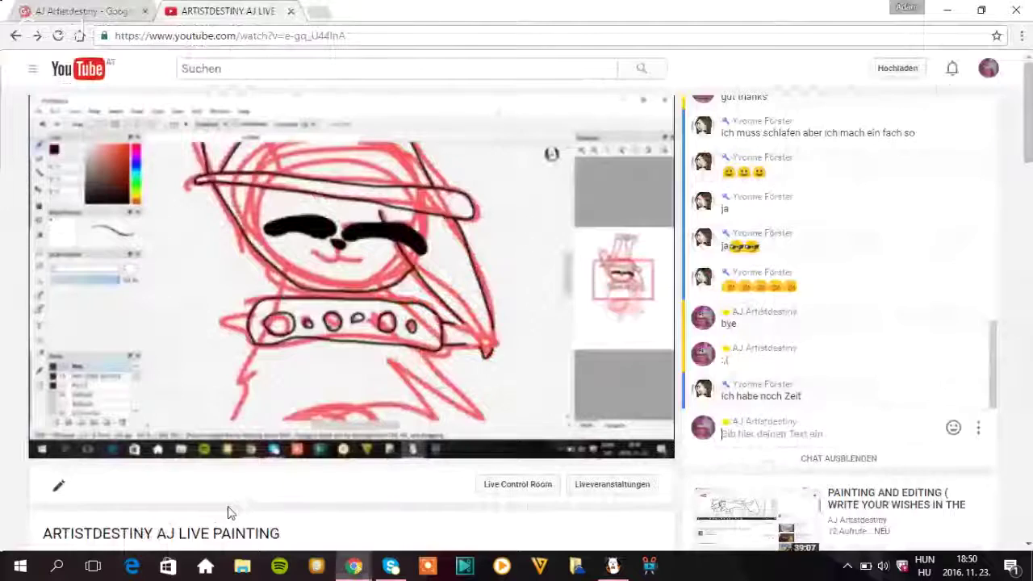
click(769, 437)
text(O)
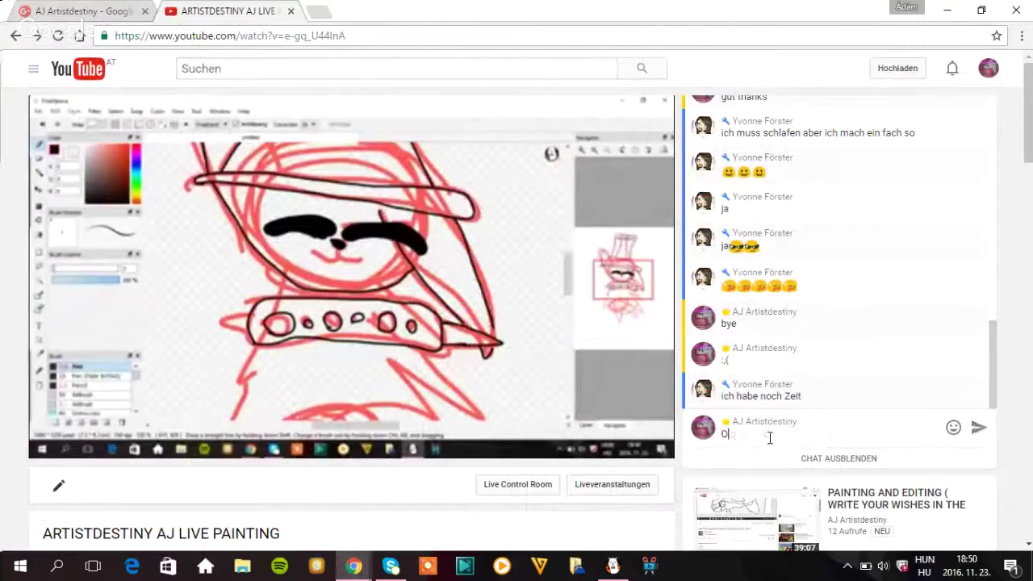
text(HHHHHHHHHHHHHHHHHH )
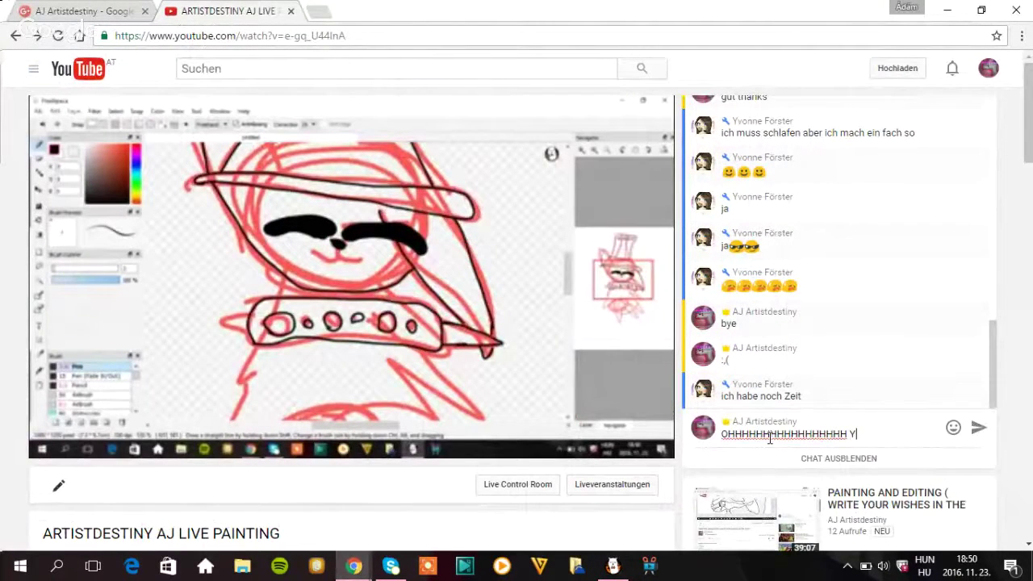
text(YEAAAAAAAAAAHHHHHHHHHHHH)
key(Return)
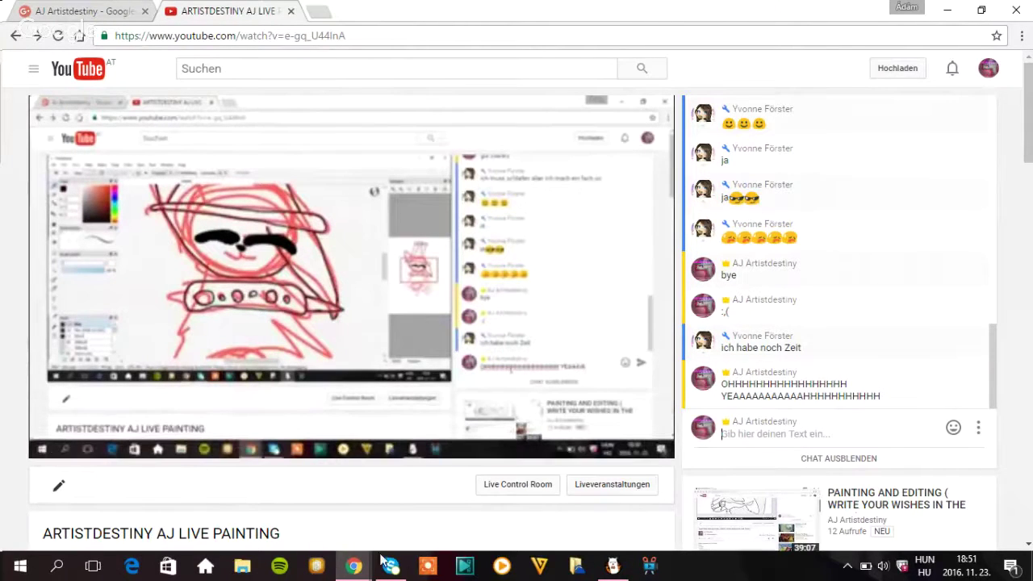
- Return to FireAlpaca and line the mouth and the collar's remaining side spike in black
click(612, 567)
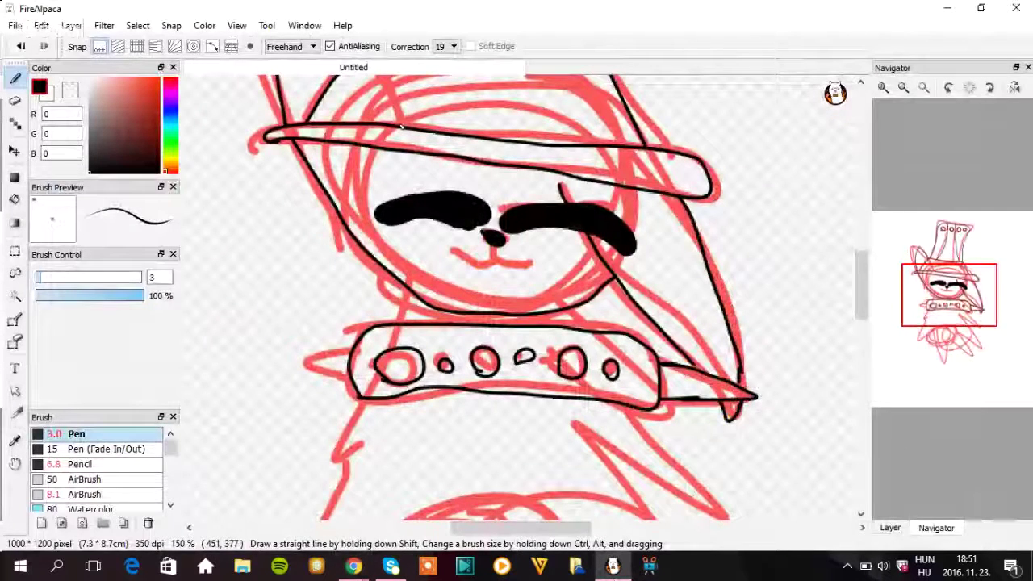
mouse_move(496, 244)
mouse_down()
mouse_move(494, 263)
mouse_move(479, 269)
mouse_move(449, 250)
mouse_move(520, 274)
mouse_move(548, 272)
mouse_up()
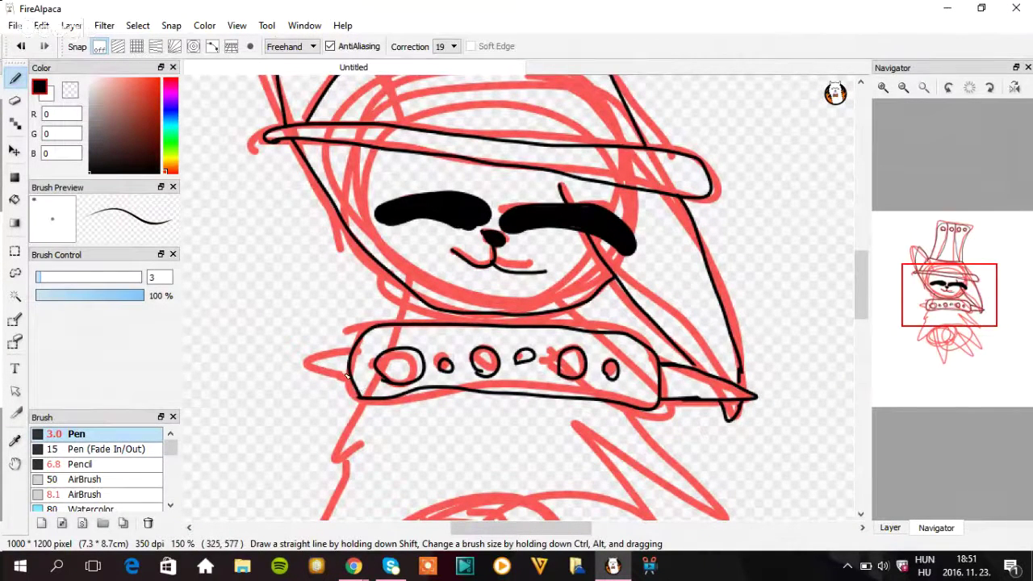
mouse_move(347, 380)
mouse_down()
mouse_move(299, 363)
mouse_move(359, 351)
mouse_up()
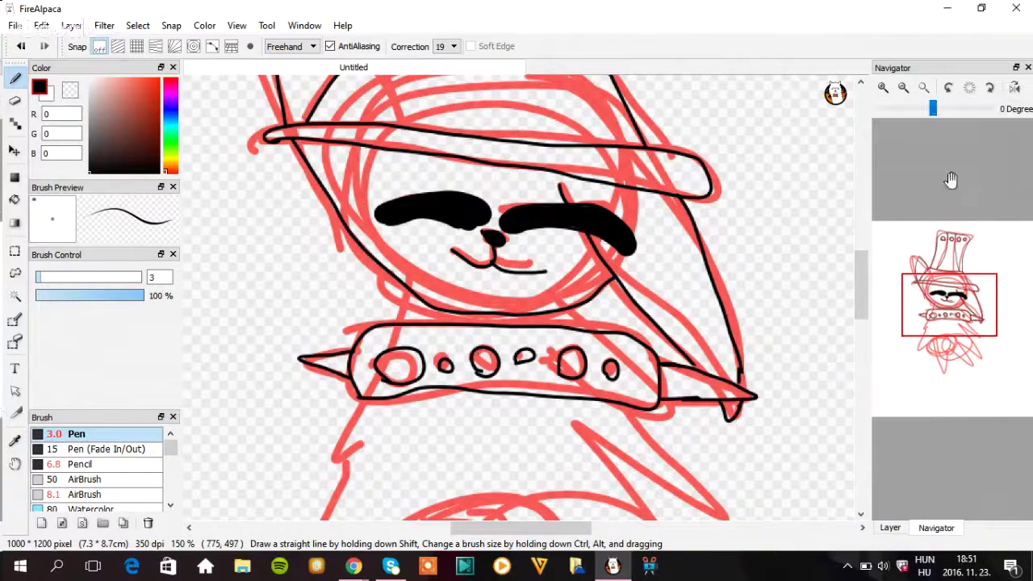
- Line the pointed shoulder fur, the arm and the first pointed leg below the collar in black with the 3 px Pen
drag(866, 295, 866, 331)
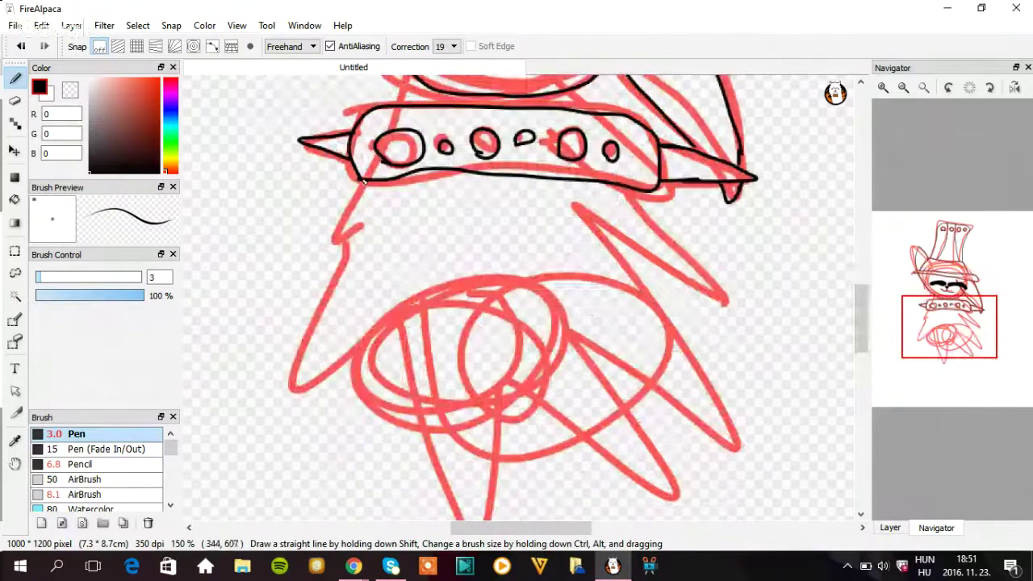
mouse_move(363, 183)
mouse_down()
mouse_move(316, 255)
mouse_move(390, 224)
mouse_up()
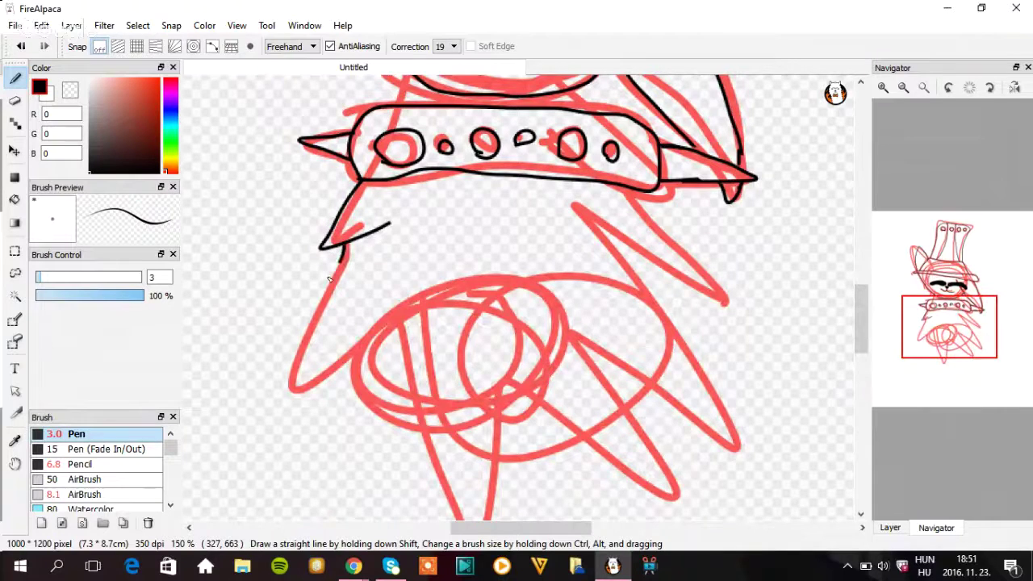
mouse_move(329, 279)
mouse_down()
mouse_move(243, 402)
mouse_move(374, 347)
mouse_move(405, 318)
mouse_move(399, 345)
mouse_move(464, 556)
mouse_up()
drag(485, 517, 499, 389)
scroll(863, 331, down, 3)
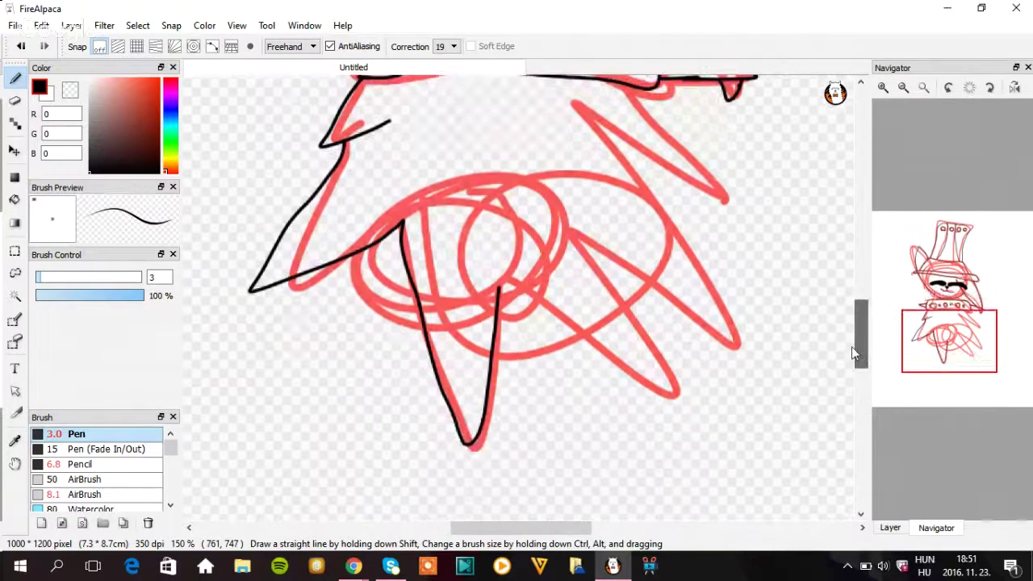
- Line the remaining pointed legs and side fur in black, and draw the short neck lines between the head and collar
mouse_move(497, 289)
mouse_down()
mouse_move(699, 415)
mouse_move(636, 305)
mouse_move(580, 245)
mouse_move(733, 352)
mouse_move(754, 356)
mouse_move(672, 208)
mouse_move(586, 121)
mouse_move(747, 208)
mouse_move(624, 81)
mouse_up()
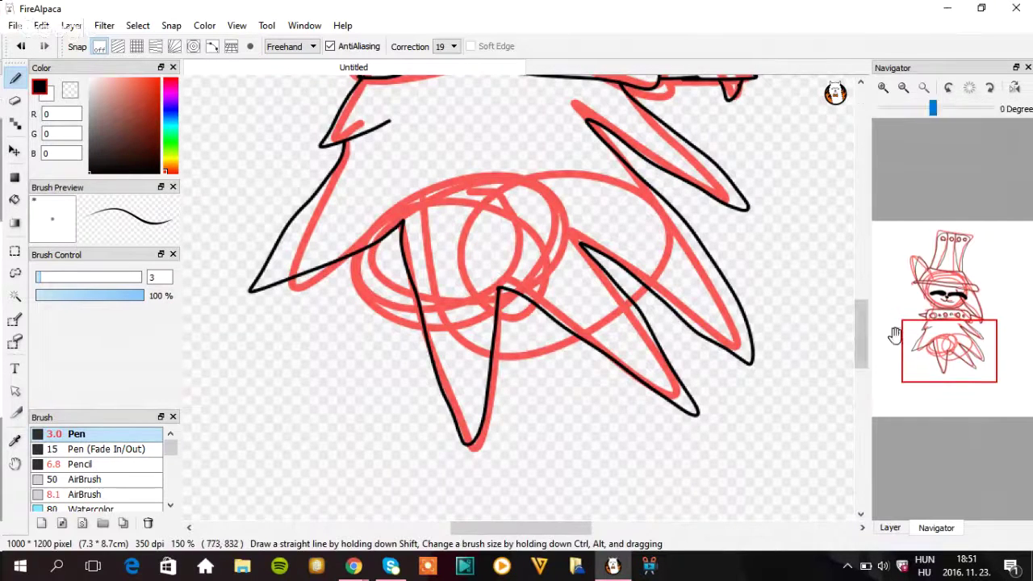
drag(860, 345, 861, 311)
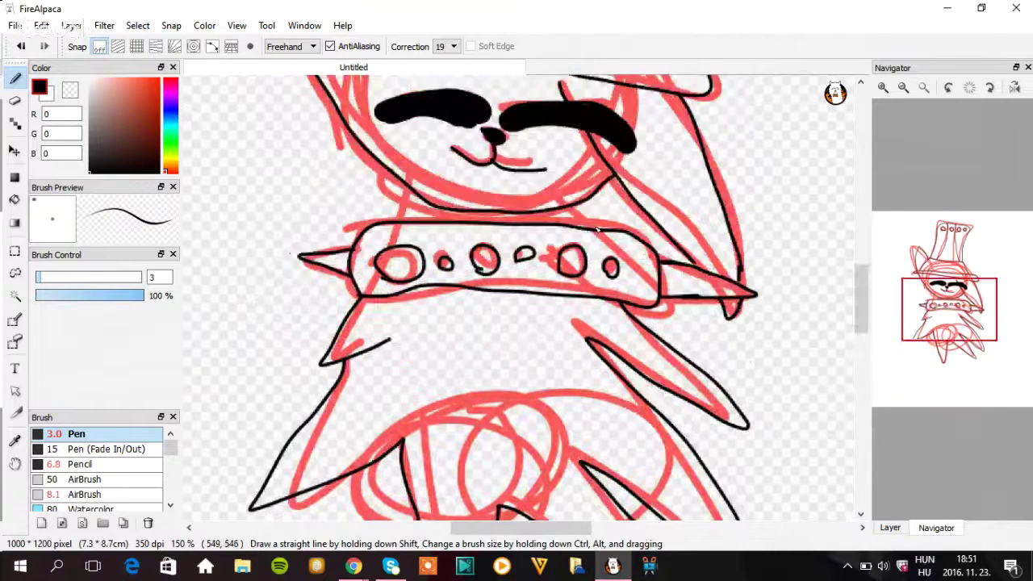
drag(597, 229, 581, 208)
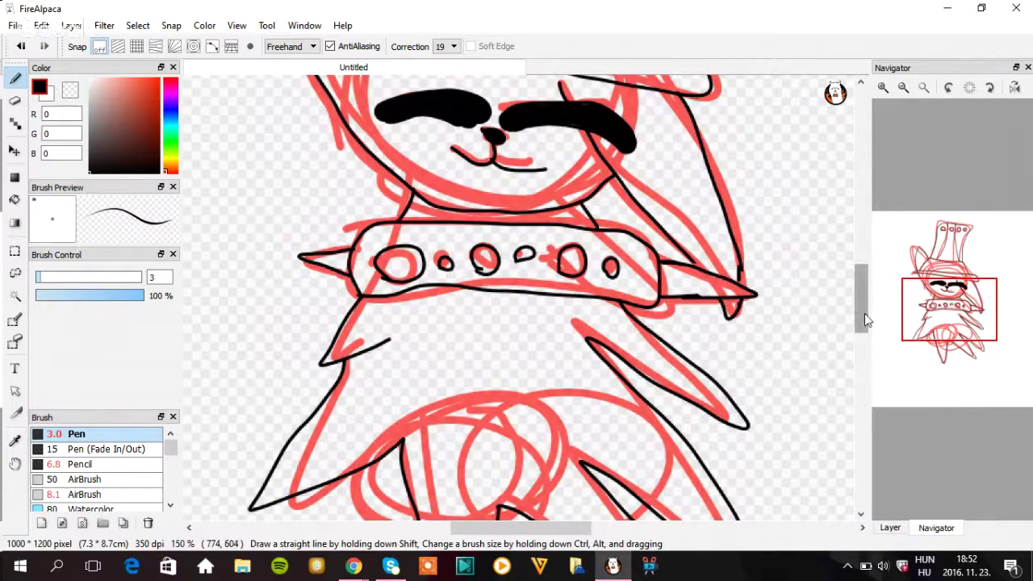
- Examine the finished black lines from the legs up to the hat, including with the whole canvas fitted in view
drag(864, 313, 859, 351)
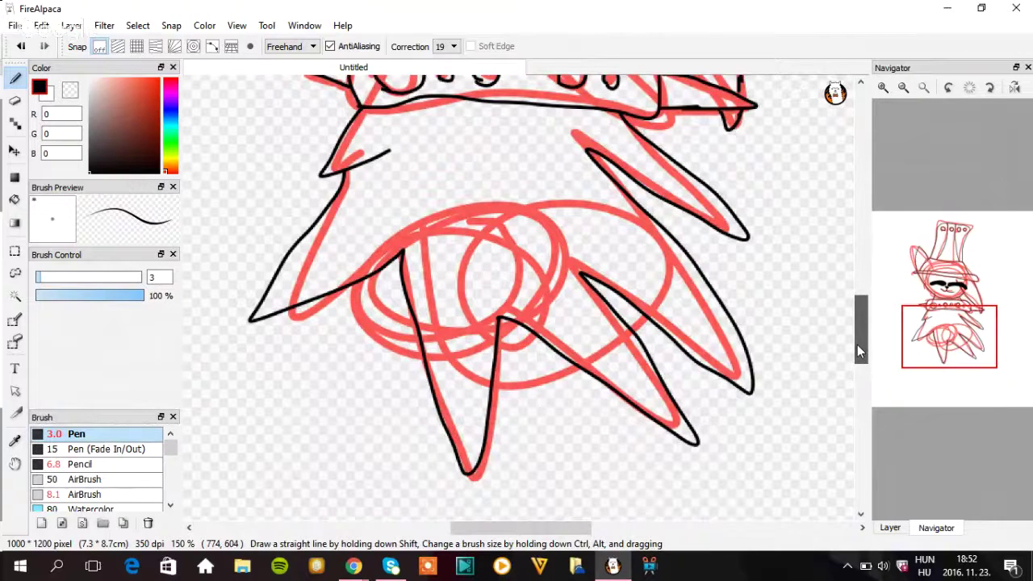
click(890, 527)
click(932, 528)
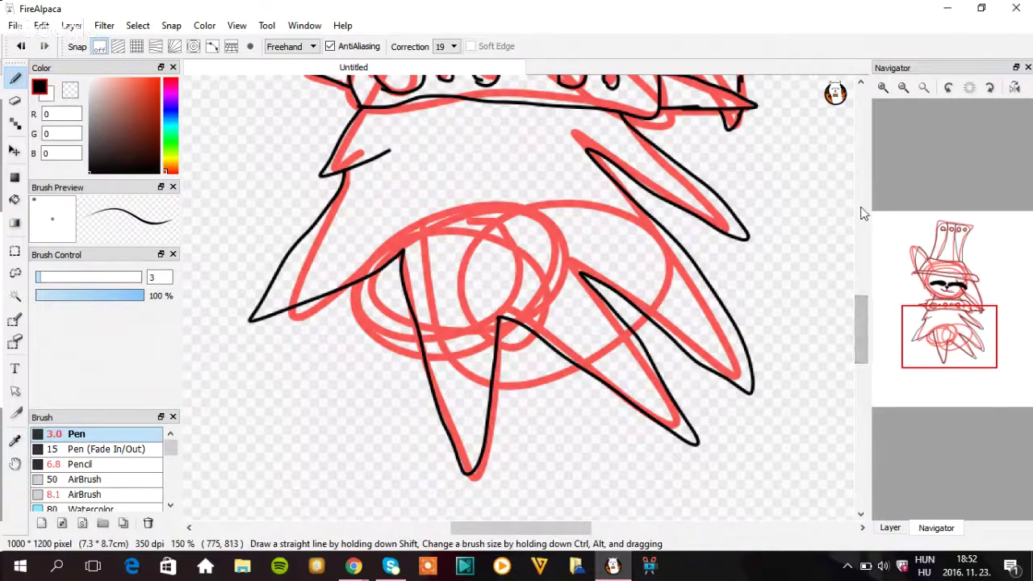
scroll(857, 213, down, 1)
scroll(855, 212, up, 5)
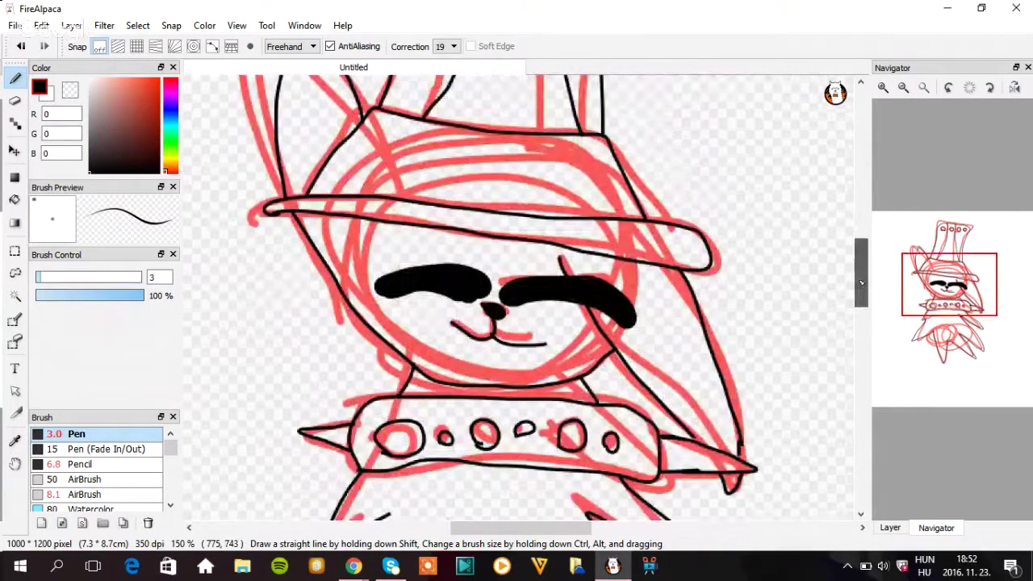
click(923, 88)
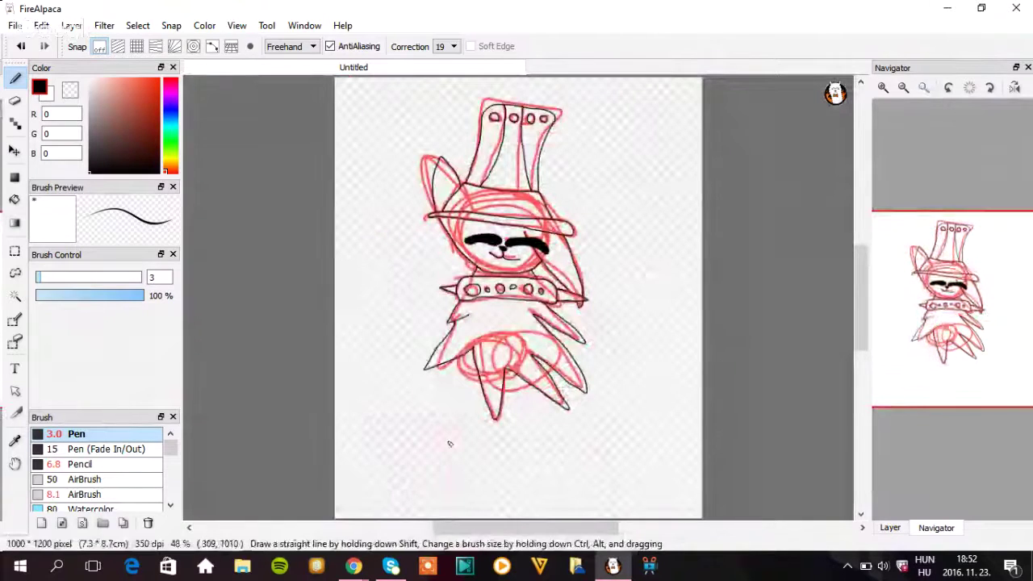
mouse_move(975, 300)
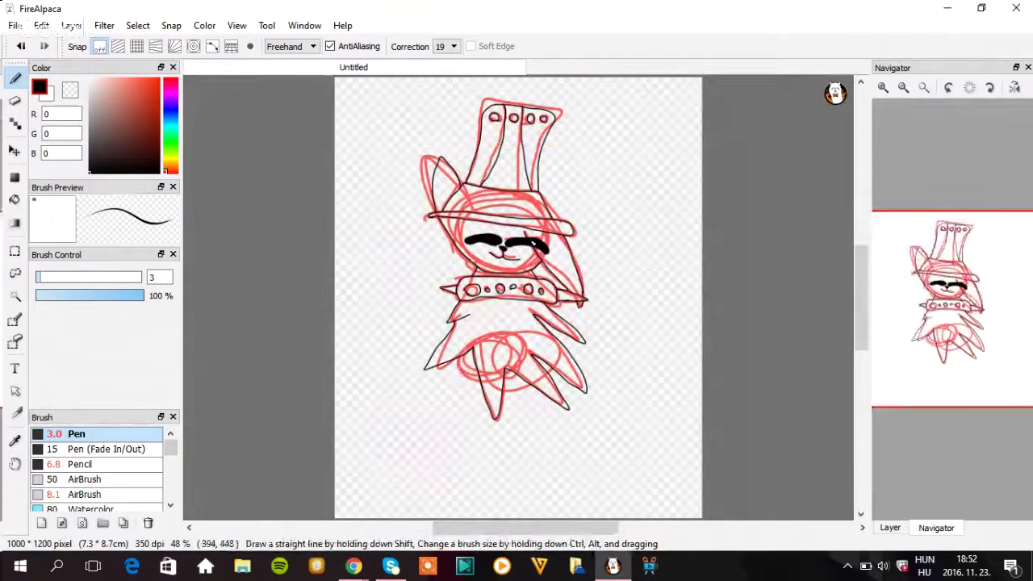
mouse_move(921, 127)
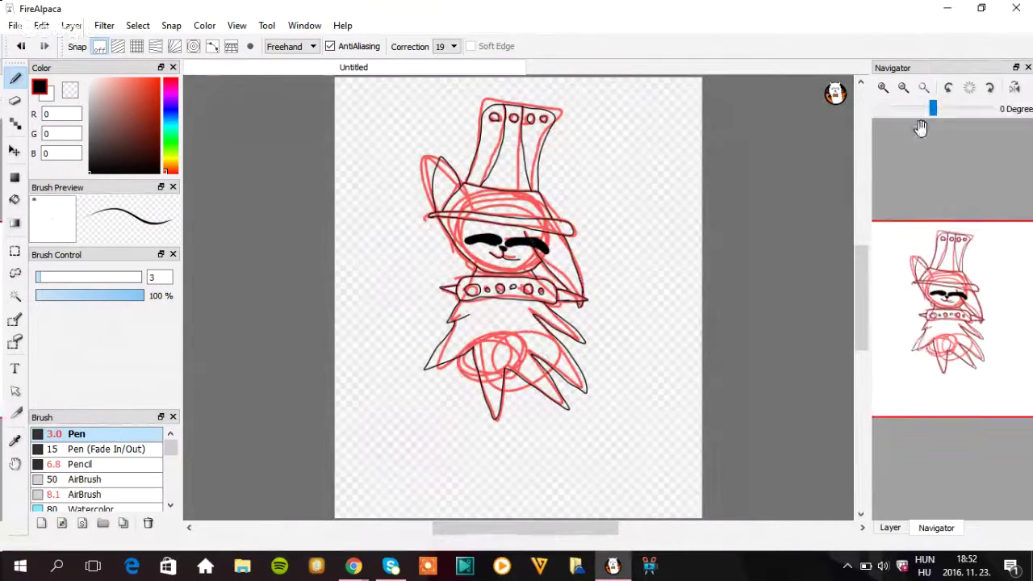
- Toggle the red sketch on Layer1 on and off to compare it with the black line art, leaving Layer1 hidden
click(894, 529)
click(880, 178)
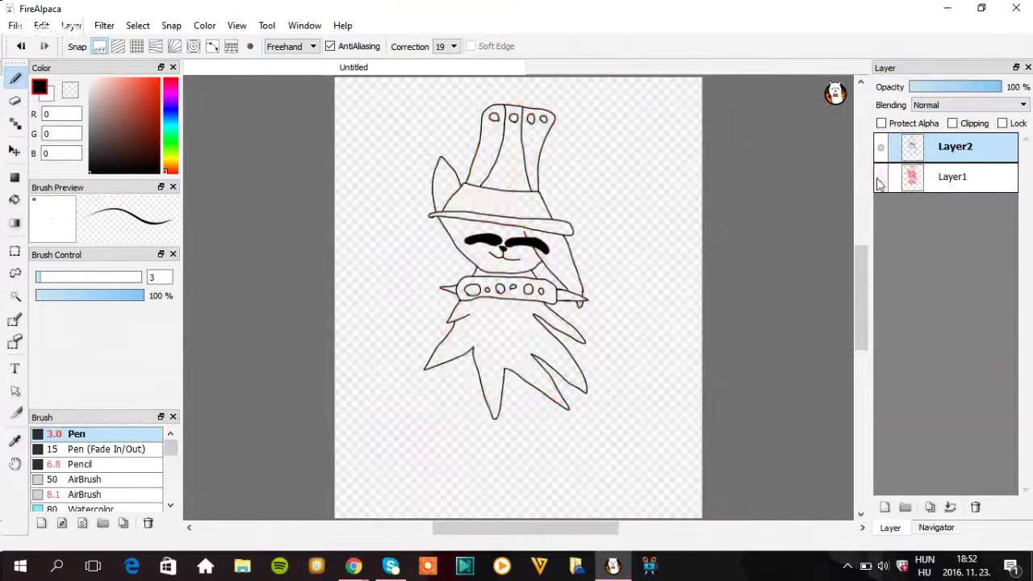
click(880, 177)
click(880, 177)
click(880, 178)
click(881, 177)
click(881, 178)
click(880, 178)
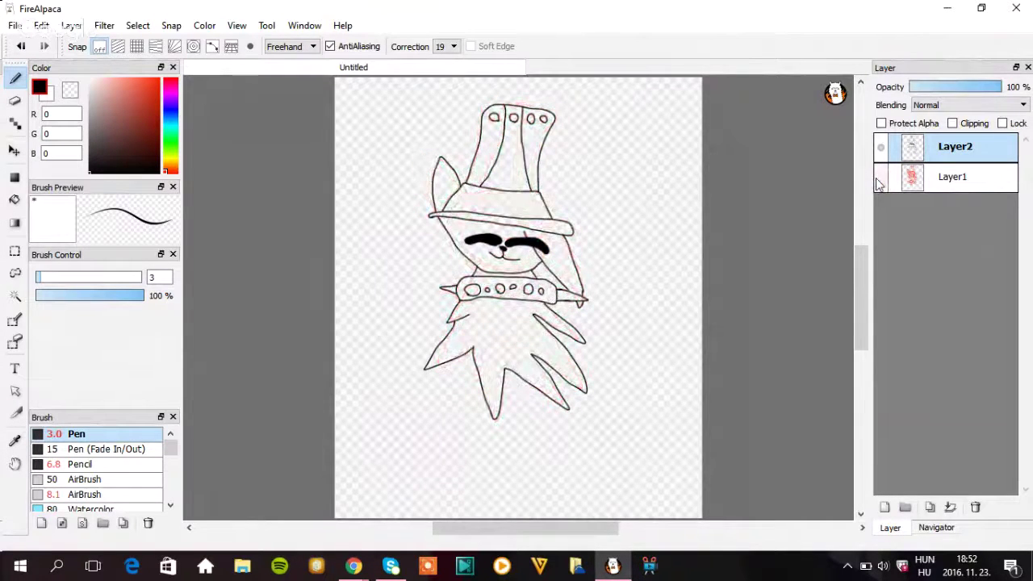
click(880, 177)
click(879, 177)
click(880, 178)
click(880, 177)
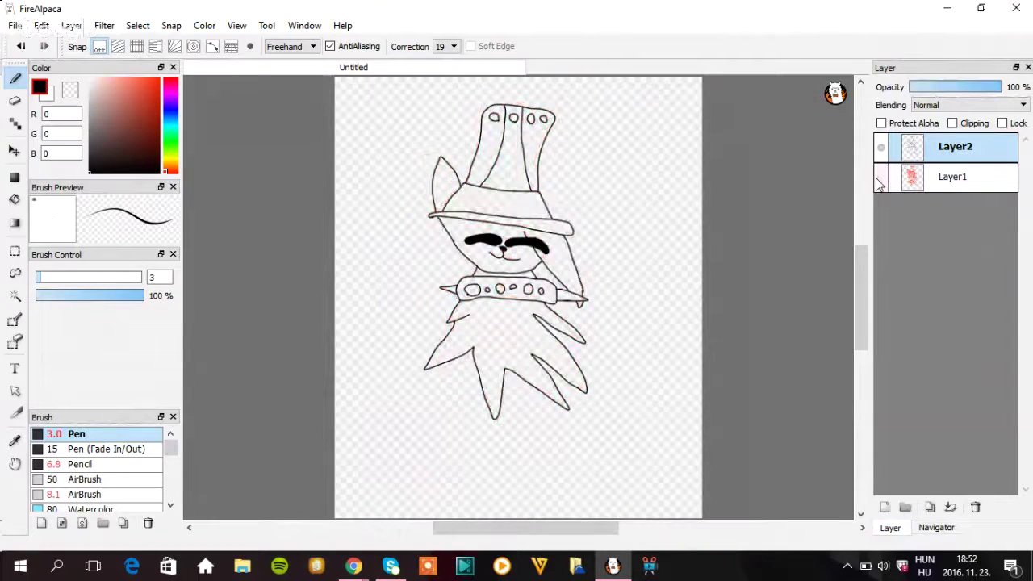
click(879, 177)
click(879, 180)
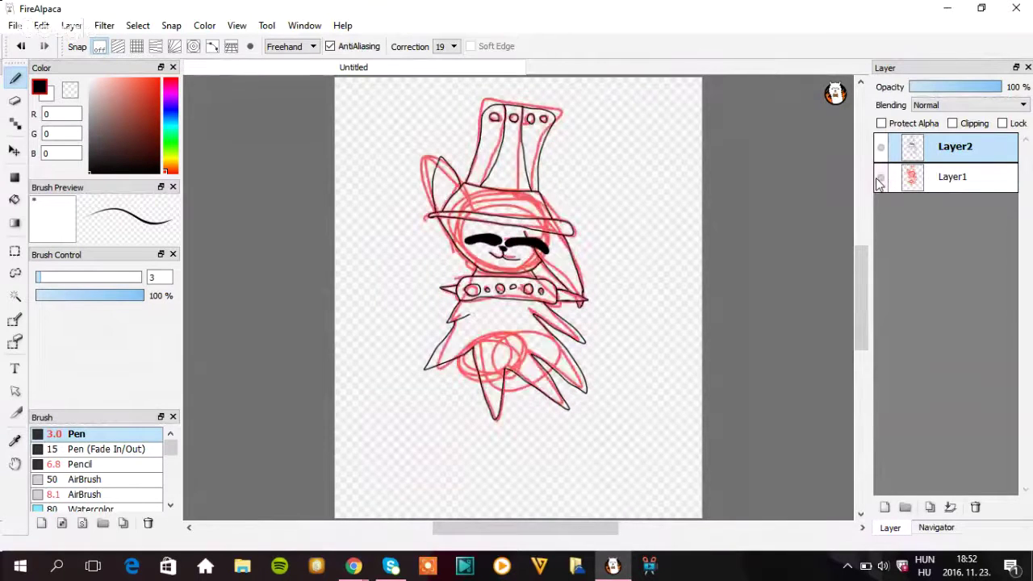
click(879, 179)
click(879, 179)
click(879, 179)
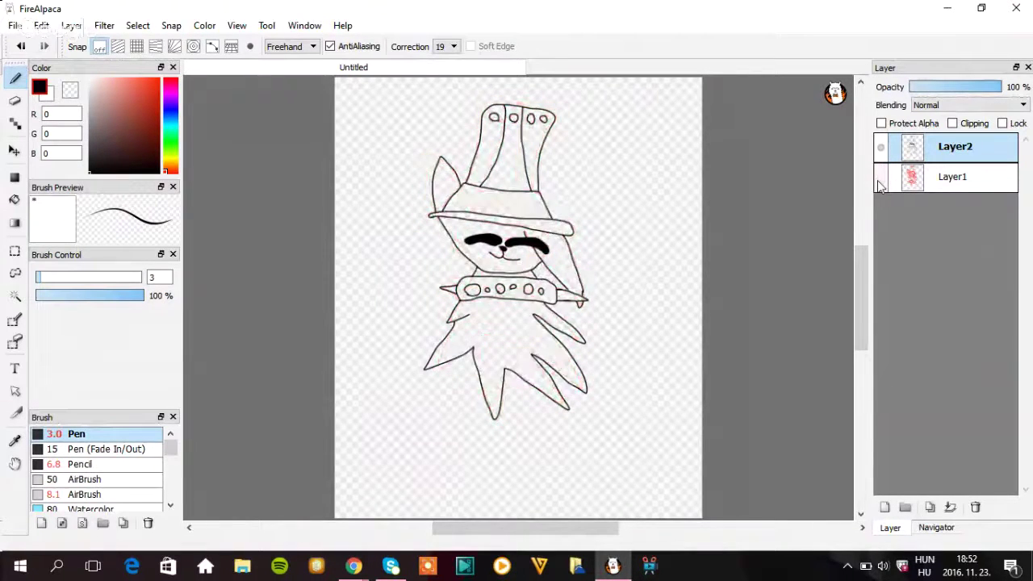
click(880, 179)
click(879, 179)
click(880, 179)
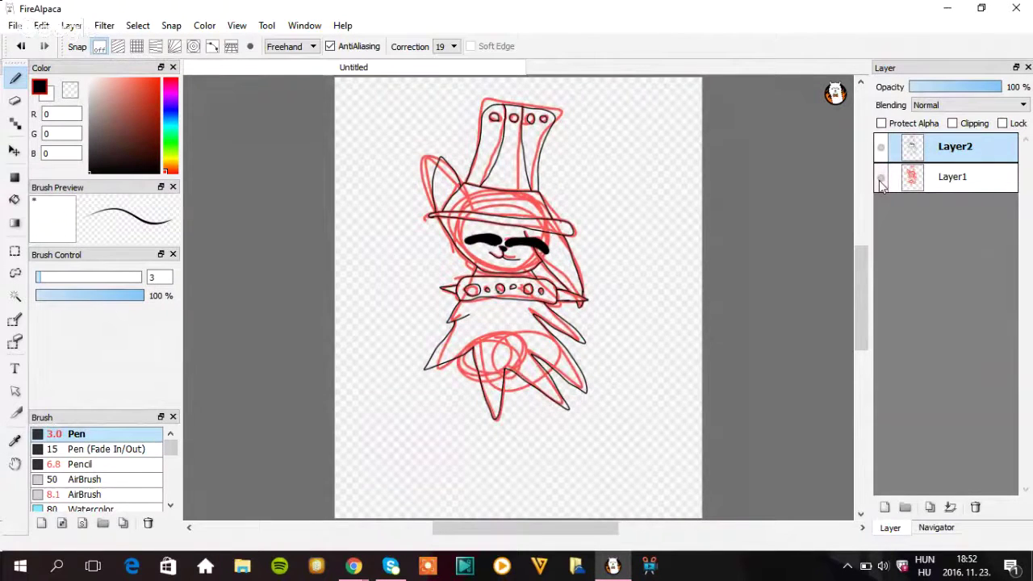
click(880, 179)
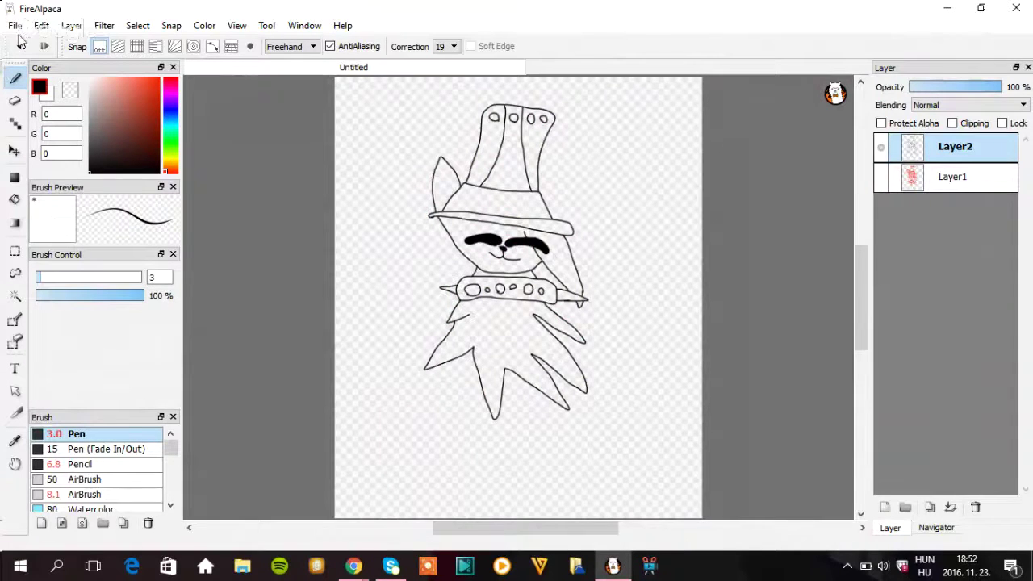
- Switch to the YouTube live stream in Chrome to check the picture and chat, and return to FireAlpaca
click(353, 564)
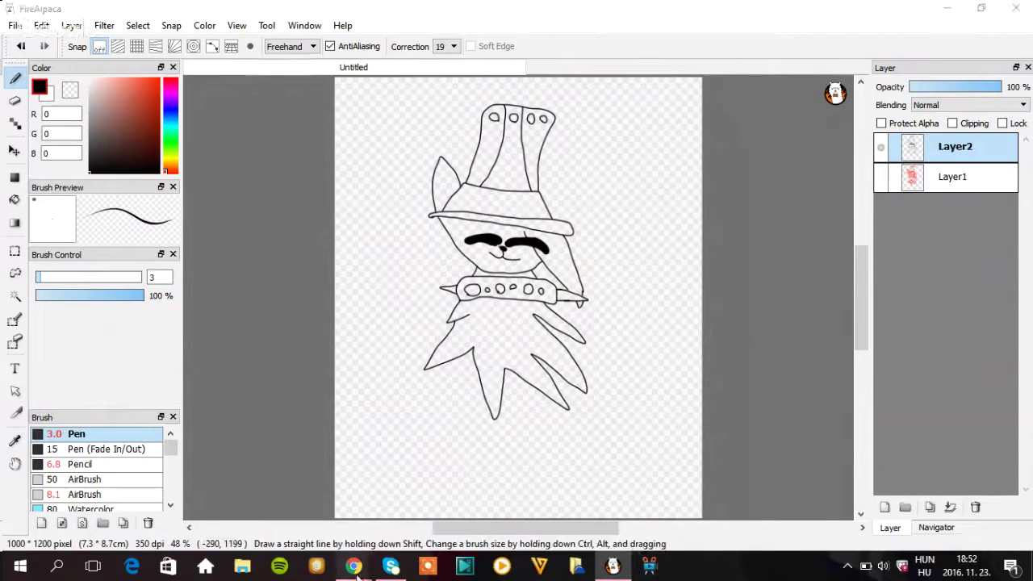
click(208, 517)
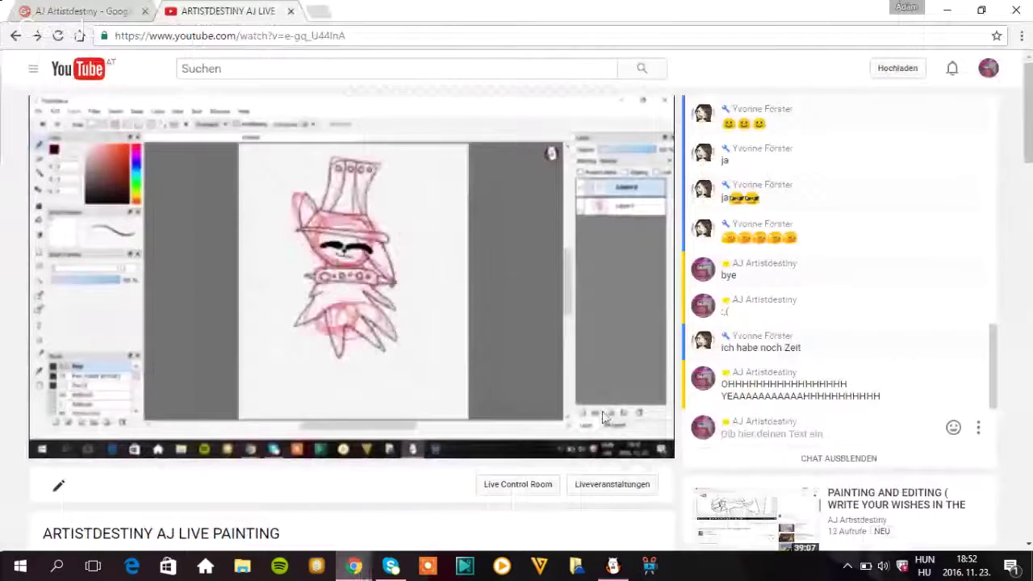
click(611, 563)
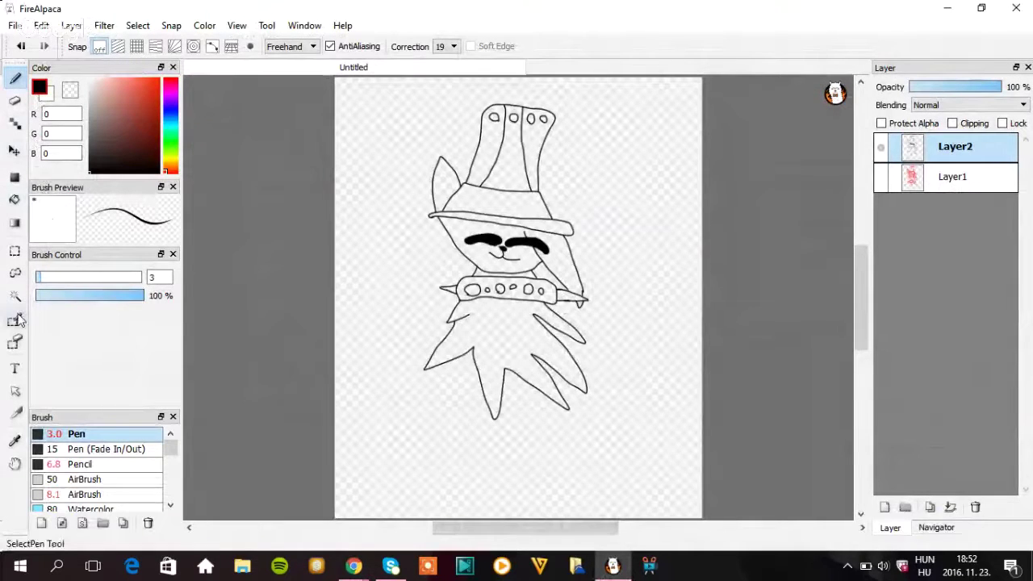
- Add a new layer above the line art and select the empty background around the character with the Magic Wand
click(884, 507)
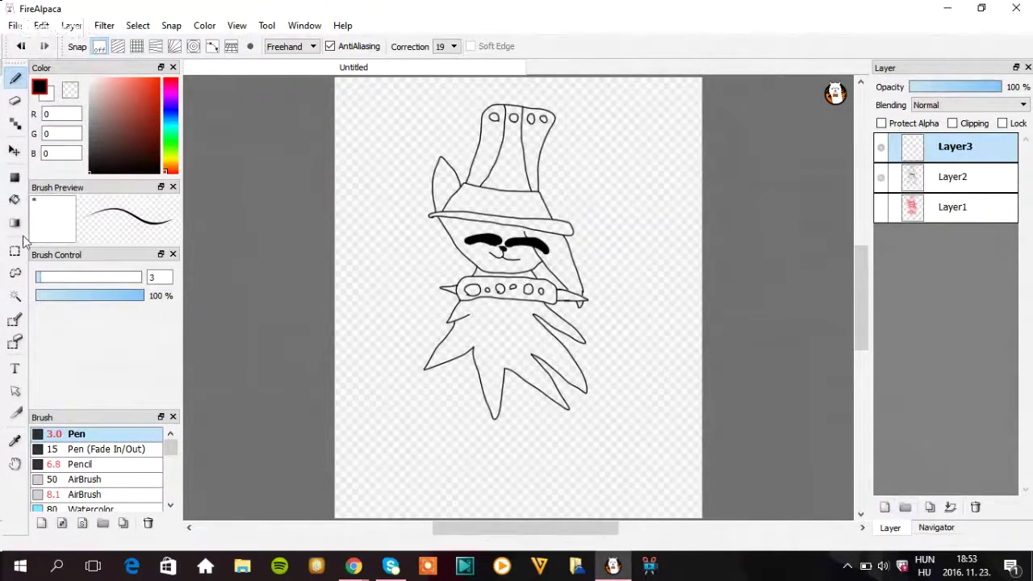
click(15, 295)
click(406, 224)
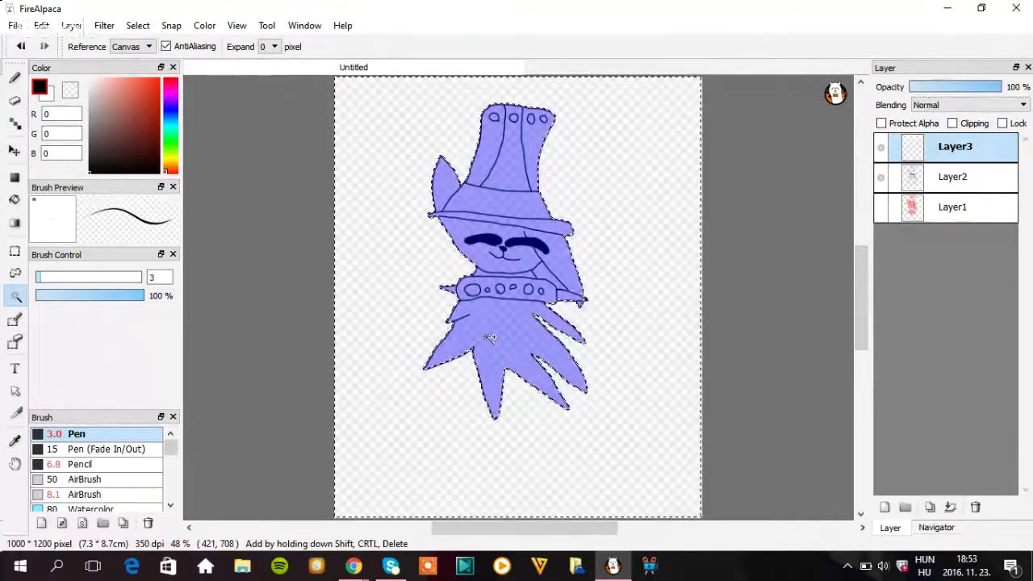
- Undo the Magic Wand selection around the character, stepping back and forth through the history
key(ctrl+z)
key(ctrl+z)
click(44, 46)
click(45, 46)
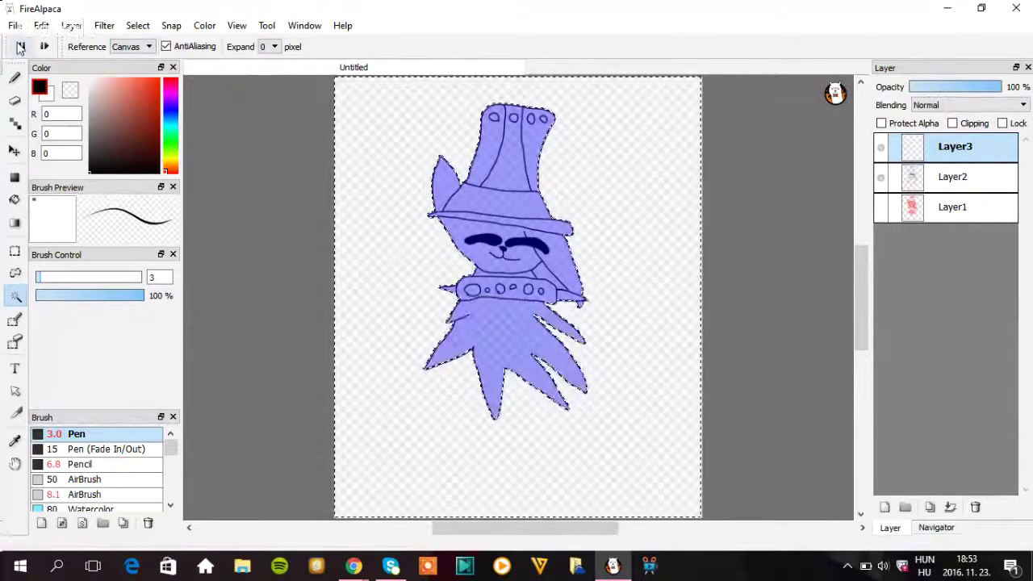
click(21, 46)
click(21, 46)
click(21, 46)
click(21, 46)
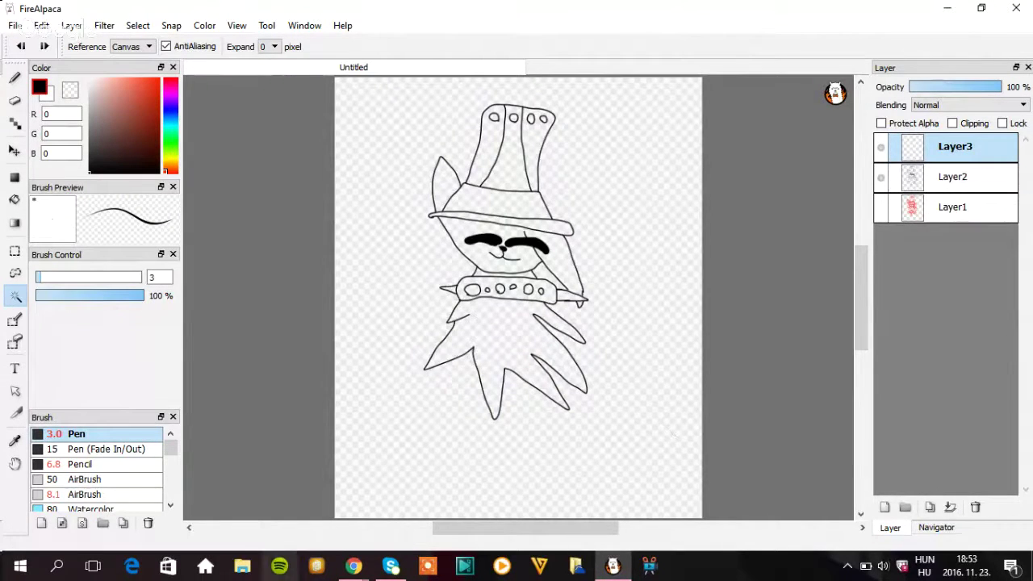
- Switch to the YouTube window in Chrome and search the web for "skorm" in a new tab
mouse_move(352, 568)
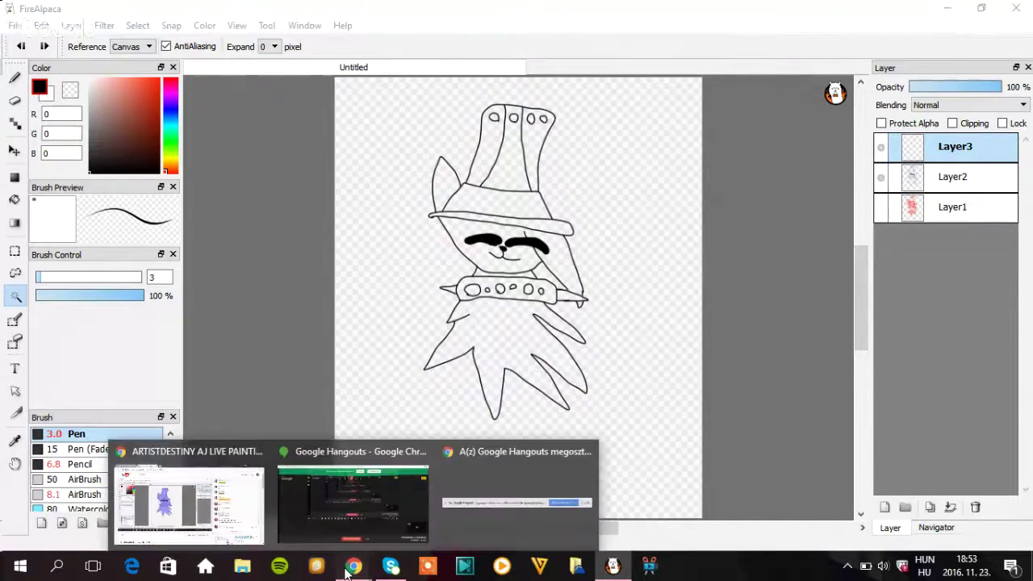
mouse_move(442, 531)
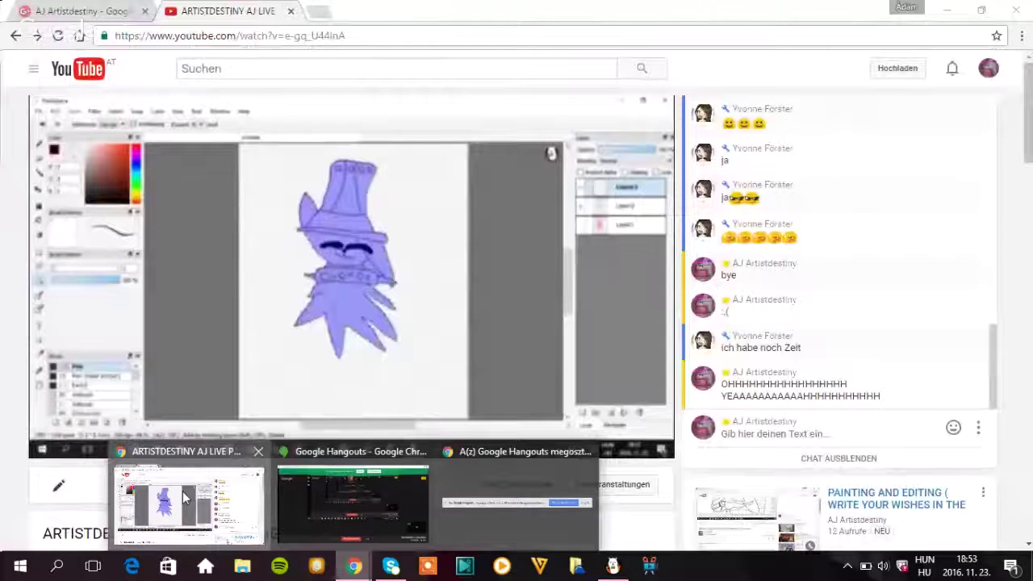
click(190, 504)
click(316, 13)
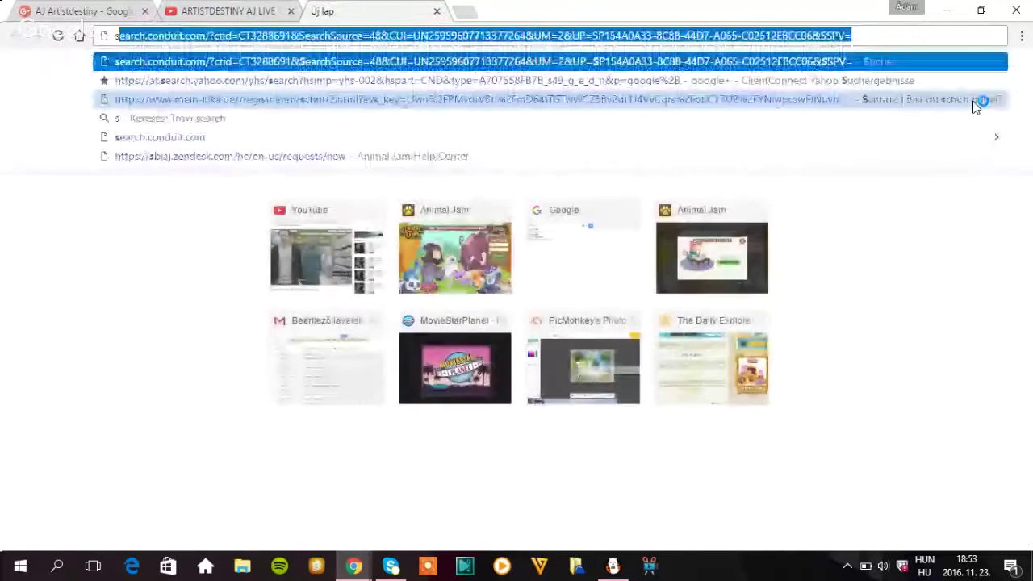
text(skorm)
key(Return)
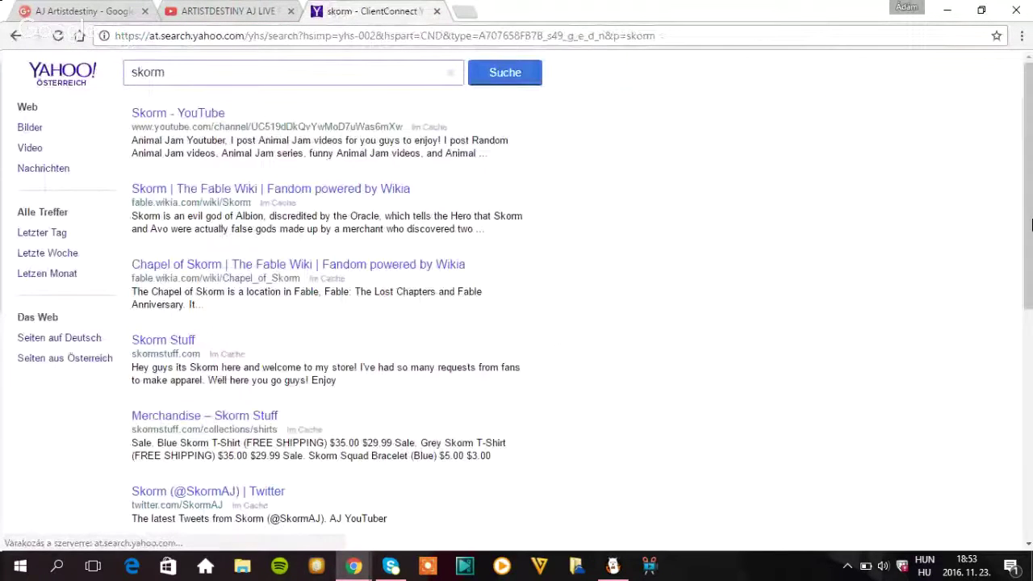
- Open the image results for "skorm" and look through the pictures of the blue wolf with the top hat
click(32, 129)
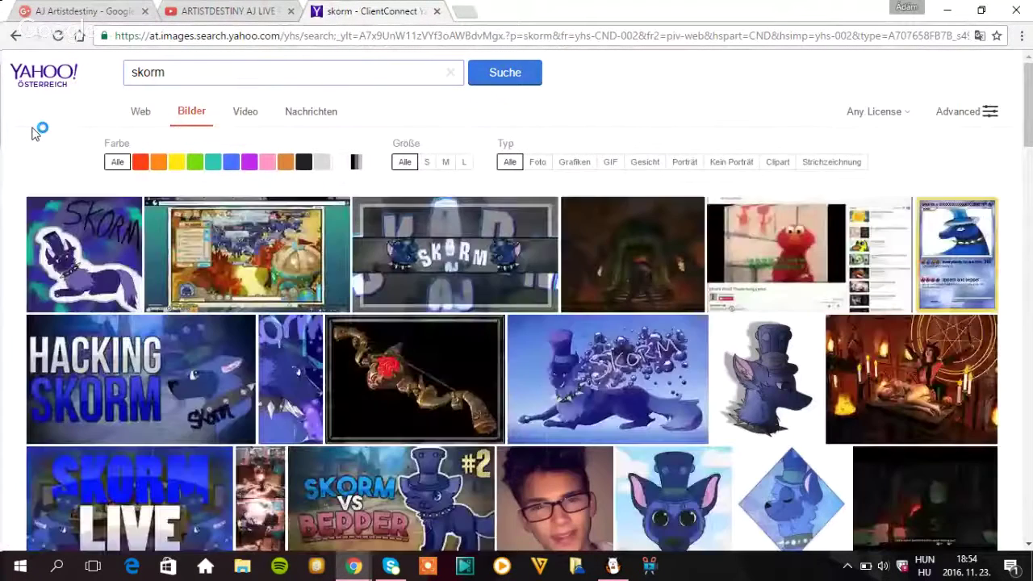
drag(1027, 111, 1027, 137)
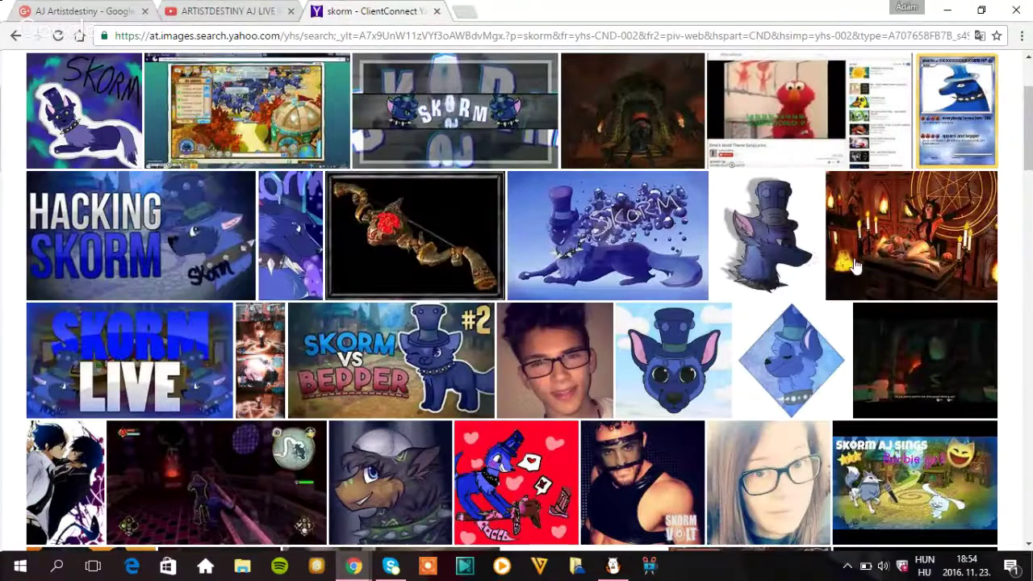
scroll(1030, 115, up, 1)
scroll(1029, 116, up, 1)
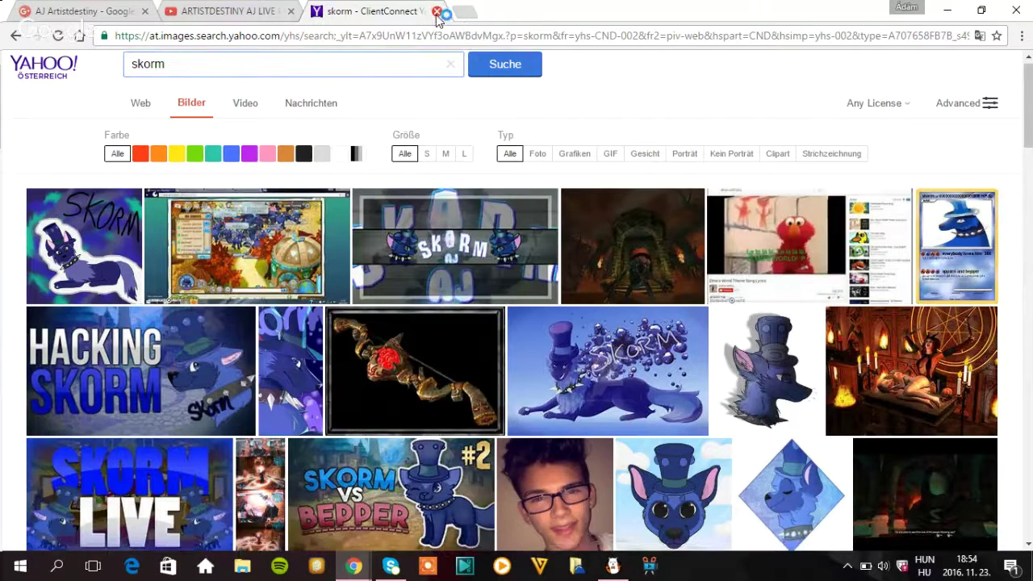
- Close the skorm image search page and switch to FireAlpaca
click(437, 11)
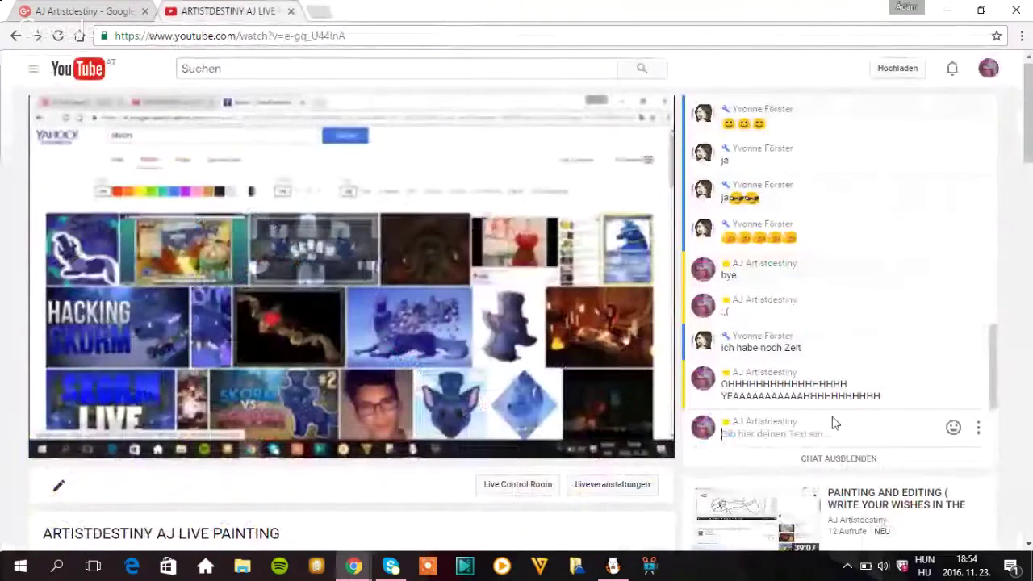
click(611, 566)
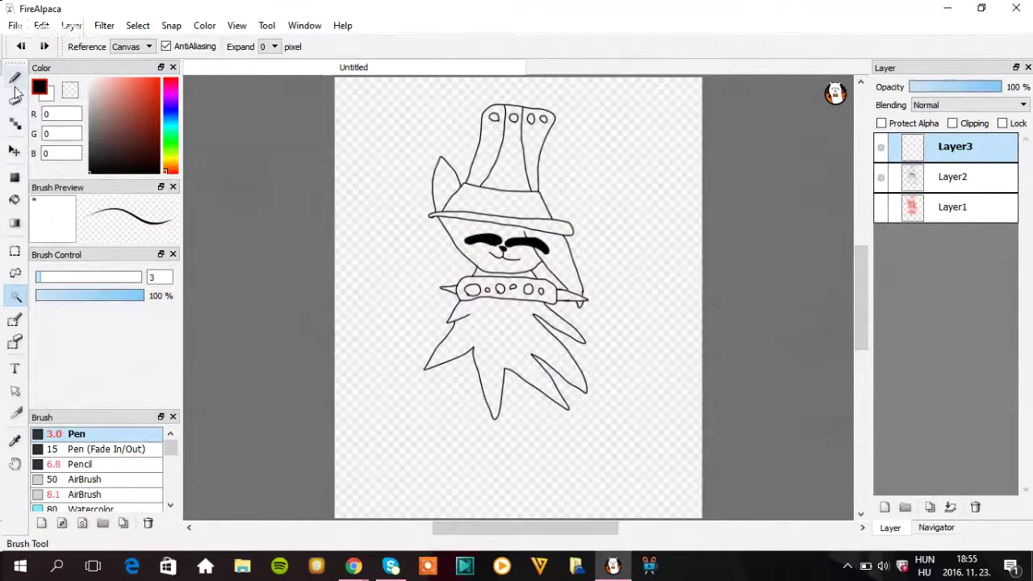
- Compare the line art around the face and collar with the red sketch on Layer1, and hide the sketch again
click(880, 208)
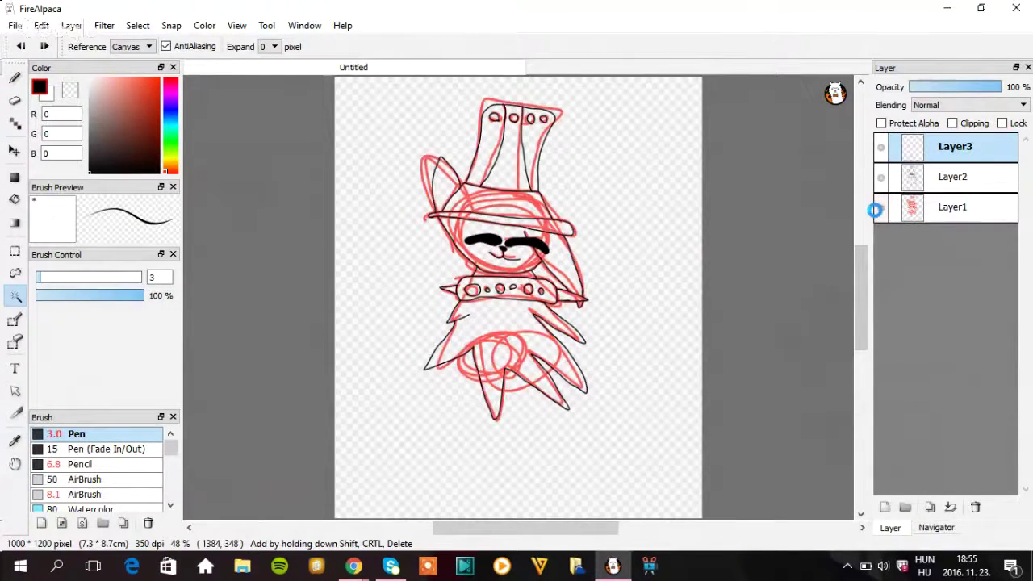
click(936, 527)
click(882, 91)
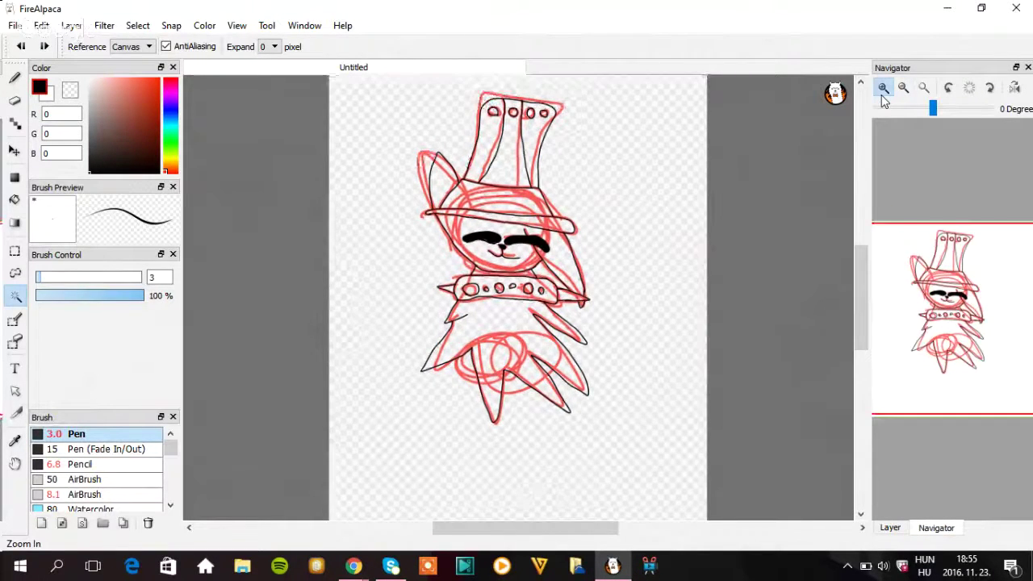
click(882, 90)
click(883, 90)
click(890, 527)
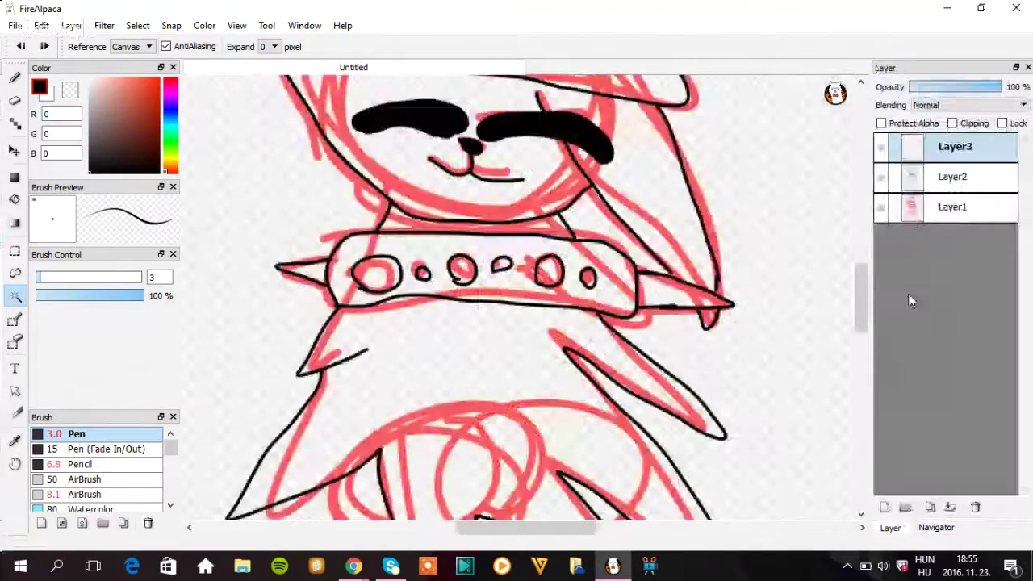
click(880, 207)
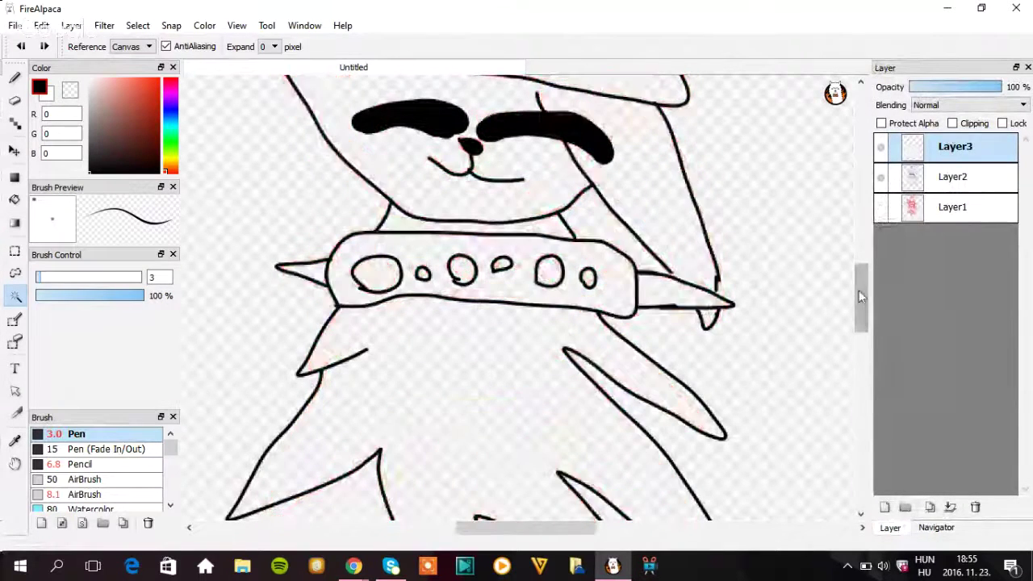
- Draw a curved black line above the closed eyes on Layer3 with the 3 px Pen, reaching from the cheek outline to the ear line
drag(859, 297, 860, 270)
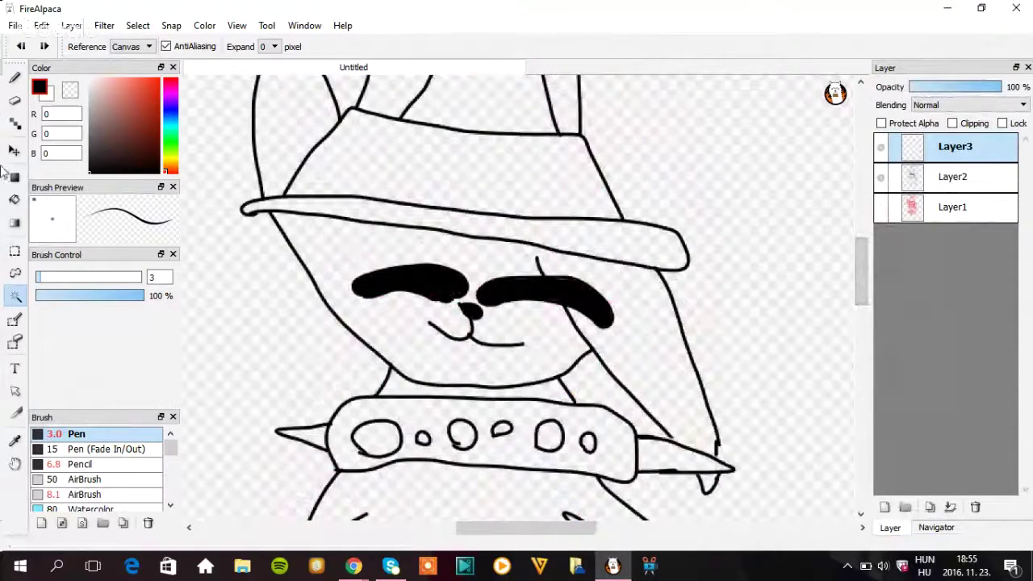
click(14, 77)
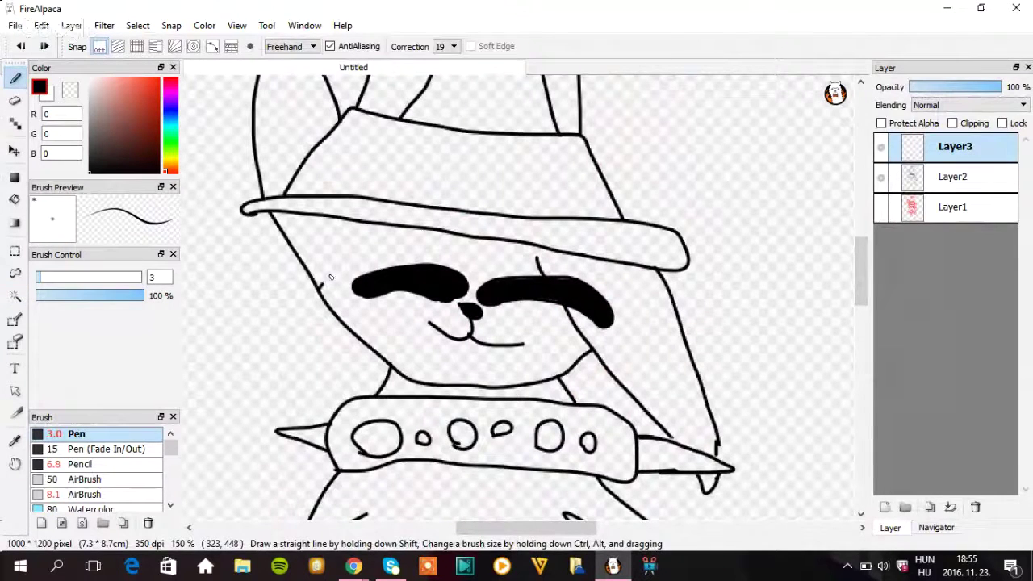
mouse_move(329, 278)
mouse_down()
mouse_move(372, 254)
mouse_move(456, 253)
mouse_move(539, 276)
mouse_up()
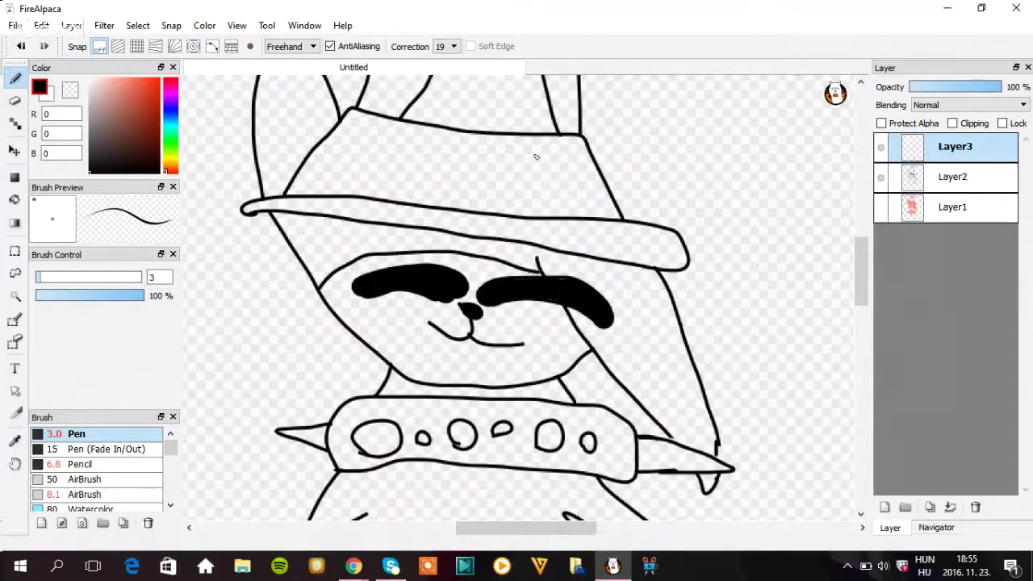
mouse_move(859, 296)
mouse_down()
mouse_move(861, 318)
mouse_move(870, 292)
mouse_up()
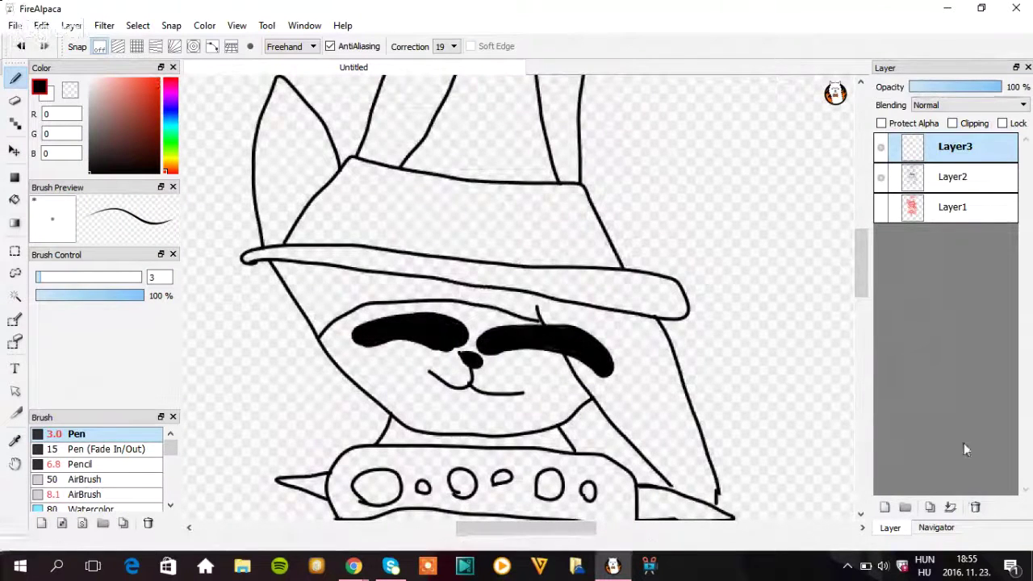
click(926, 528)
click(924, 88)
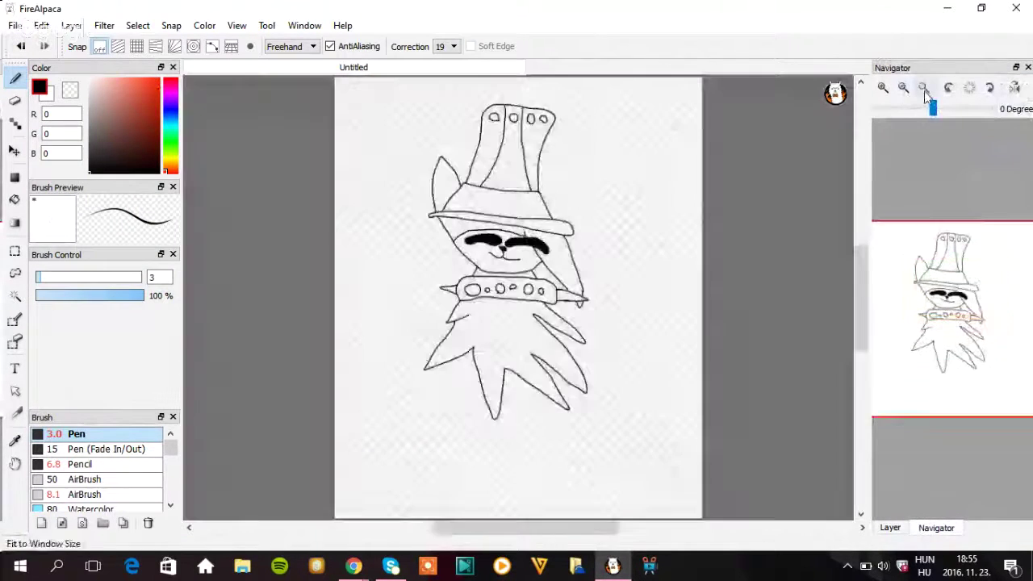
click(890, 527)
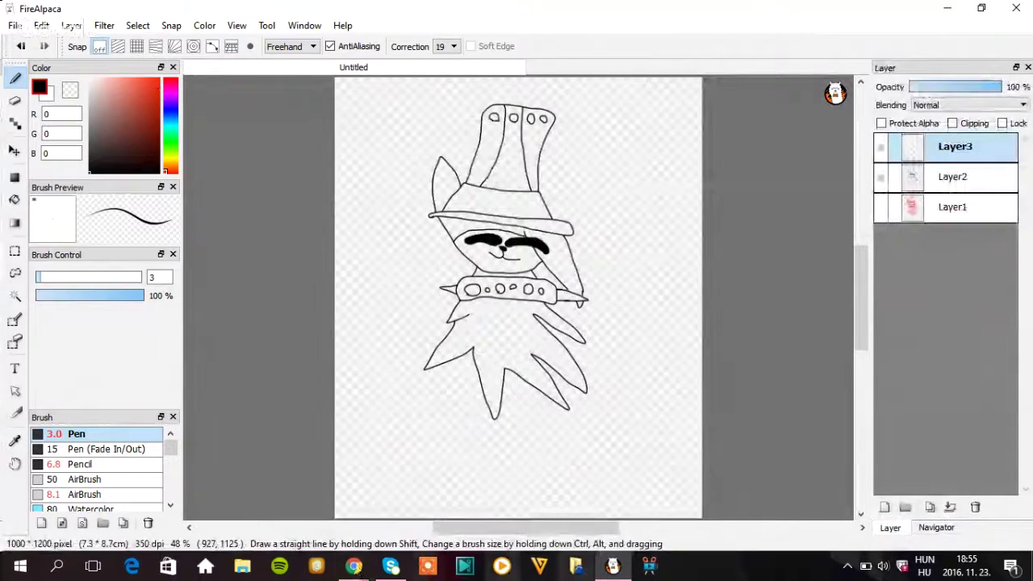
click(936, 528)
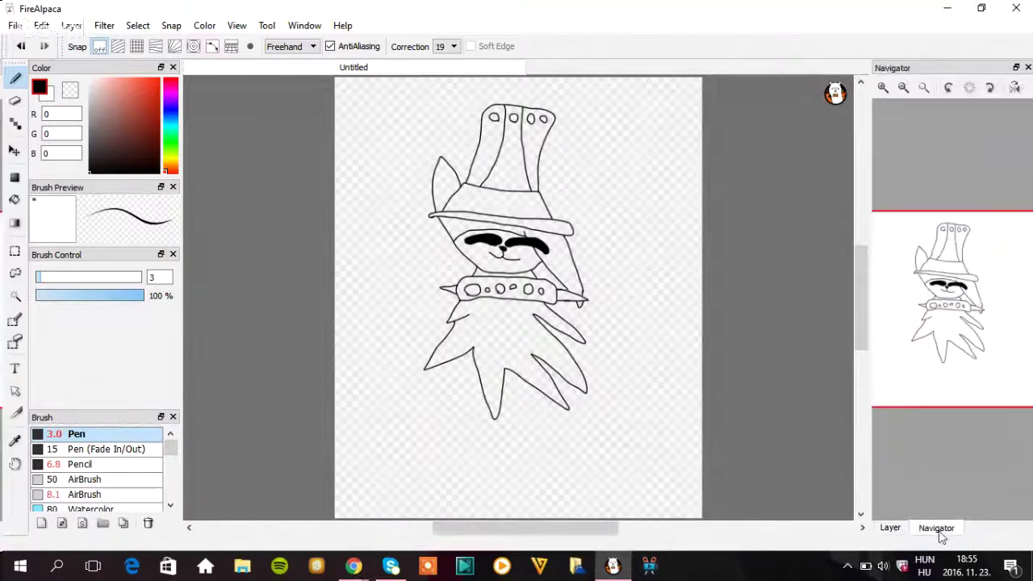
- Switch to the YouTube live stream page in Chrome, reload it and check the live chat for new messages
mouse_move(390, 566)
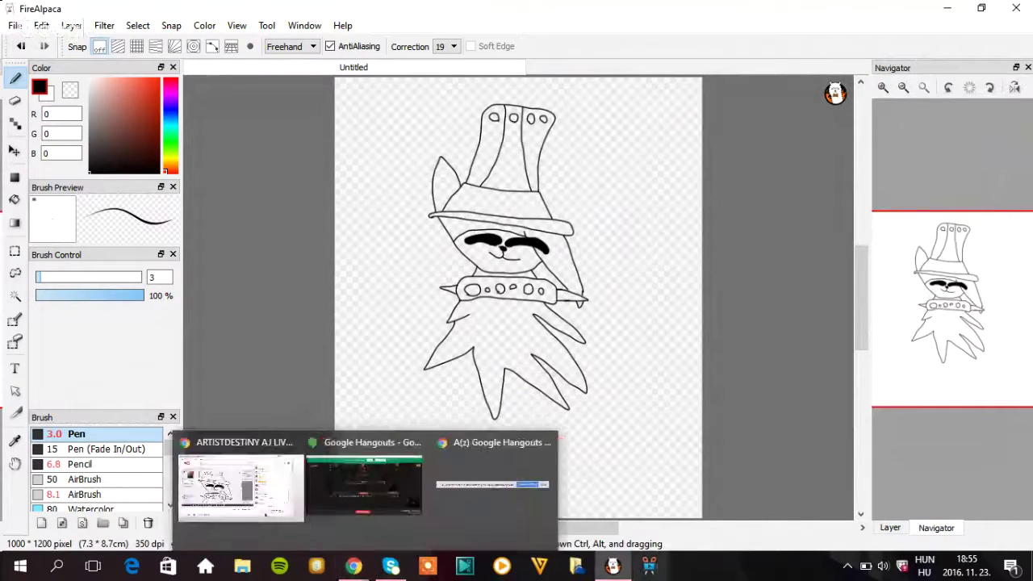
mouse_move(354, 566)
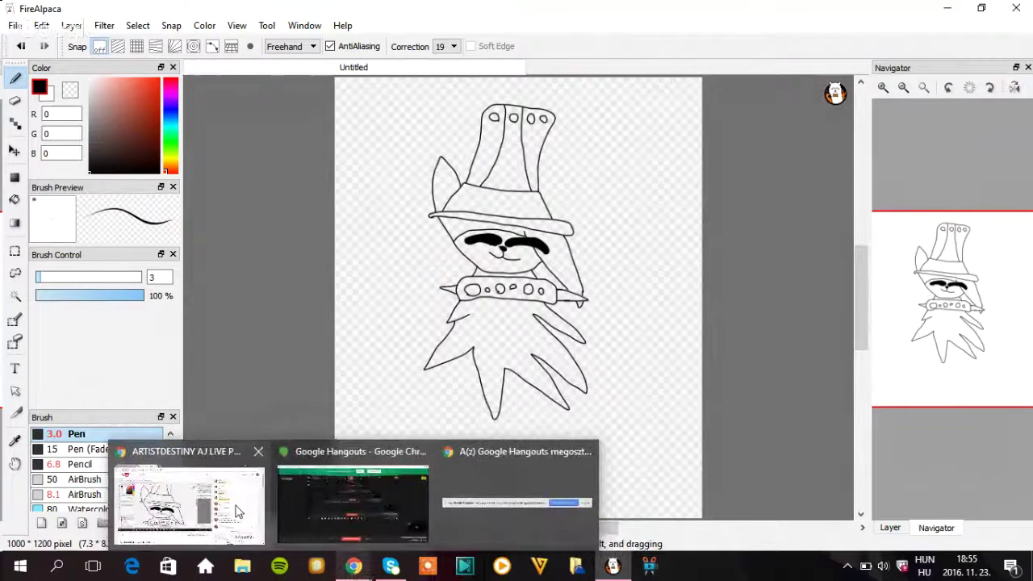
click(242, 510)
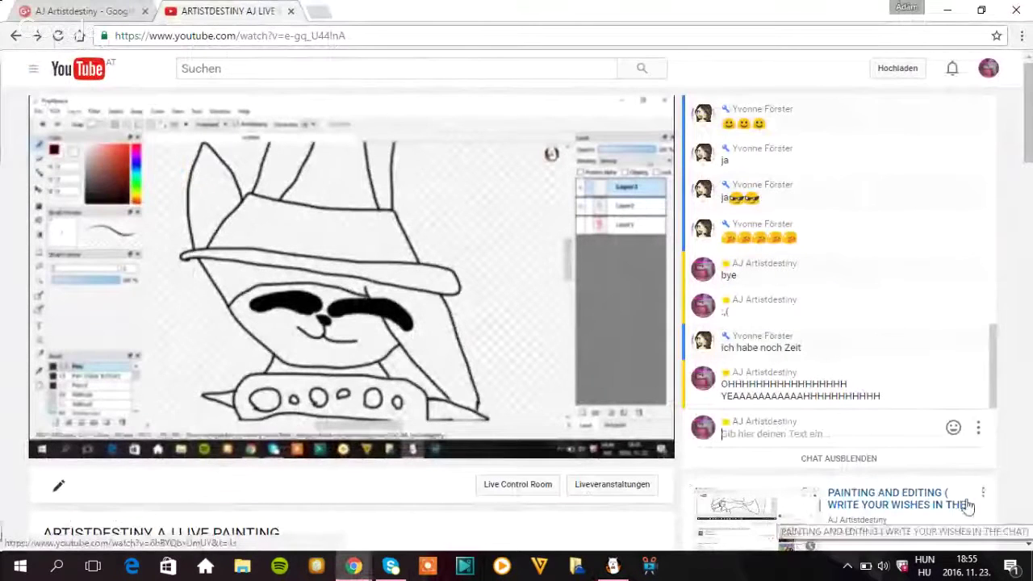
mouse_move(1029, 129)
mouse_down()
mouse_move(1029, 157)
mouse_move(1030, 126)
mouse_up()
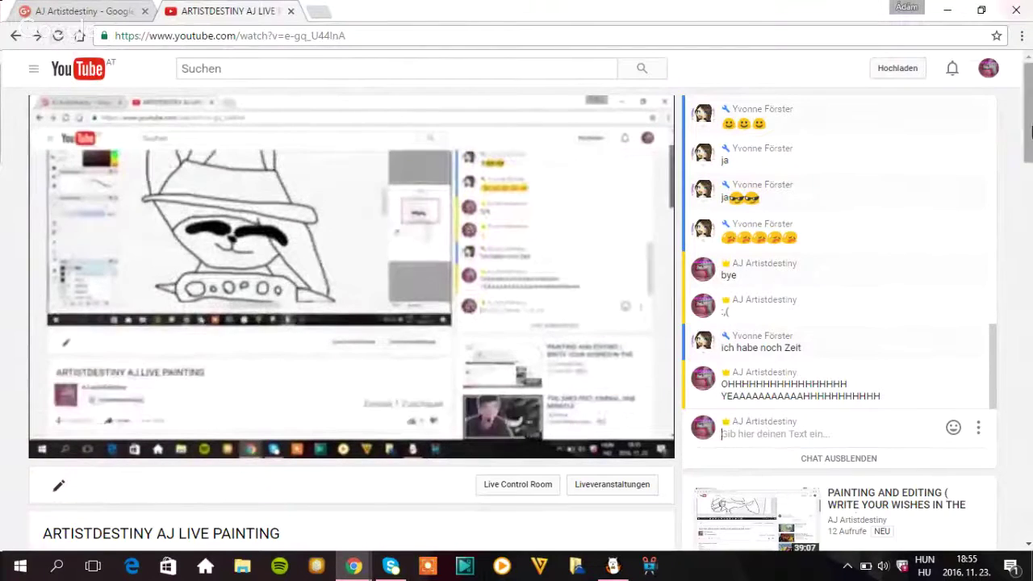
mouse_move(1024, 127)
mouse_down()
mouse_move(1025, 193)
mouse_move(1029, 121)
mouse_up()
click(58, 36)
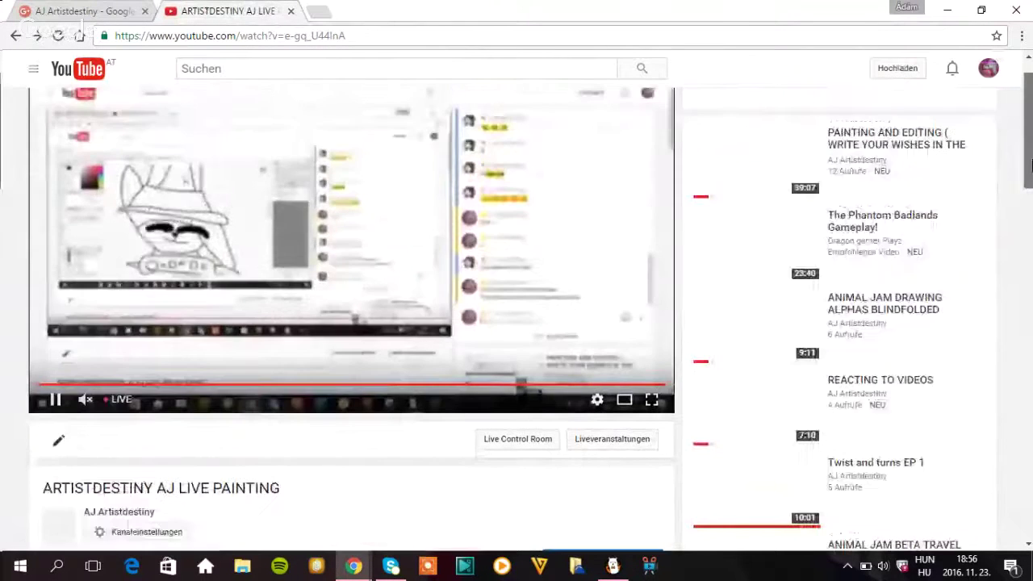
mouse_move(1021, 165)
mouse_down()
mouse_move(1021, 200)
mouse_move(1020, 148)
mouse_up()
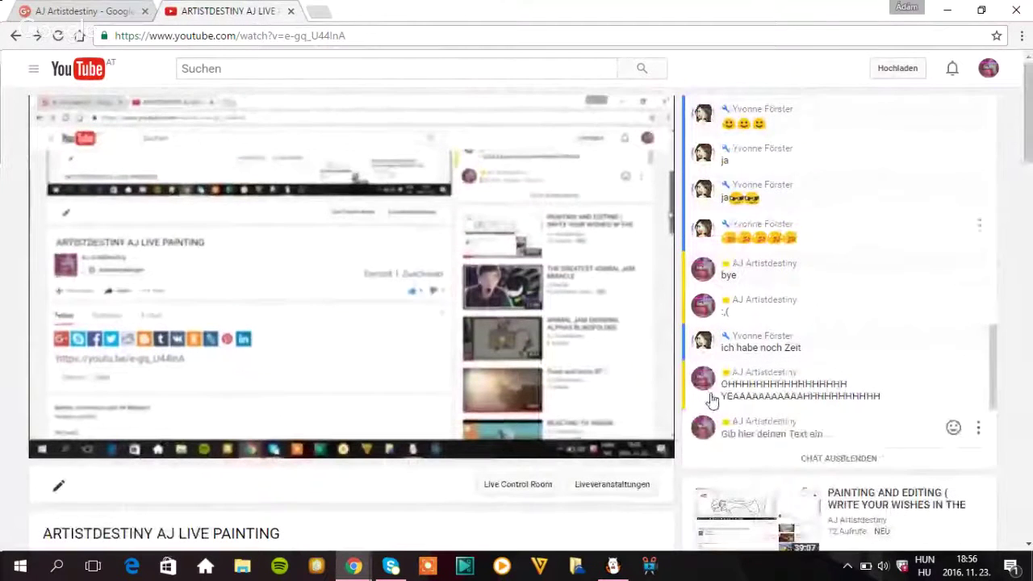
- Switch back to FireAlpaca and set the foreground color to dark blue, RGB 0, 52, 153
click(611, 567)
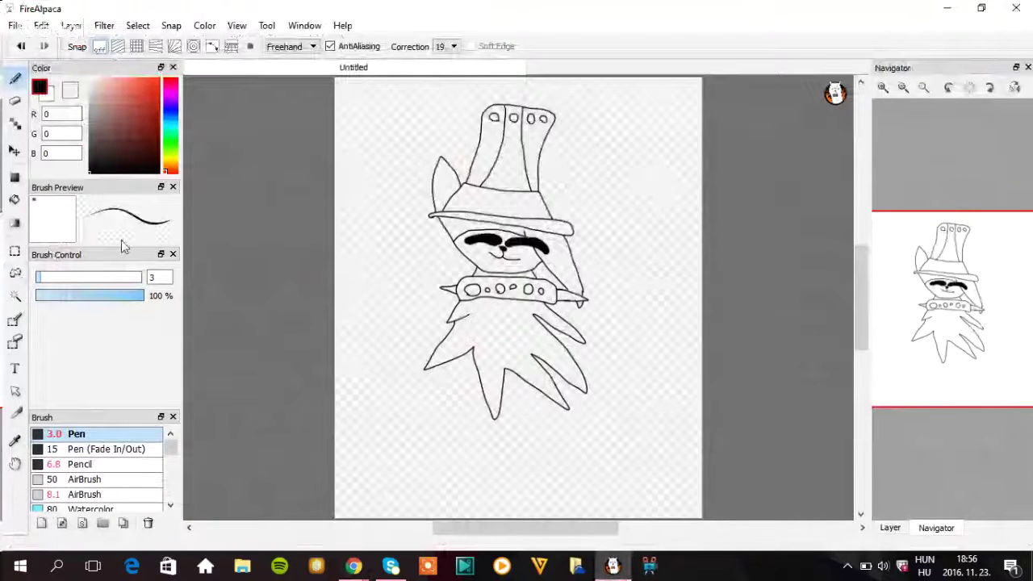
click(168, 117)
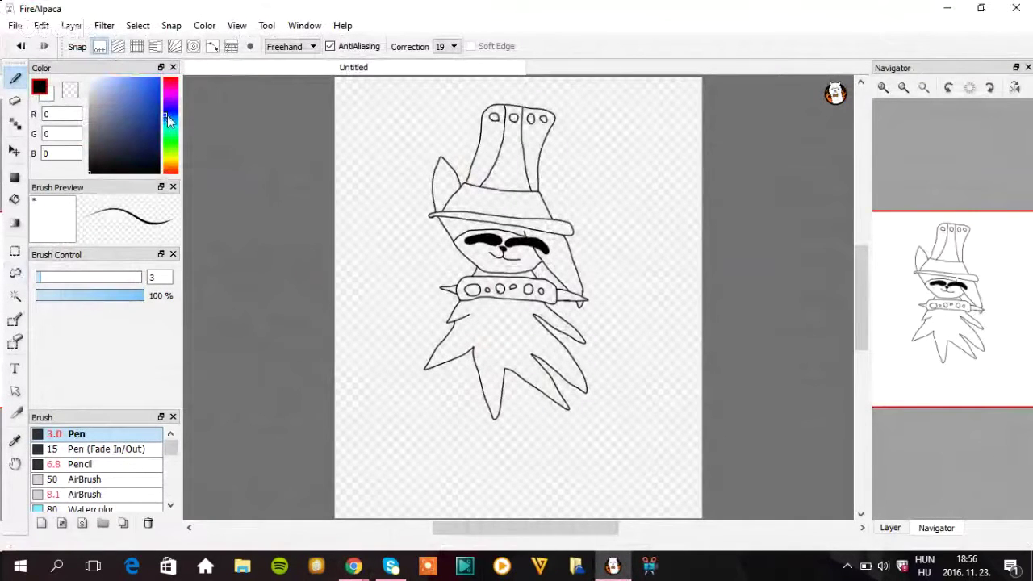
mouse_move(148, 115)
mouse_down()
mouse_move(173, 144)
mouse_move(170, 121)
mouse_up()
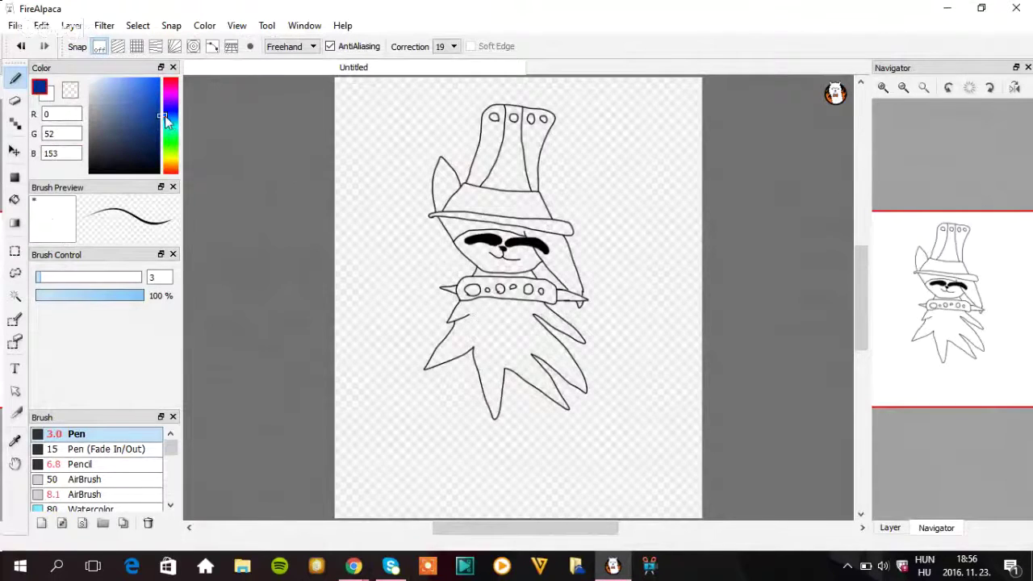
- Select the face, neck and chest fur areas with the Magic Wand, using Canvas as the reference
click(16, 297)
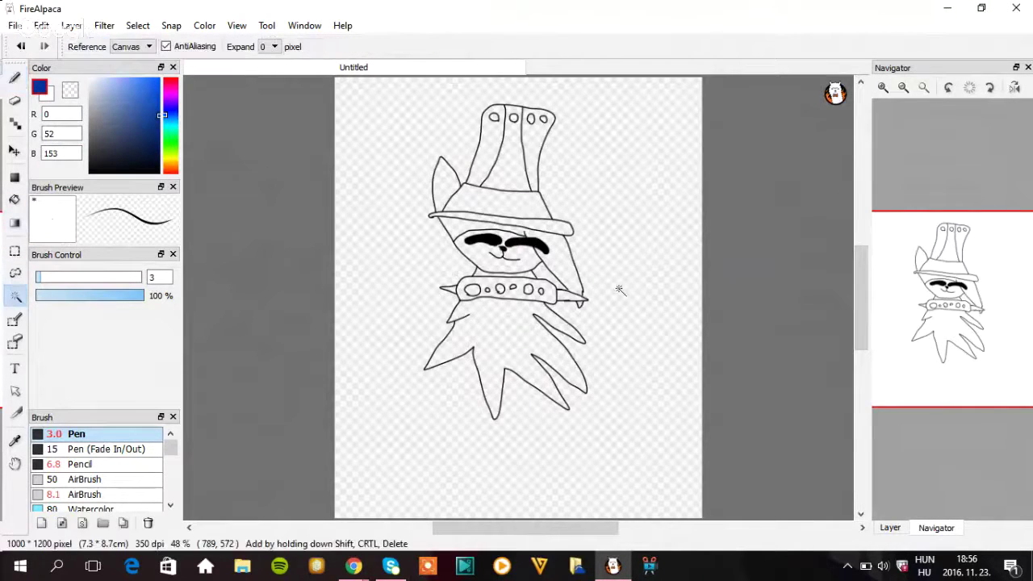
click(484, 257)
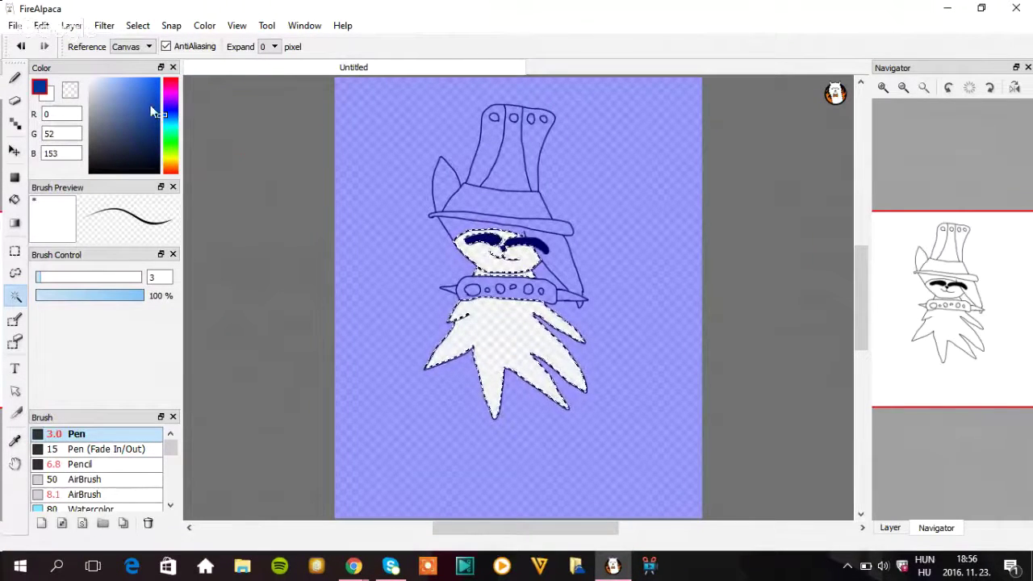
- Try filling the selected face and chest fur with the dark blue and deselecting, and undo back to the unfilled selection
click(14, 200)
click(508, 343)
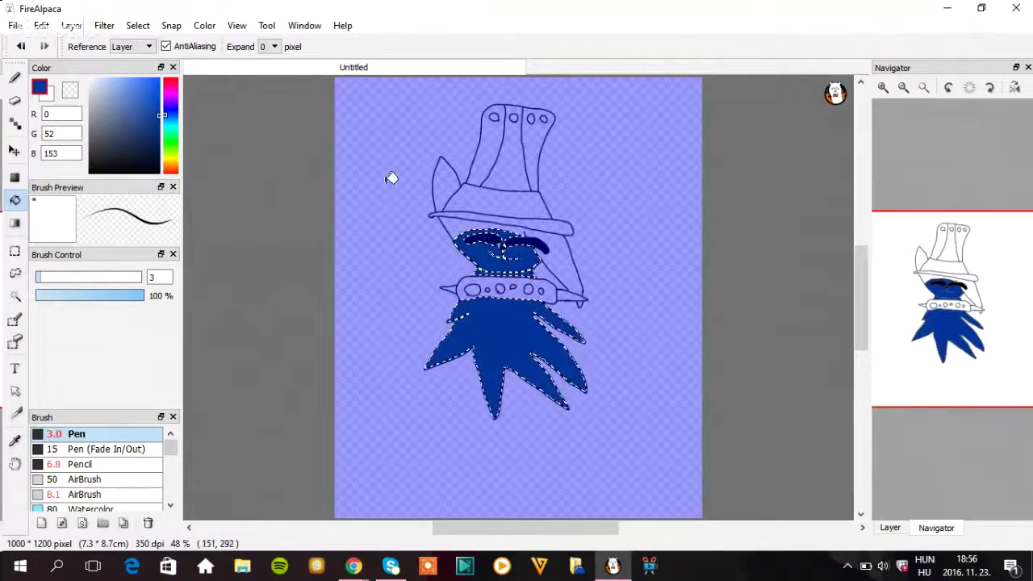
key(ctrl+d)
key(ctrl+z)
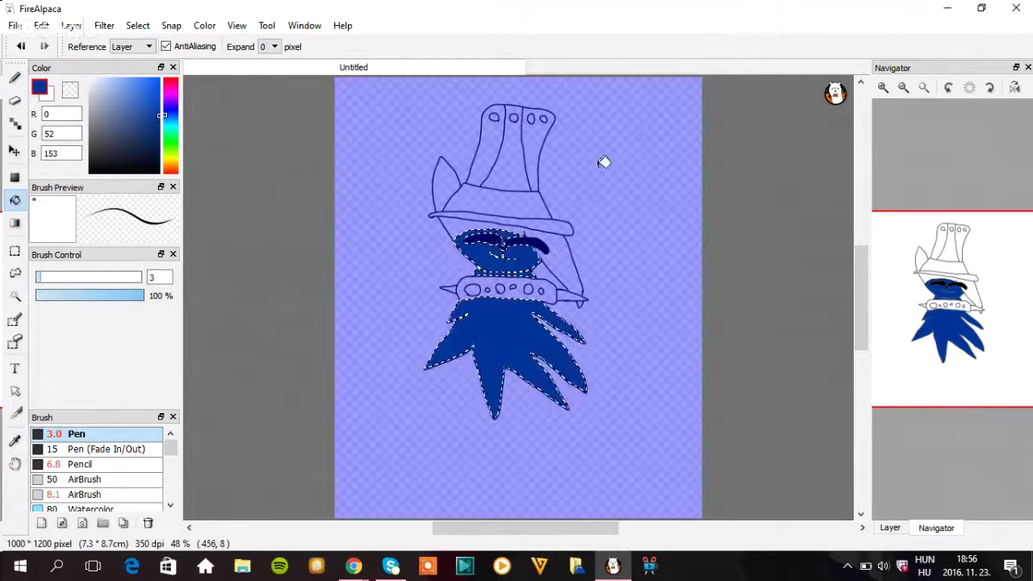
click(131, 28)
click(180, 60)
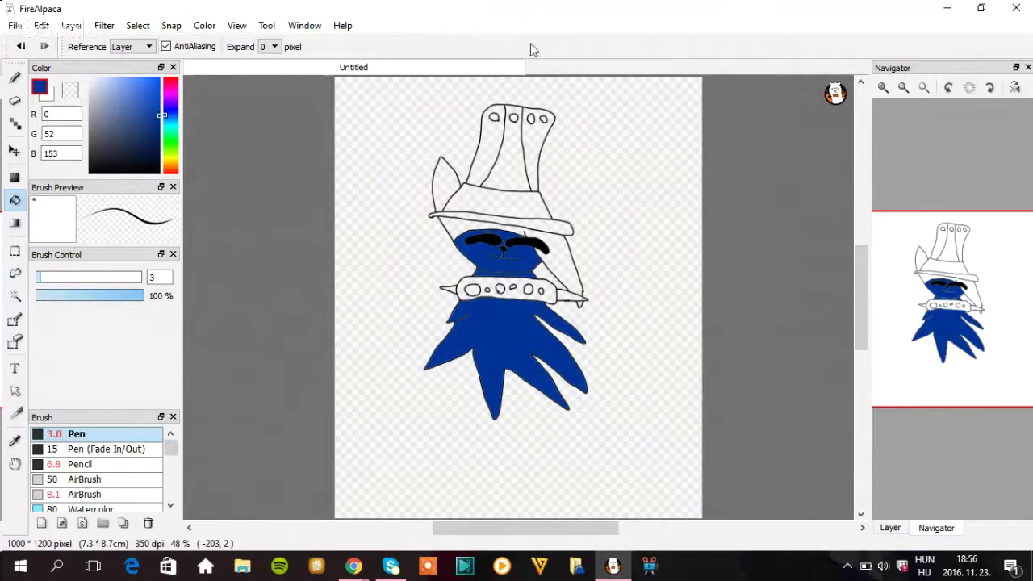
click(21, 49)
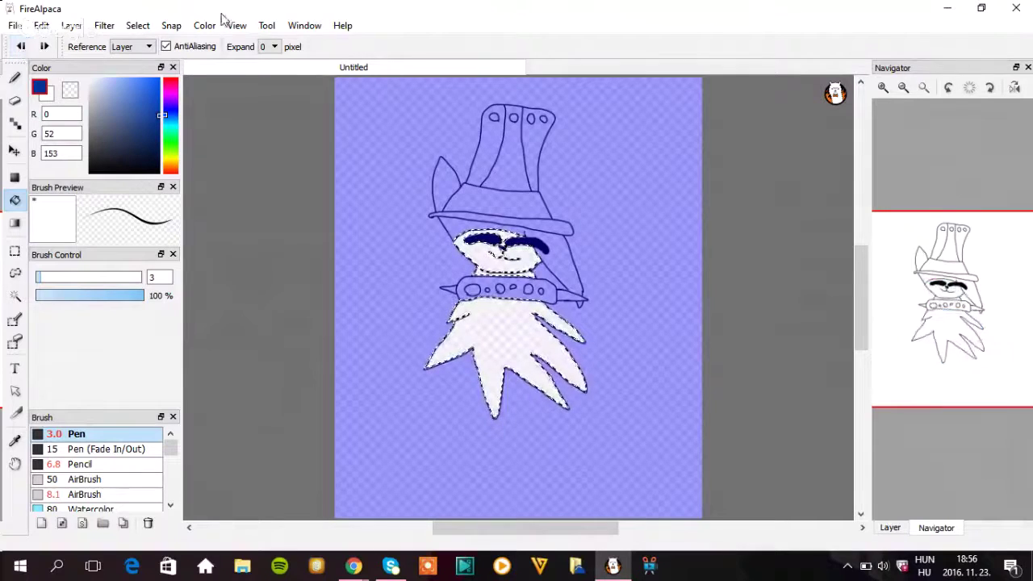
- Contract the face and chest fur selection by 1 pixel
click(139, 27)
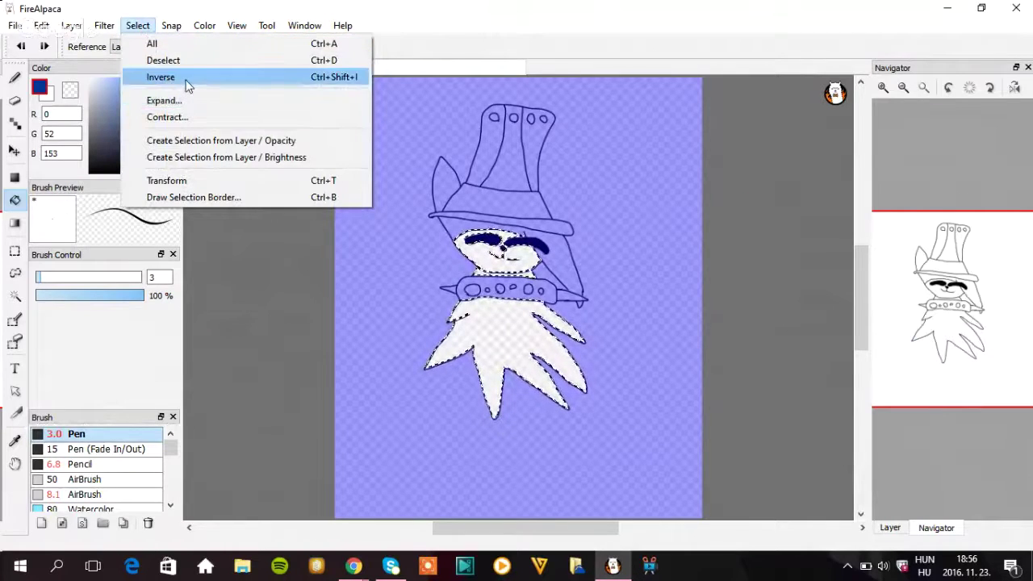
click(181, 125)
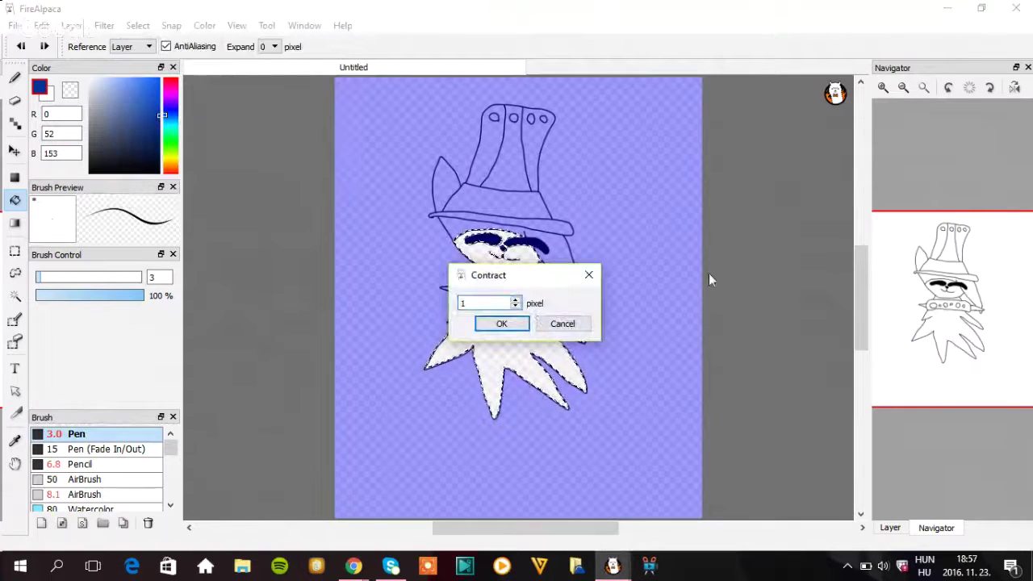
click(501, 324)
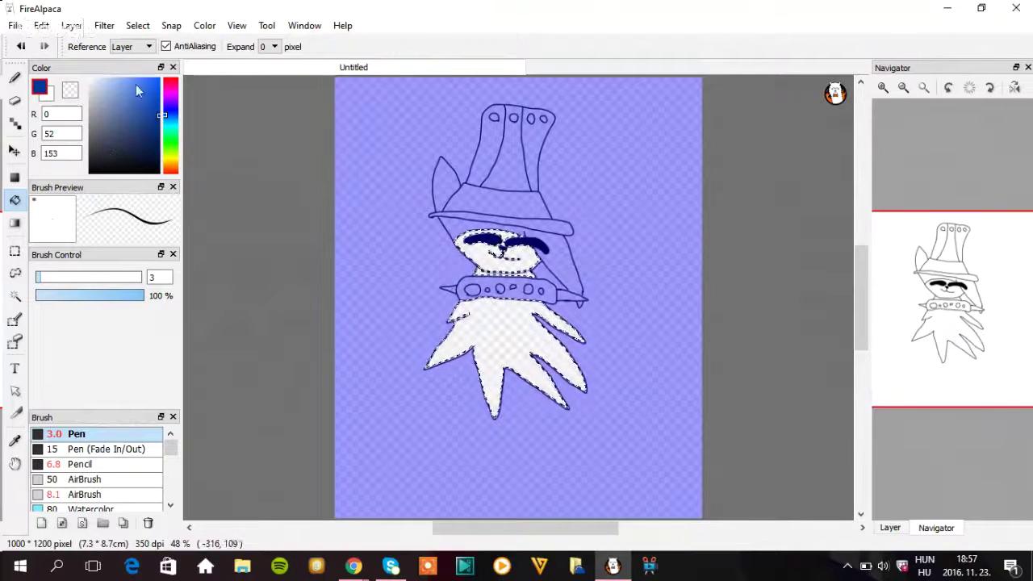
- Expand the face and chest fur selection by 3 pixels
click(876, 89)
click(883, 87)
click(883, 87)
click(882, 87)
click(883, 88)
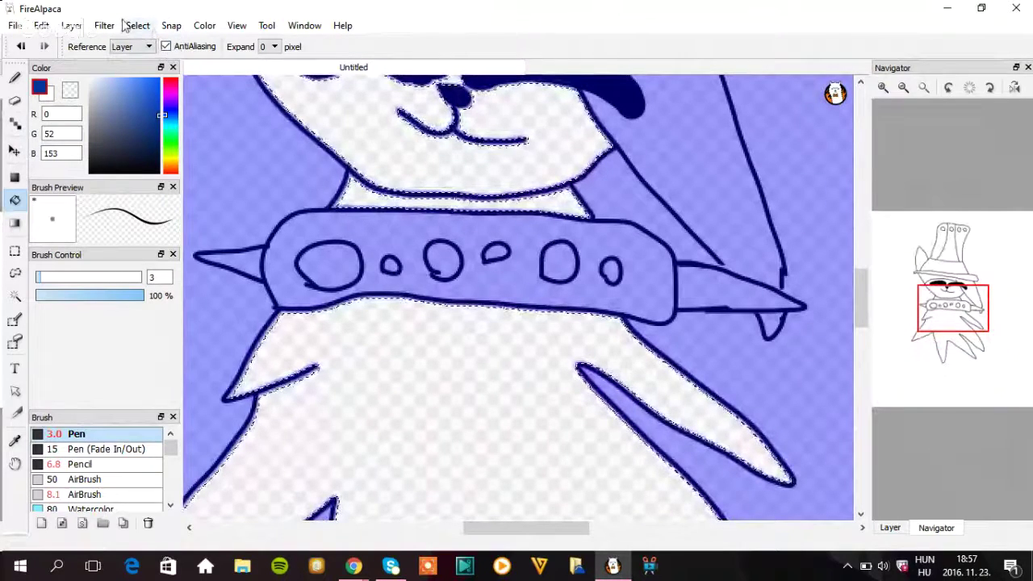
click(171, 25)
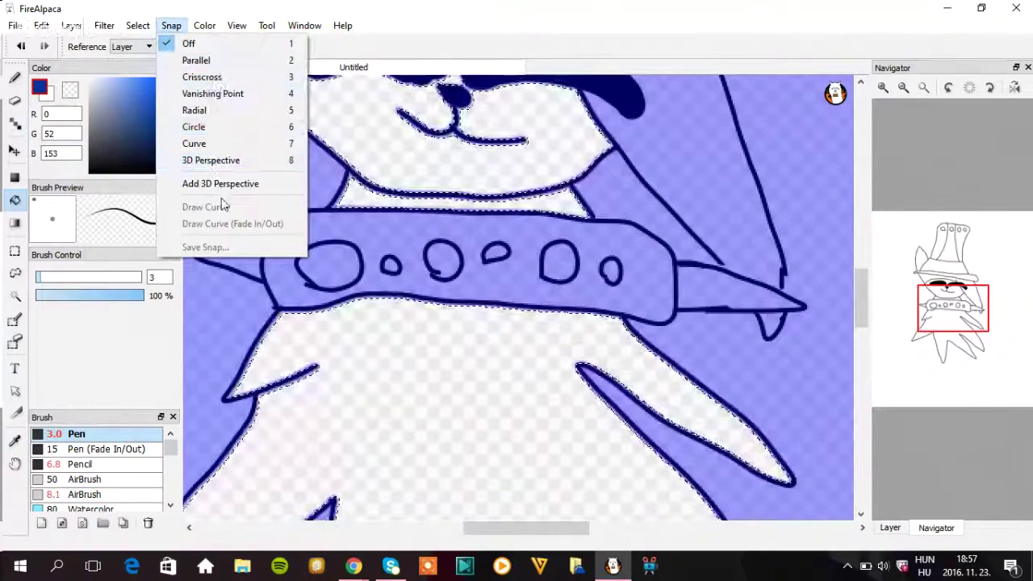
click(135, 25)
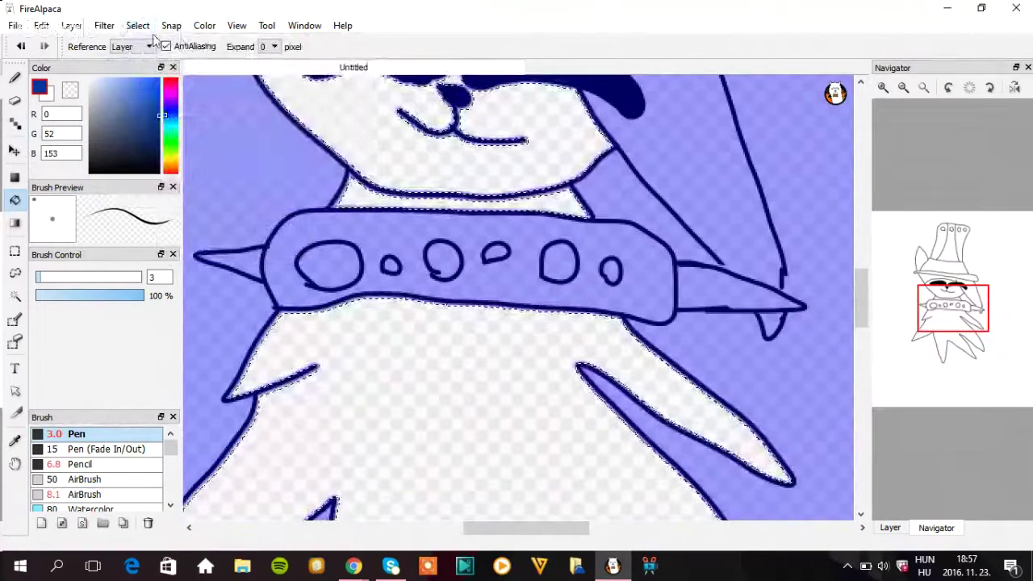
click(137, 25)
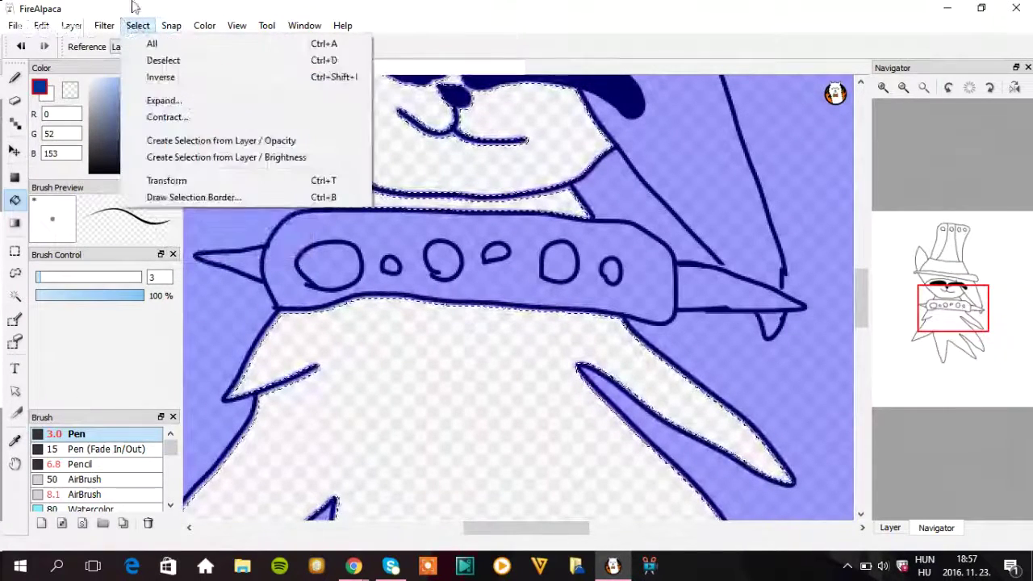
click(159, 103)
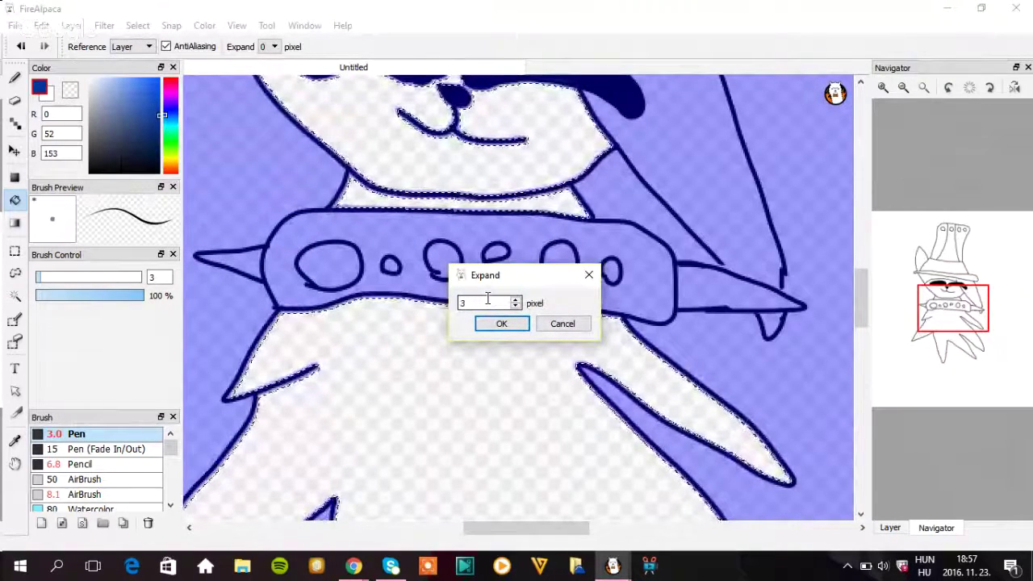
click(501, 323)
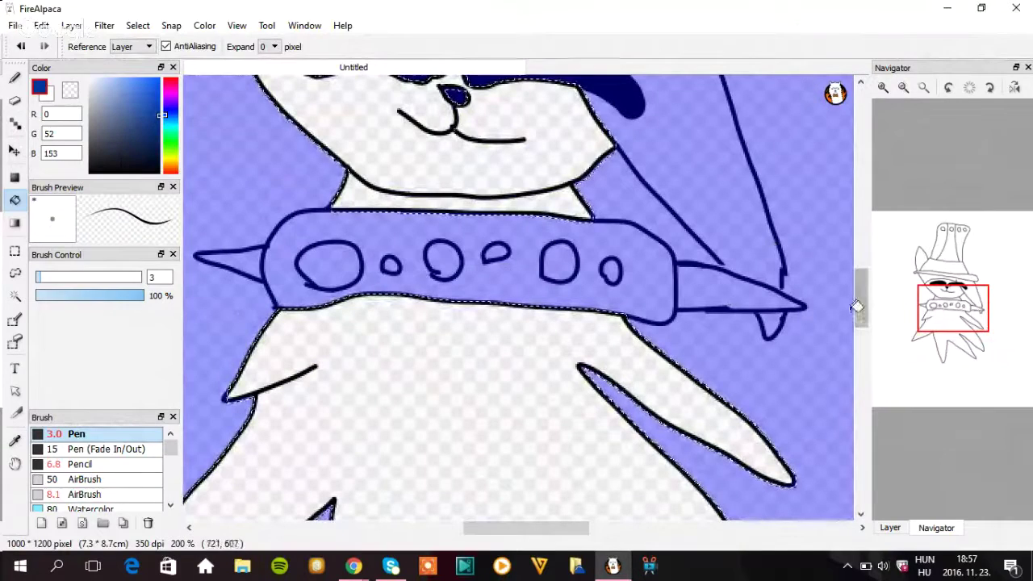
- Try filling the expanded face, neck and chest selection with the dark blue, and undo the fill
drag(855, 309, 863, 271)
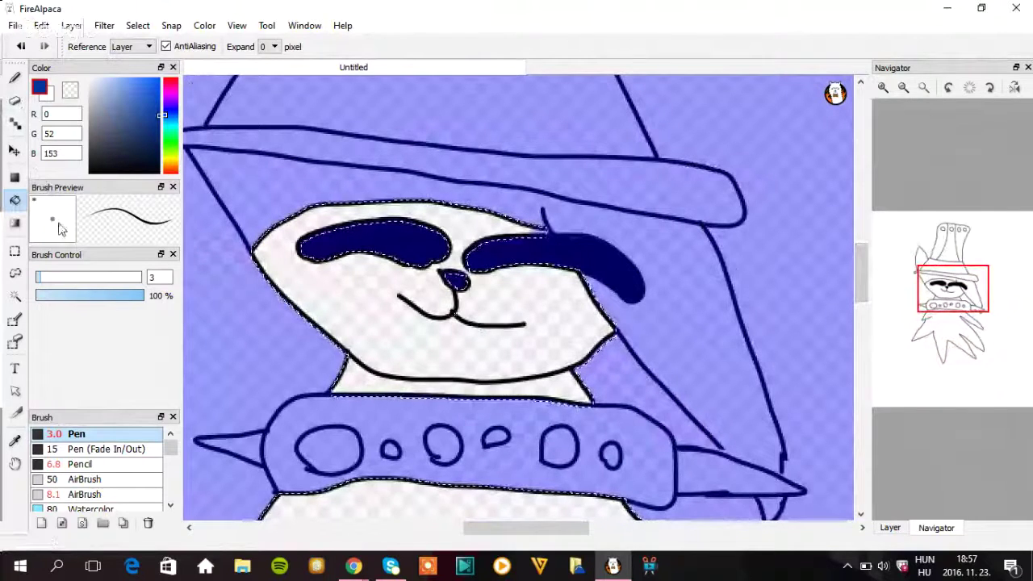
click(393, 316)
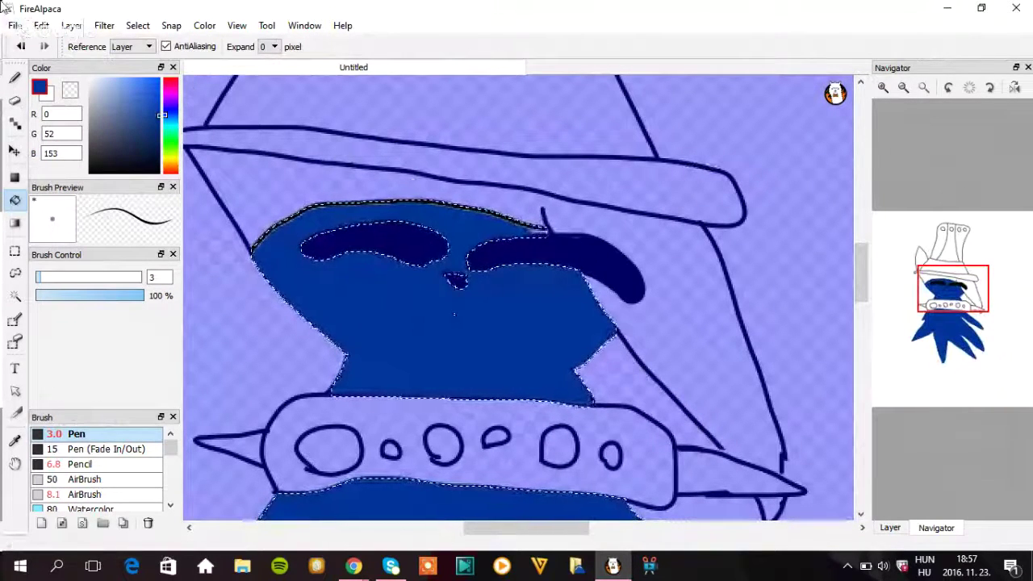
click(20, 46)
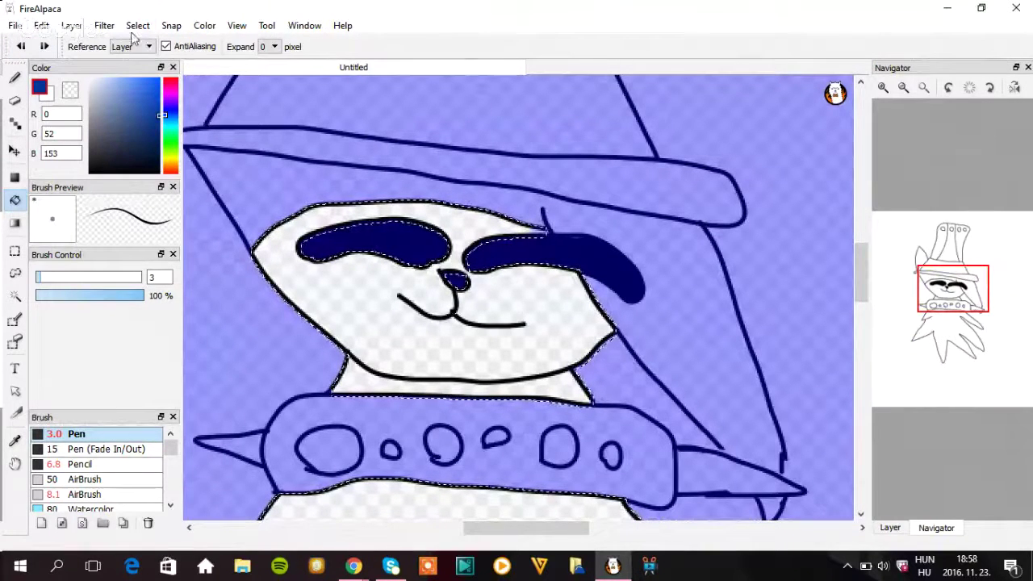
- Contract the face and fur selection by 1 pixel, try filling it with the dark blue, and undo the fill
click(262, 48)
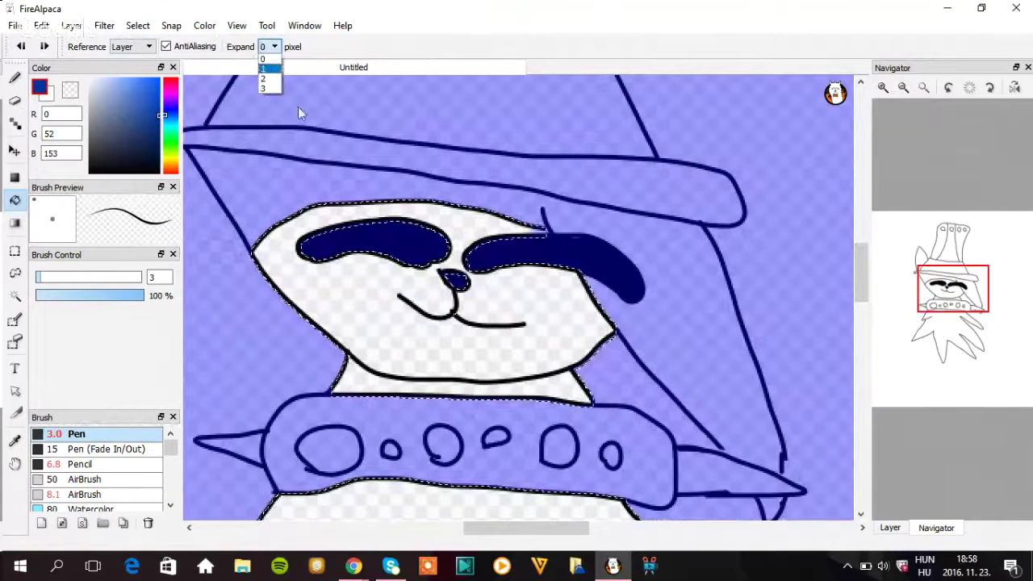
click(138, 26)
click(161, 116)
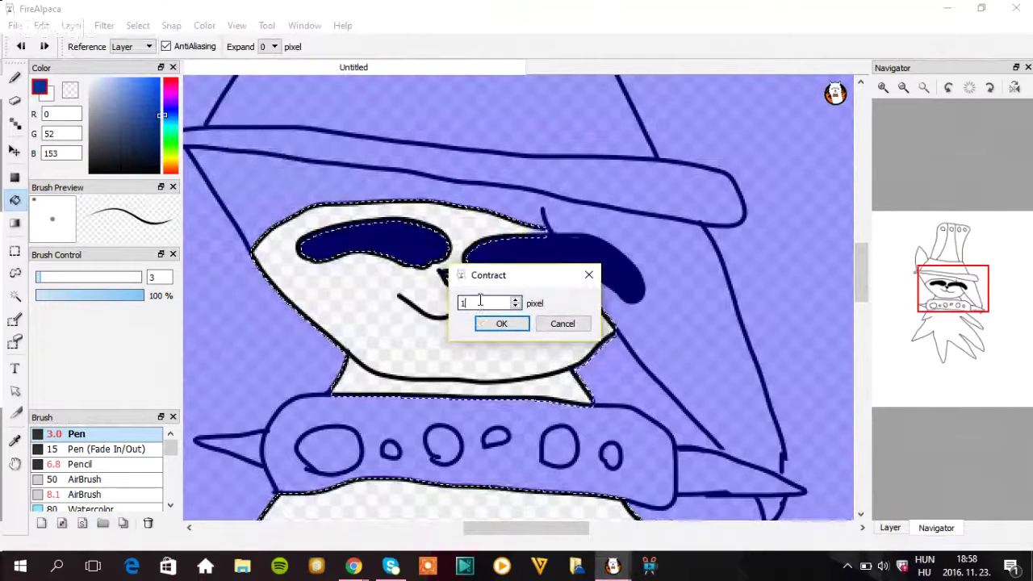
click(520, 323)
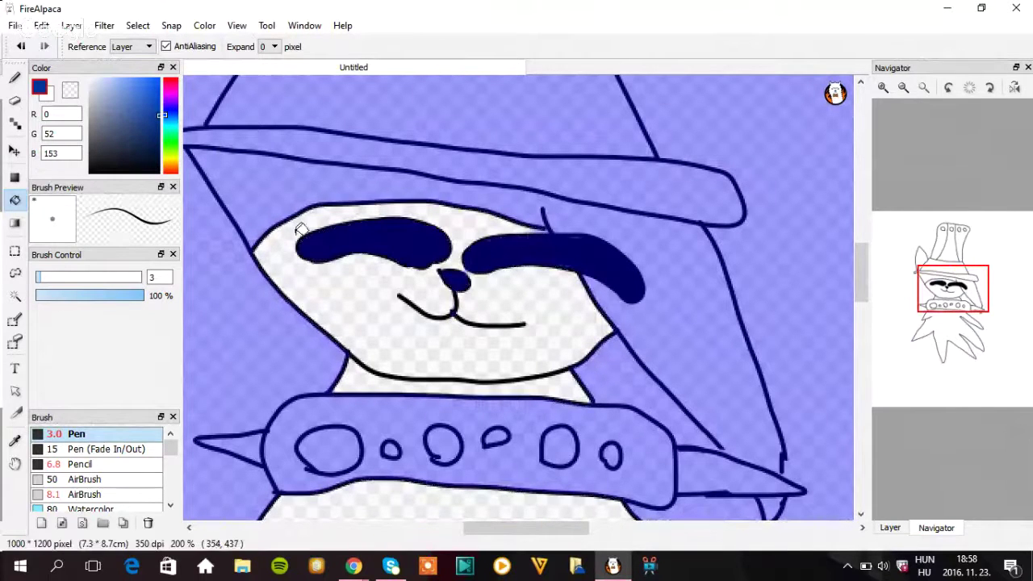
click(393, 318)
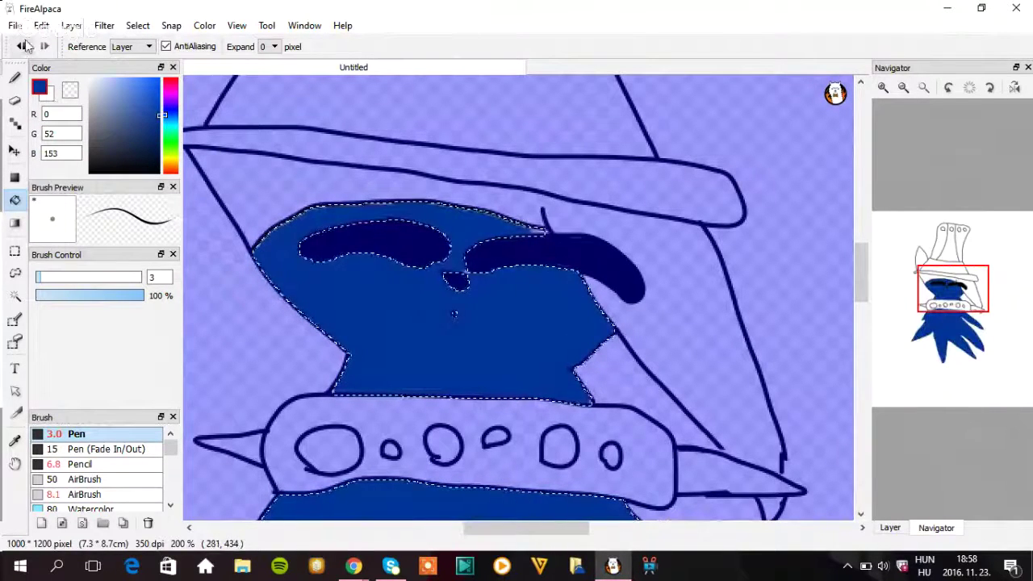
click(20, 46)
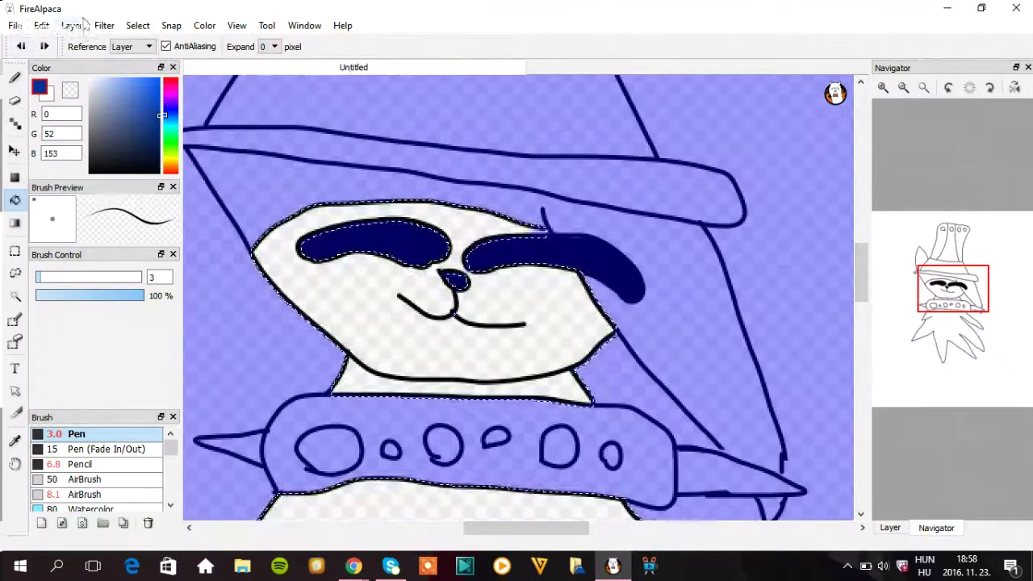
- Clear the selection and reselect the face, neck and chest fur with the Magic Wand, using Canvas as the reference
click(138, 25)
click(150, 60)
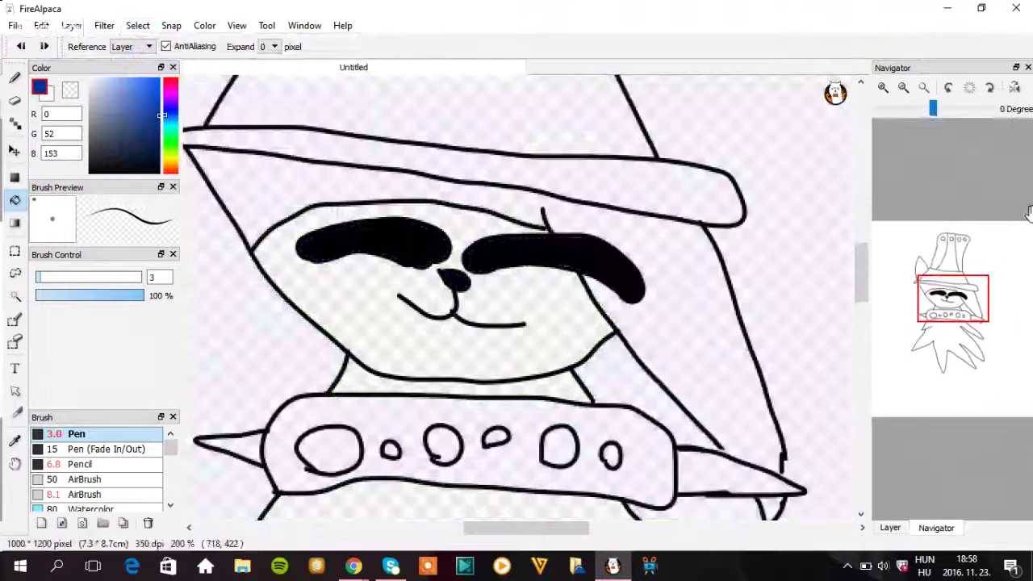
click(14, 295)
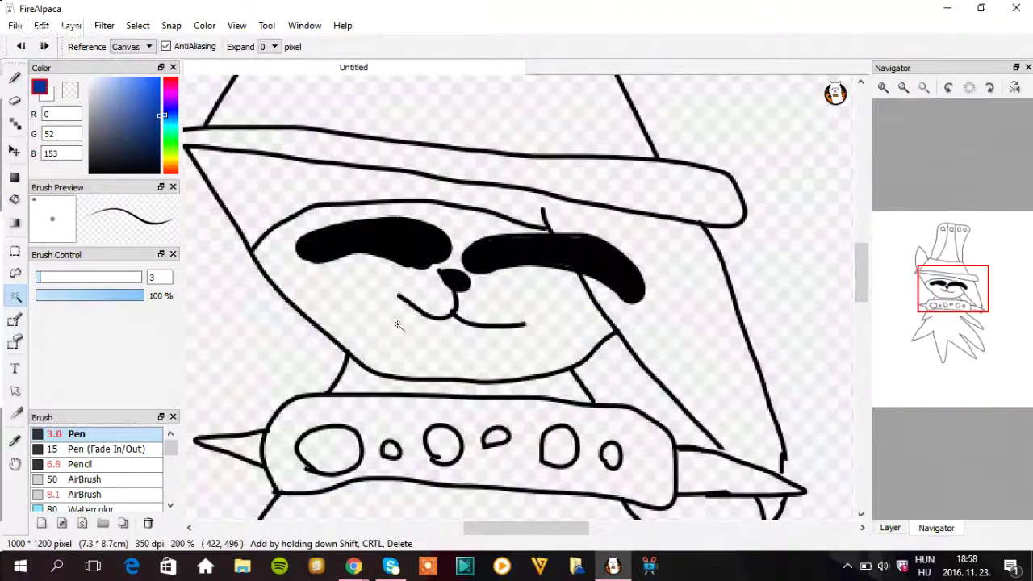
click(397, 325)
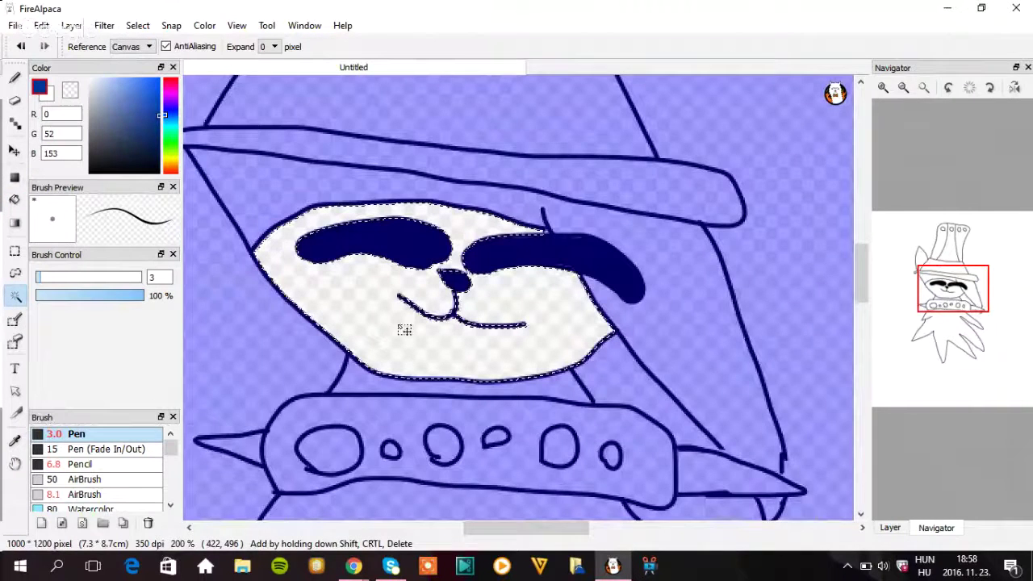
shift+click(562, 386)
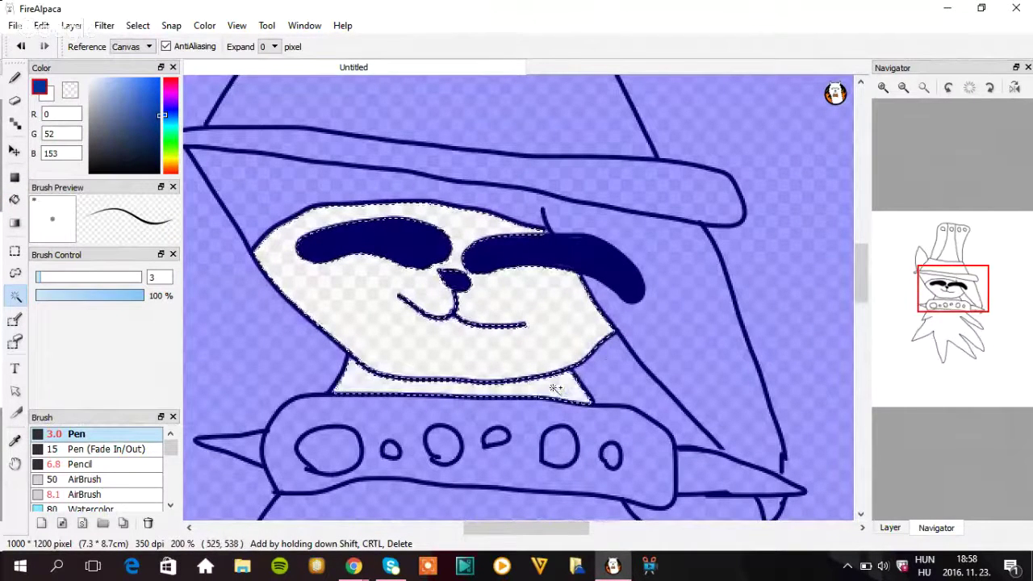
scroll(862, 286, down, 3)
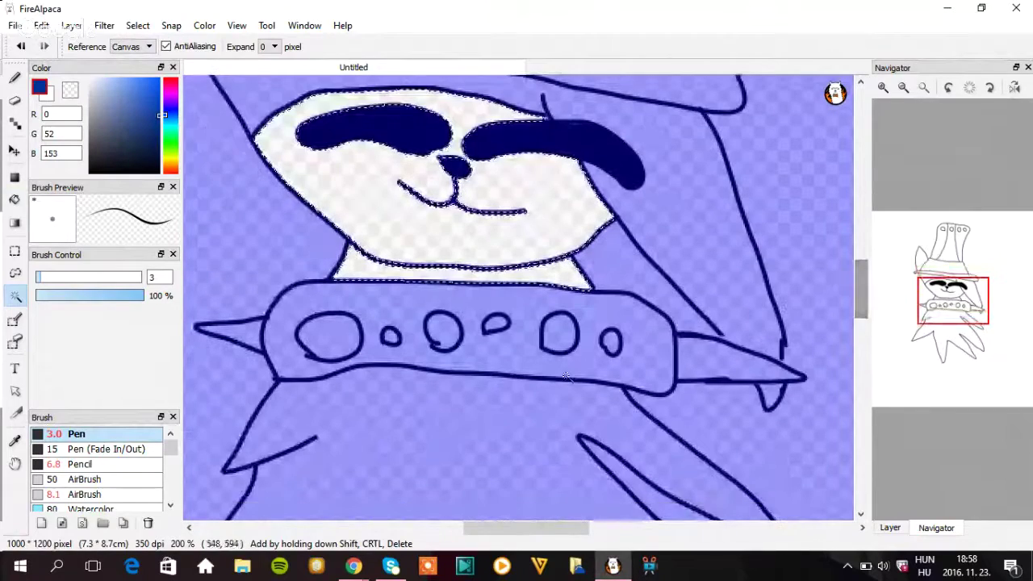
shift+click(479, 432)
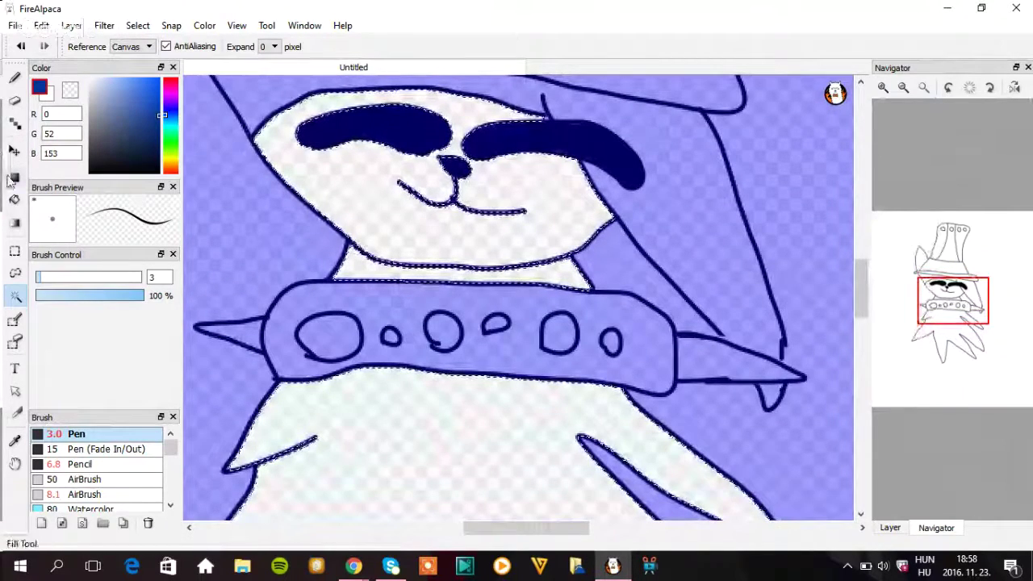
- Fill the selected face, neck and chest fur with the dark blue, and deselect
click(14, 202)
click(348, 194)
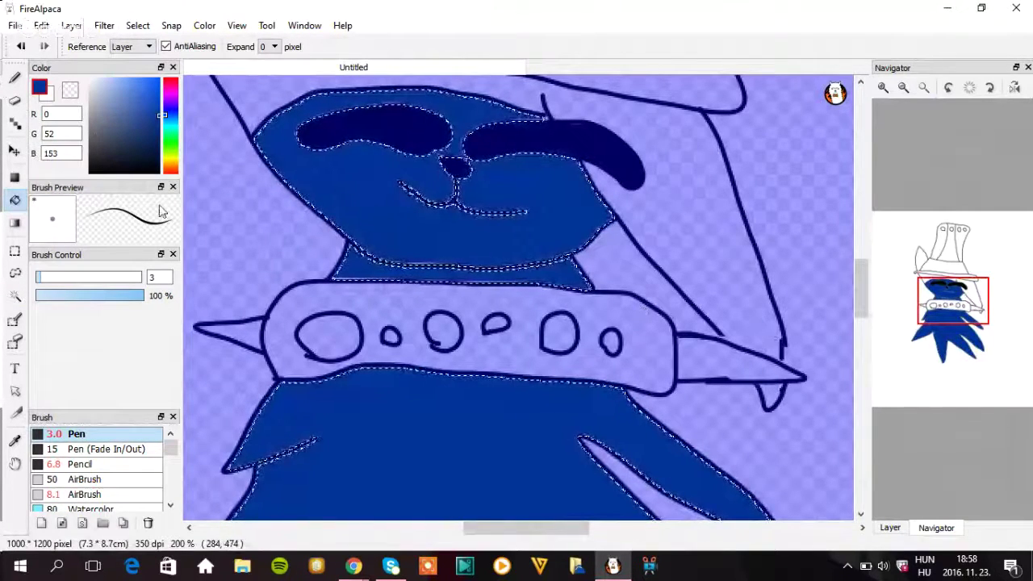
click(171, 25)
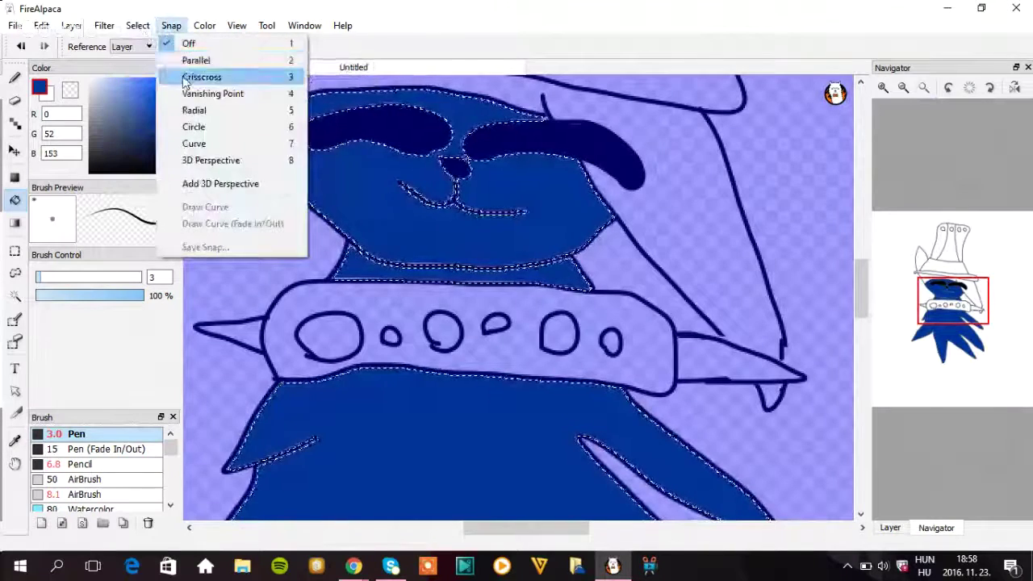
click(140, 33)
click(140, 27)
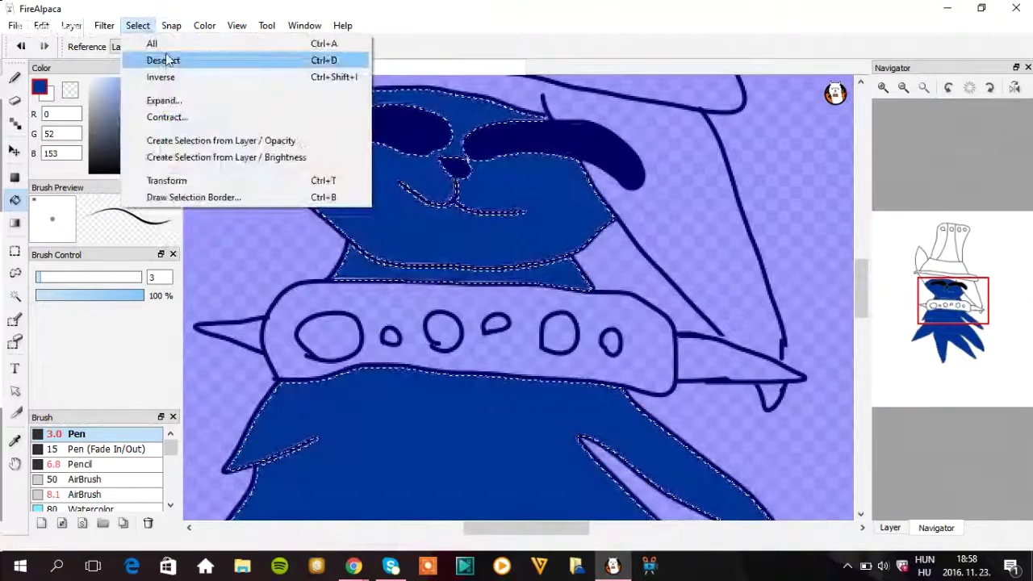
key(Escape)
click(164, 50)
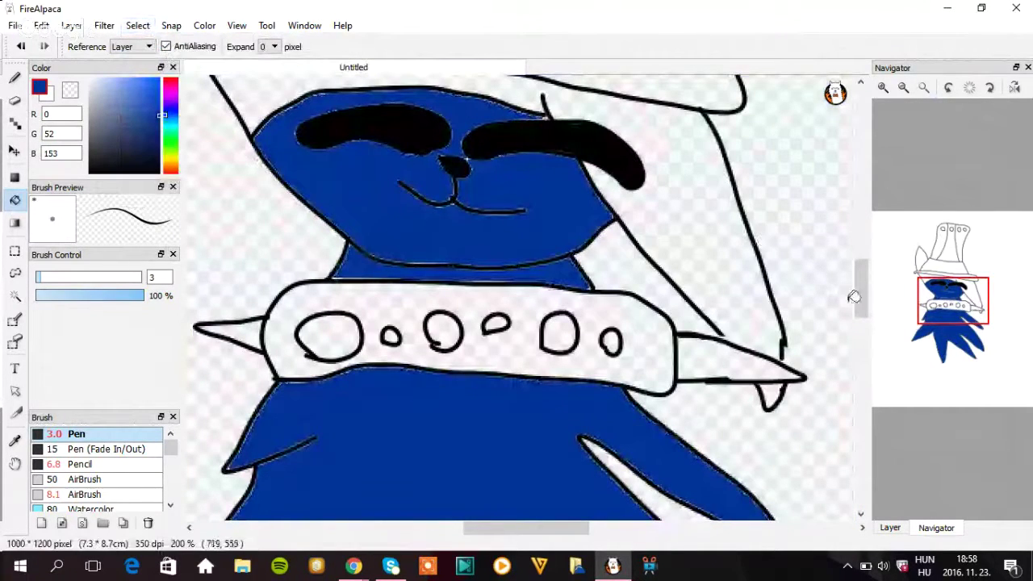
- Check the filled fur up to the hat and add a new layer above the blue fur layer
mouse_move(859, 309)
mouse_down()
mouse_move(859, 271)
mouse_move(855, 320)
mouse_up()
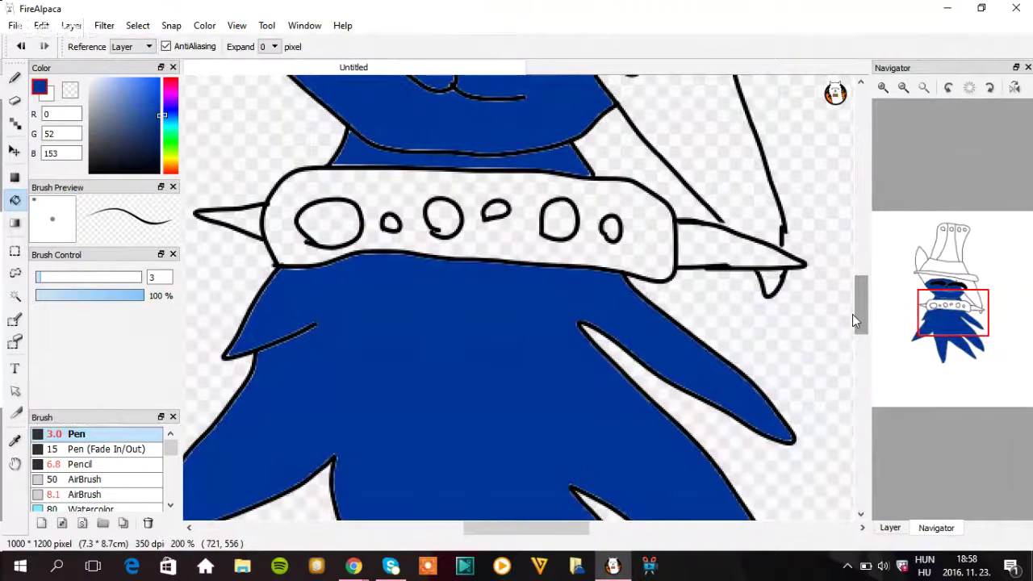
mouse_move(935, 252)
drag(860, 310, 861, 246)
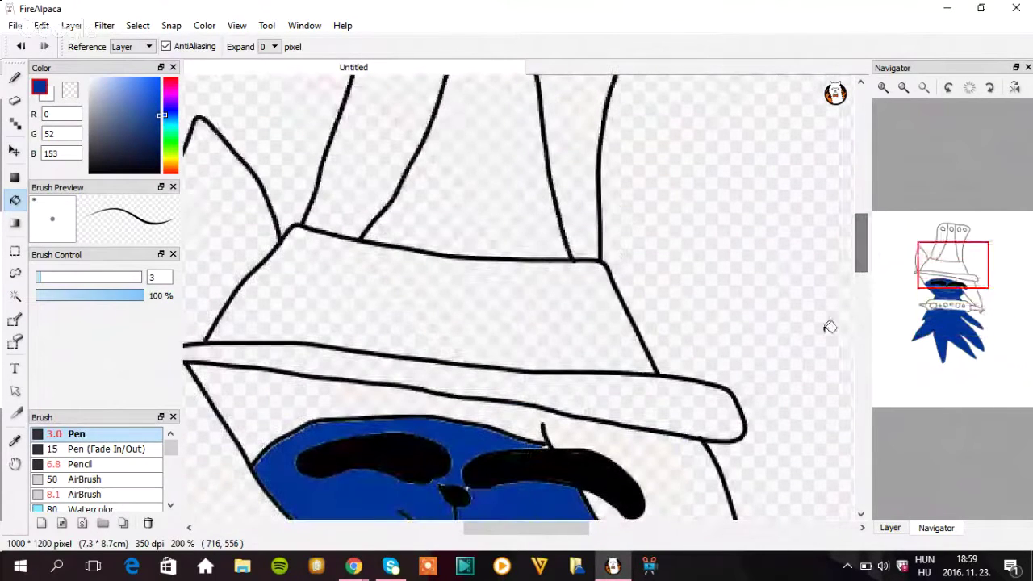
mouse_move(924, 406)
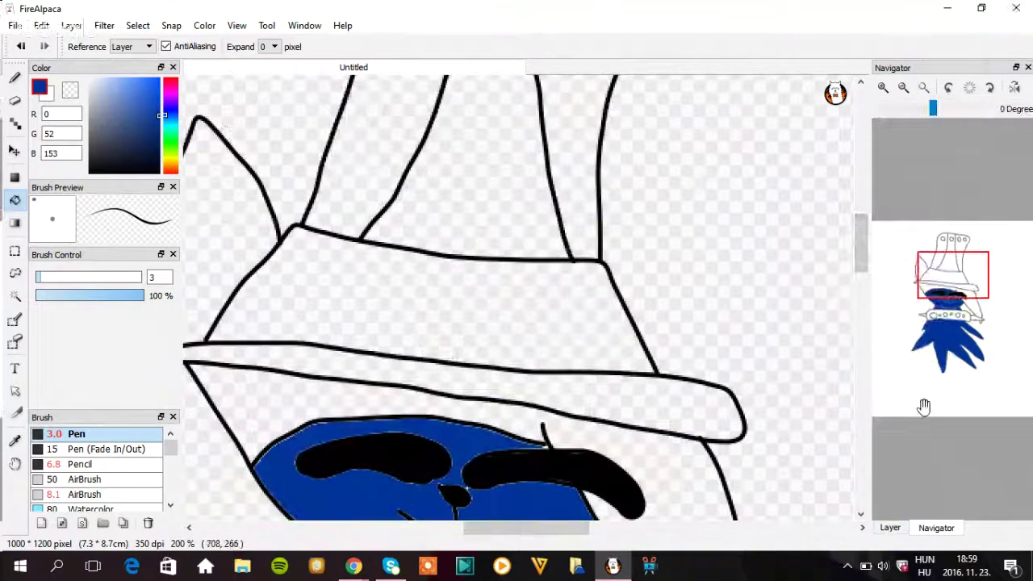
click(889, 527)
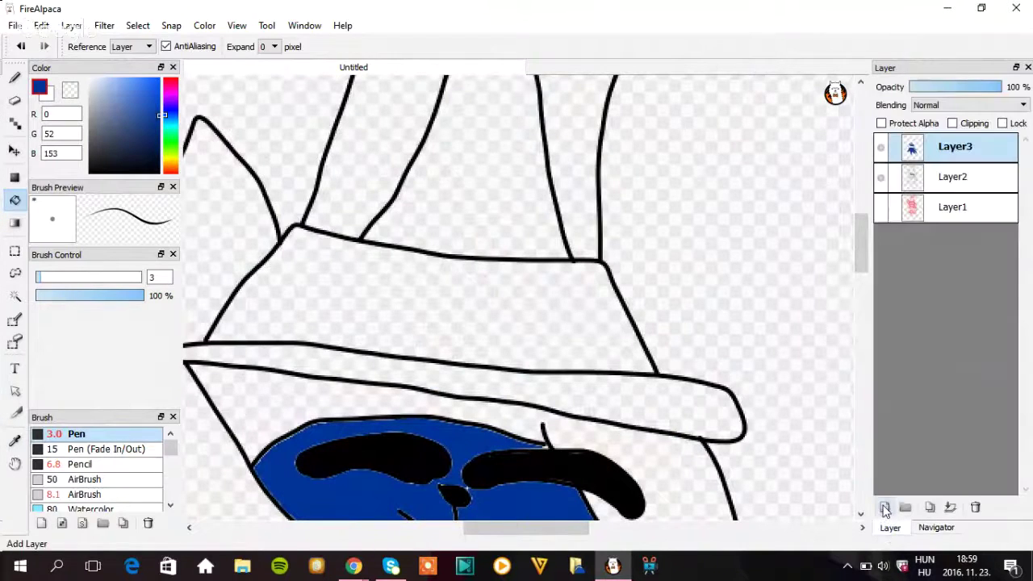
click(884, 507)
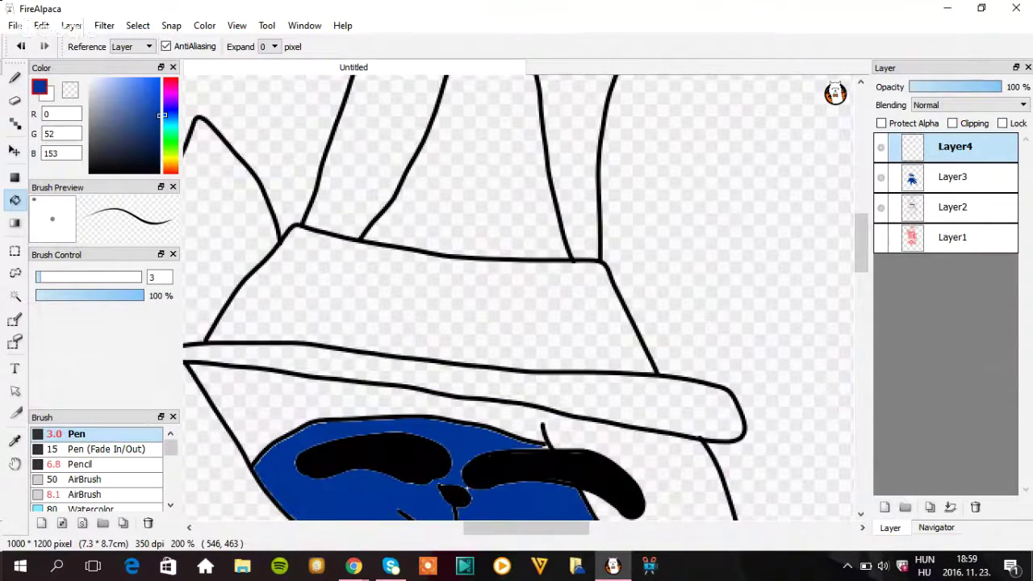
- Switch to the YouTube live stream page in Chrome to check the chat, and return to FireAlpaca
click(354, 564)
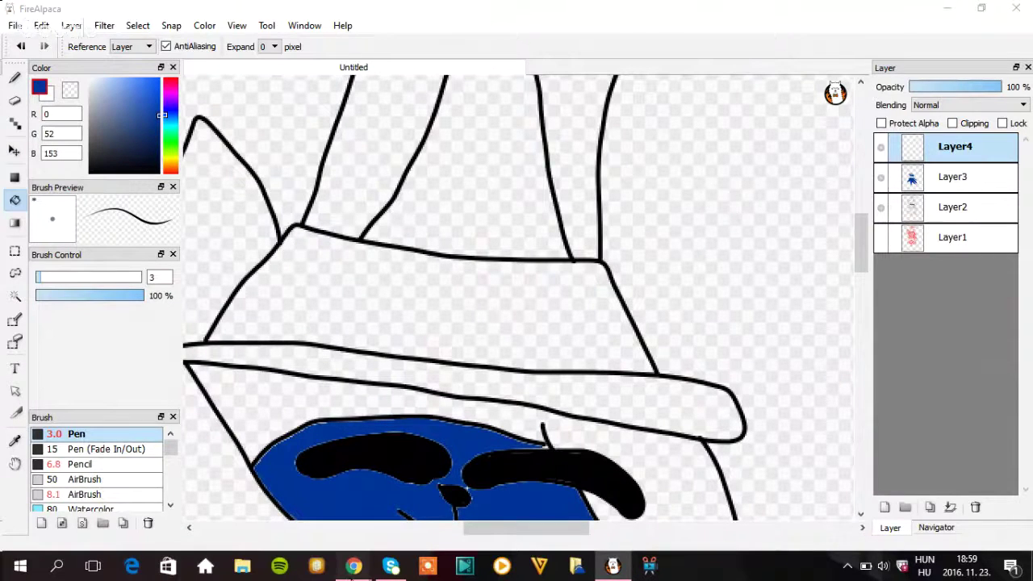
click(185, 495)
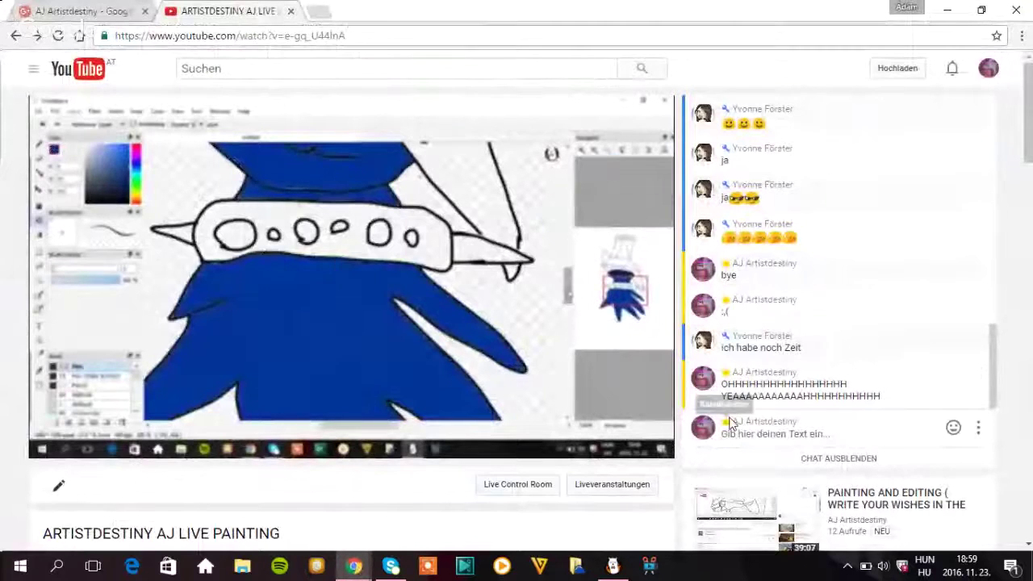
mouse_move(1029, 115)
mouse_down()
mouse_move(1031, 152)
mouse_move(1029, 117)
mouse_up()
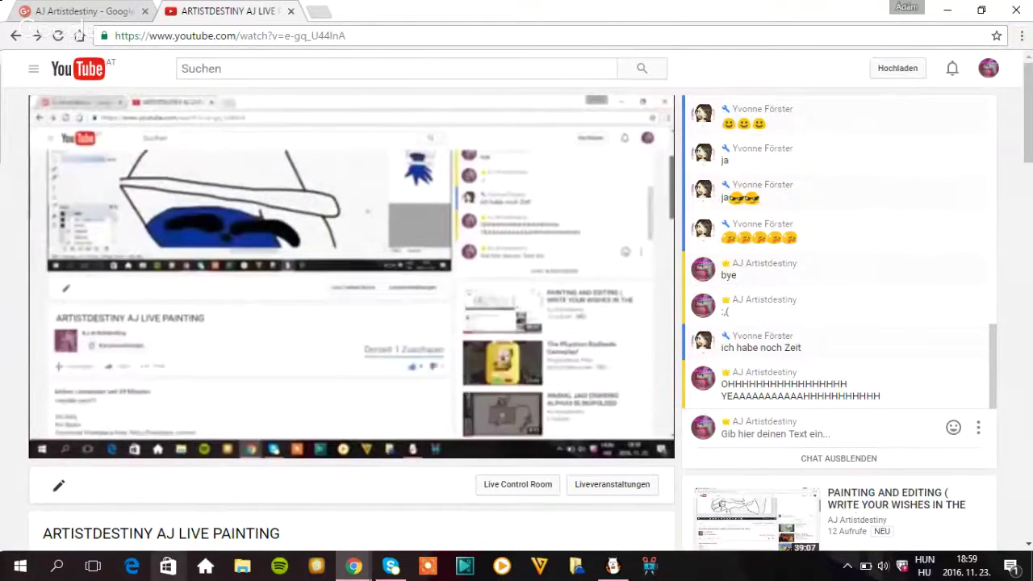
click(615, 568)
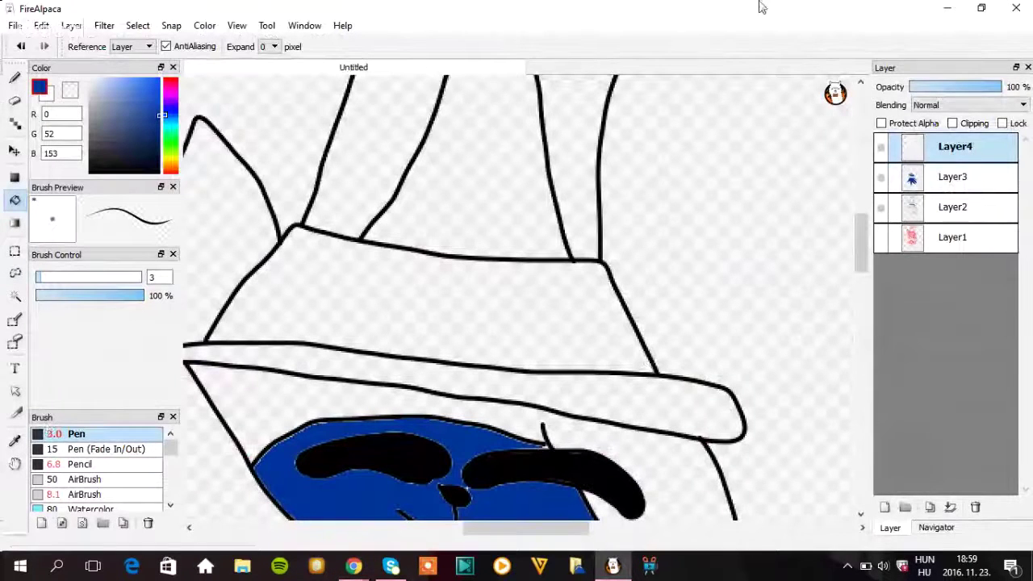
- Set the color to RGB 17, 41, 89, try a bucket fill inside the hat band, and undo it
click(146, 141)
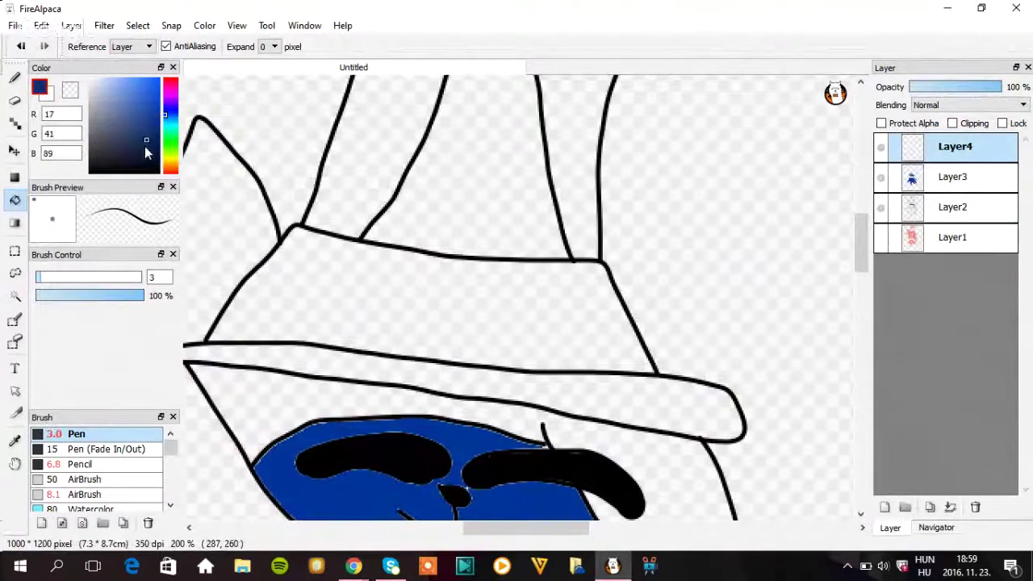
click(323, 265)
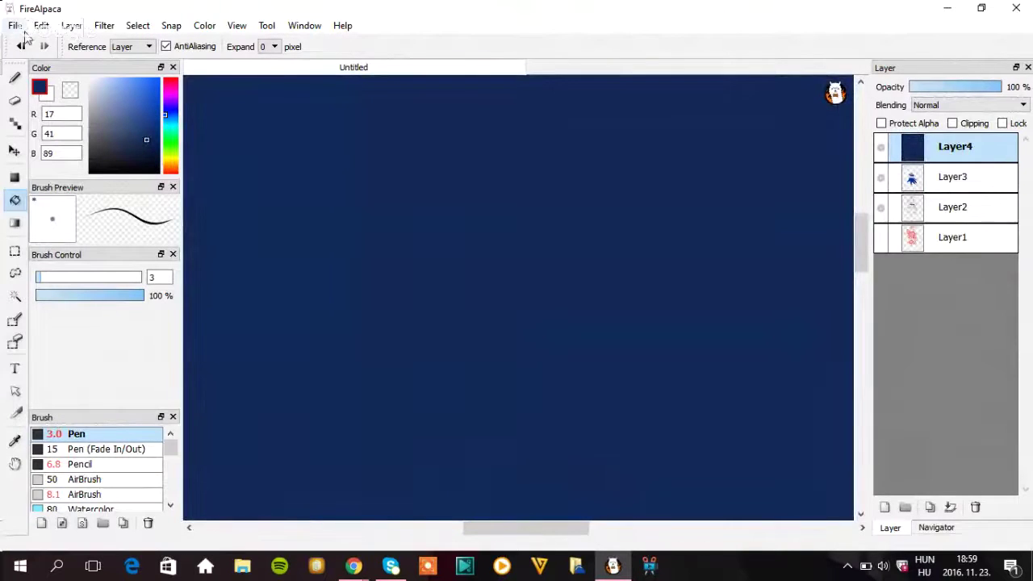
click(23, 46)
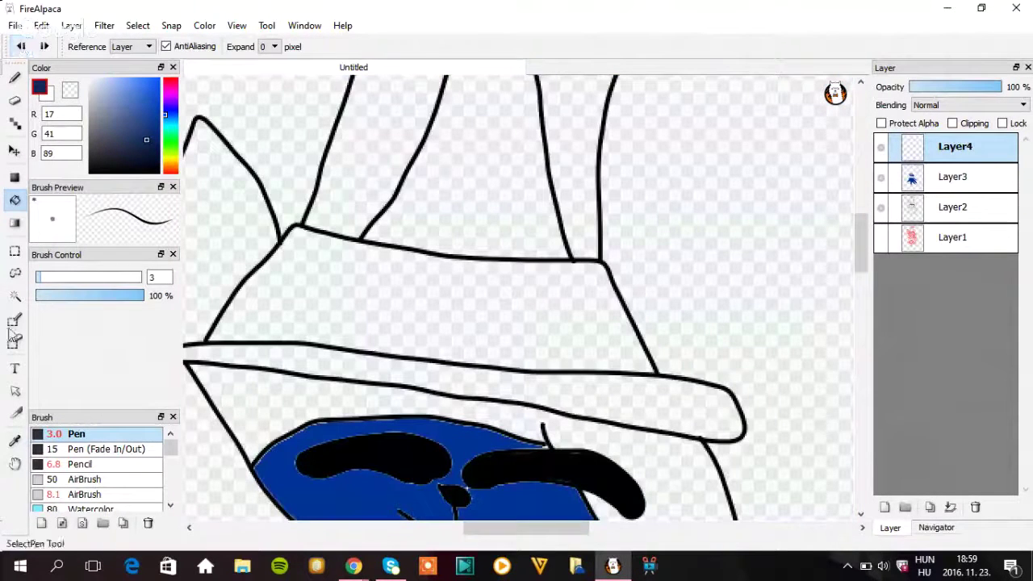
- Select the hat band above the brim with the Magic Wand, set its expansion to 3 pixels, and fill the band with the dark navy
click(15, 295)
click(320, 316)
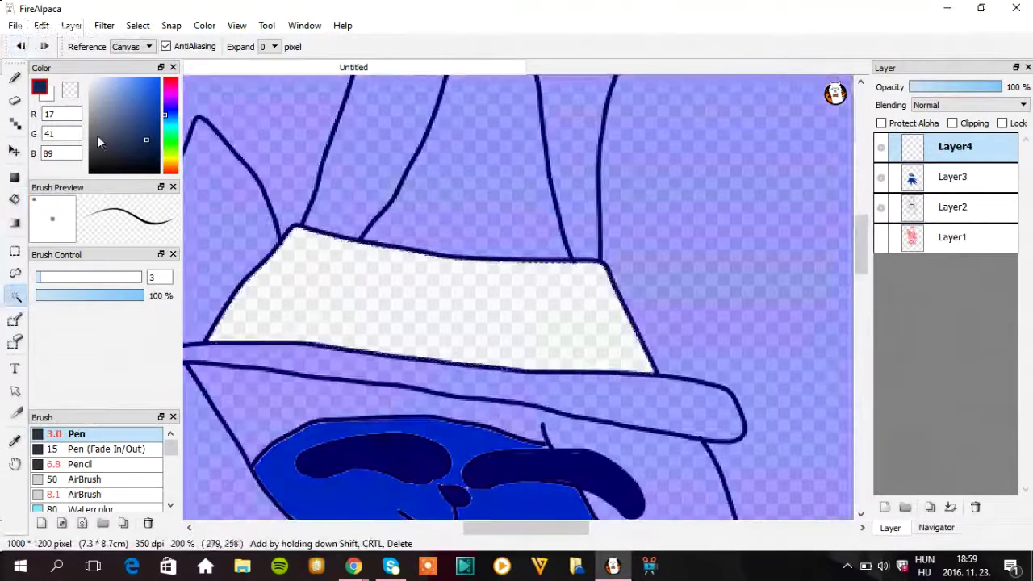
click(263, 47)
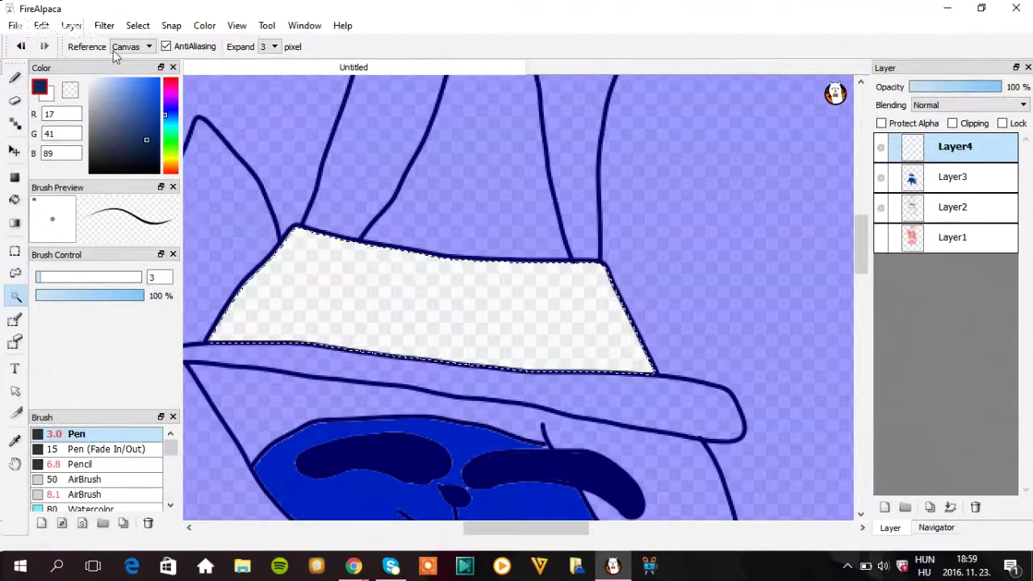
click(15, 199)
click(396, 289)
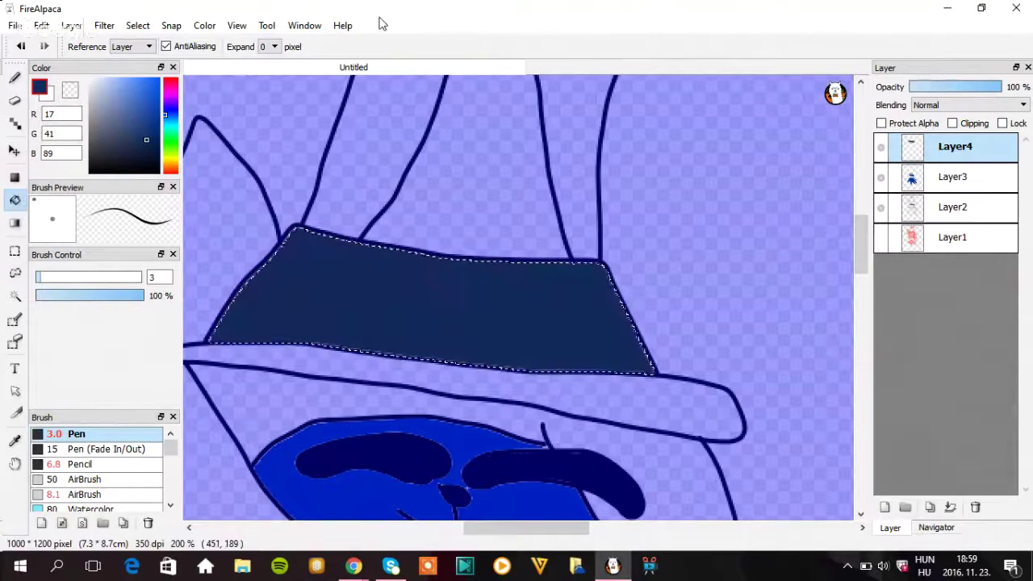
- Set the color to RGB 35, 54, 91 and select the three sections of the hat's crown with the Magic Wand
click(129, 139)
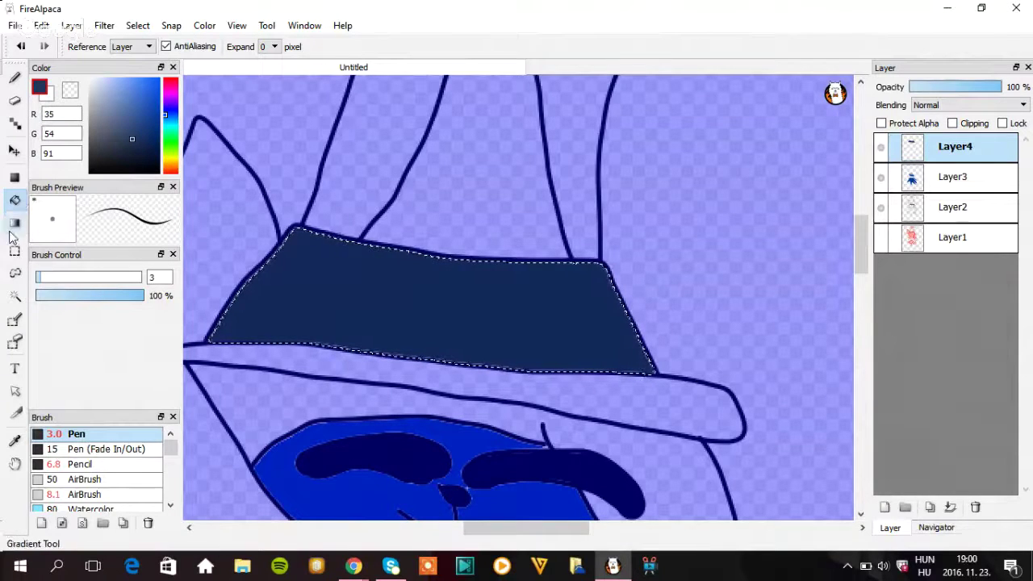
click(14, 295)
click(388, 155)
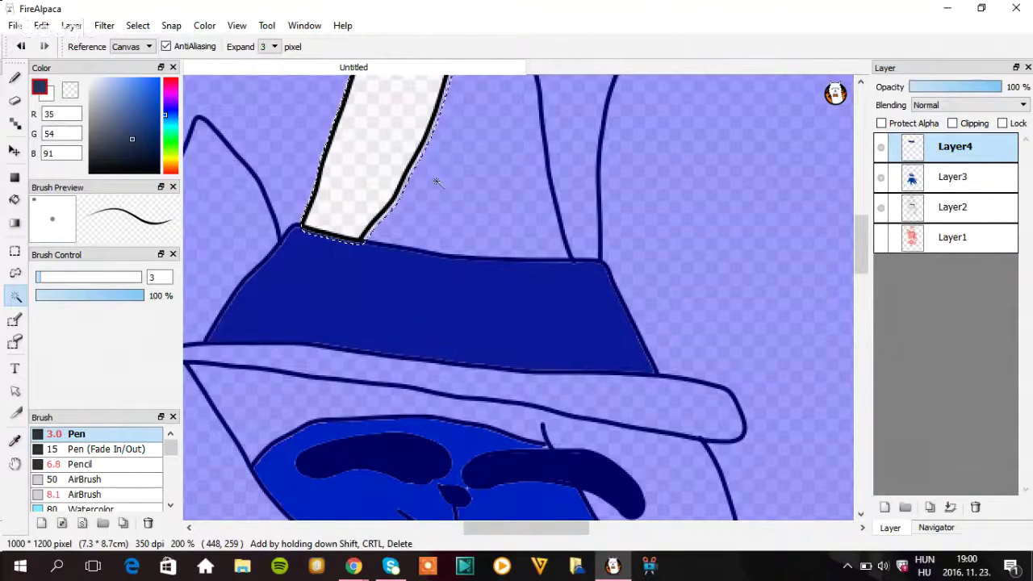
shift+click(498, 181)
shift+click(575, 142)
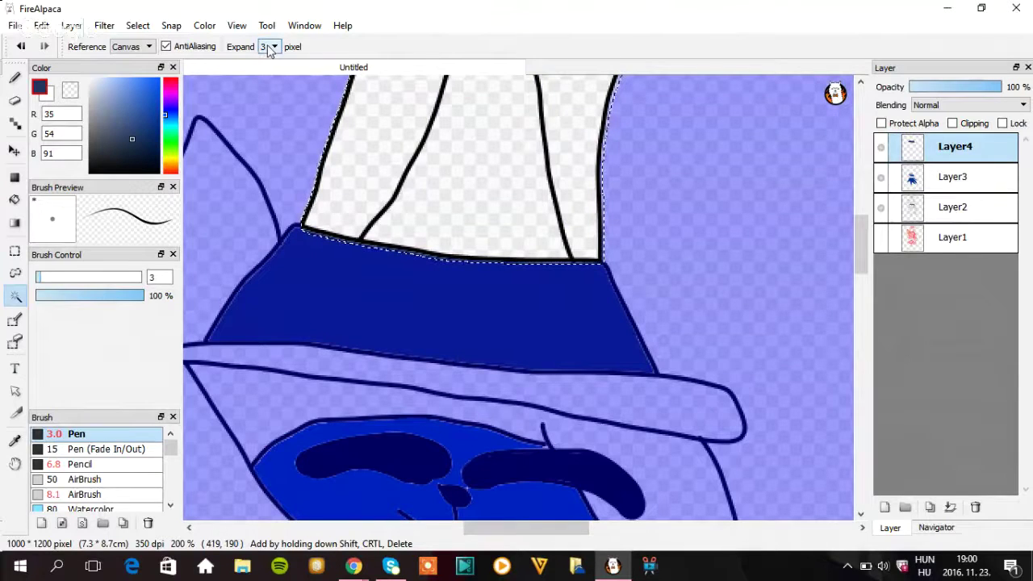
- Contract the crown selection by 2 pixels and again by 1 pixel
click(137, 25)
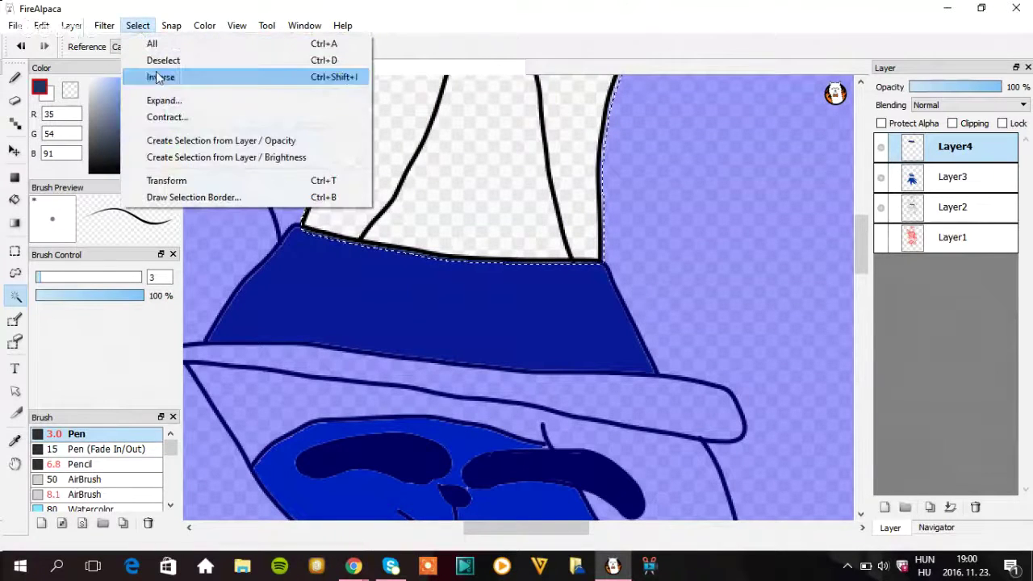
click(164, 119)
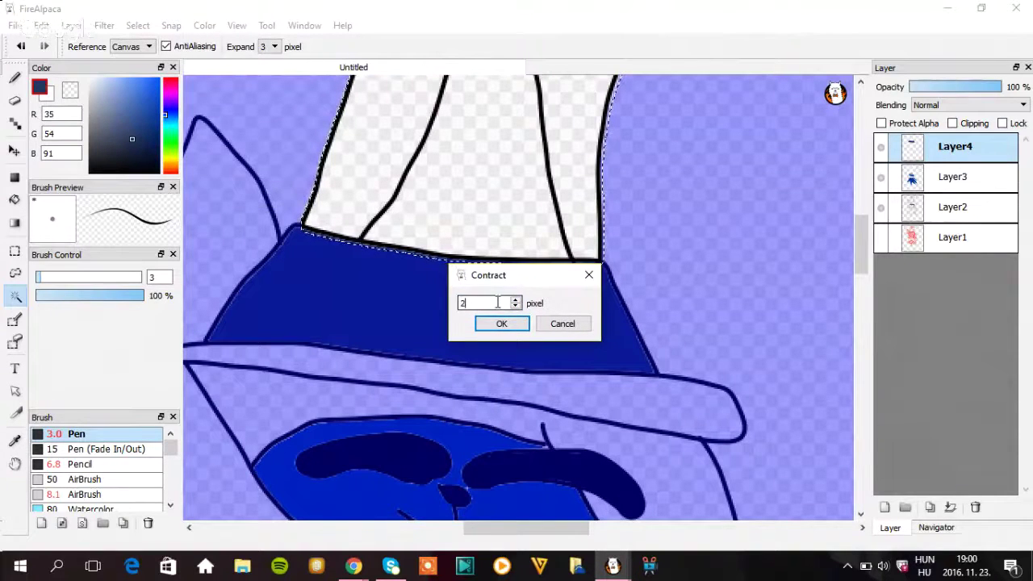
click(509, 322)
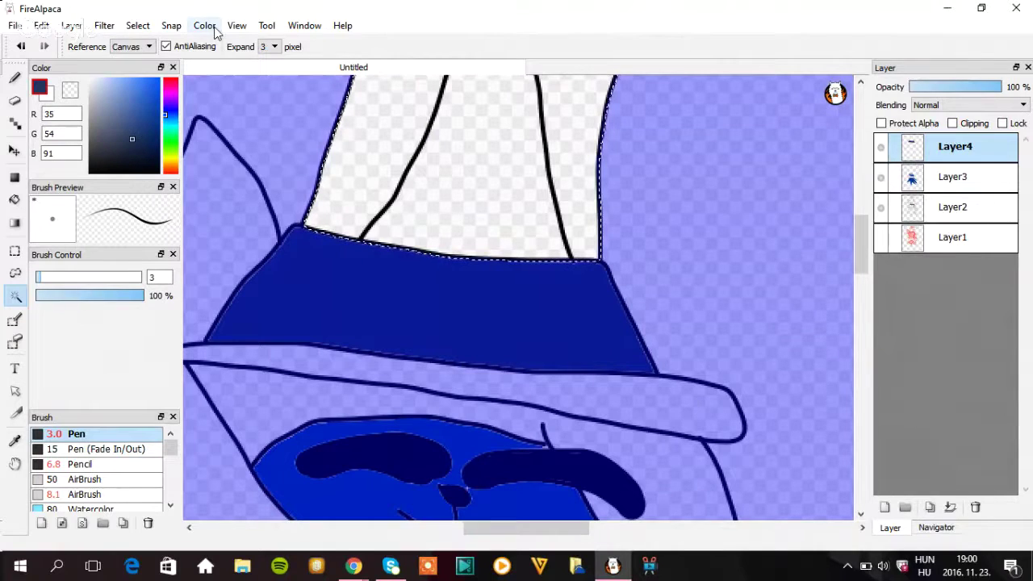
click(138, 26)
click(173, 121)
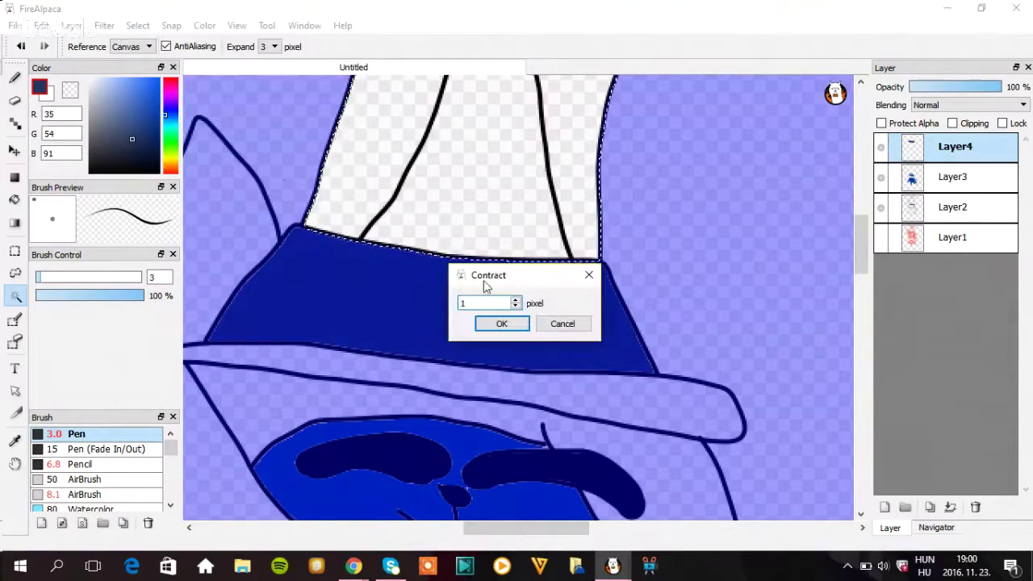
click(489, 323)
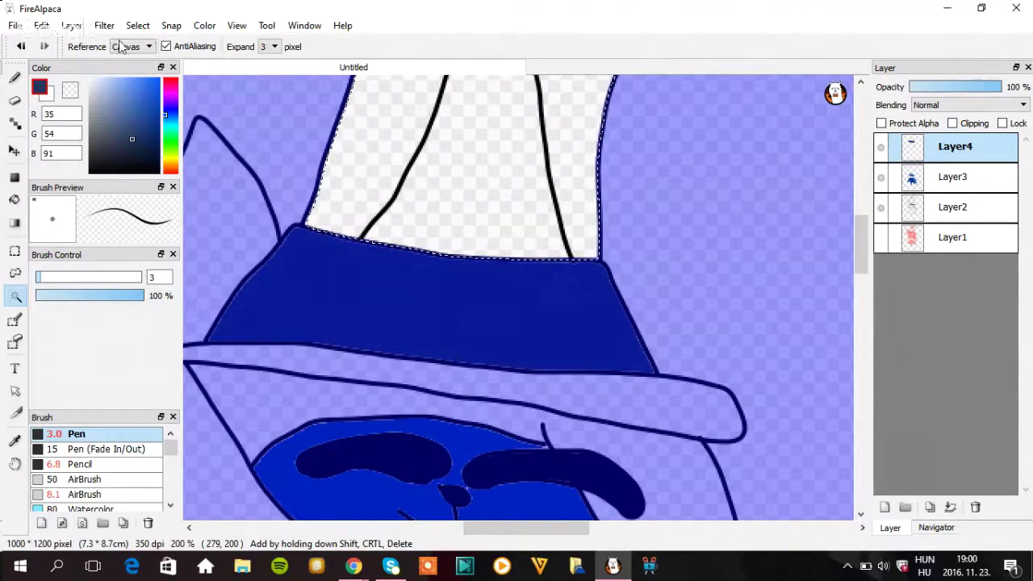
- Set the Magic Wand expansion to 1 pixel and fill the selected crown with the greyish dark blue
click(263, 46)
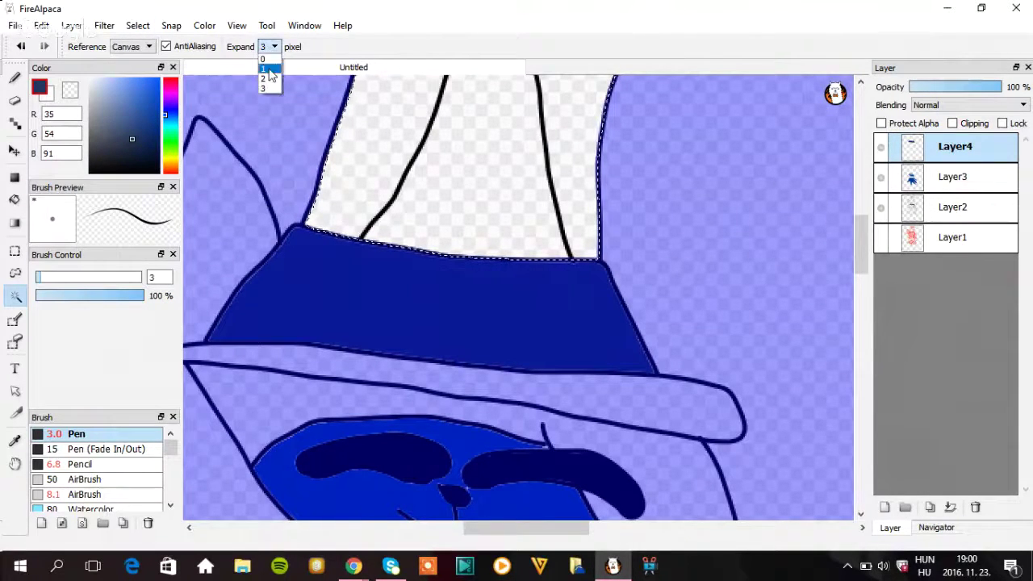
click(265, 65)
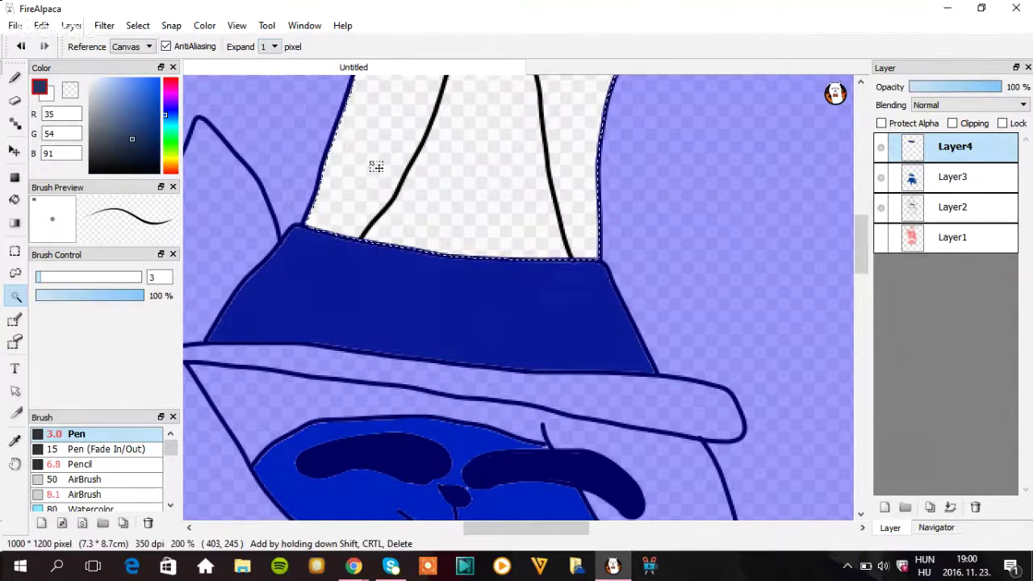
click(15, 199)
click(347, 141)
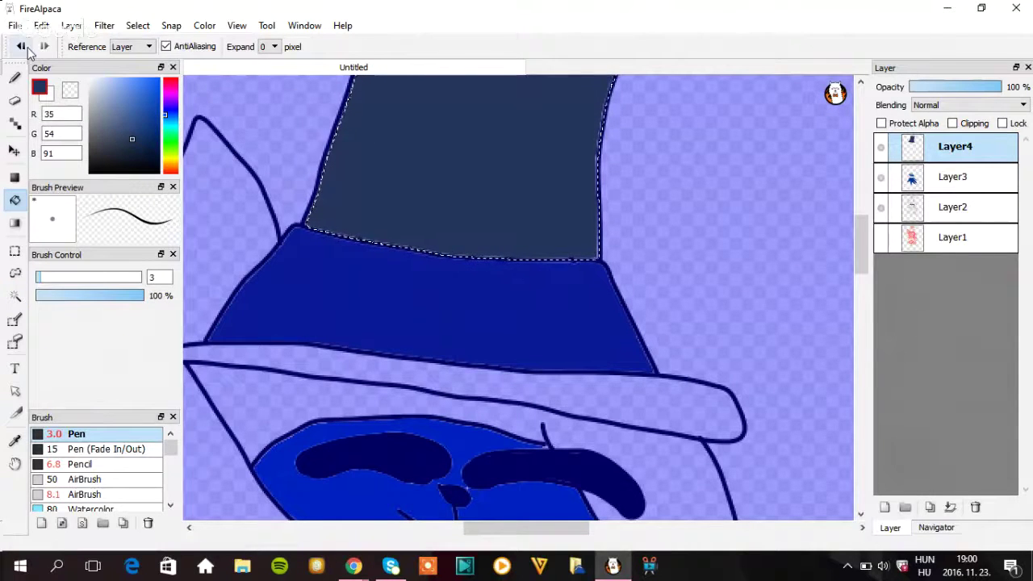
- Undo the crown fill and the selection changes back to only the crown's left section
click(27, 48)
click(22, 47)
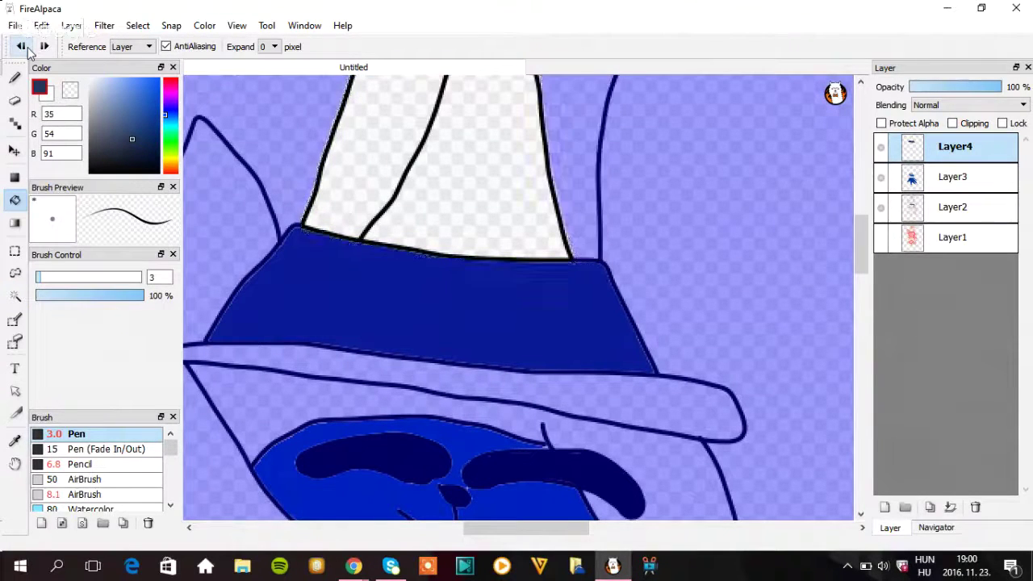
click(21, 47)
click(22, 47)
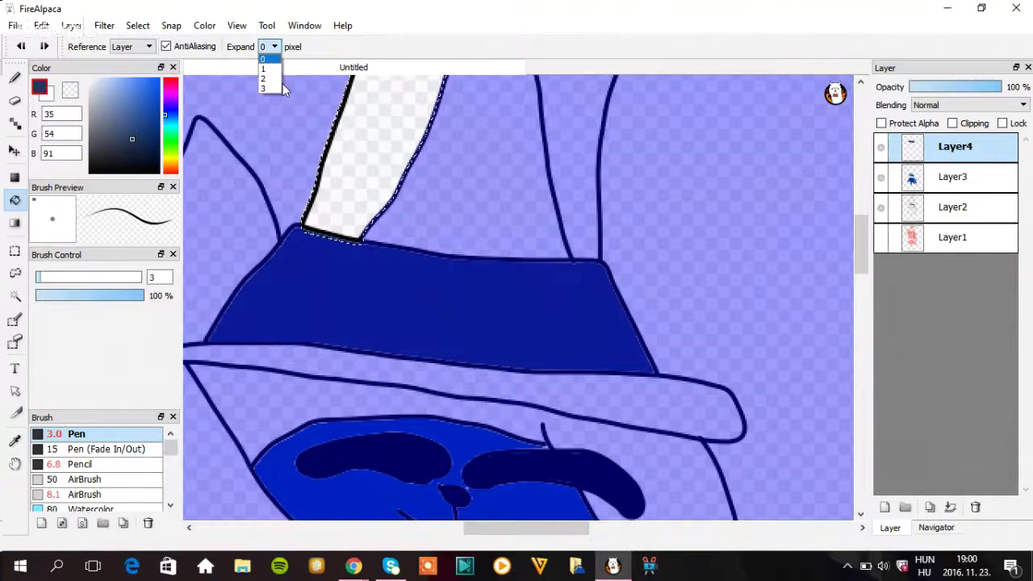
- Set the Bucket expansion to 3 pixels and contract the selection of the crown's left section by 1 pixel
click(268, 88)
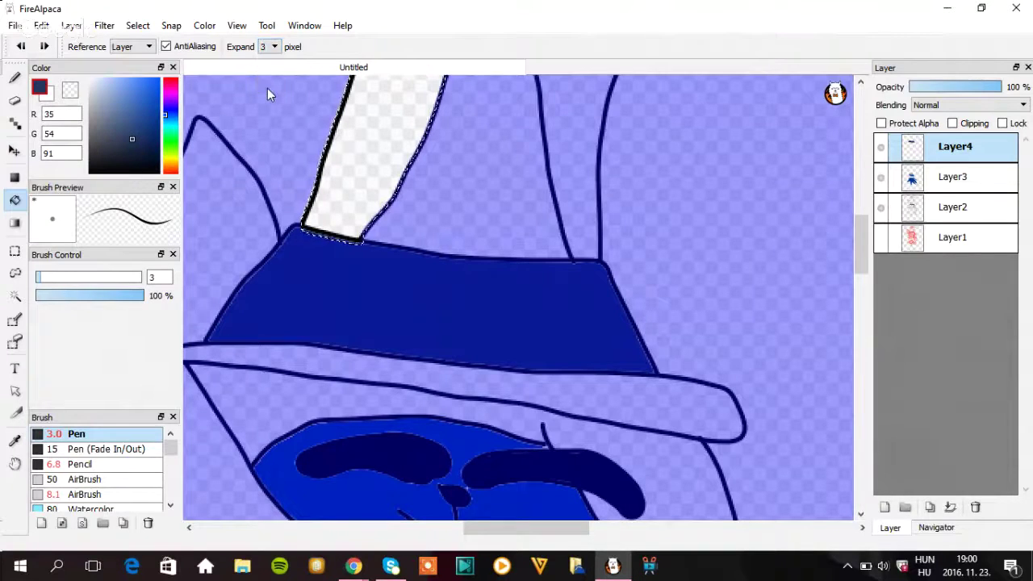
click(137, 25)
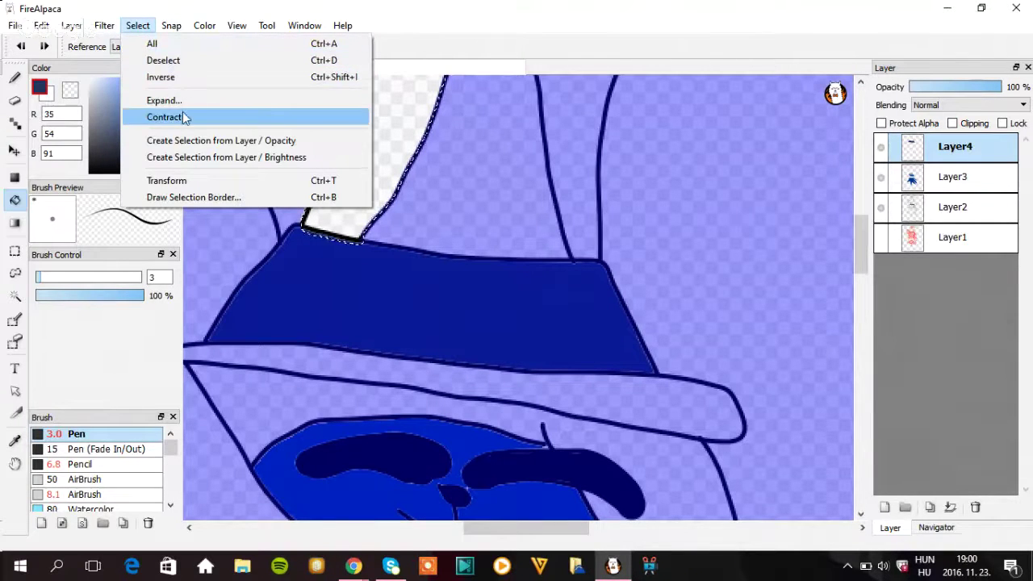
click(167, 117)
text(1)
click(501, 323)
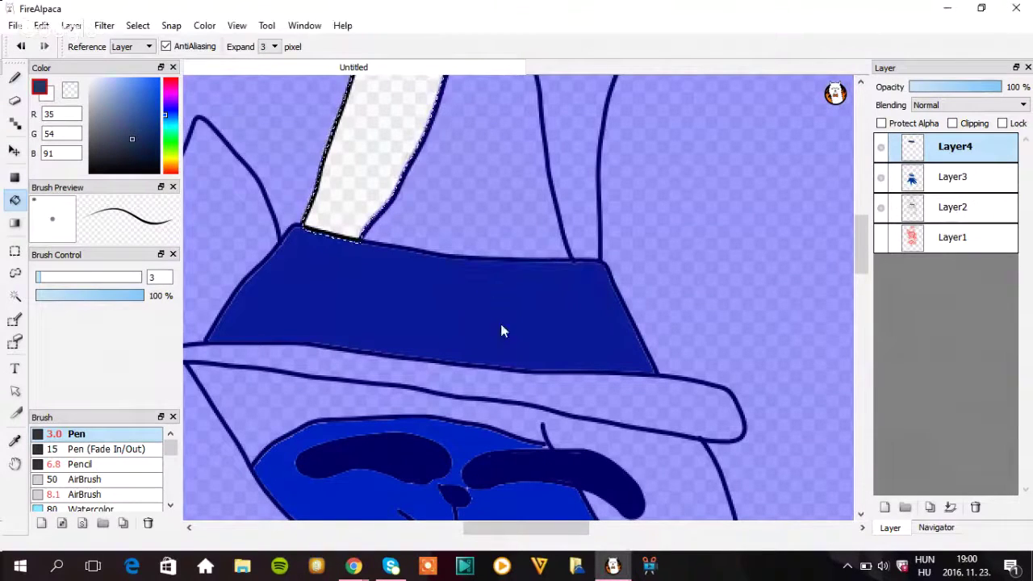
- Contract the left section's selection by another 2 pixels, and expand it by 1 pixel
click(135, 26)
click(208, 117)
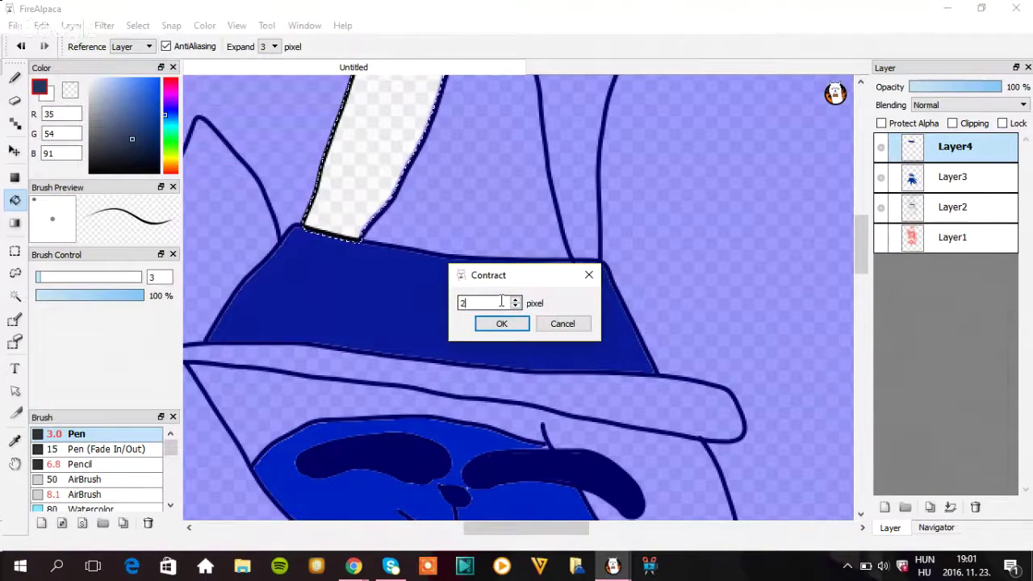
text(2)
click(513, 330)
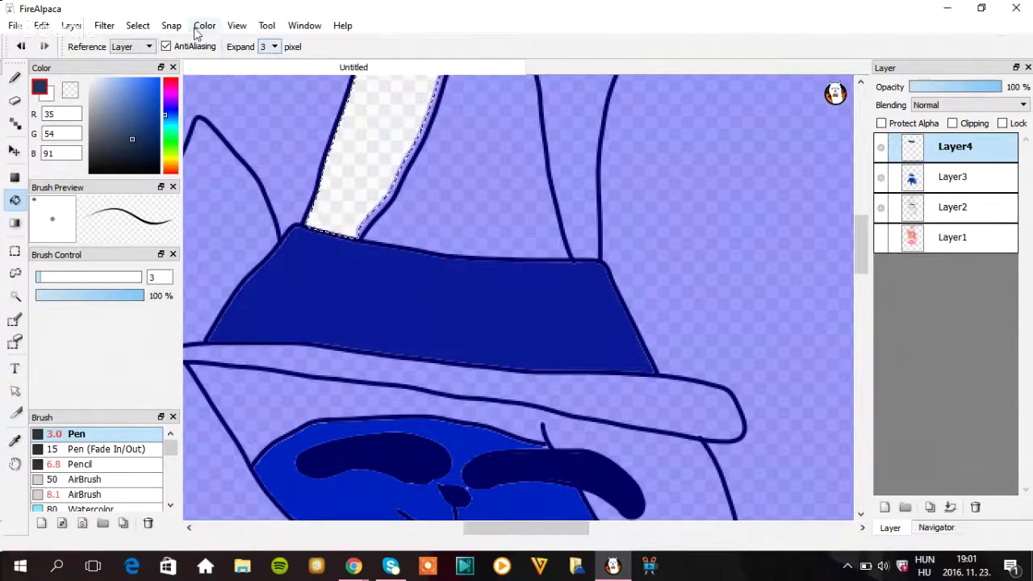
click(139, 26)
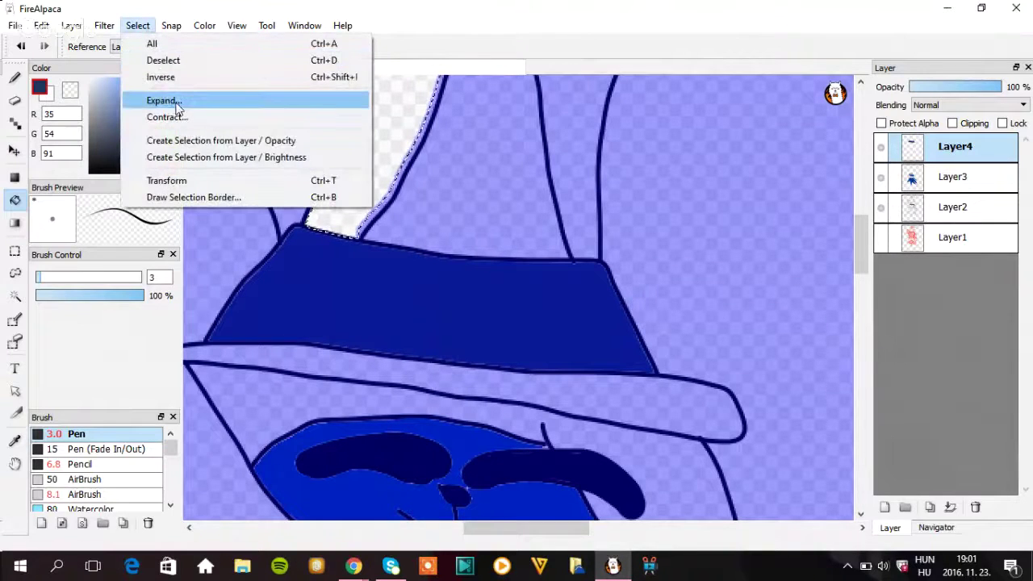
click(174, 101)
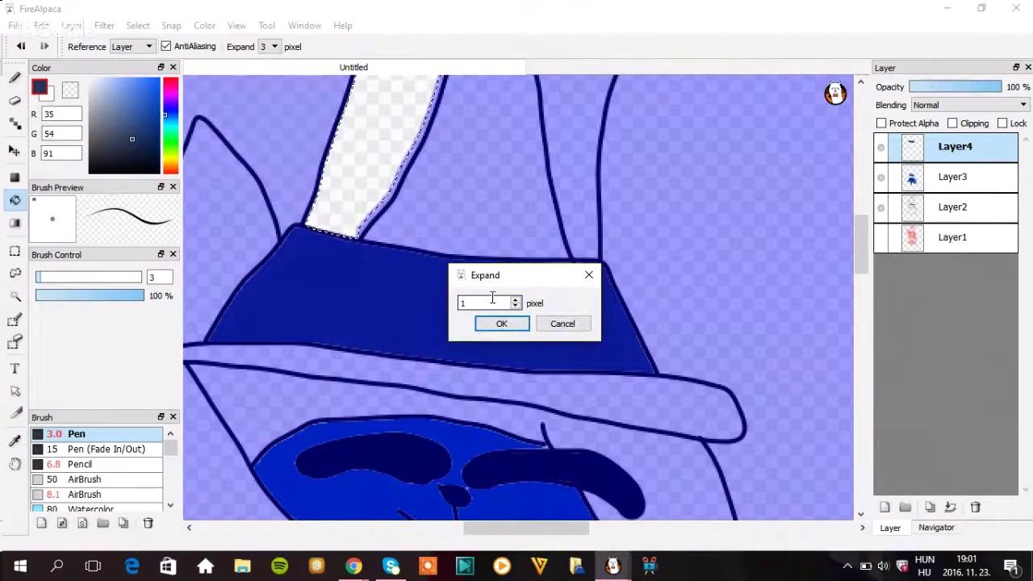
key(Return)
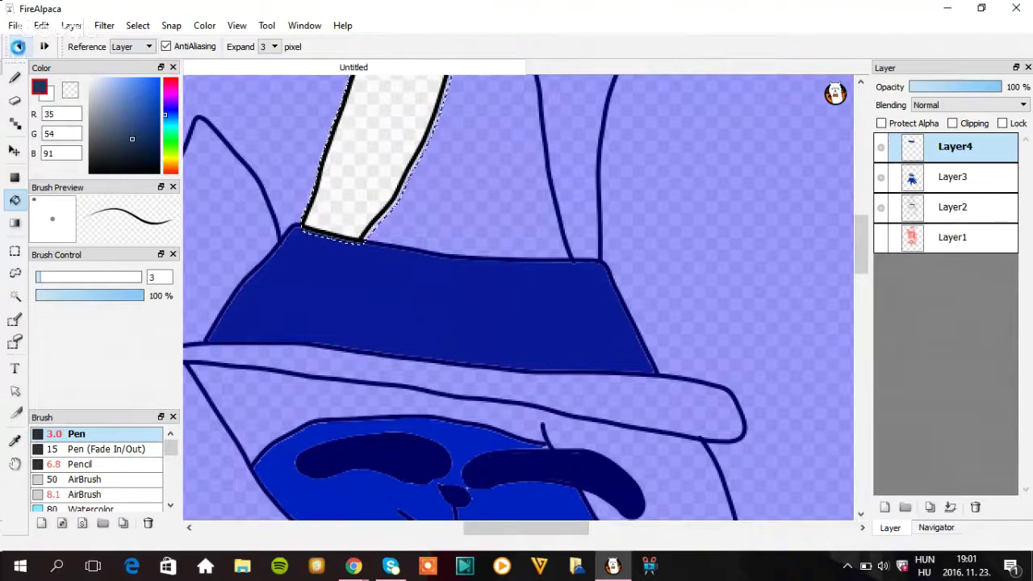
- Undo the selection changes back to the selected hat band
click(18, 46)
key(ctrl+d)
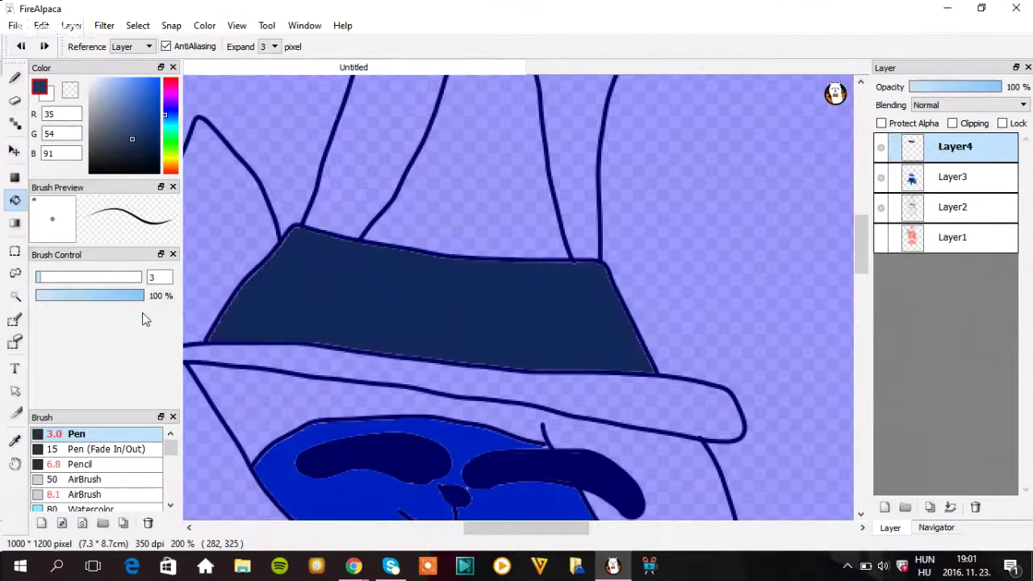
key(ctrl+z)
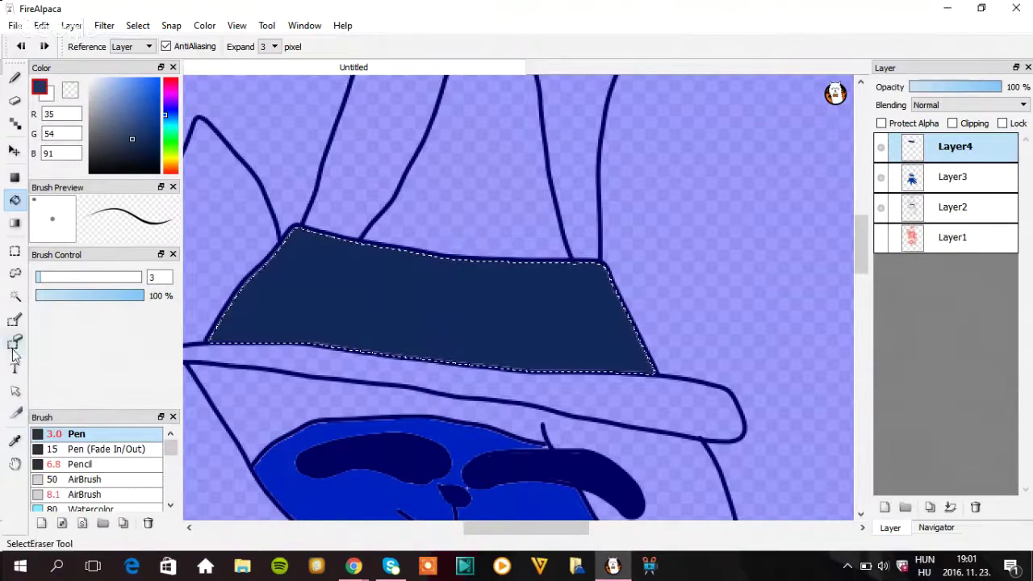
- Select only the crown's left section with the Magic Wand at 1 pixel expansion and fill it with RGB 35, 54, 91
click(15, 295)
click(395, 133)
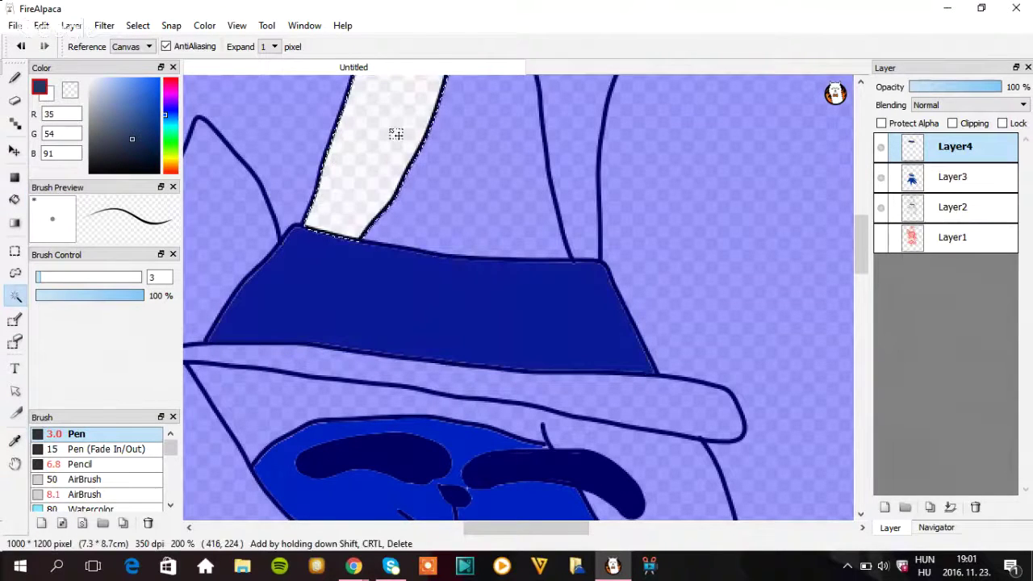
shift+click(464, 166)
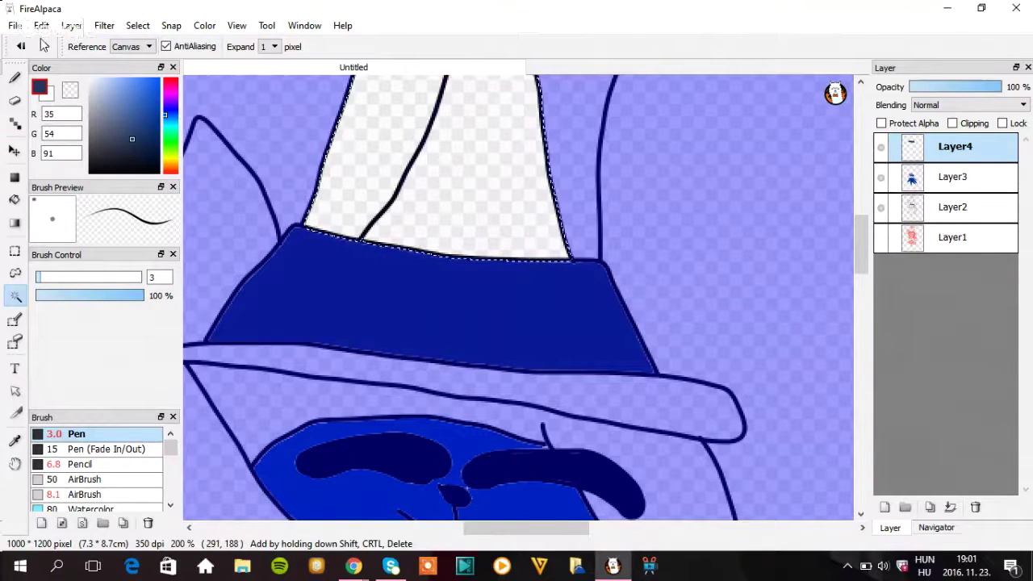
click(20, 46)
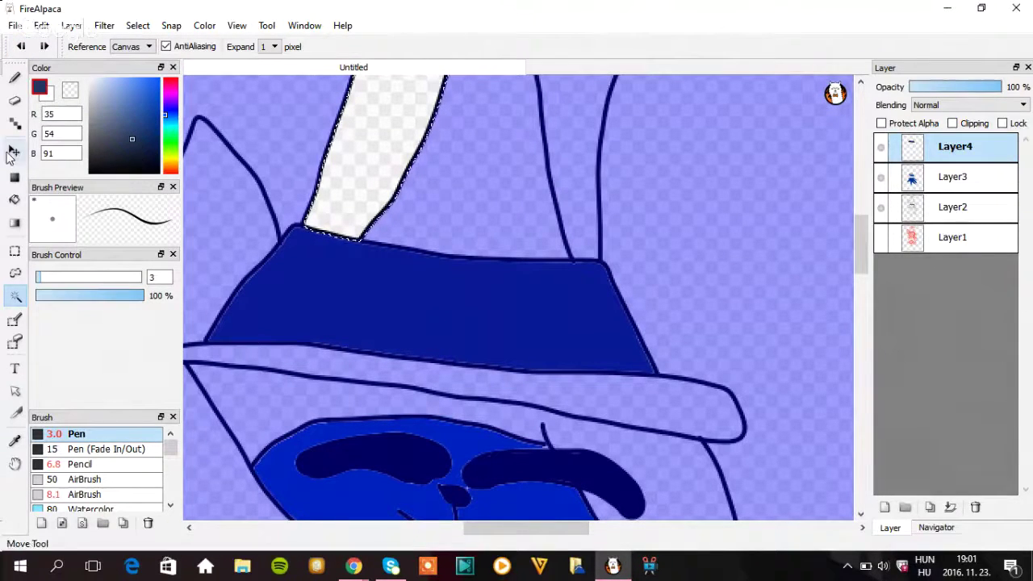
click(14, 200)
click(352, 166)
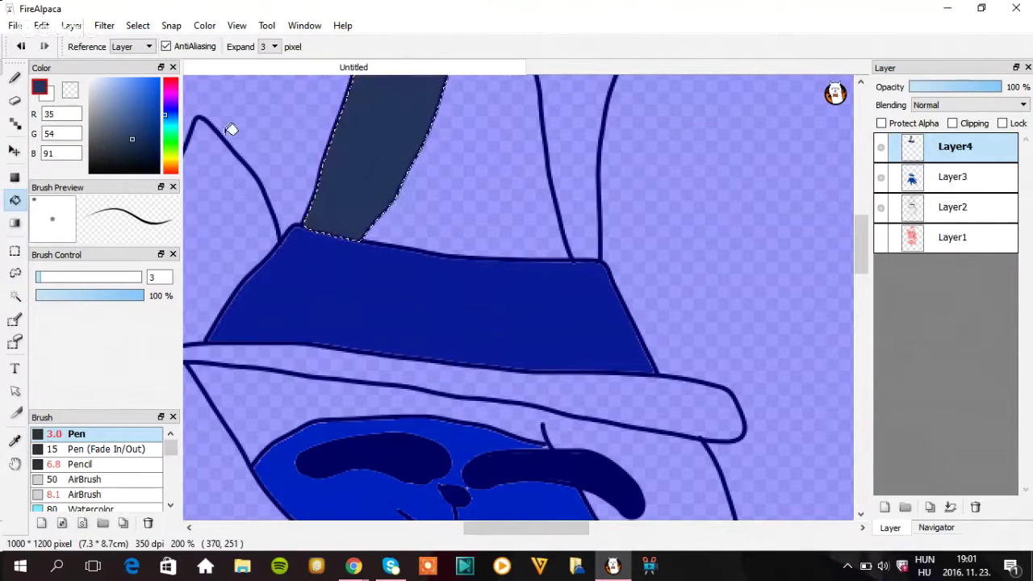
key(ctrl+d)
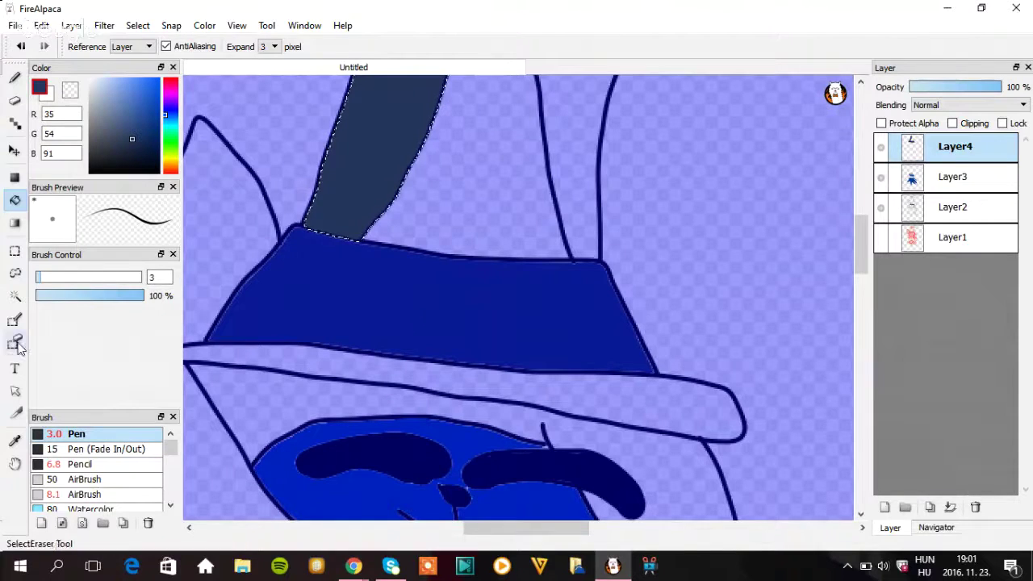
- Select the crown's middle section with the Magic Wand and fill it with RGB 35, 54, 91
click(14, 296)
click(469, 178)
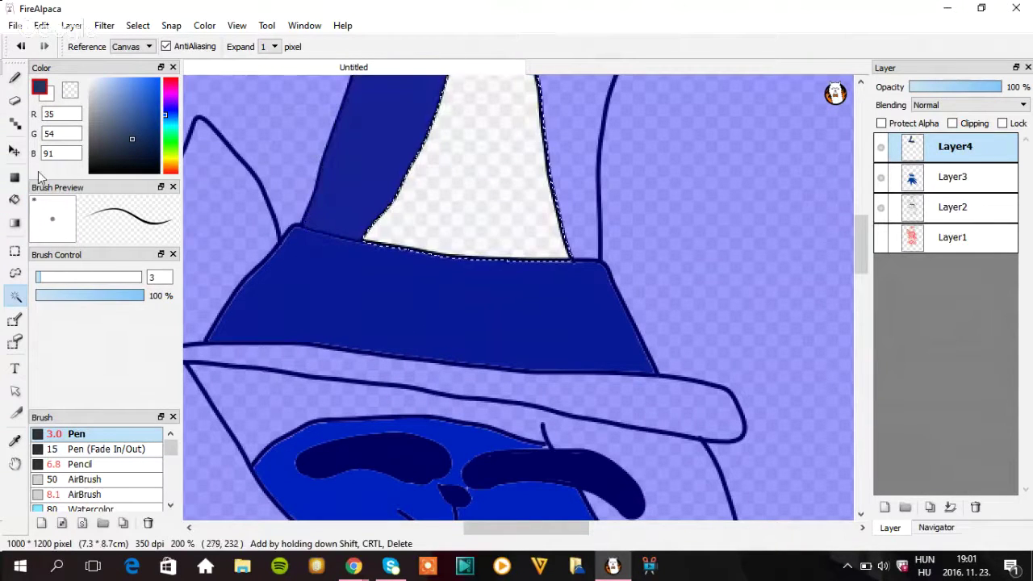
click(14, 200)
click(453, 136)
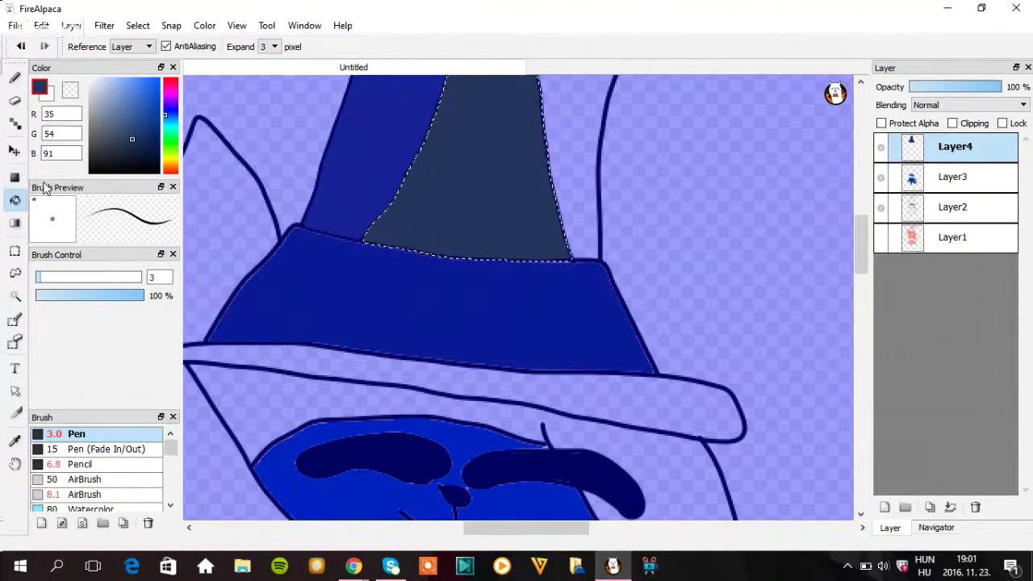
- Select the hat band with the Magic Wand and refill it with RGB 21, 37, 69
click(14, 295)
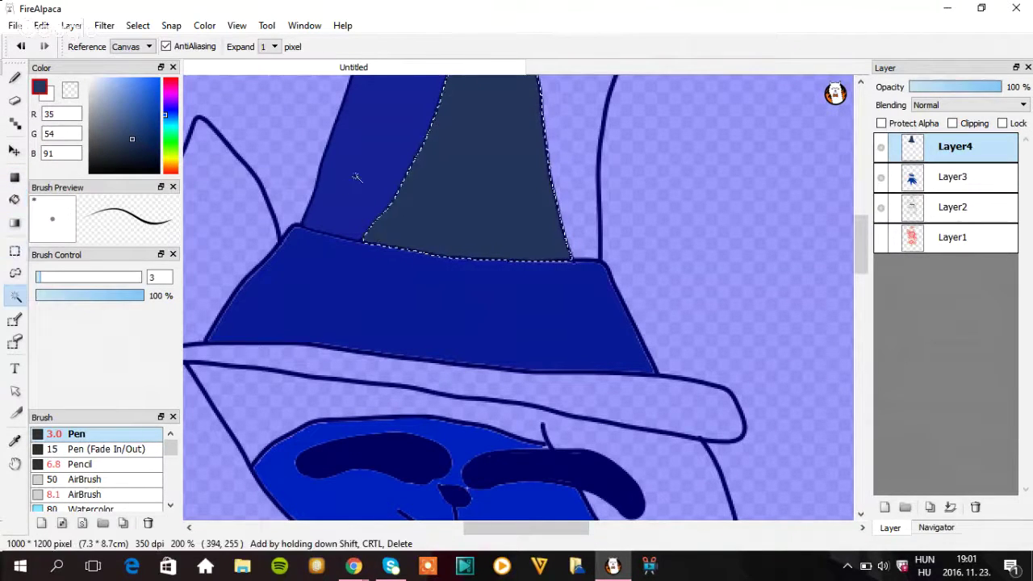
click(357, 172)
click(480, 205)
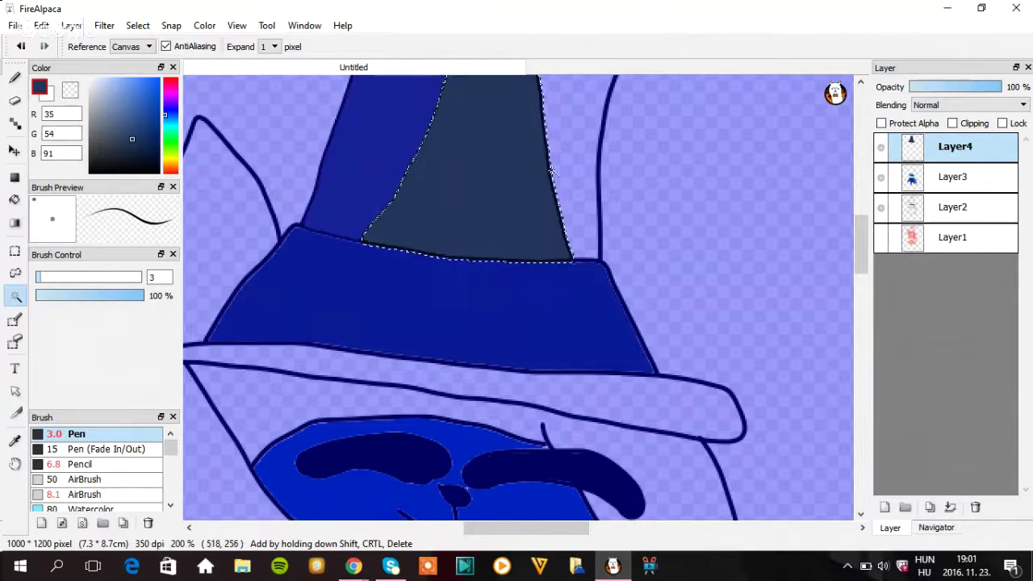
click(464, 311)
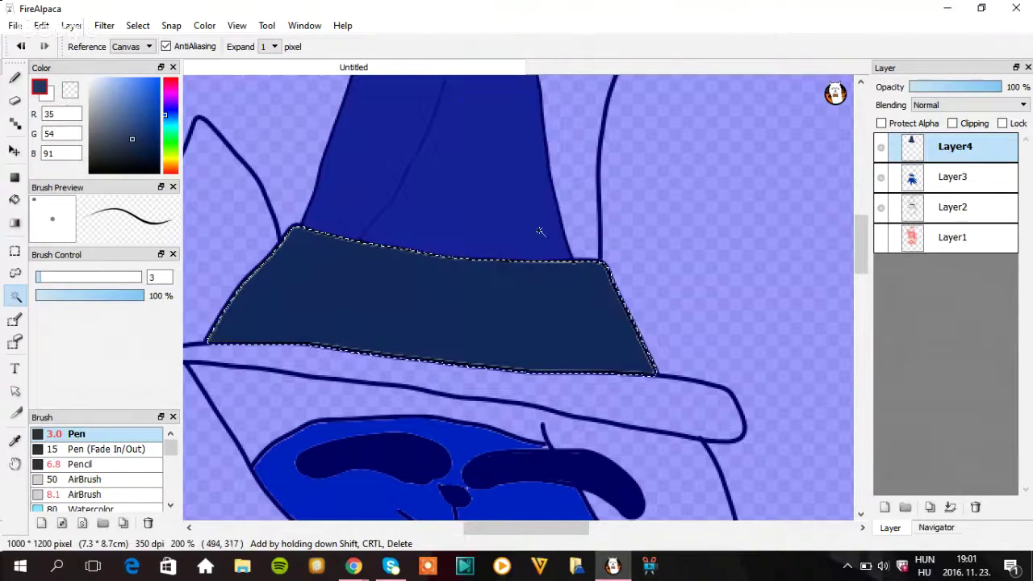
click(396, 181)
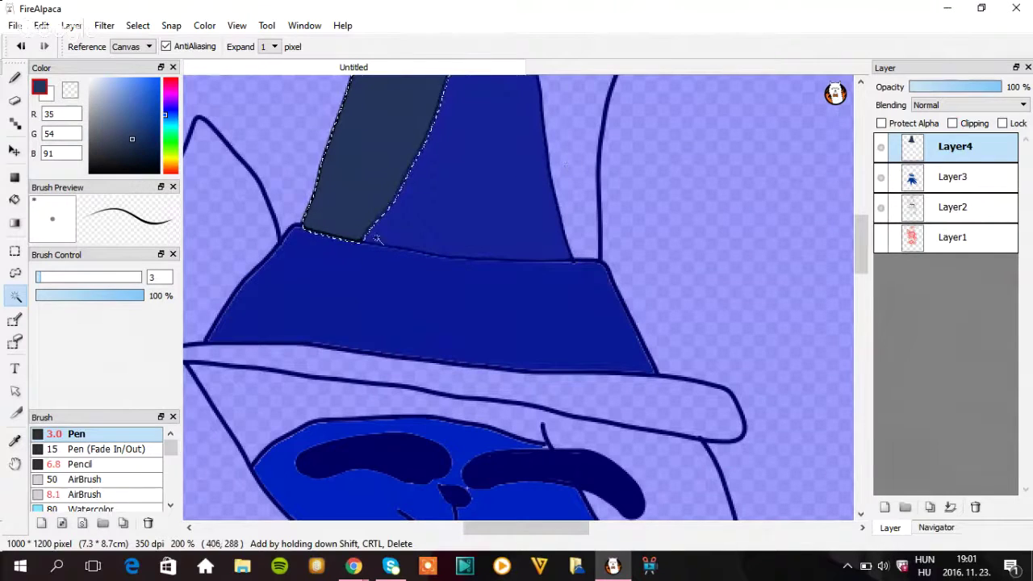
click(384, 314)
click(137, 147)
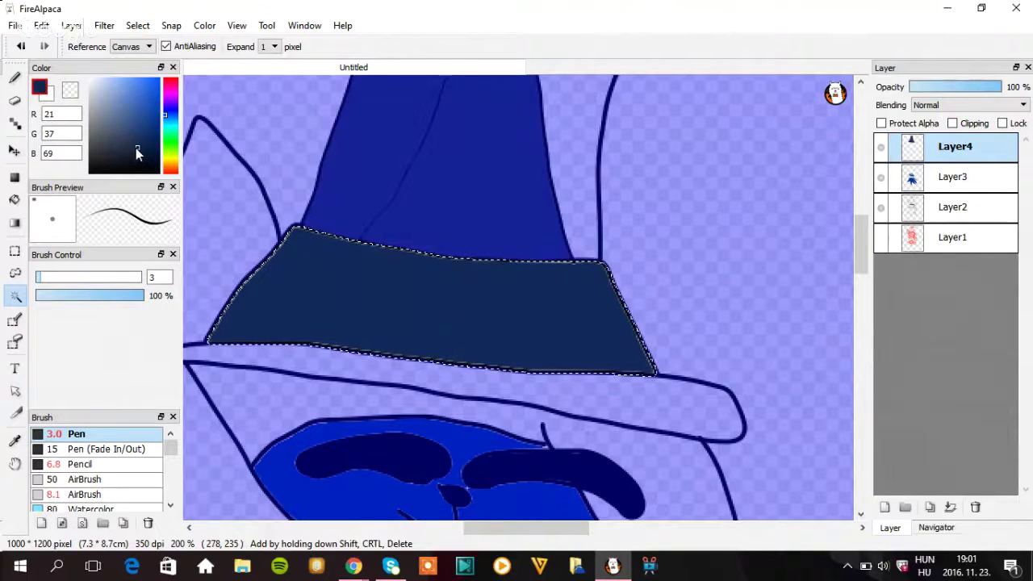
click(15, 199)
click(344, 329)
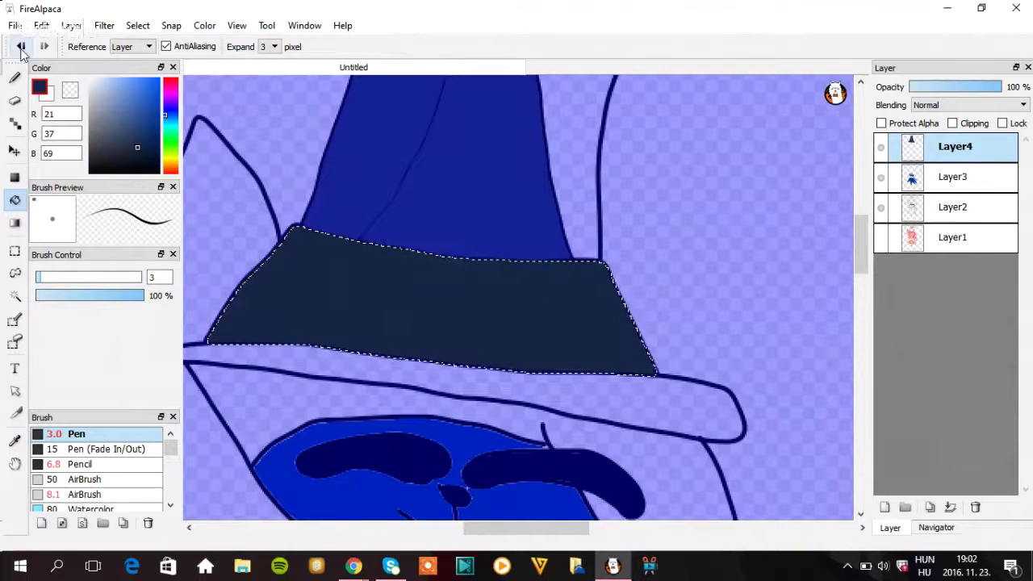
- Select the crown's right section with the Magic Wand and fill it with RGB 34, 50, 83
click(131, 143)
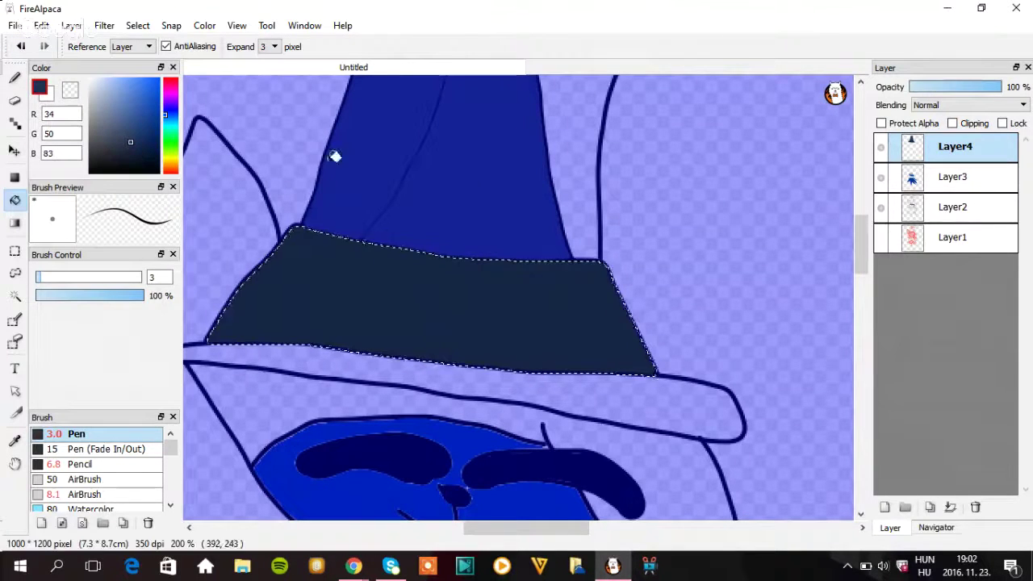
click(14, 299)
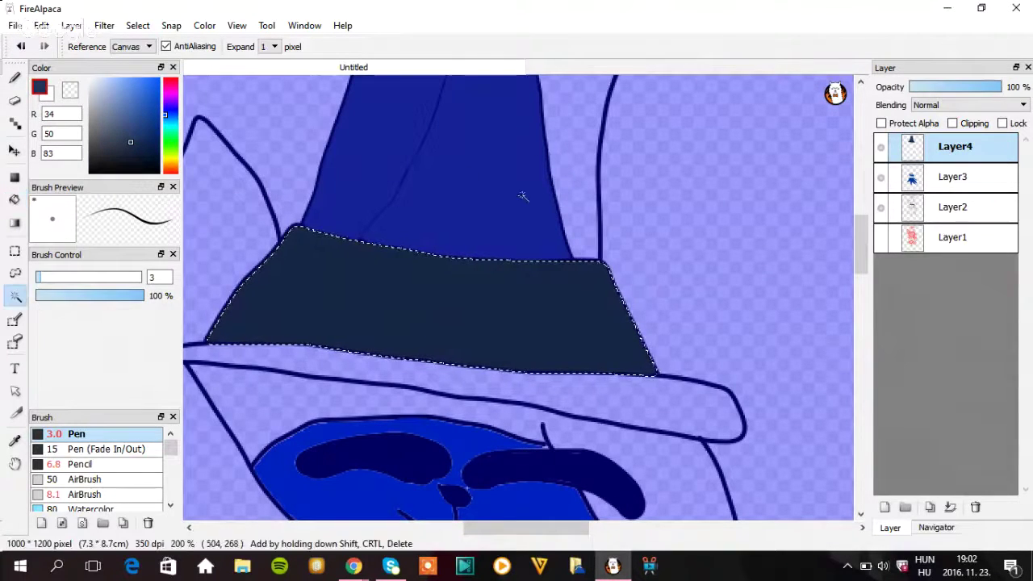
click(565, 138)
click(15, 199)
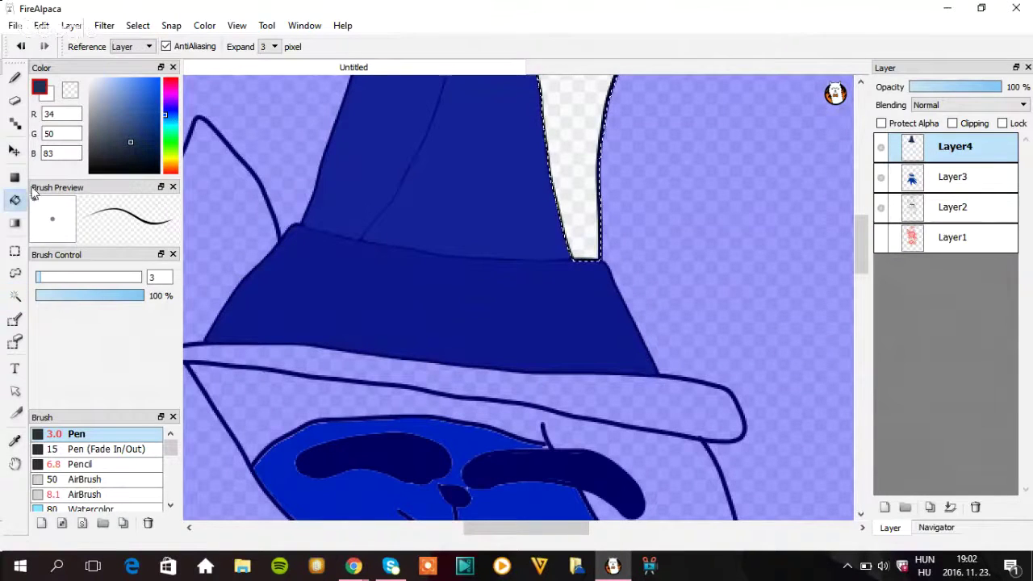
click(575, 139)
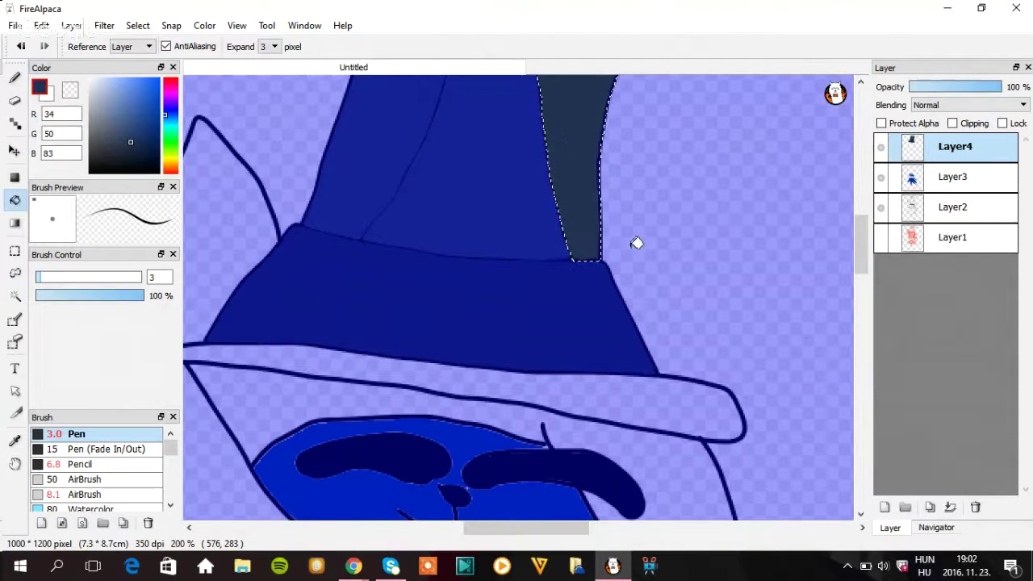
key(ctrl+d)
key(ctrl+z)
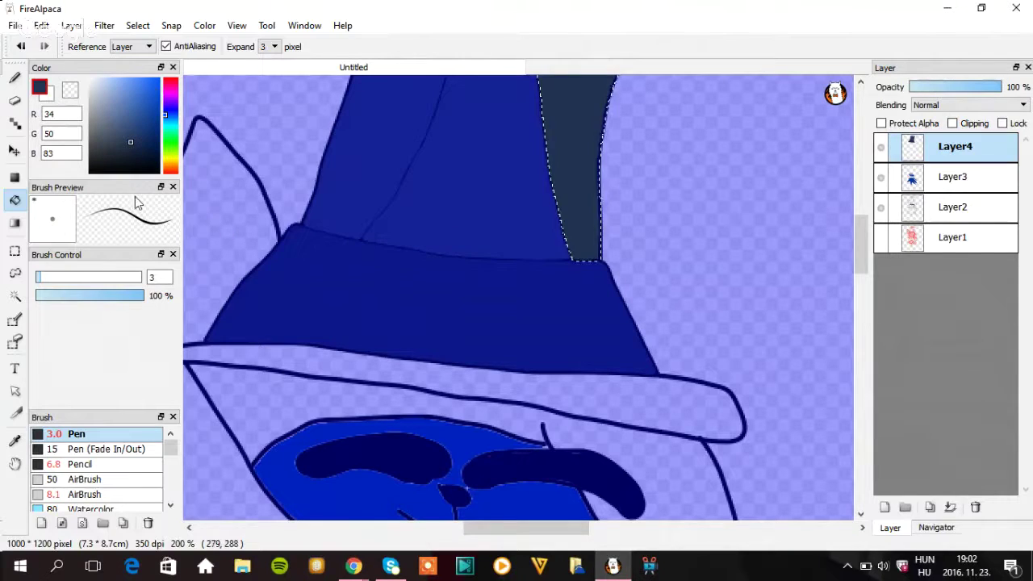
- Select the hat's brim with the Magic Wand, fill it with RGB 77, 103, 153, and clear the selection
click(123, 116)
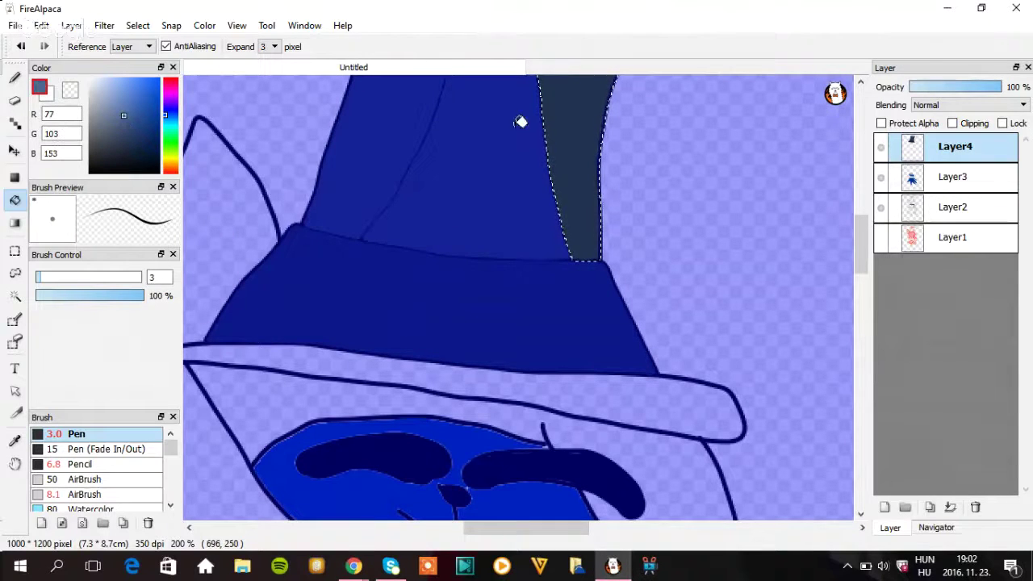
click(16, 296)
click(374, 364)
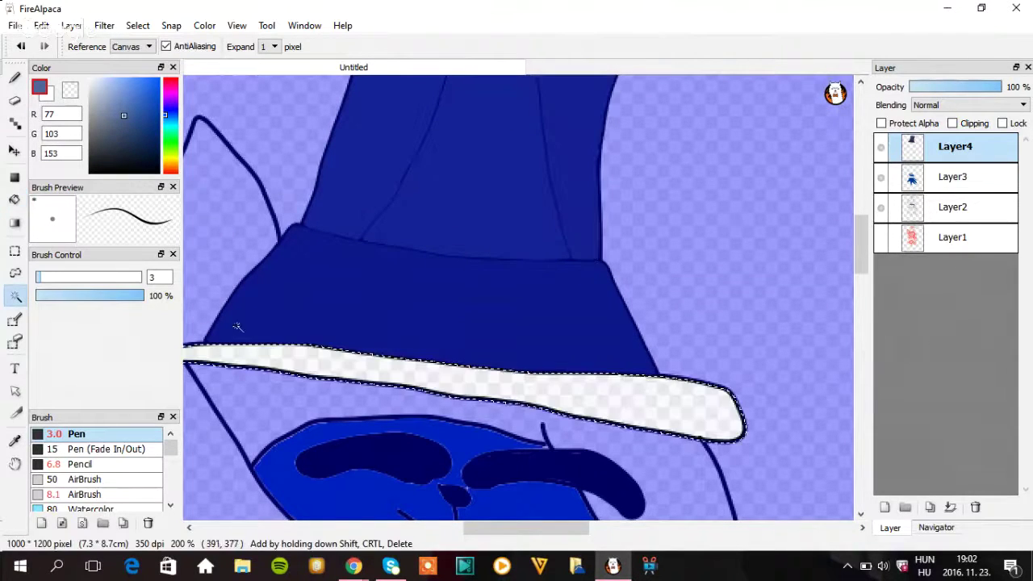
click(15, 199)
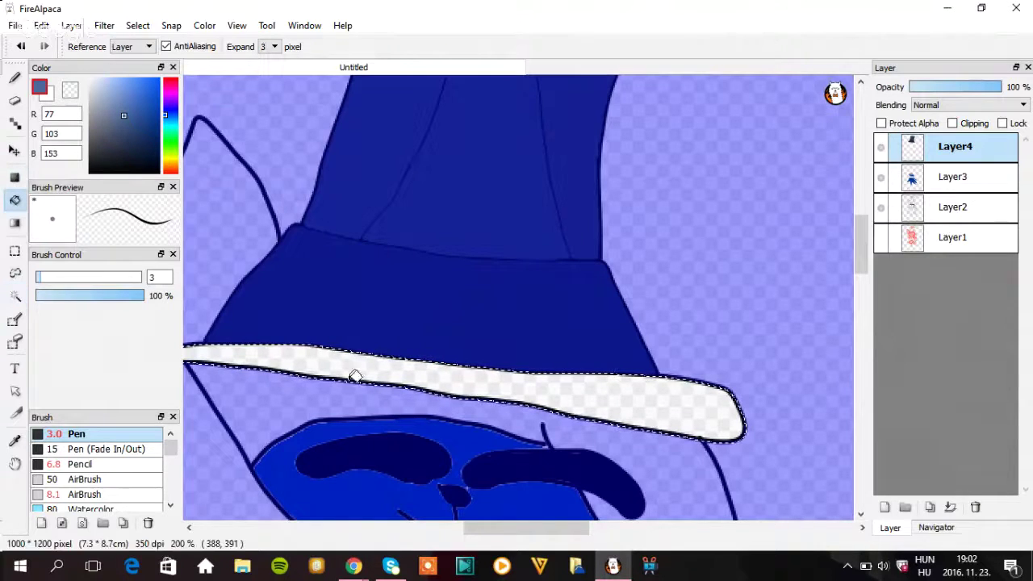
click(355, 377)
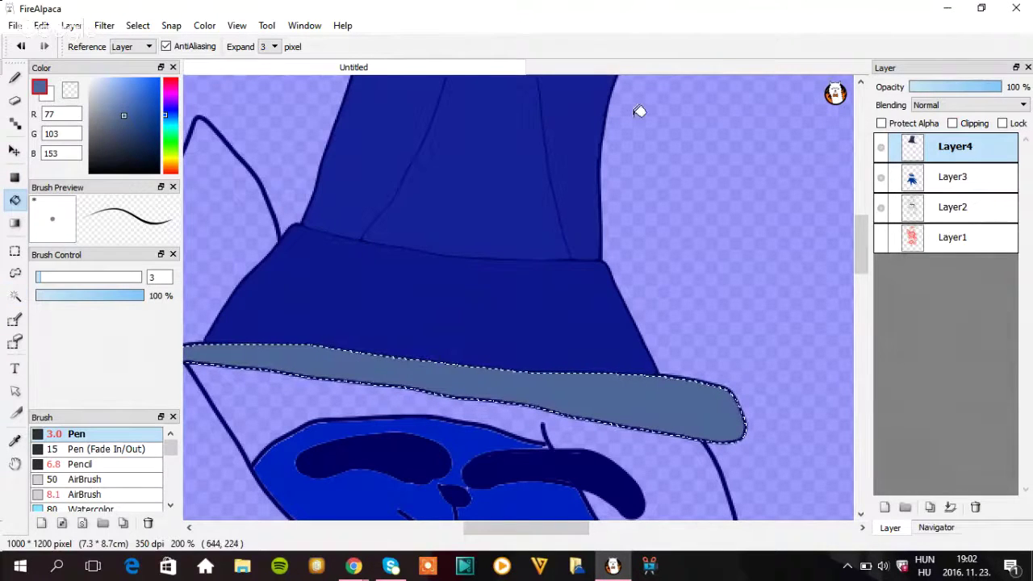
click(137, 25)
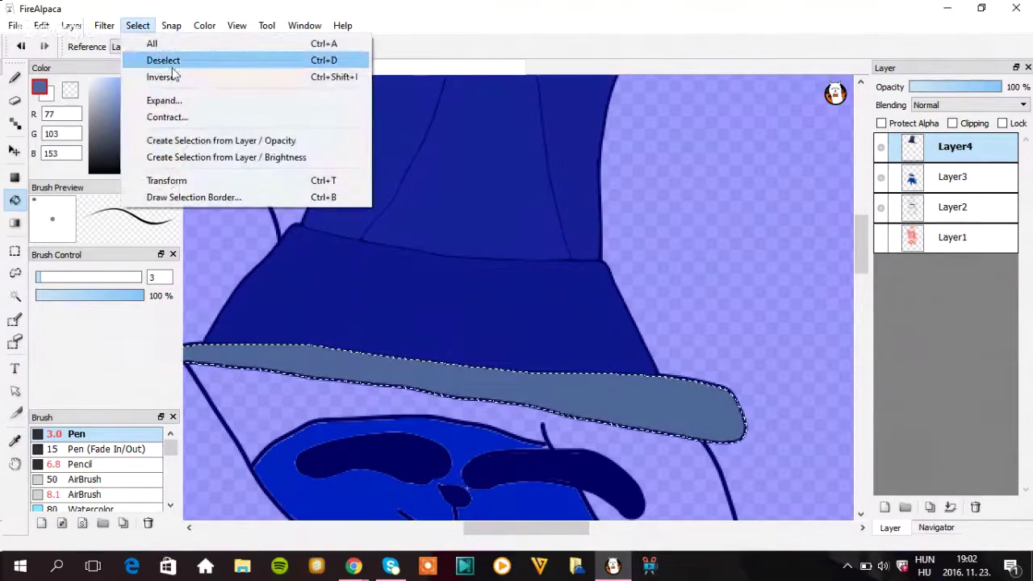
click(169, 64)
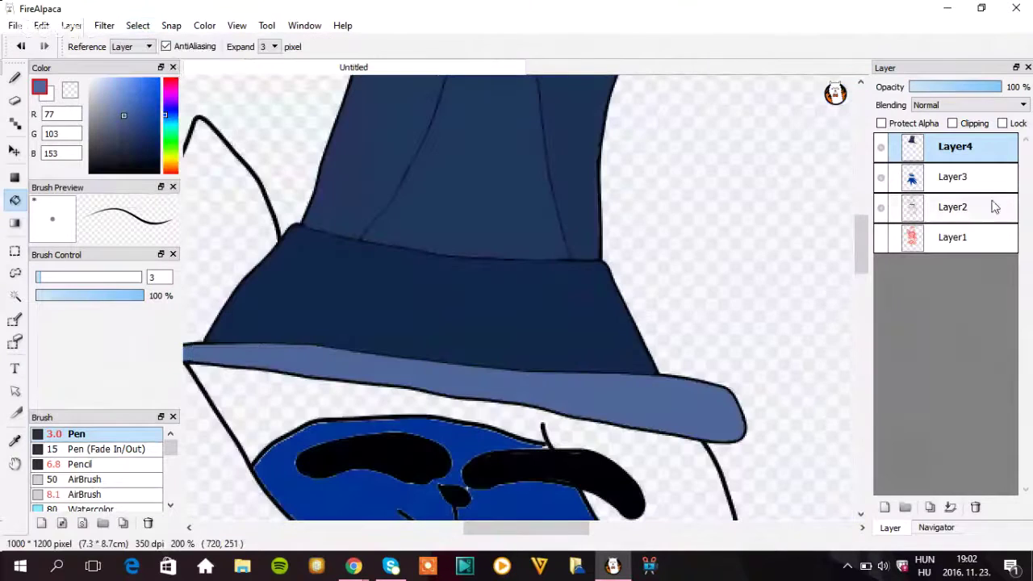
- Sample the crown's middle section to pick up RGB 35, 54, 91, and set the Bucket reference to Canvas
click(936, 526)
click(923, 88)
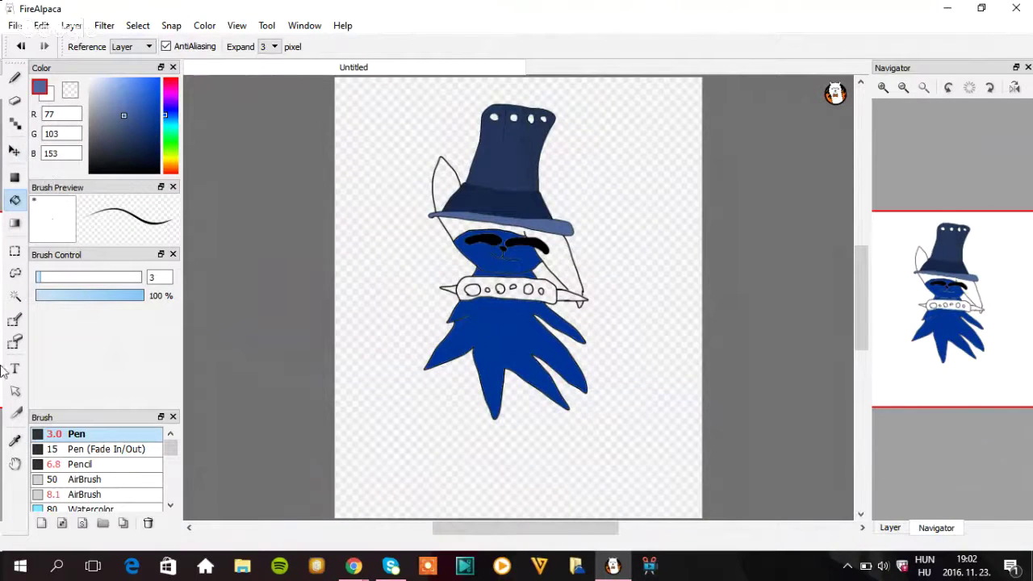
click(16, 416)
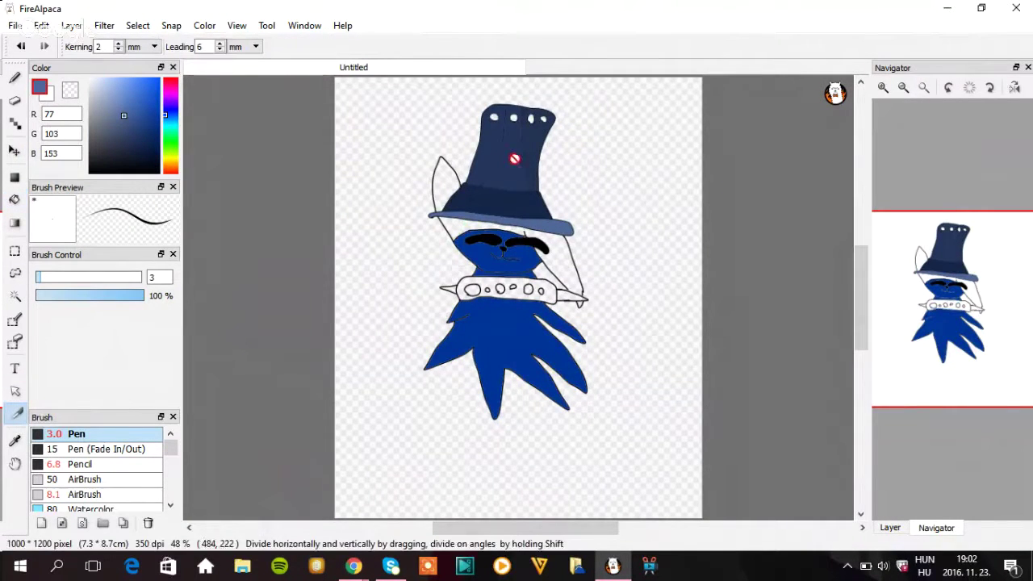
click(16, 439)
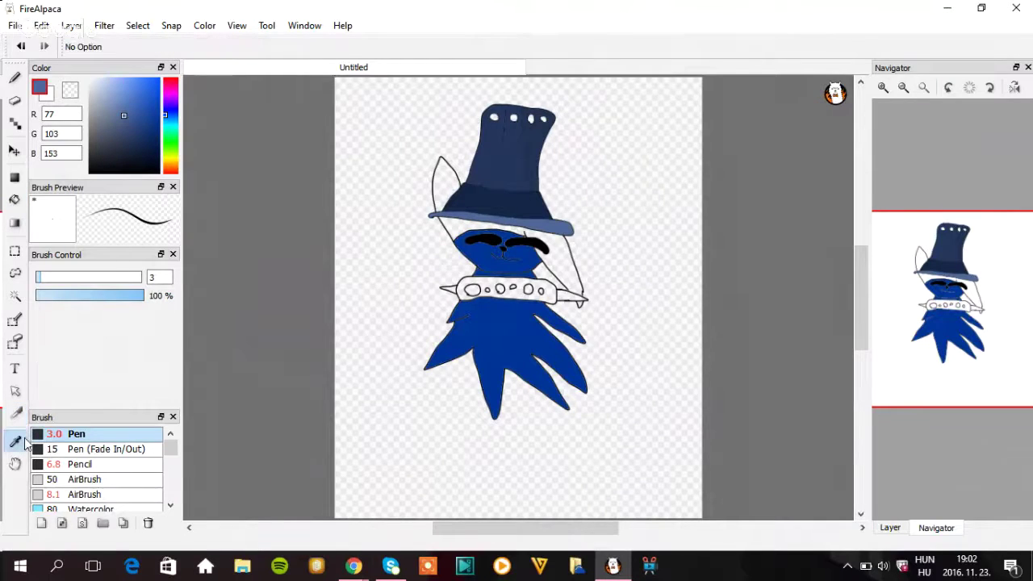
click(520, 156)
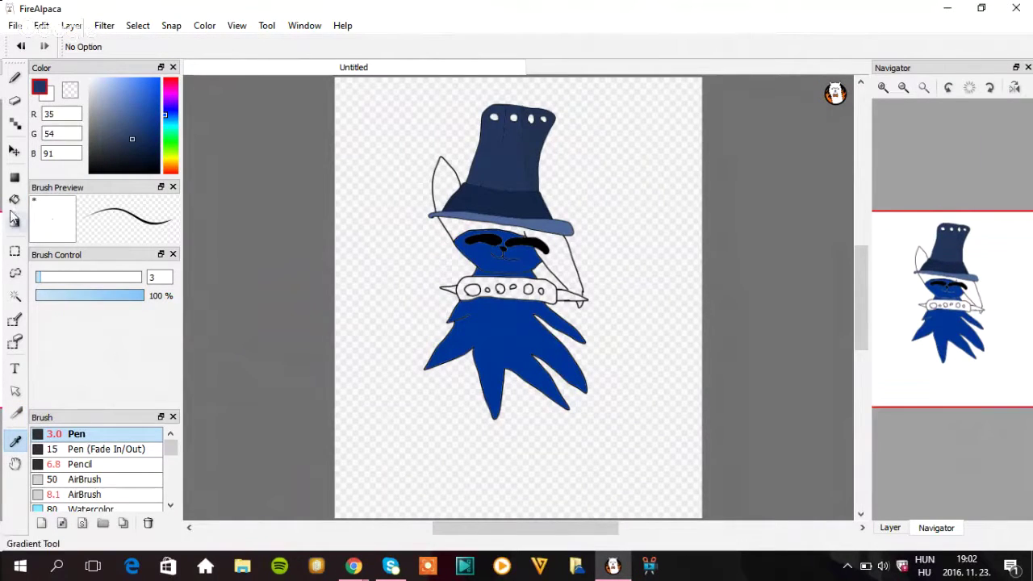
click(14, 199)
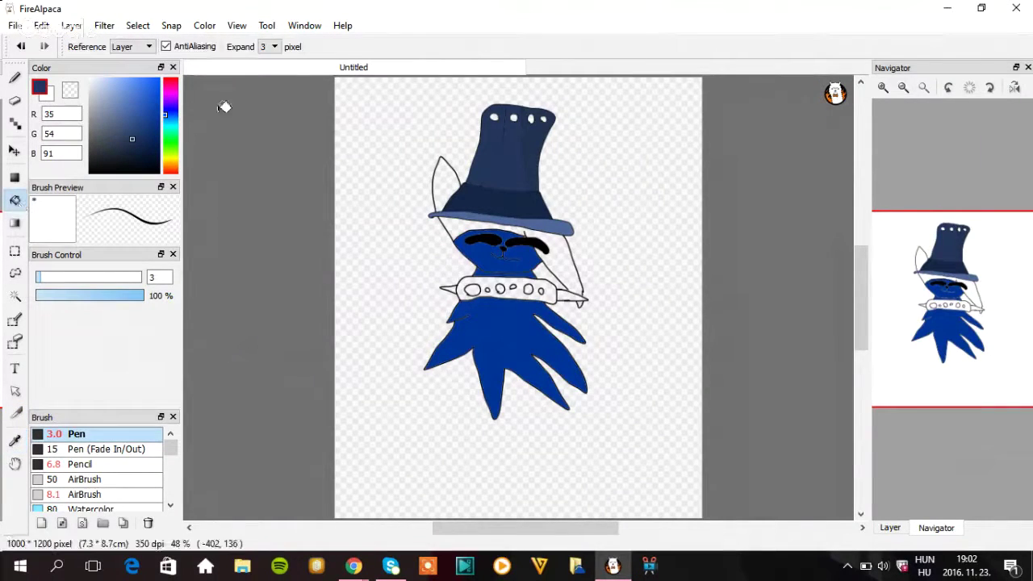
click(125, 46)
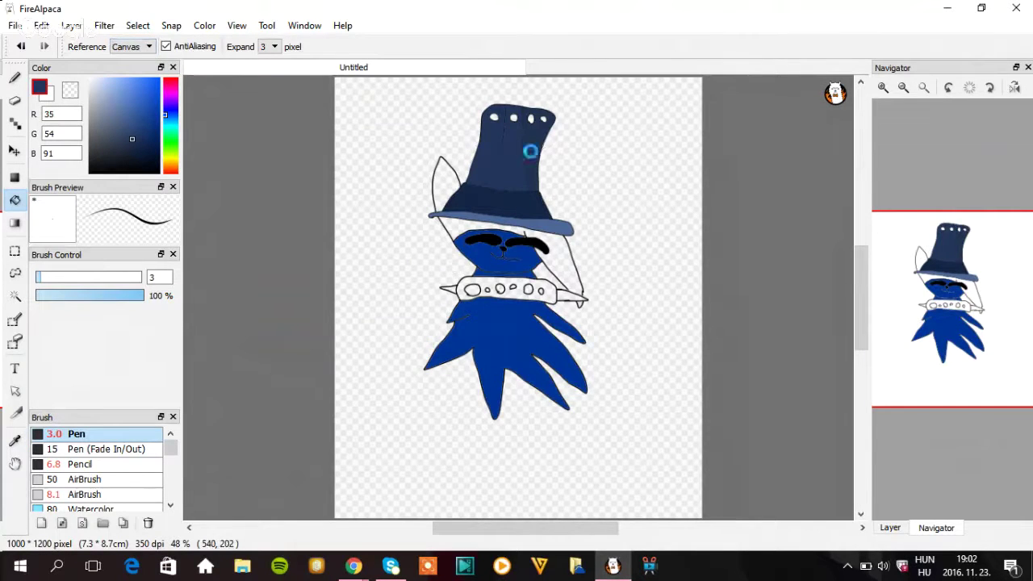
- Try the sampled colour on the crown's right section, undo that fill, and sample RGB 34, 50, 83 for the Bucket
click(537, 154)
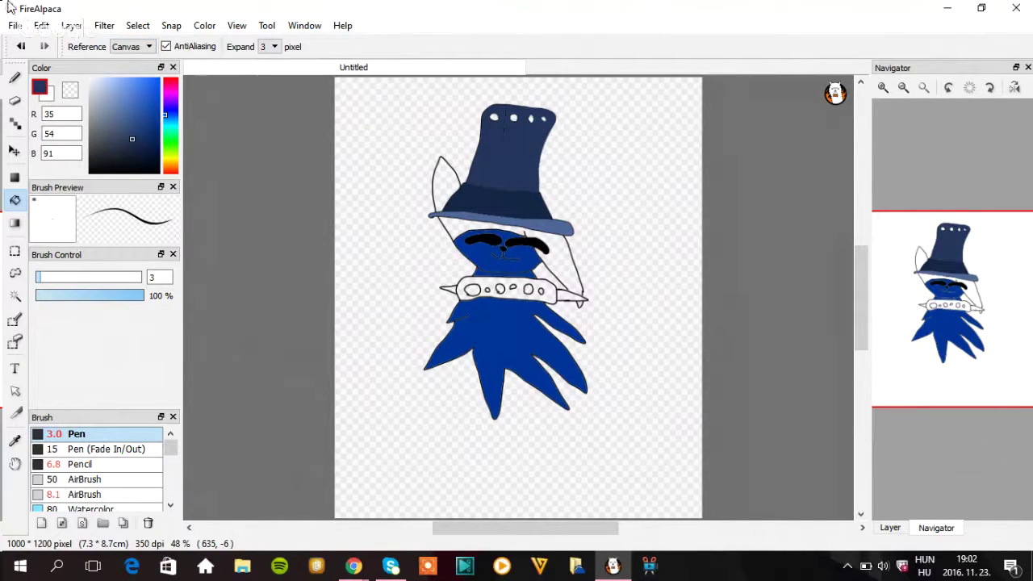
click(21, 45)
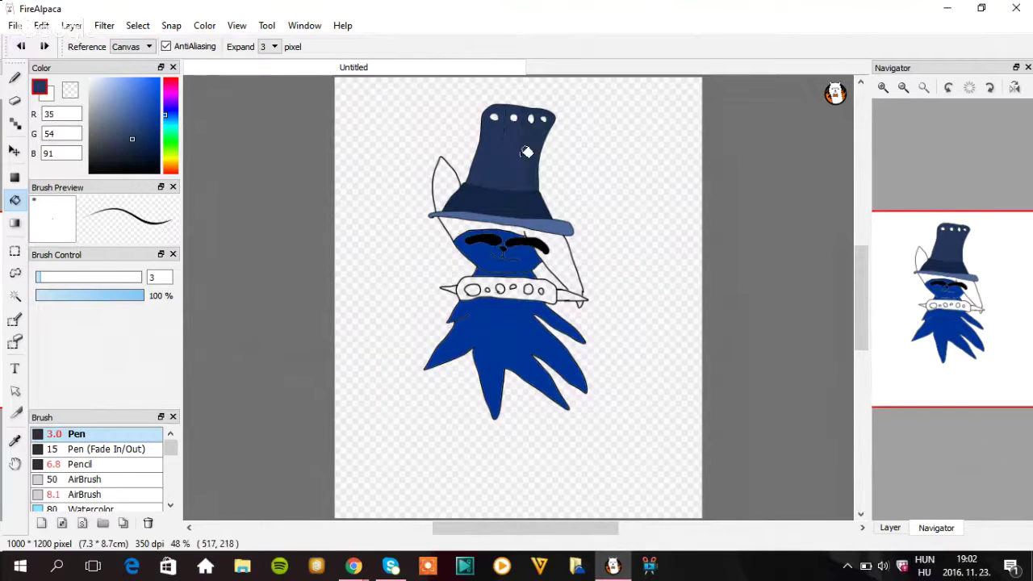
click(14, 440)
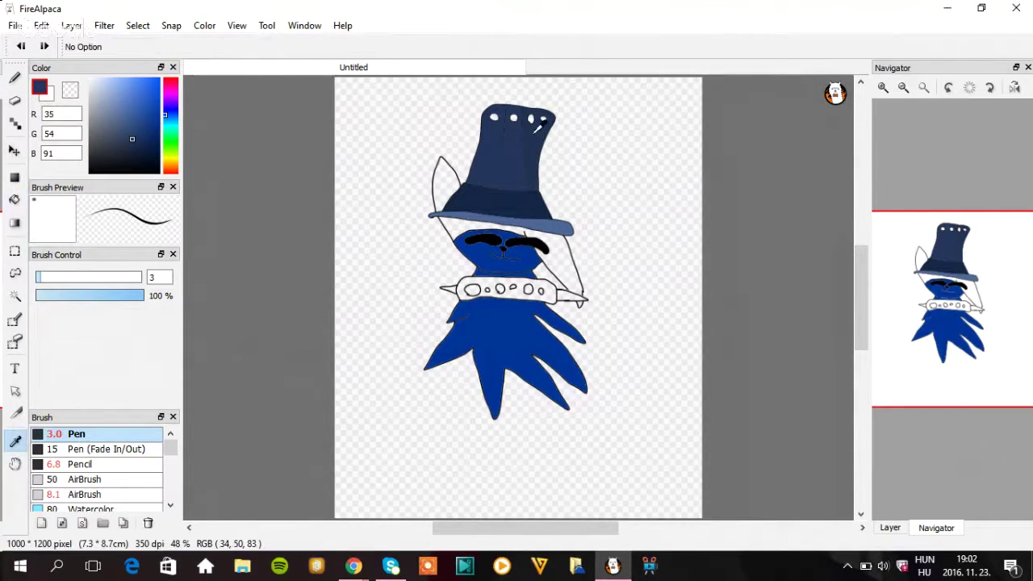
click(14, 199)
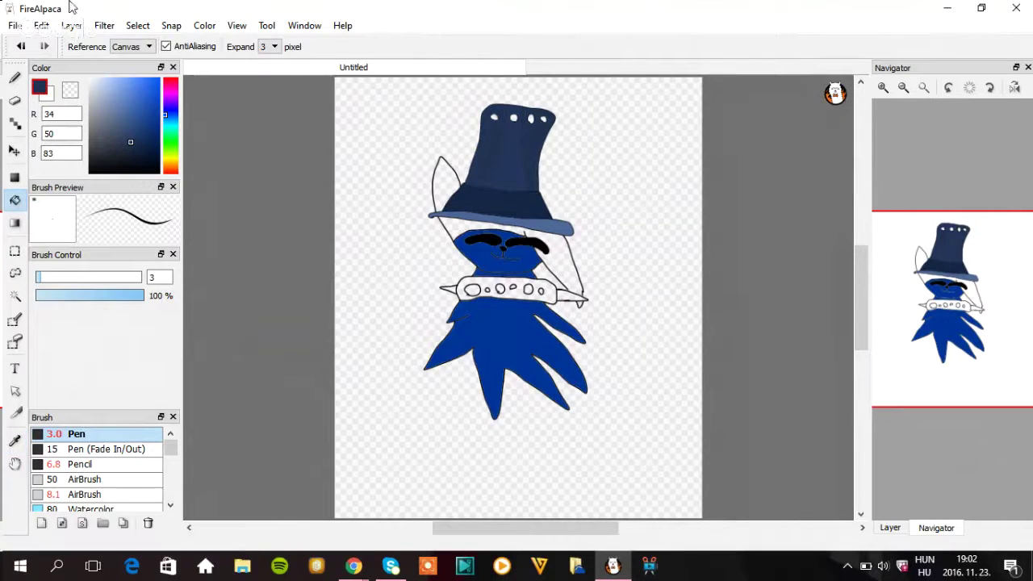
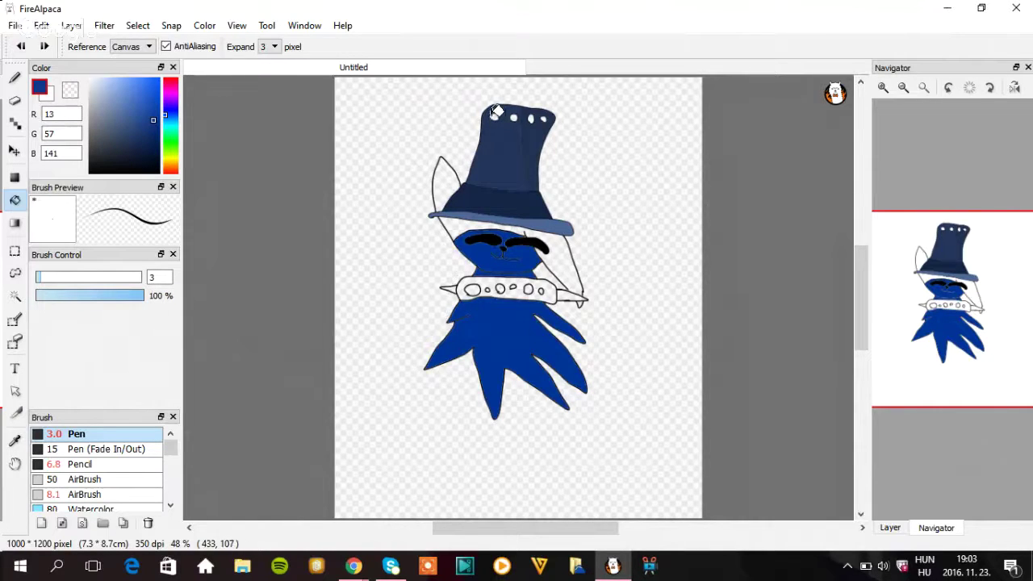
- Try to fill the two leftmost holes near the crown's top edge with RGB 13, 57, 141, and undo it
click(494, 113)
click(513, 115)
click(20, 47)
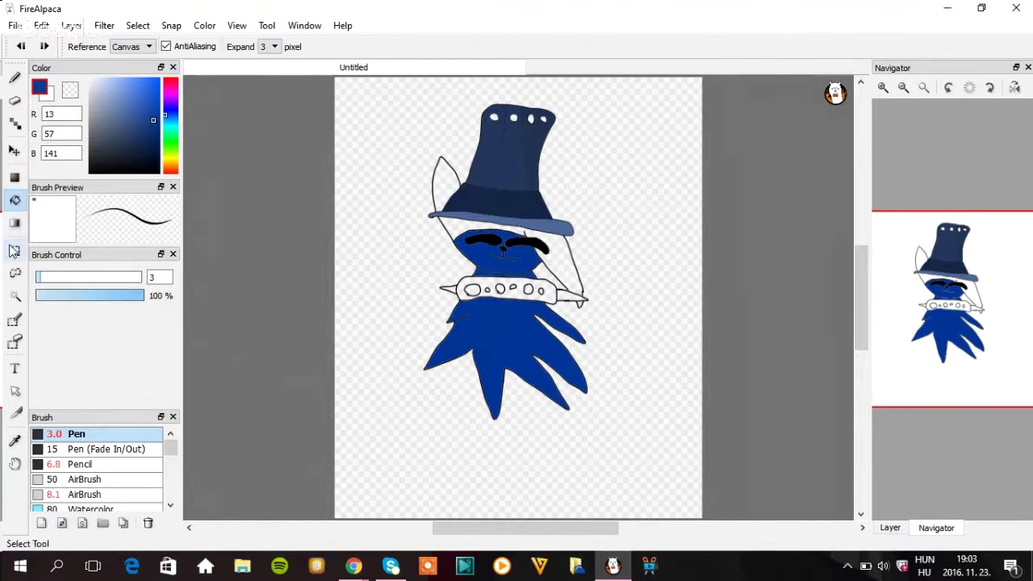
- Fill the leftmost hole near the crown's top edge with RGB 13, 57, 141, undo that fill, and repeat it
click(883, 87)
click(883, 87)
click(882, 87)
drag(972, 178, 952, 101)
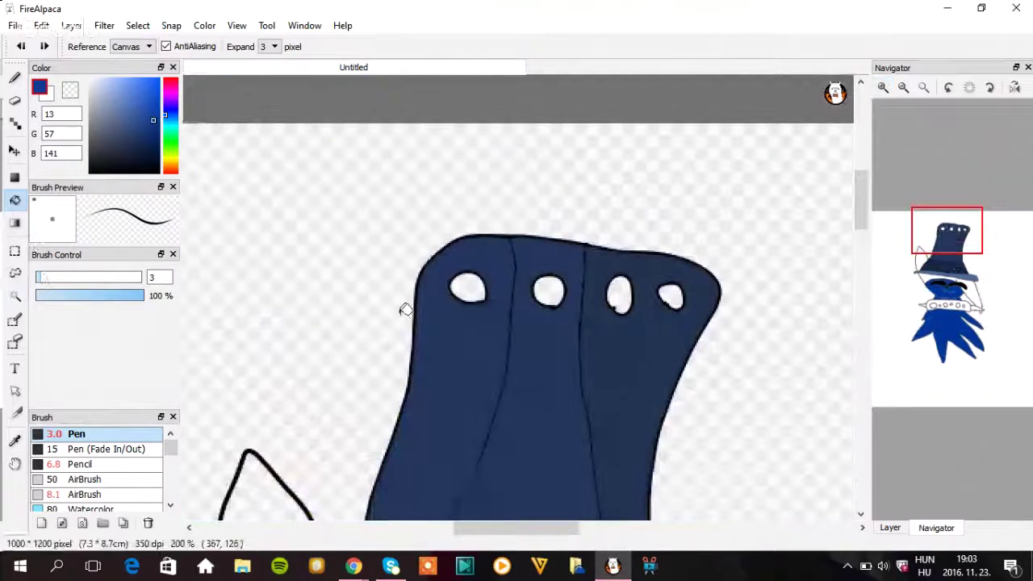
click(468, 284)
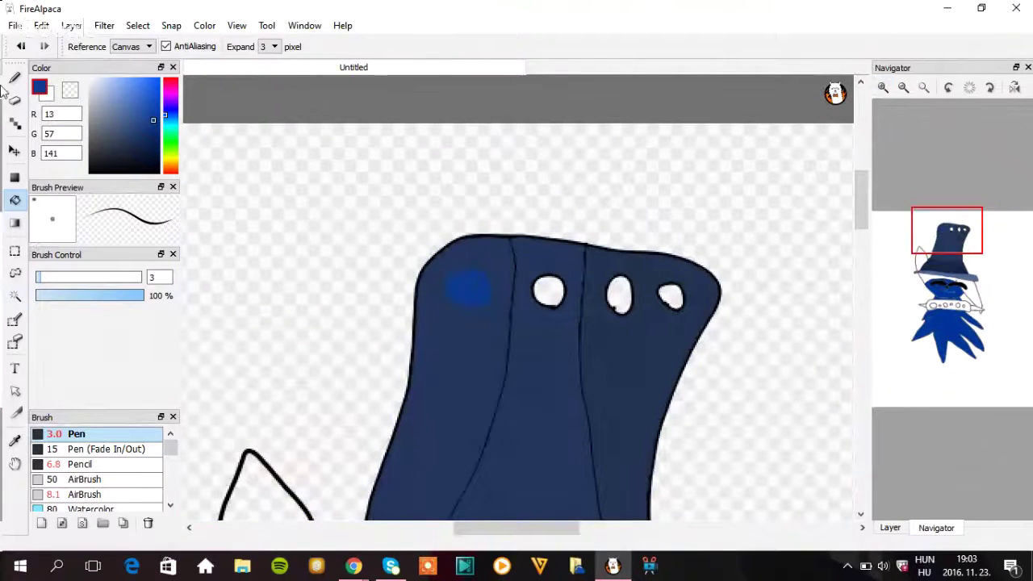
click(21, 46)
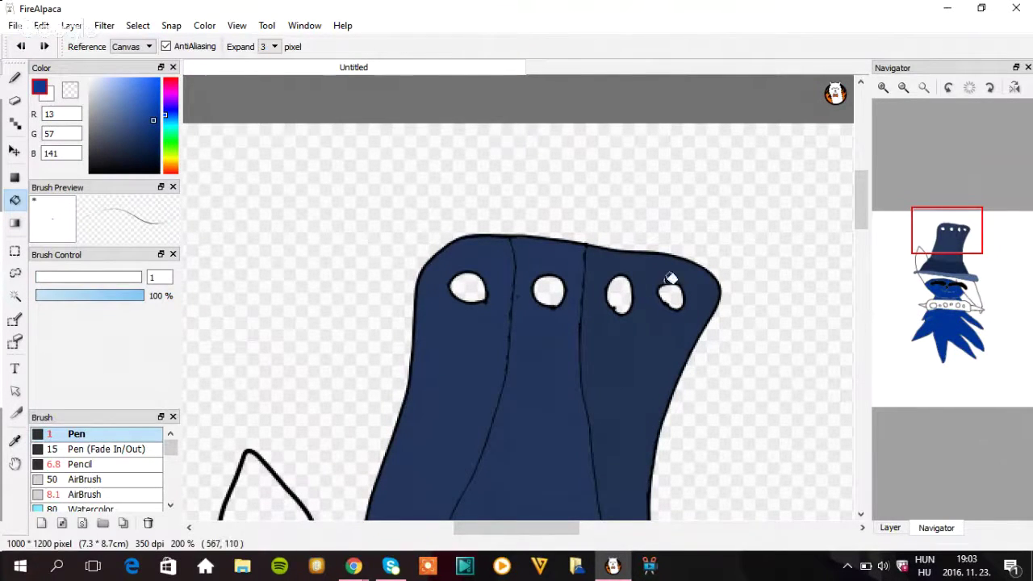
click(467, 288)
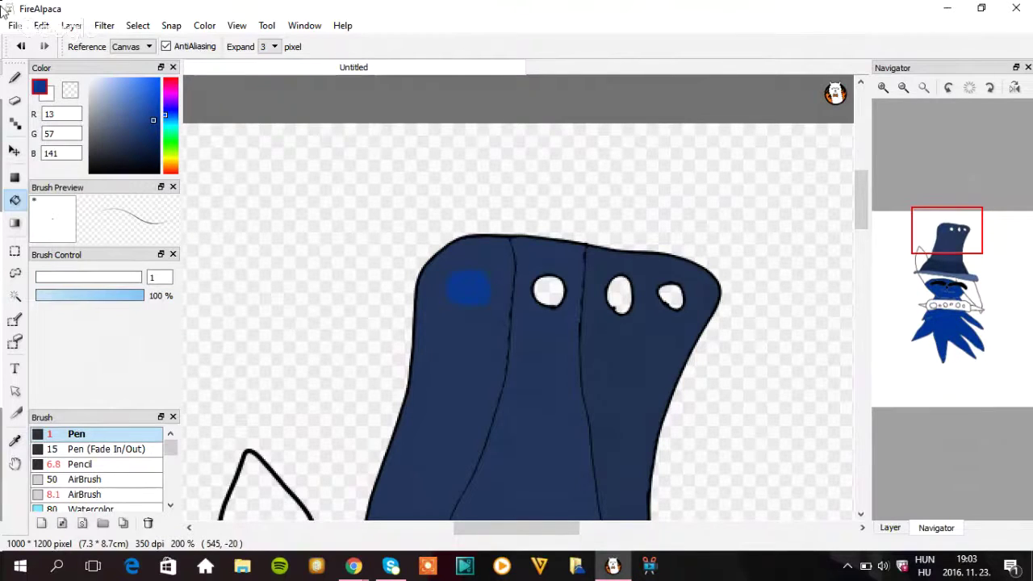
- Undo the last fill of the leftmost crown hole and add a new layer above the hat layer
click(20, 47)
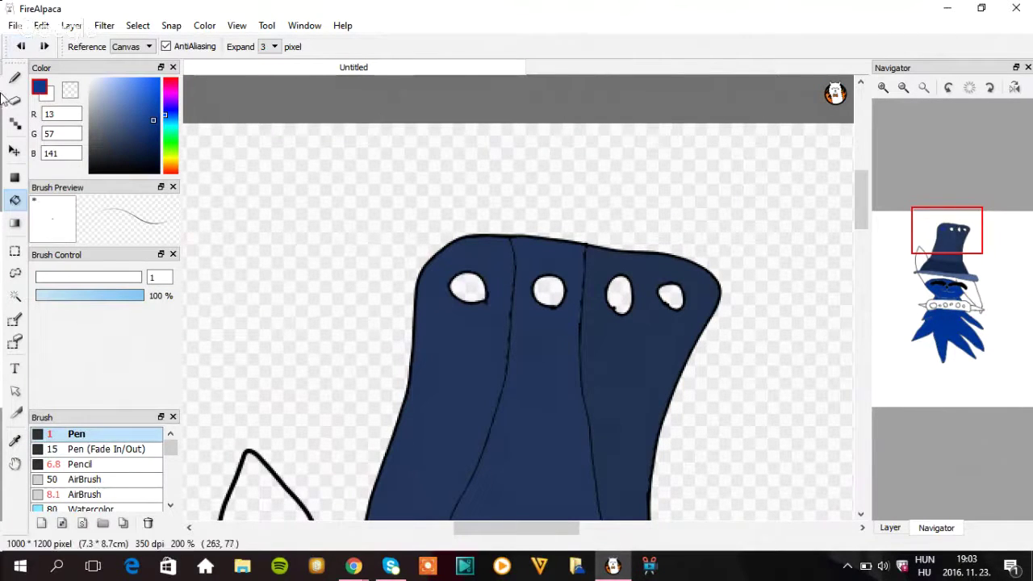
mouse_move(1018, 87)
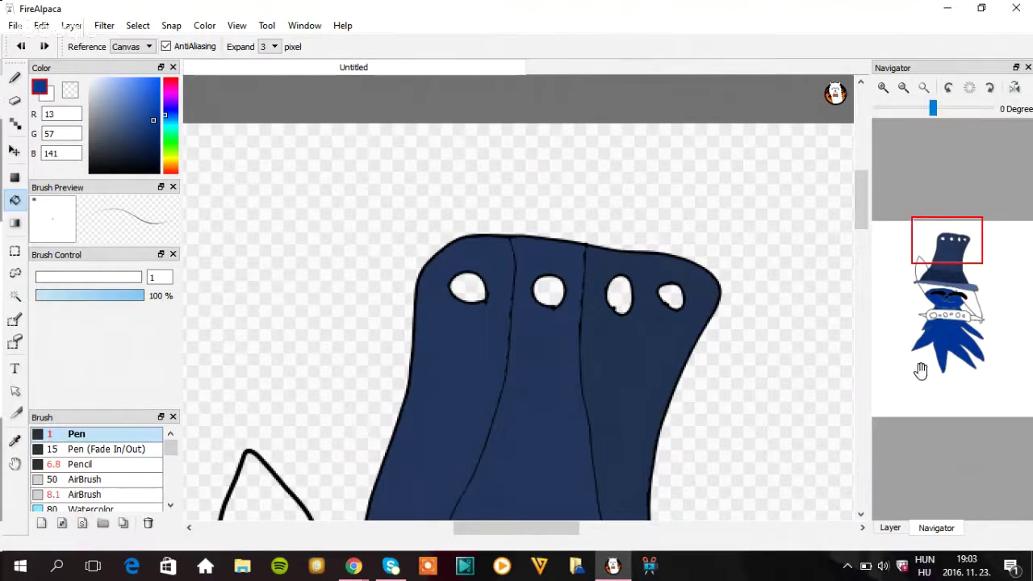
click(889, 529)
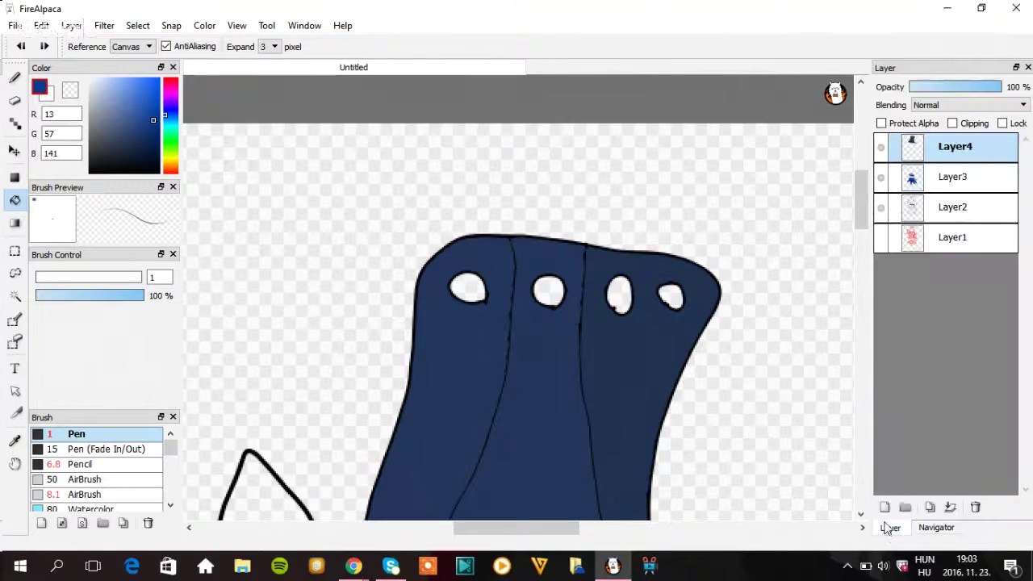
click(882, 506)
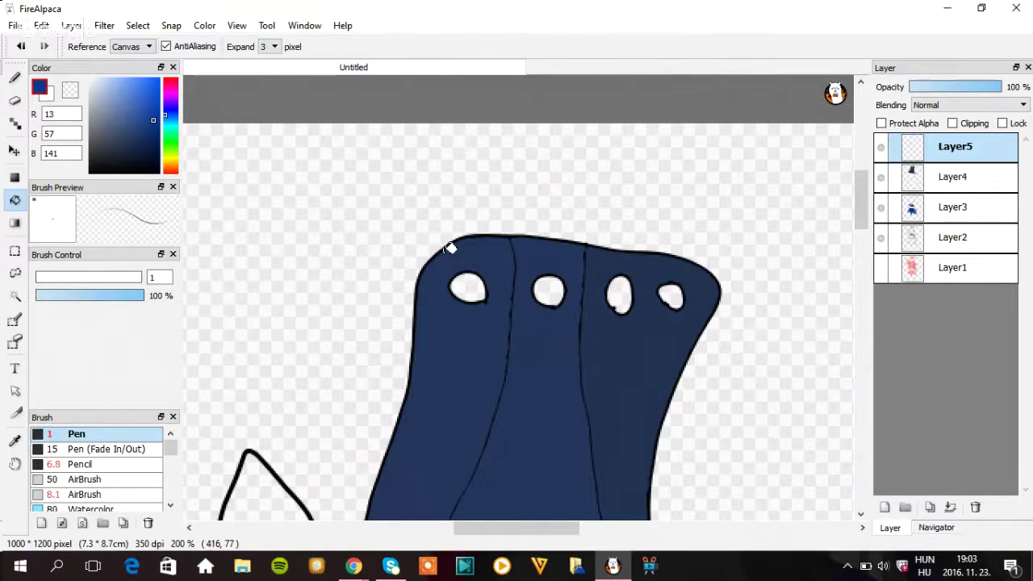
- Try filling the four holes near the crown's top edge with RGB 13, 57, 141, and undo all four fills
click(473, 282)
click(549, 287)
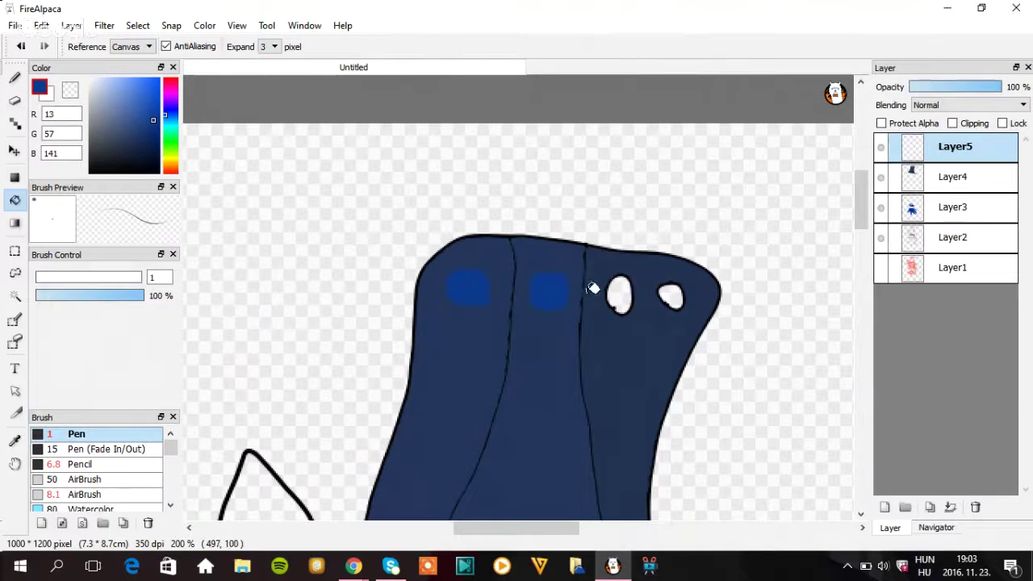
click(623, 289)
click(671, 292)
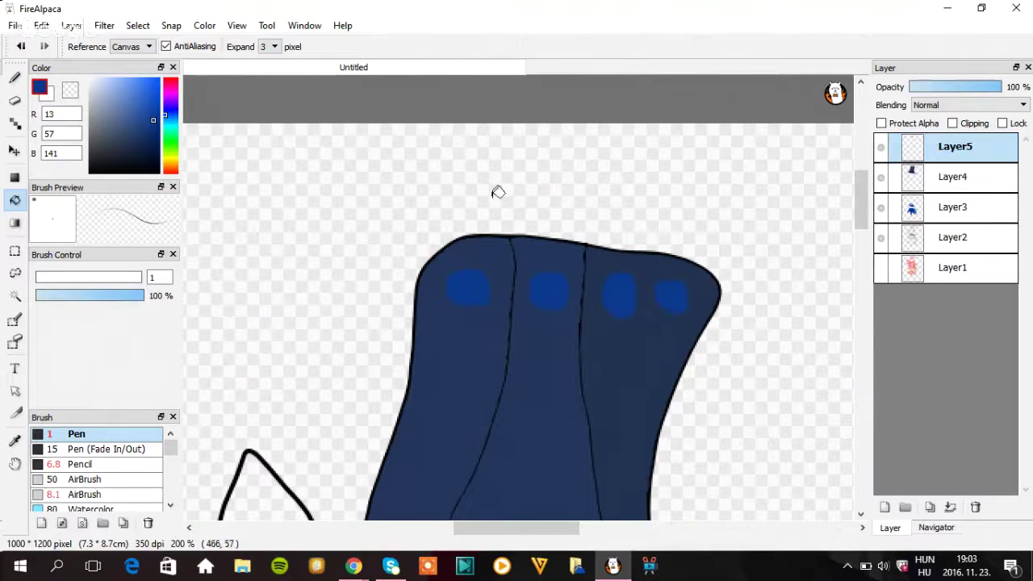
click(21, 46)
click(21, 46)
click(21, 46)
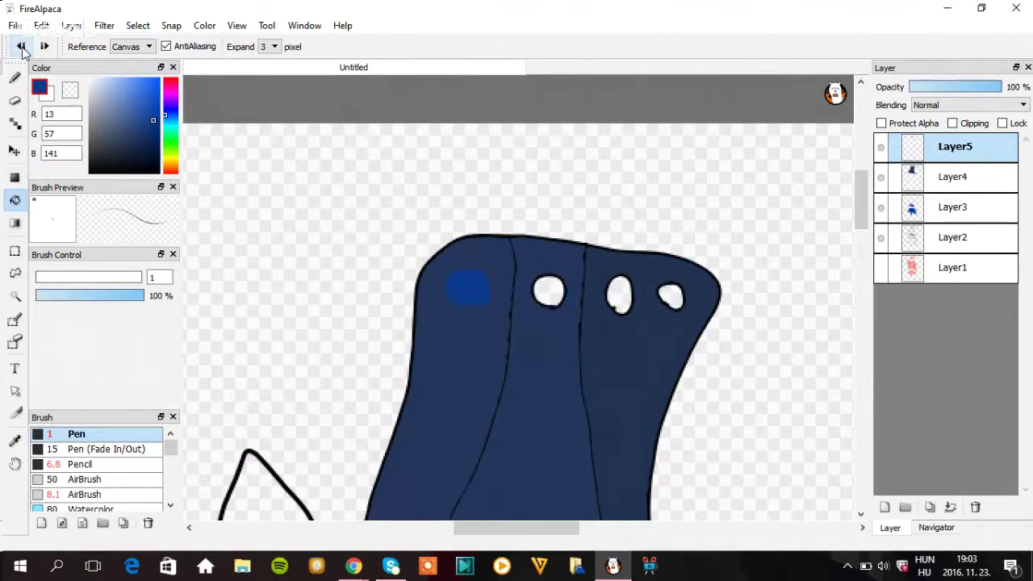
click(21, 46)
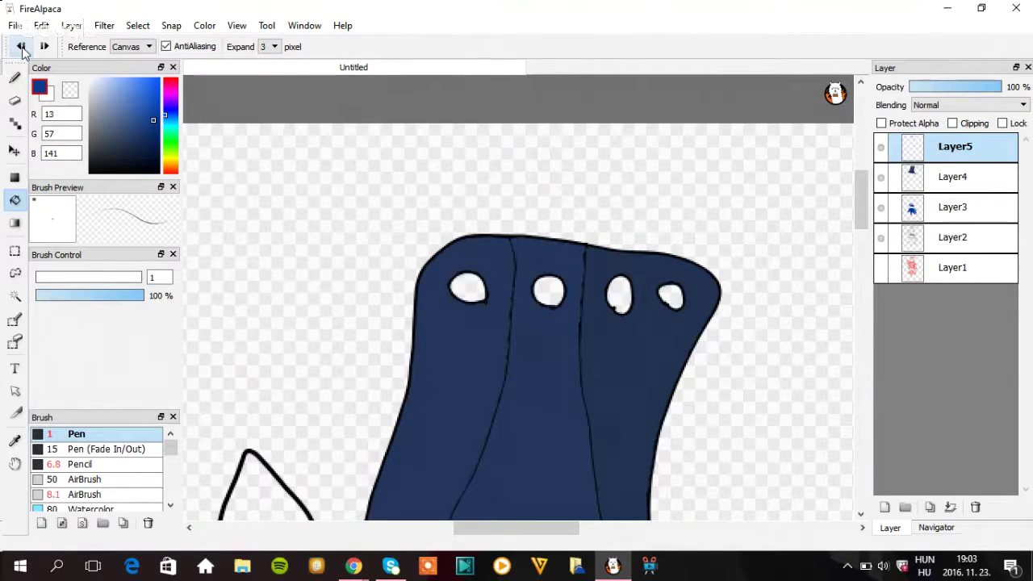
- Select the leftmost crown hole with the Magic Wand, fill it with RGB 13, 57, 141, and undo that fill
click(15, 295)
click(465, 293)
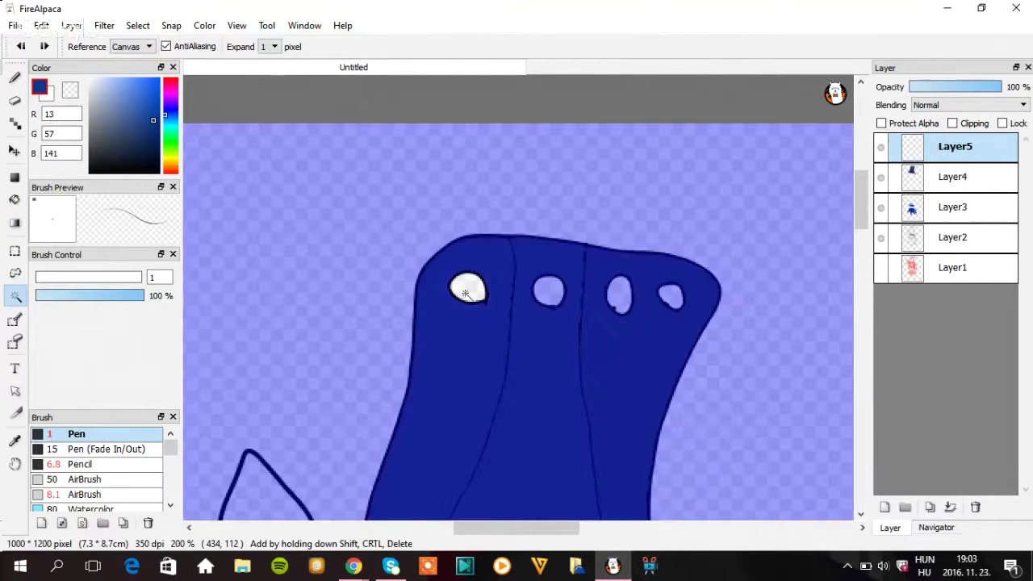
key(g)
click(472, 284)
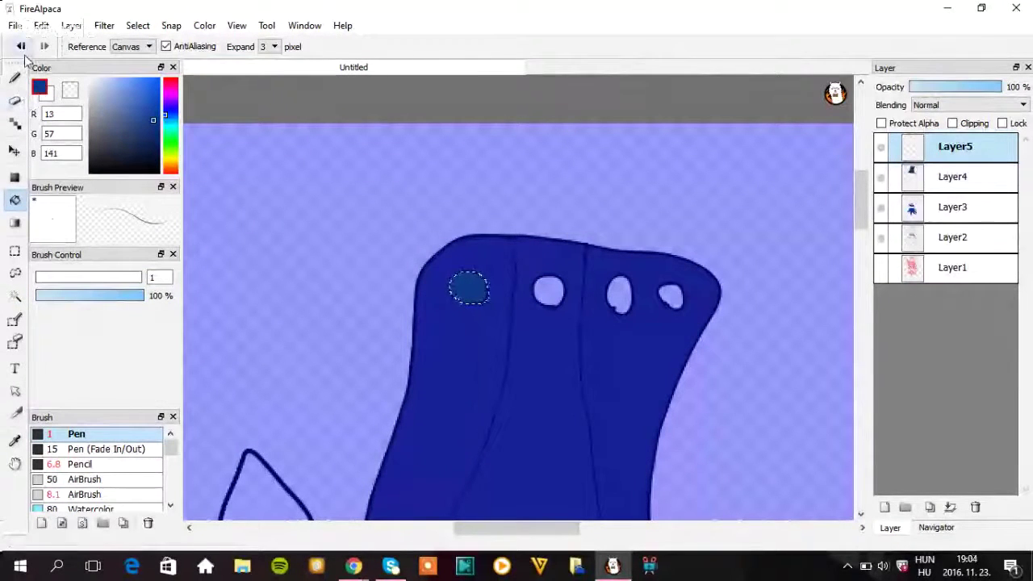
click(22, 47)
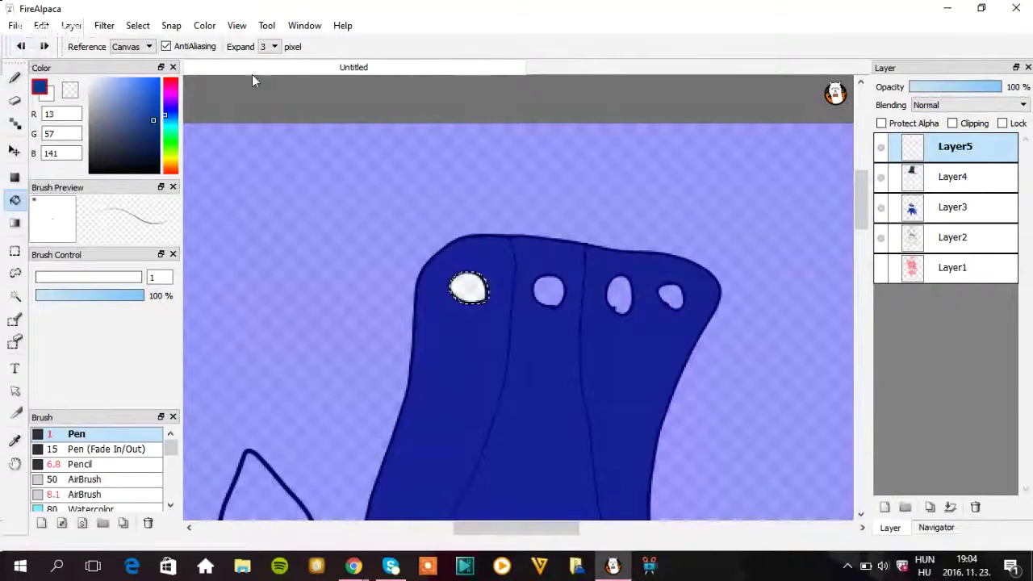
- Contract the leftmost hole's selection by 1 pixel, fill it with the blue again, and undo the fill
click(135, 26)
click(166, 119)
text(1)
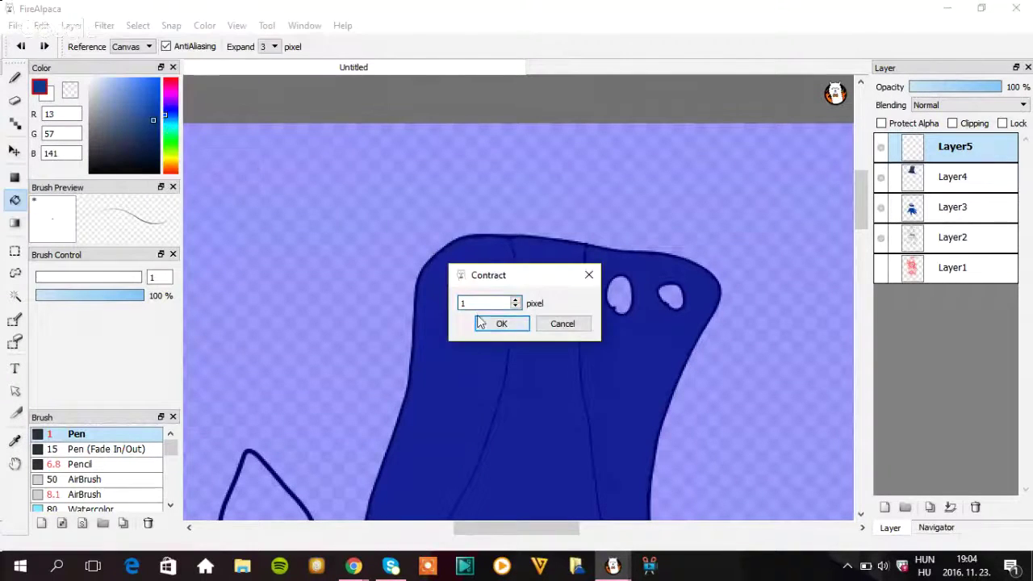
click(500, 324)
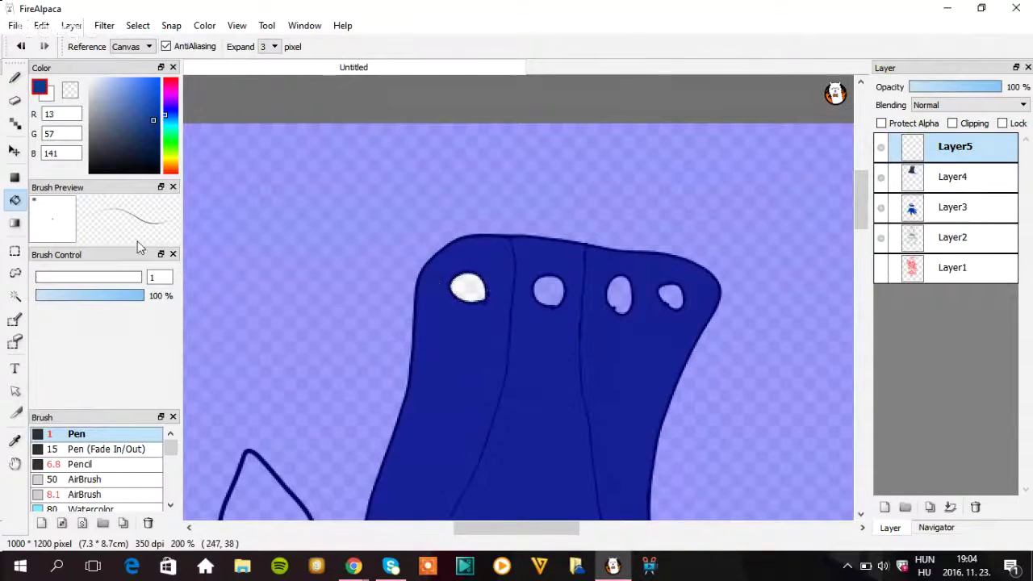
click(464, 281)
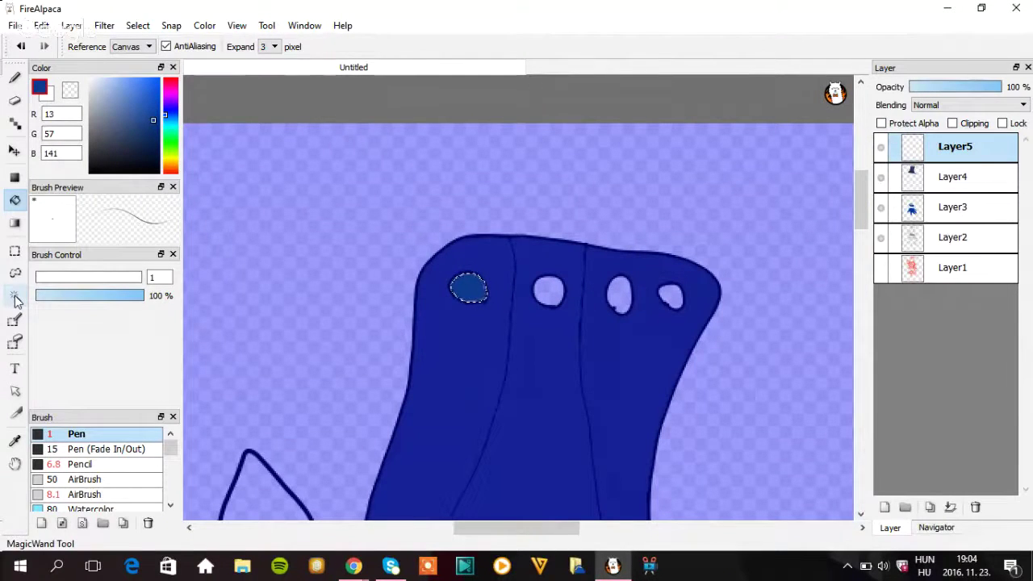
click(21, 46)
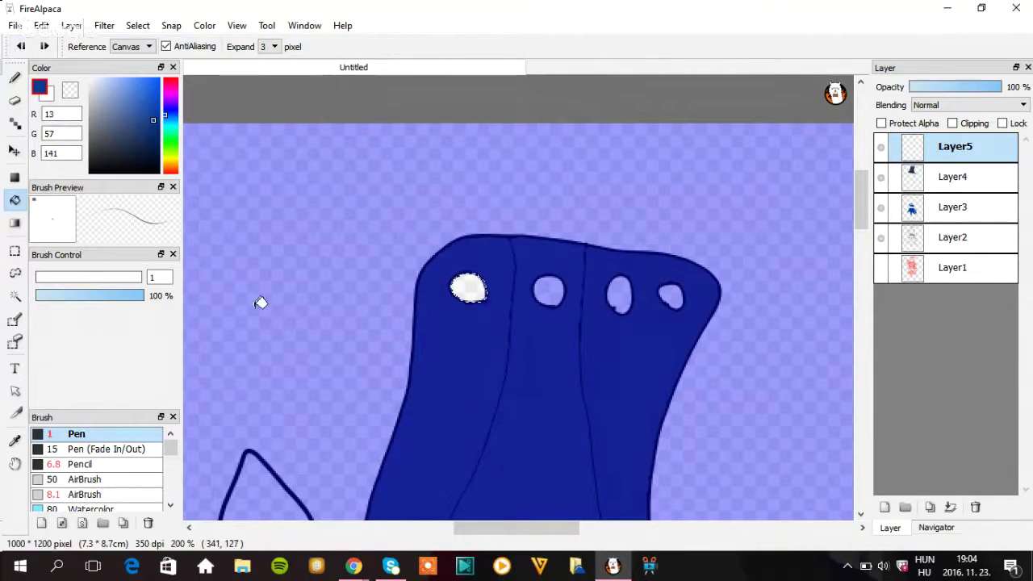
- Add the other three crown holes to the Magic Wand selection and contract the whole selection
click(16, 297)
shift+click(548, 290)
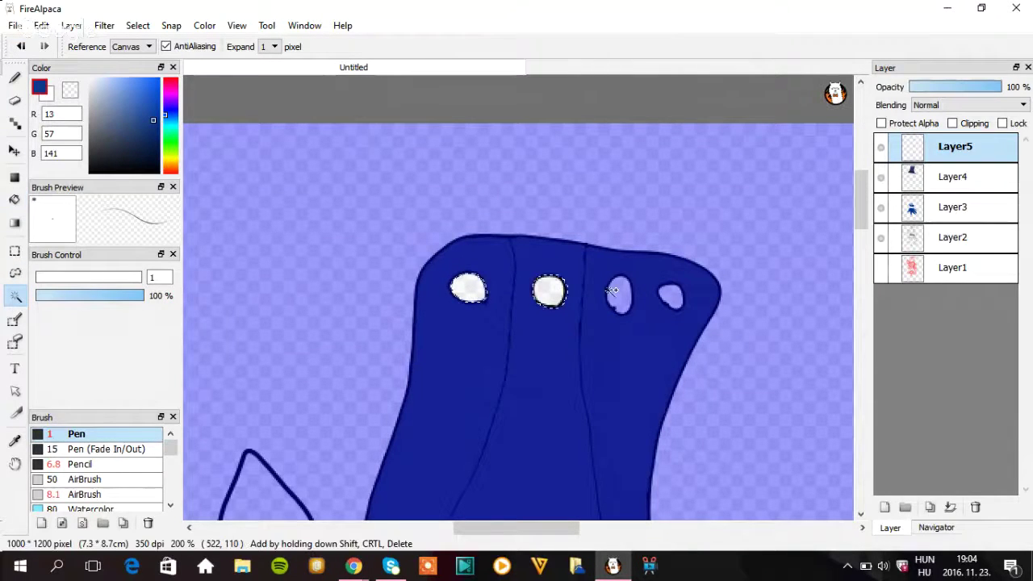
shift+click(618, 294)
shift+click(675, 296)
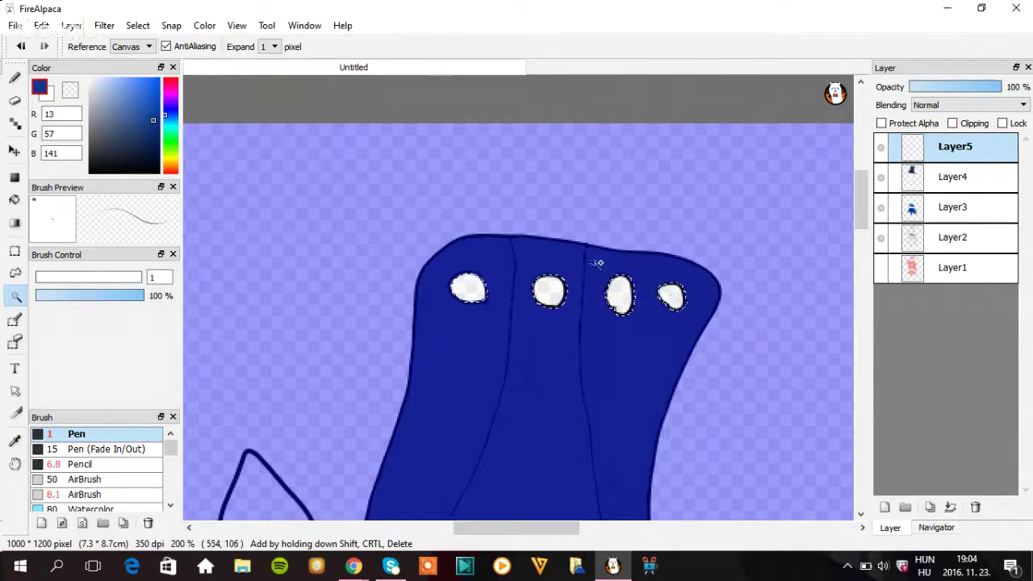
click(134, 26)
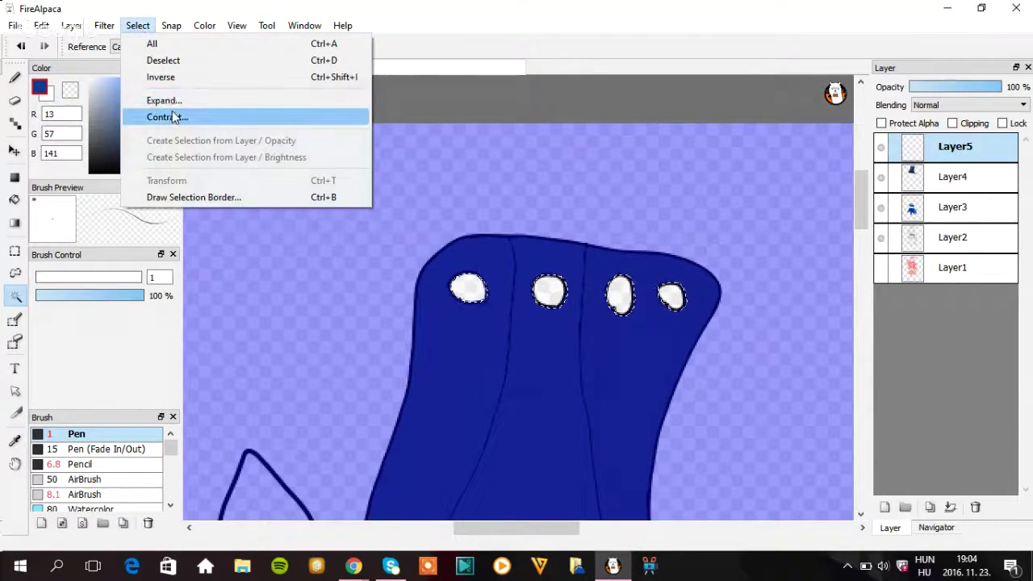
click(167, 117)
click(493, 323)
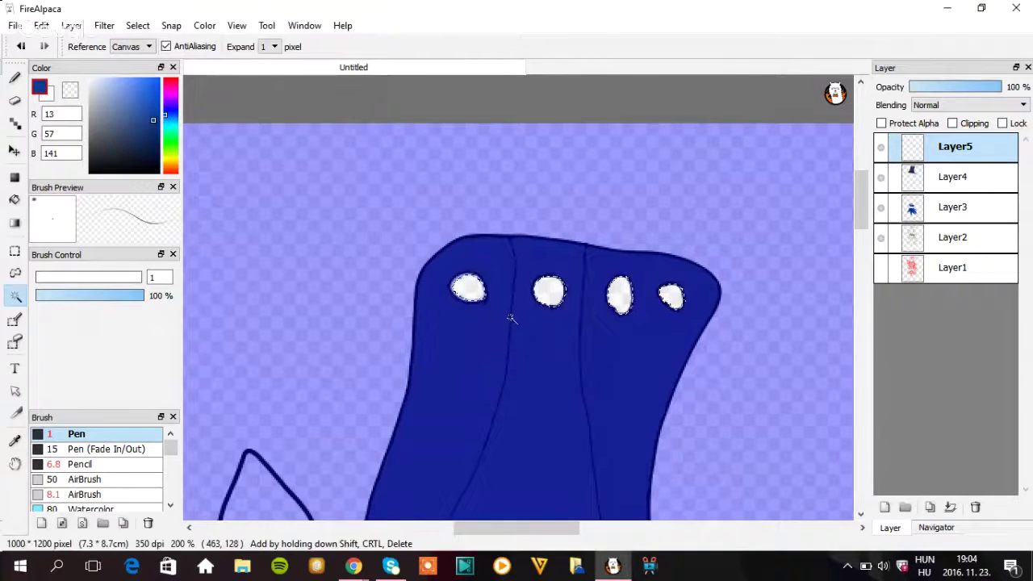
- Fill the four selected crown holes with RGB 13, 57, 141 and clear the selection
click(15, 199)
click(484, 282)
click(553, 289)
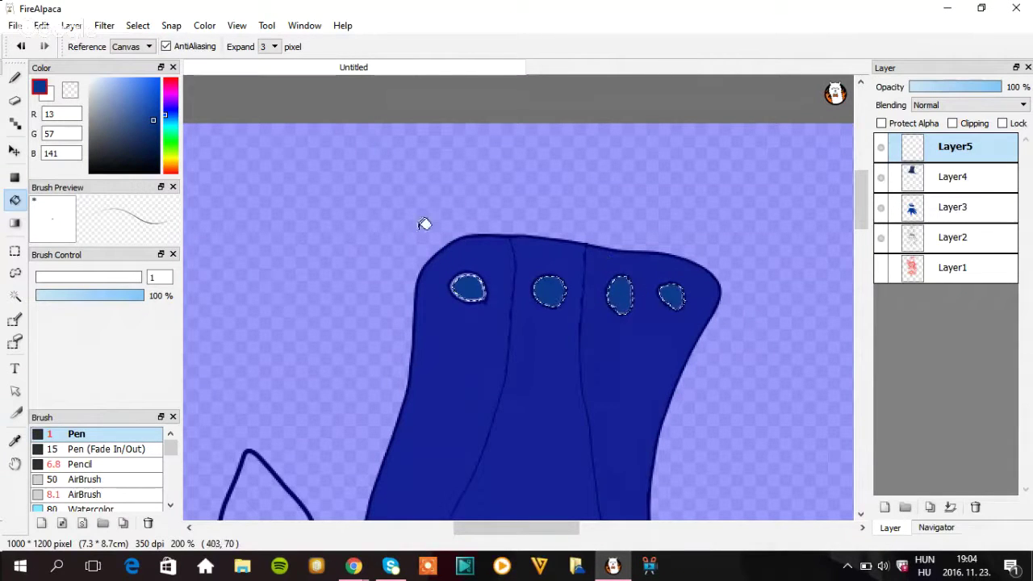
click(137, 25)
click(159, 60)
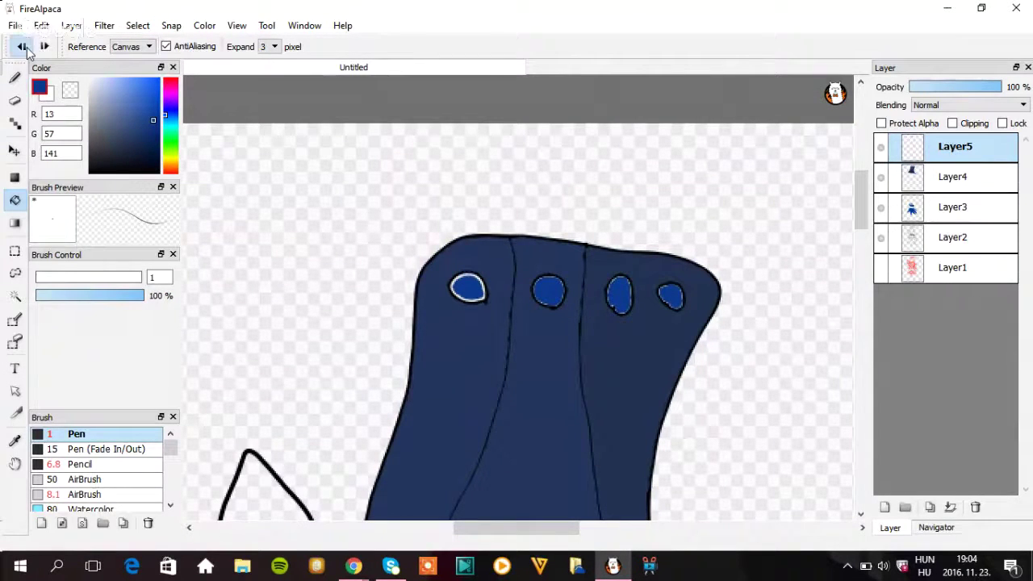
- Undo the deselection, the hole fills, the contractions and the Magic Wand selections on the crown
click(26, 50)
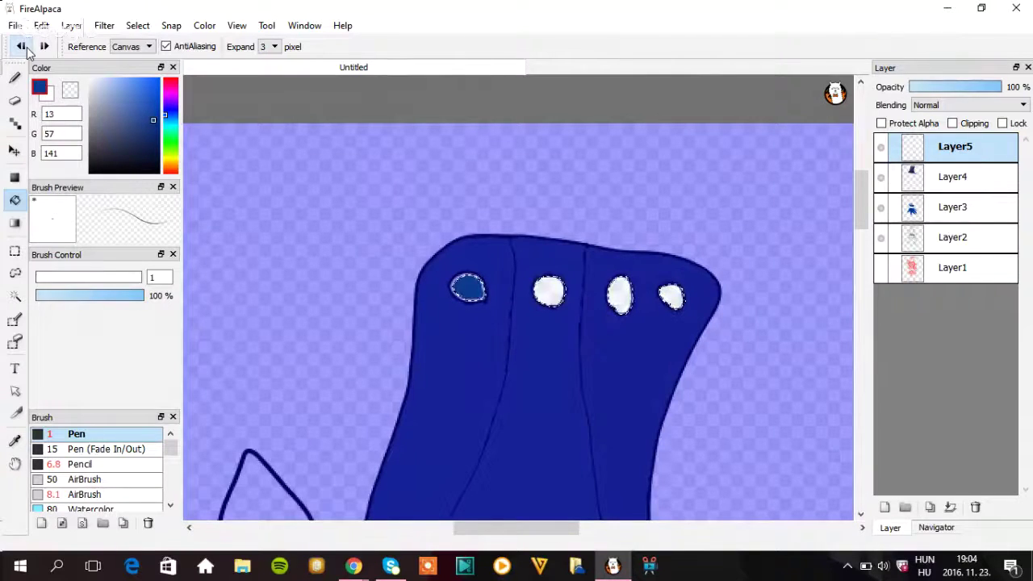
click(26, 50)
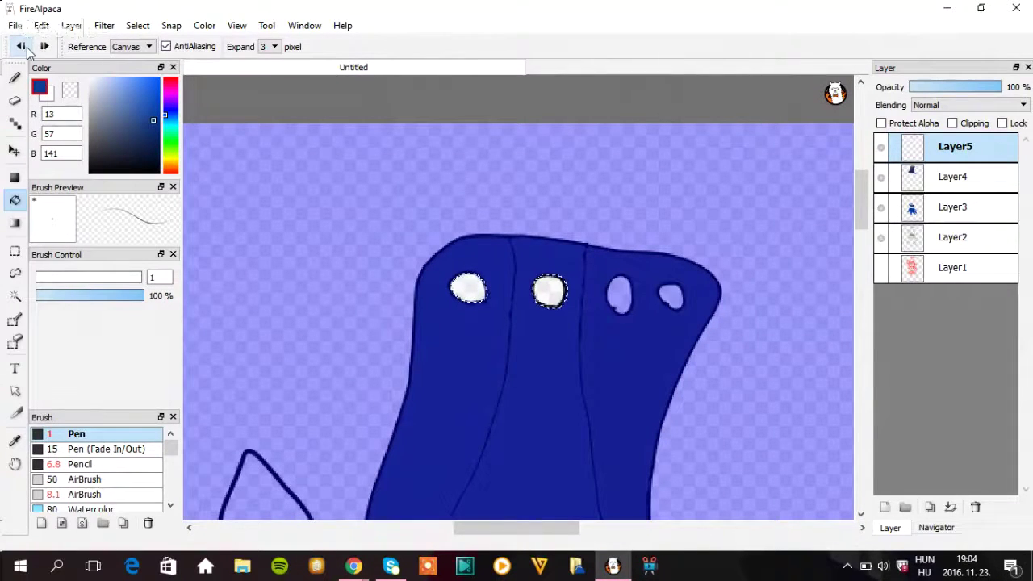
click(27, 50)
click(26, 50)
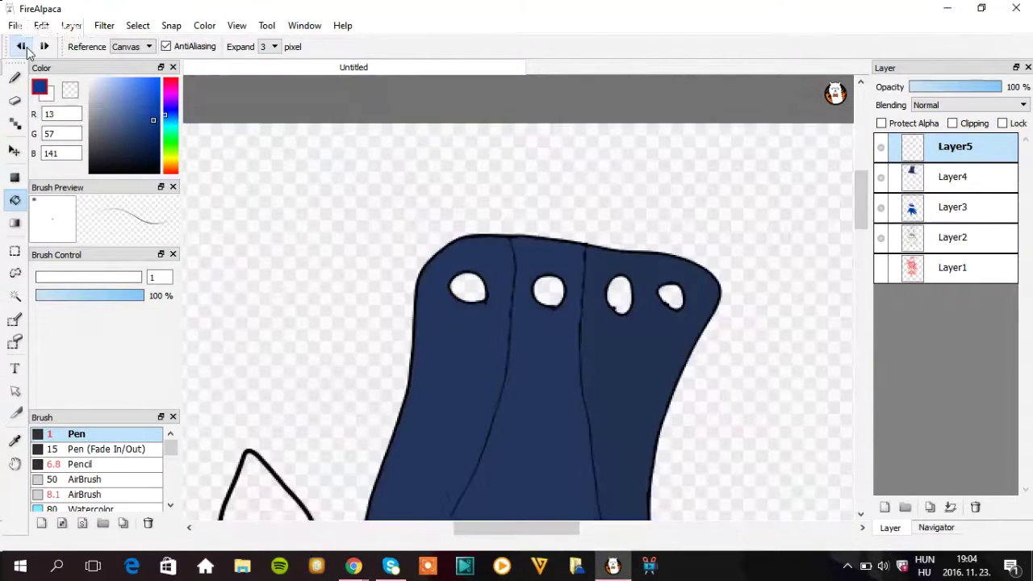
- Select all four crown holes together with the Magic Wand and contract the selection by 1 pixel
click(14, 296)
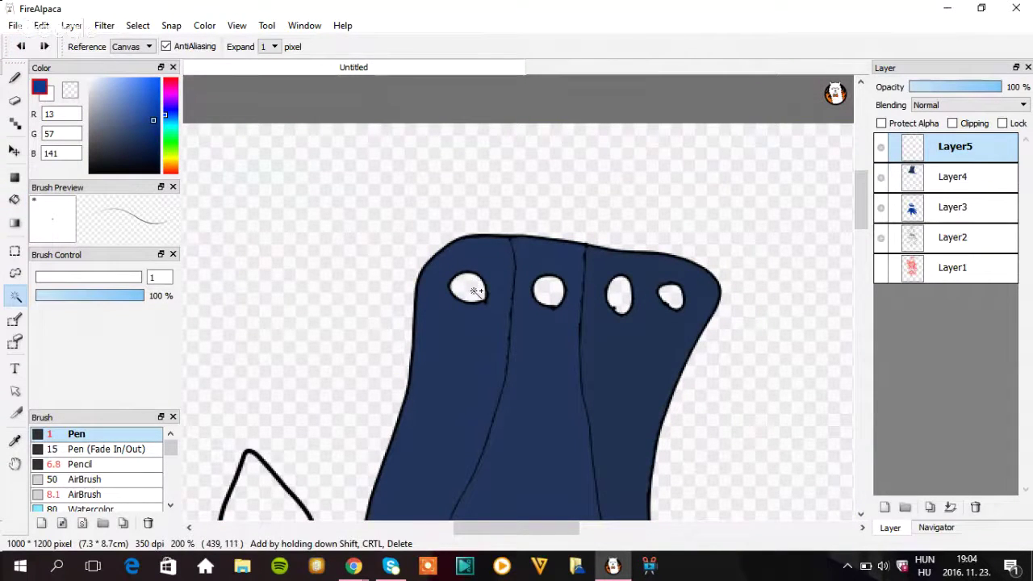
click(475, 291)
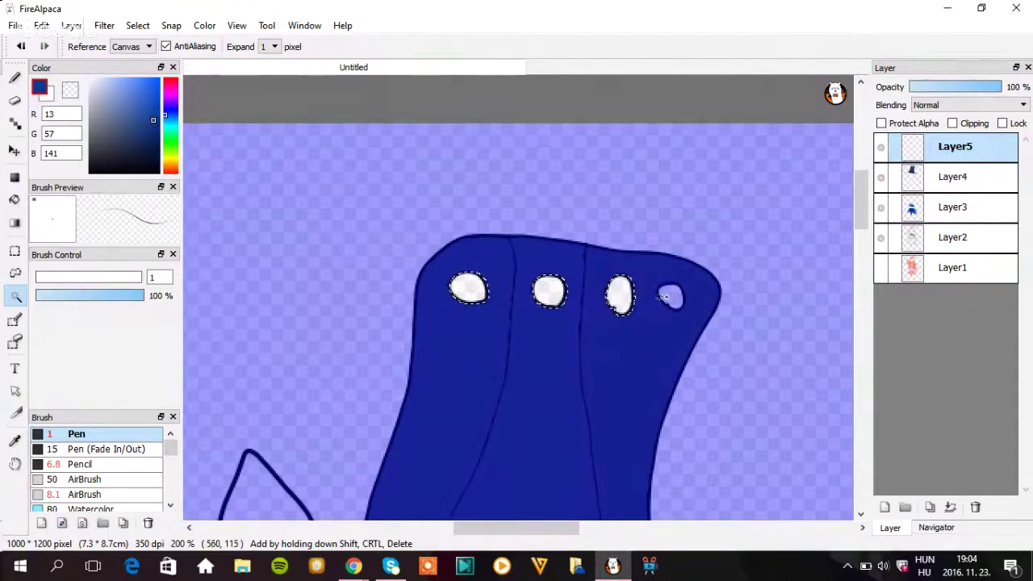
click(138, 25)
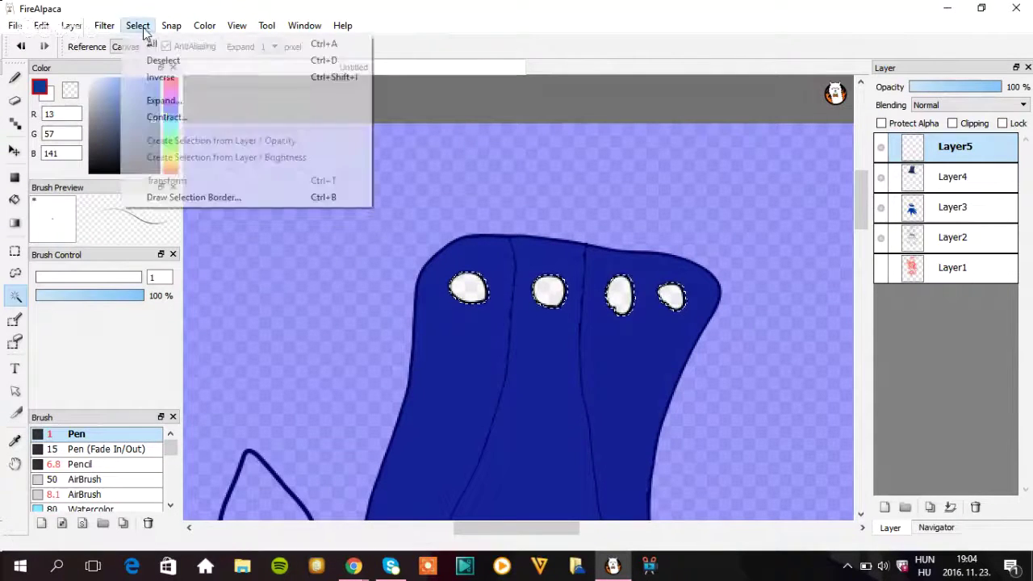
mouse_move(171, 25)
click(138, 25)
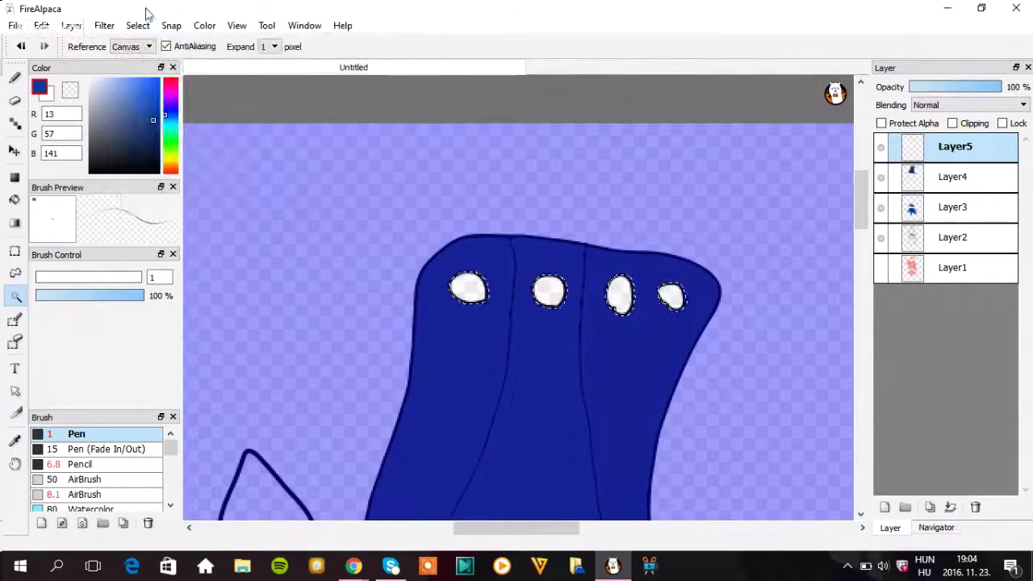
click(138, 25)
click(193, 118)
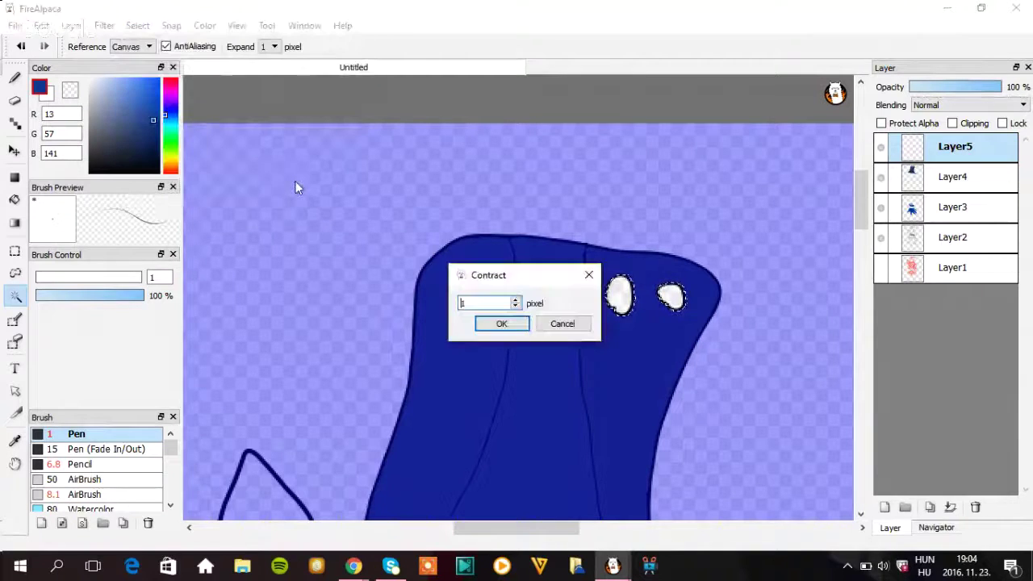
click(500, 323)
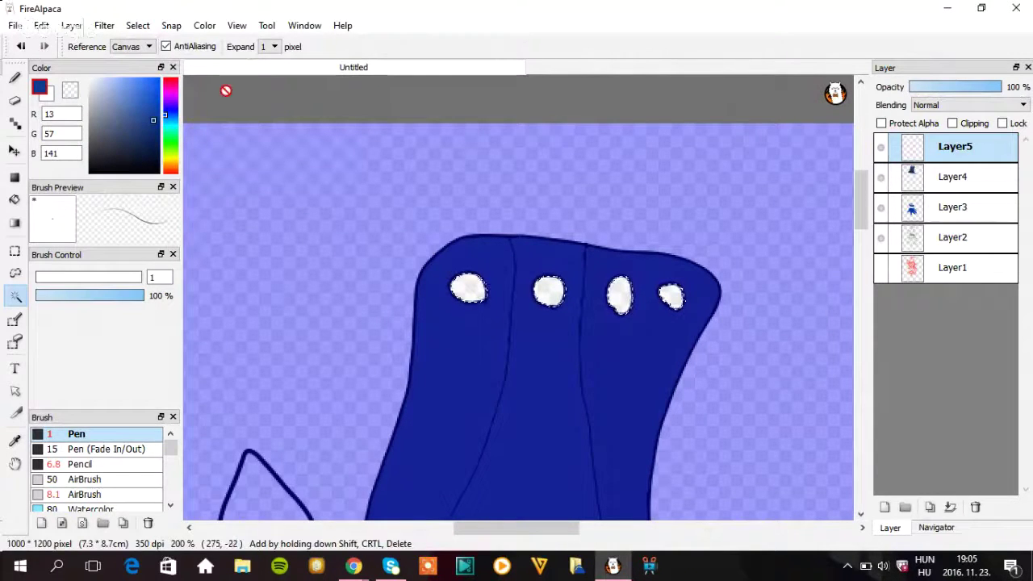
- Bucket-fill the four evenly contracted hole selections with RGB 13, 57, 141, deselect, and bring up the whole-canvas overview
click(15, 202)
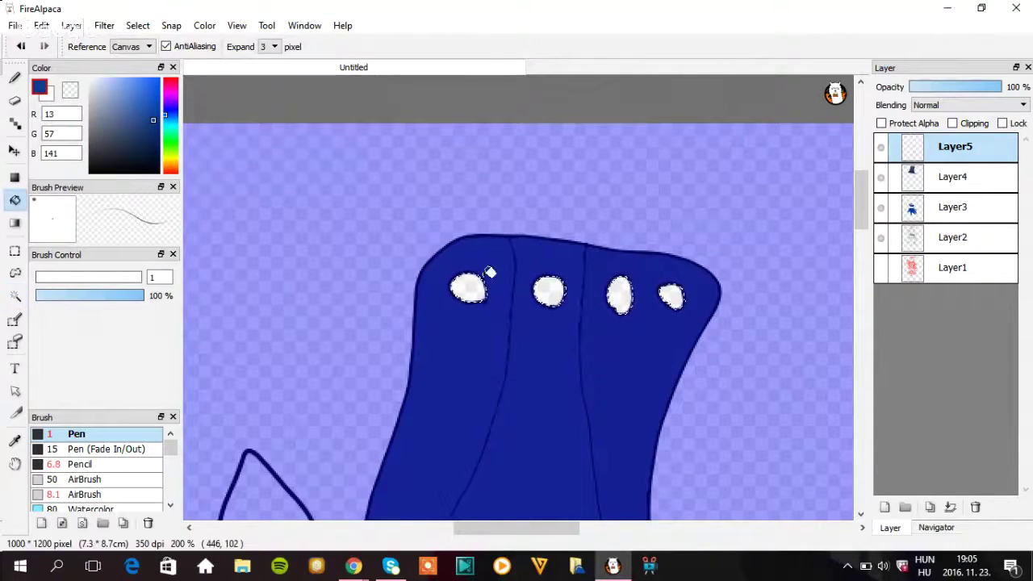
click(468, 288)
click(623, 294)
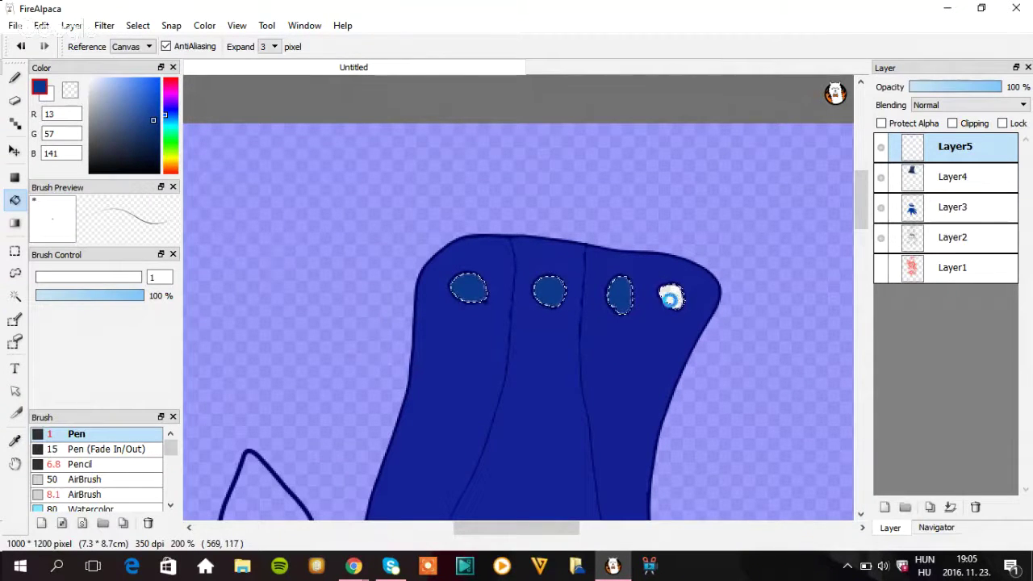
click(669, 298)
click(137, 25)
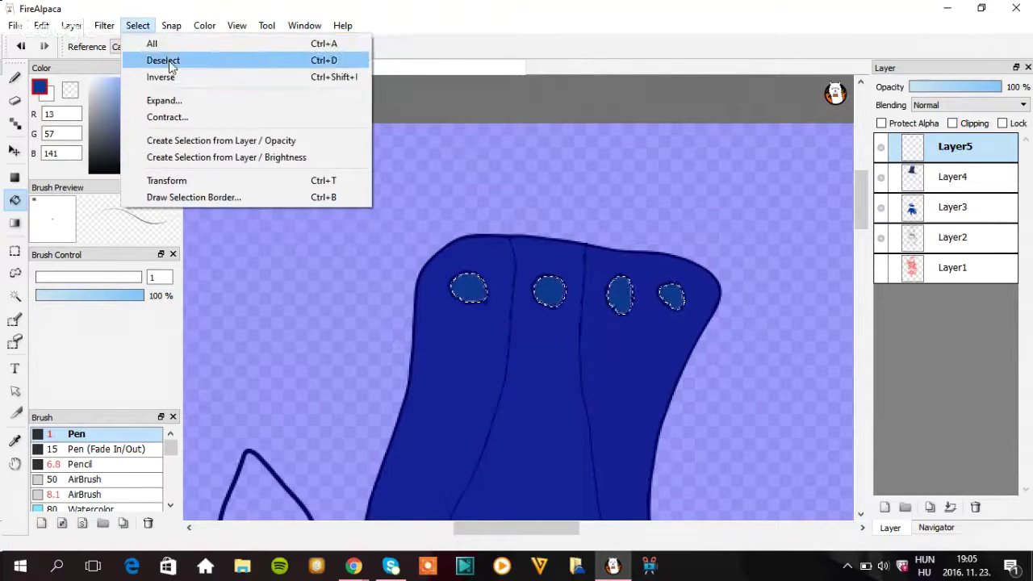
click(166, 62)
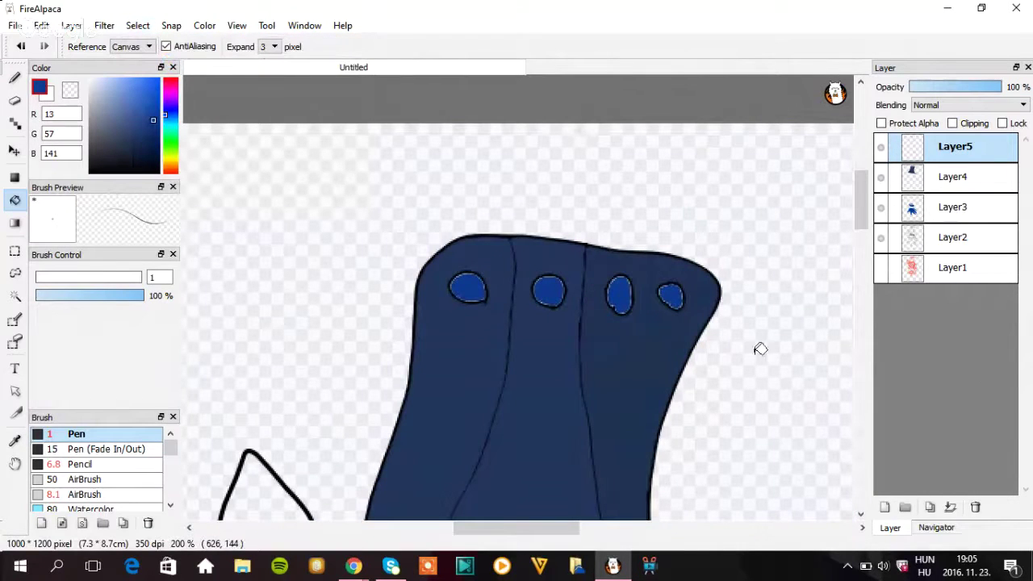
click(936, 527)
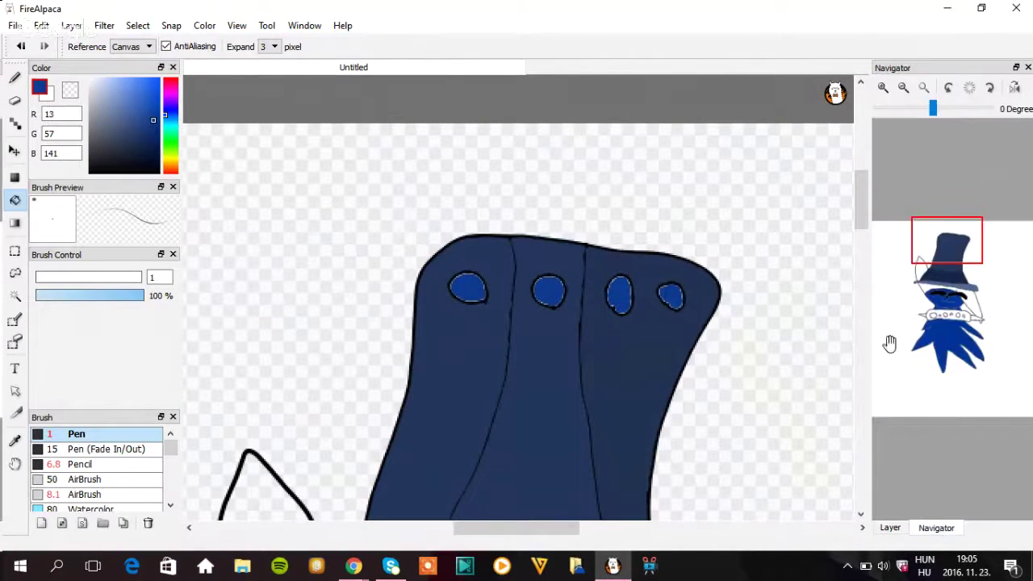
- Bucket-fill the collar band with RGB 34, 36, 41 and its studs and side spikes with white (255, 255, 255)
click(923, 89)
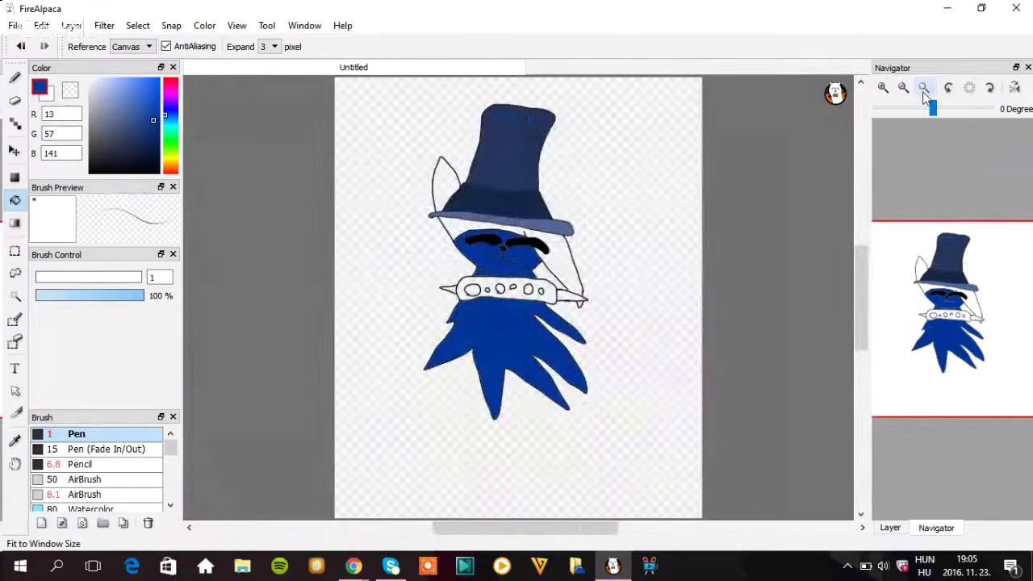
click(98, 159)
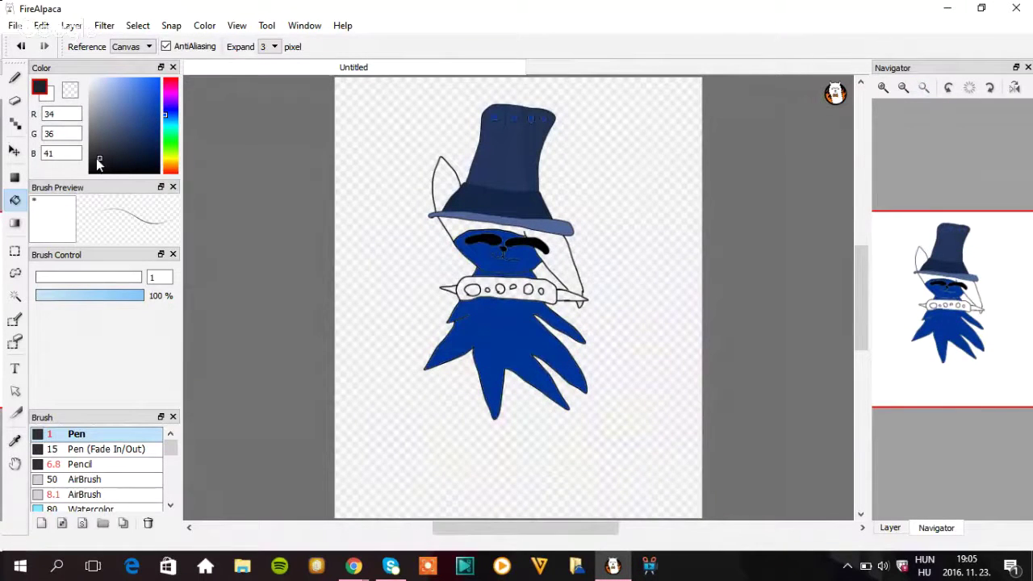
click(514, 245)
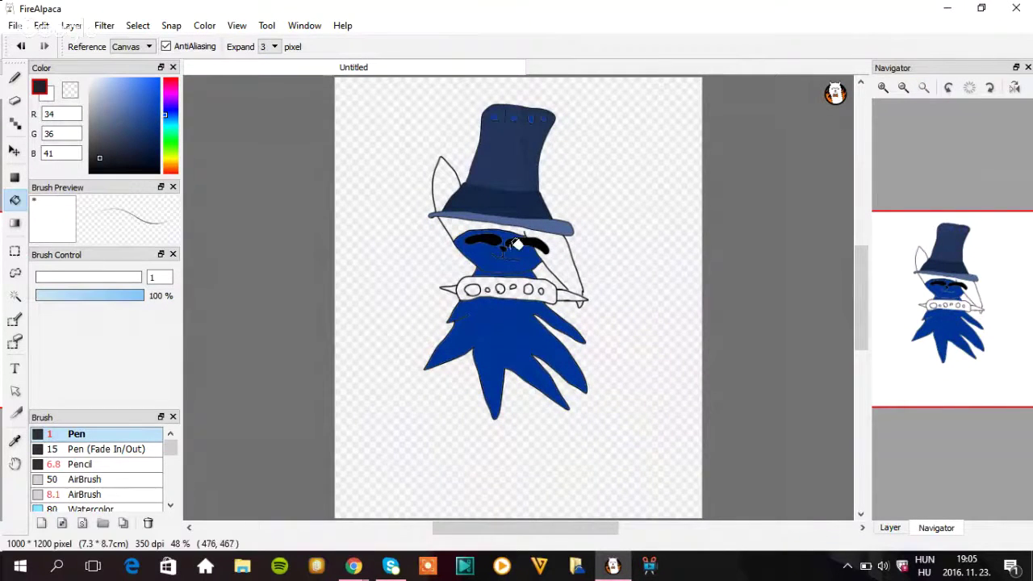
click(511, 278)
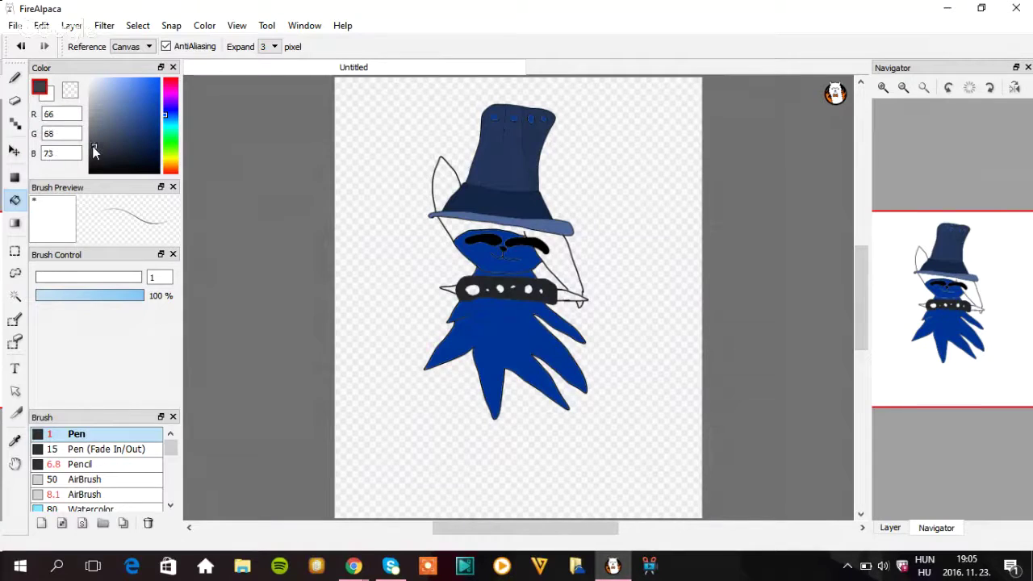
drag(92, 151, 88, 78)
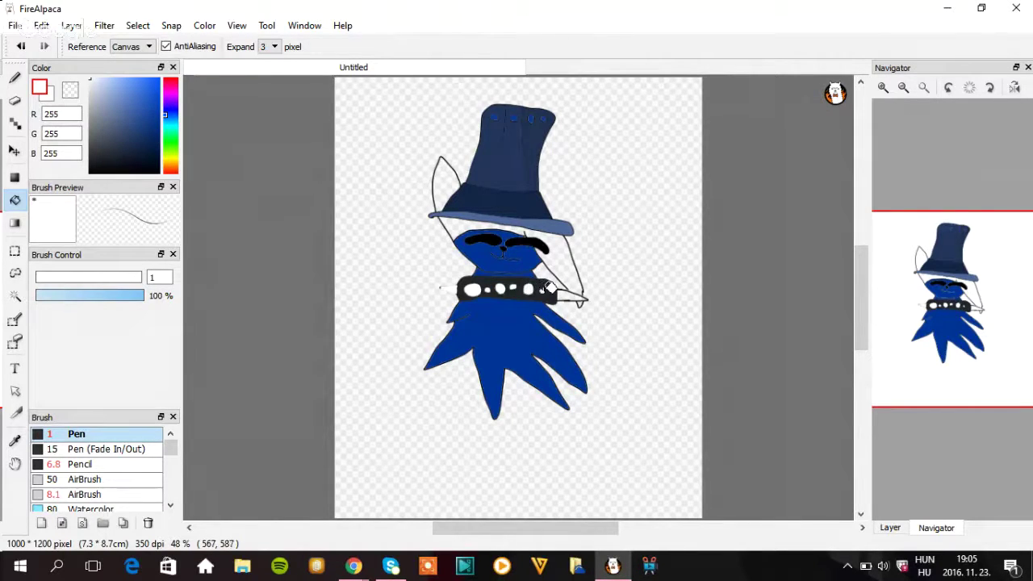
drag(567, 287, 584, 298)
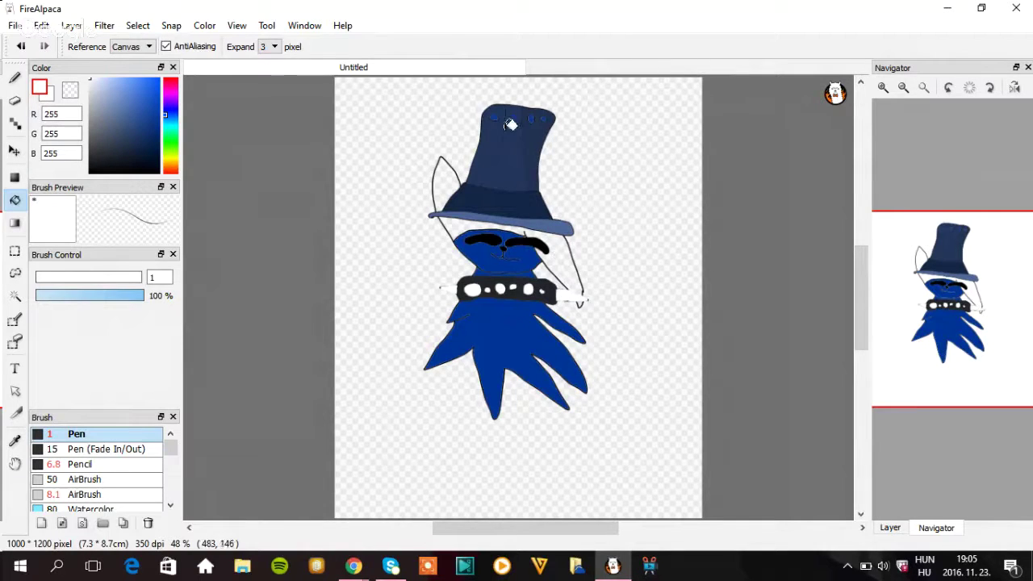
- Bucket-fill the ears and the unfilled head area below the hat brim with RGB 165, 195, 253
click(138, 97)
click(113, 78)
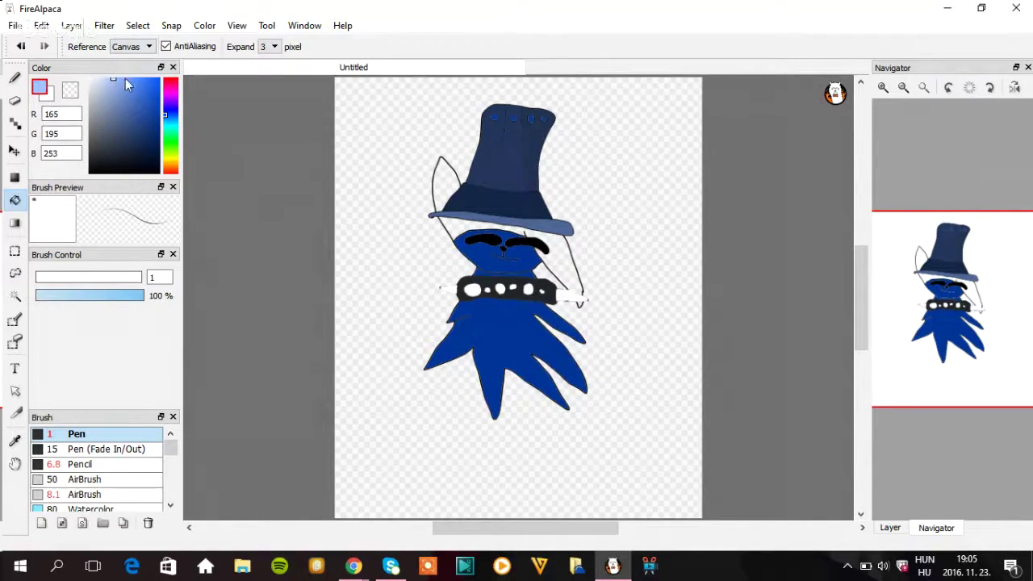
click(443, 173)
click(461, 226)
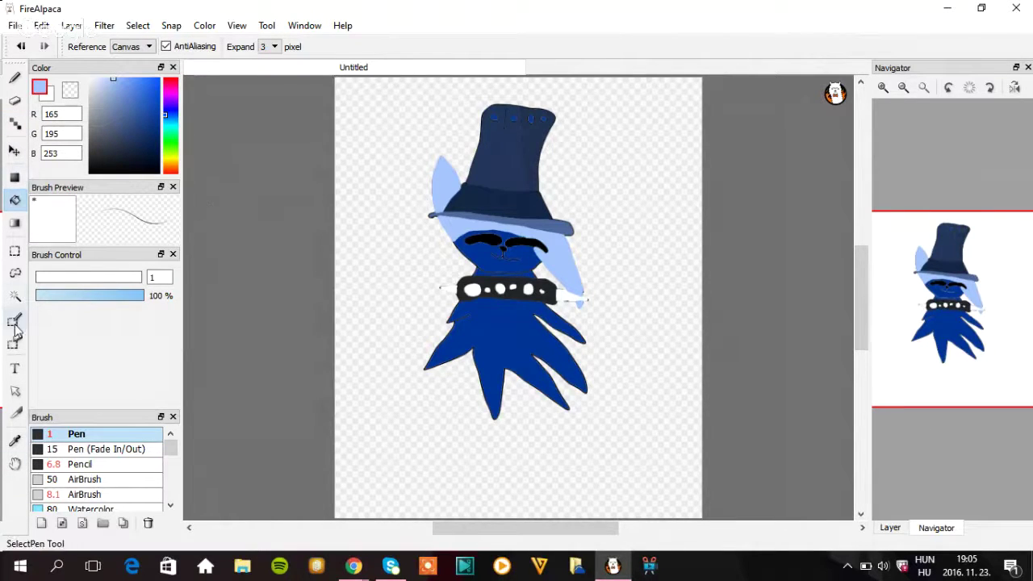
- Select the transparent background around the figure with the Magic Wand and try inverting the selection
click(14, 296)
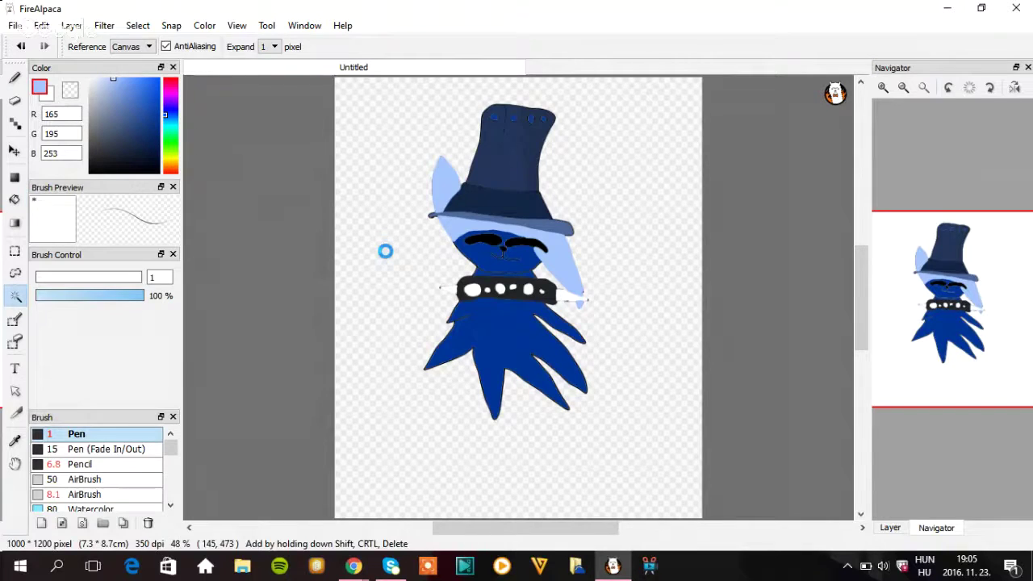
click(385, 251)
click(138, 25)
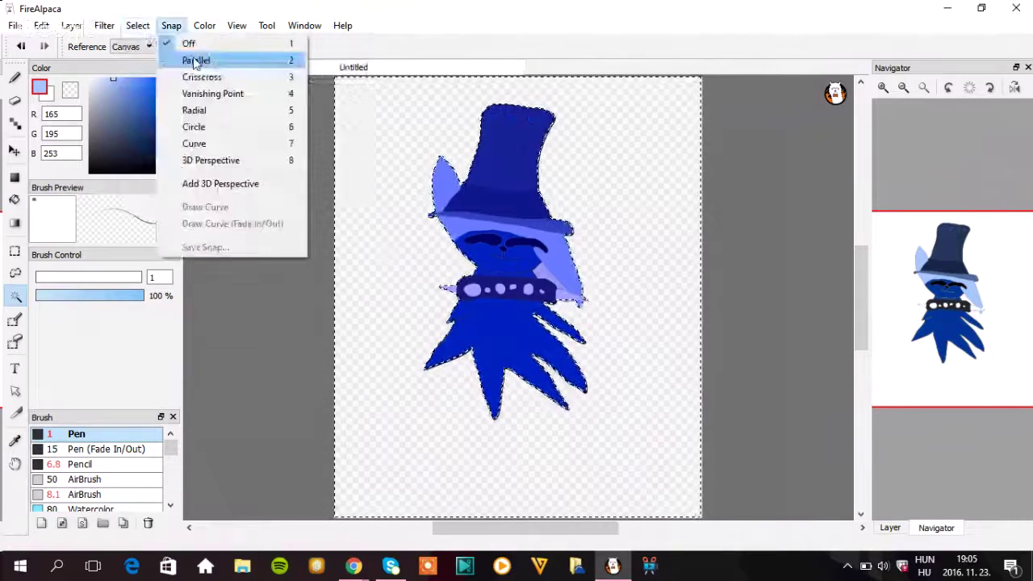
click(144, 27)
click(150, 28)
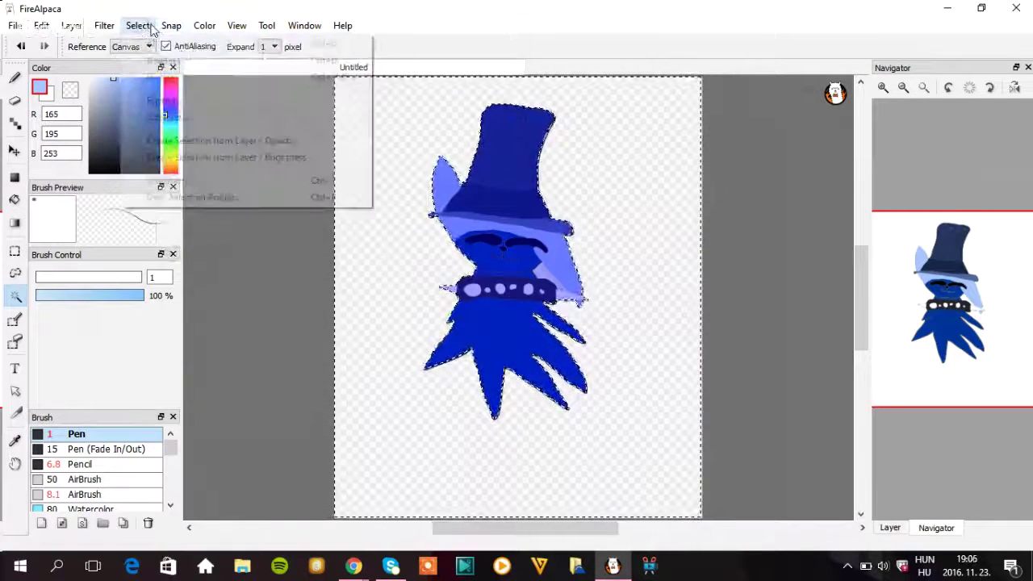
click(138, 28)
click(138, 29)
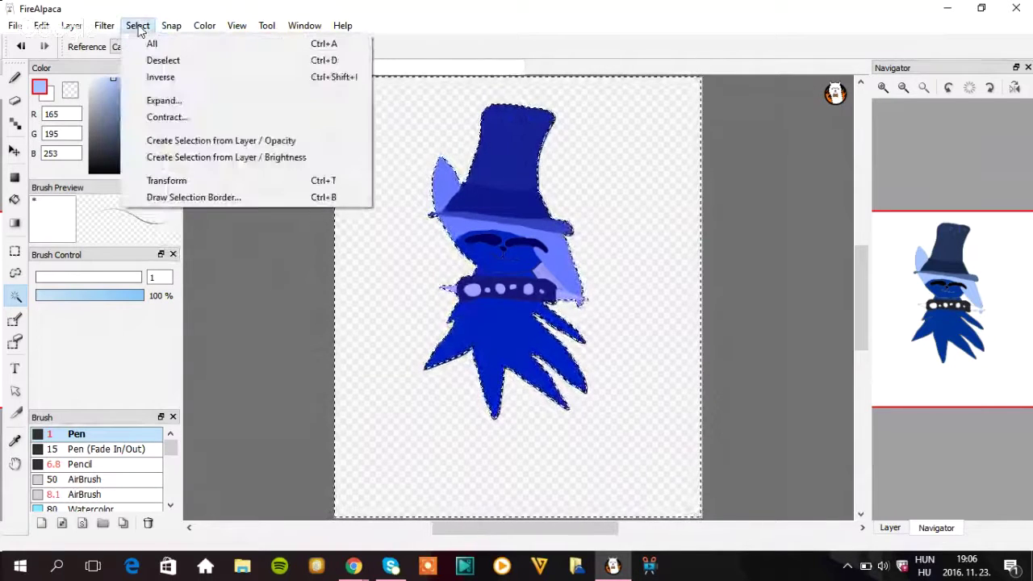
click(160, 77)
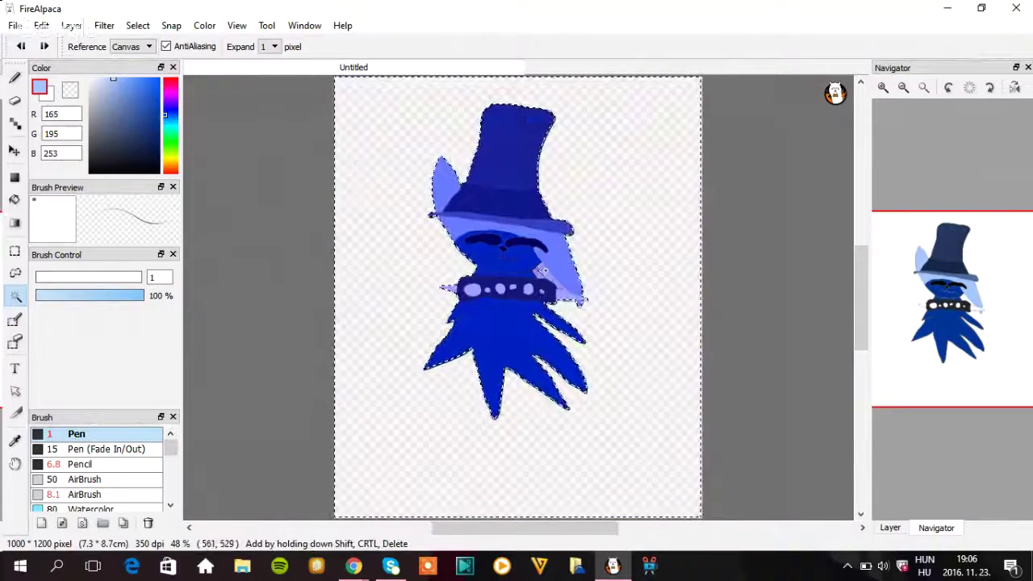
- Add the enclosed background gap between the drooping ear and the collar to the Magic Wand selection
click(435, 218)
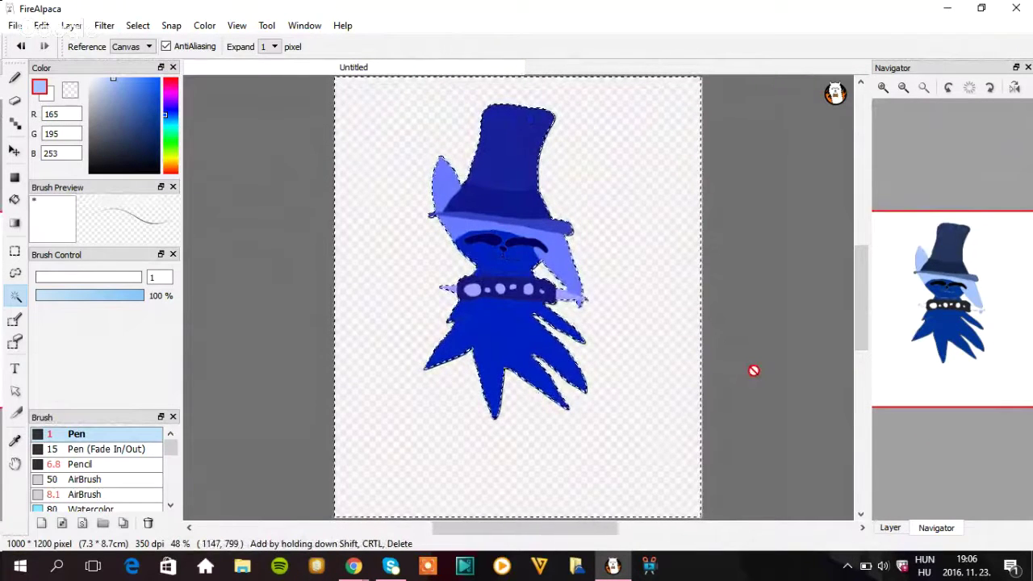
scroll(753, 371, up, 1)
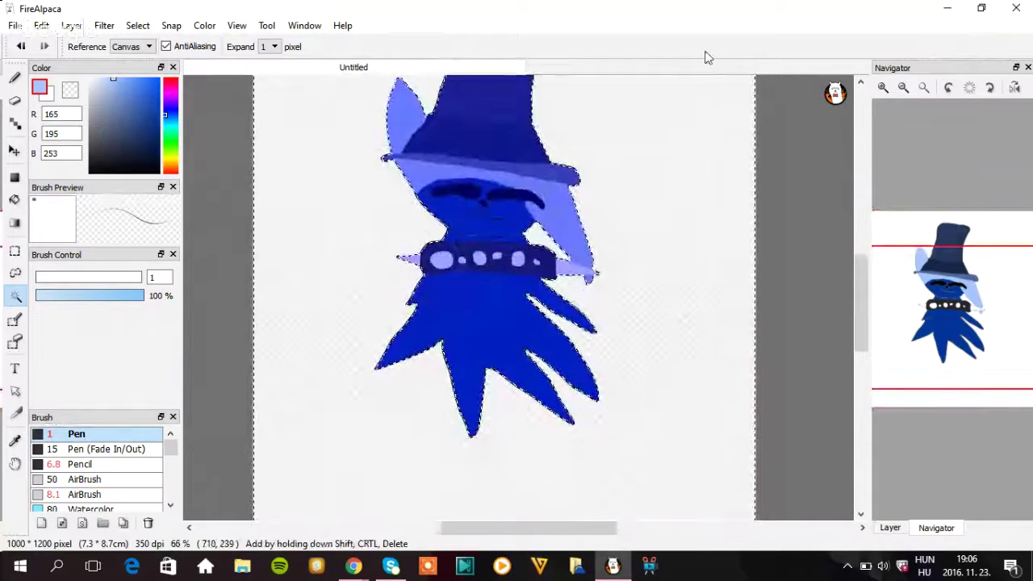
scroll(571, 267, up, 7)
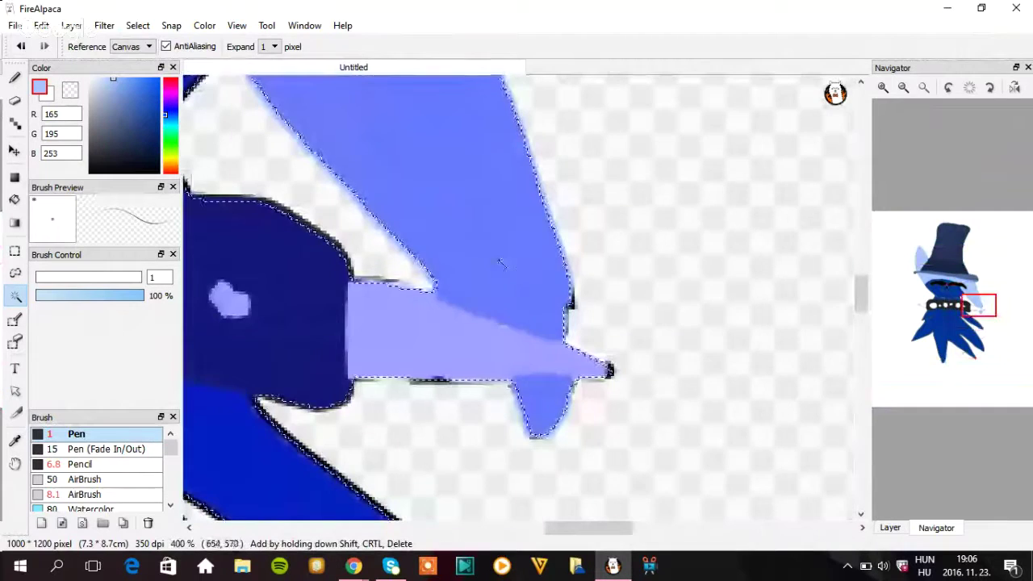
scroll(498, 264, up, 4)
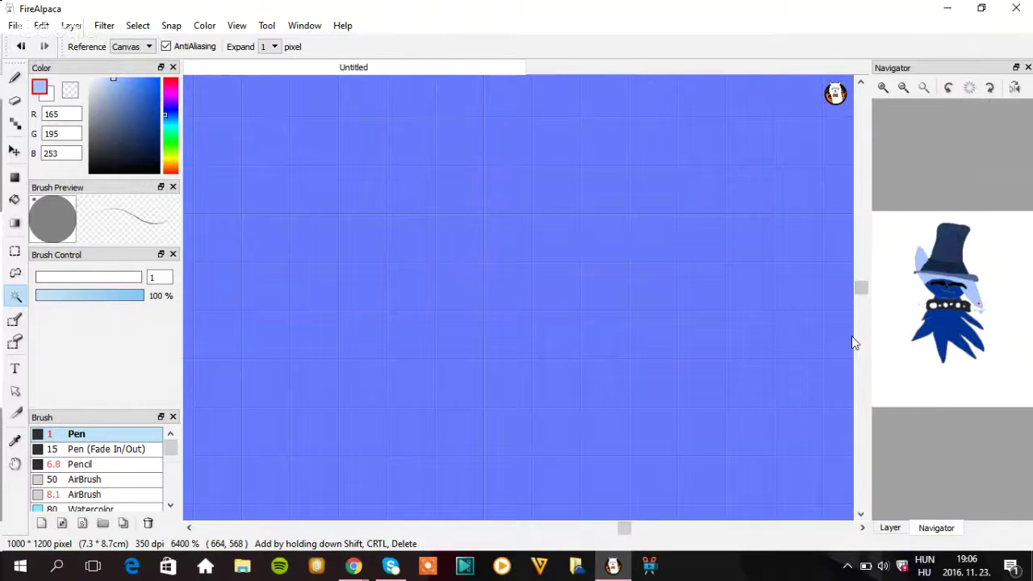
mouse_move(936, 315)
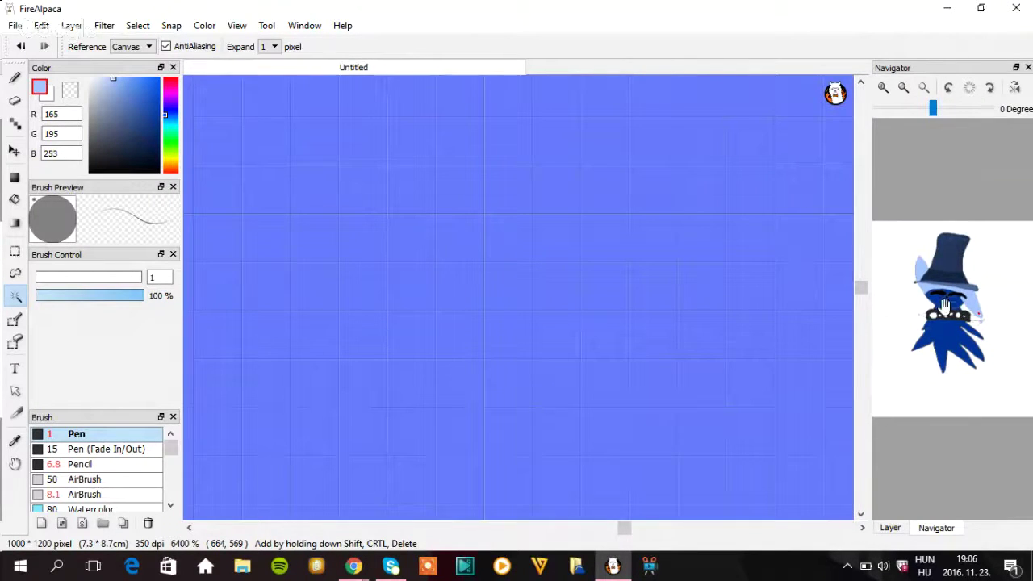
mouse_move(944, 305)
mouse_down()
mouse_move(912, 294)
mouse_move(914, 311)
mouse_move(901, 290)
mouse_move(938, 279)
mouse_move(933, 256)
mouse_move(955, 280)
mouse_move(959, 305)
mouse_up()
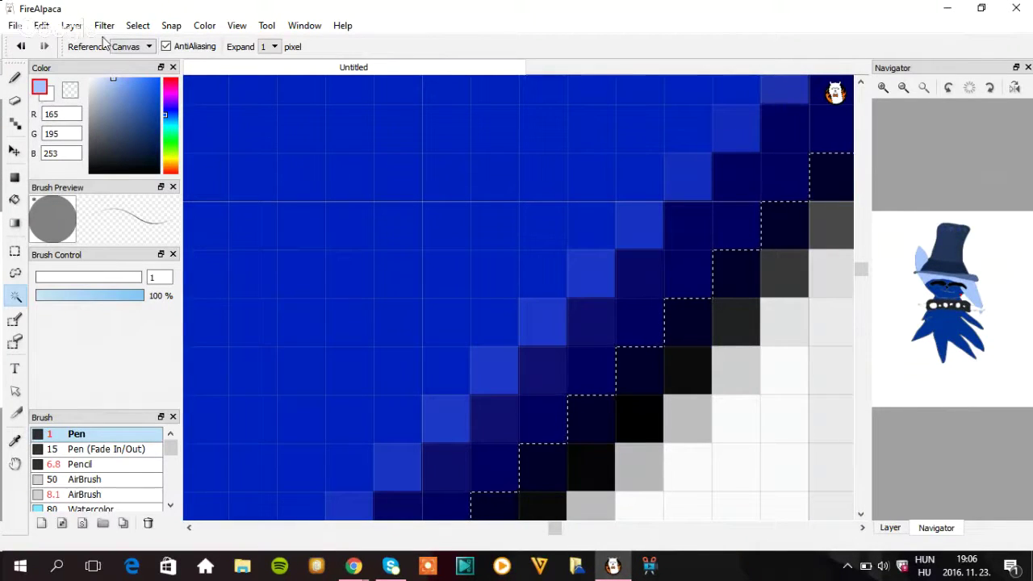
- Try expanding the background selection by 1 pixel into the figure's outline, and contract it back by 1 pixel
click(137, 25)
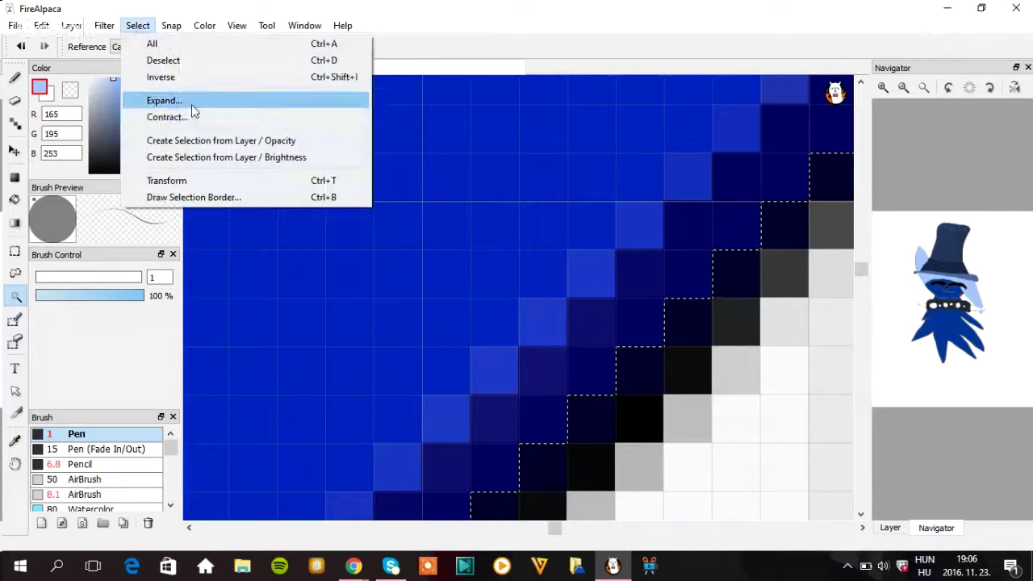
click(164, 100)
click(501, 324)
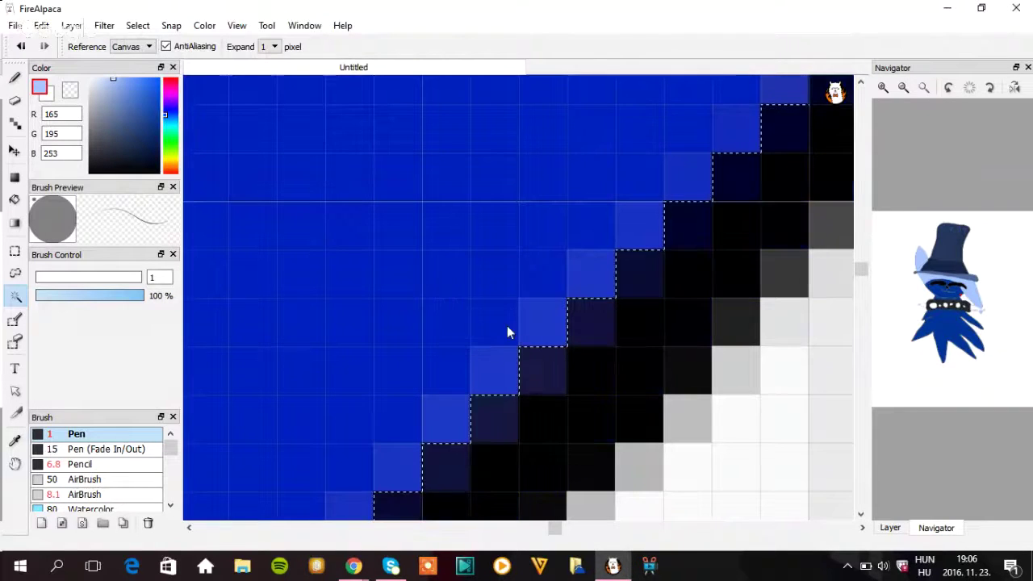
key(ctrl+z)
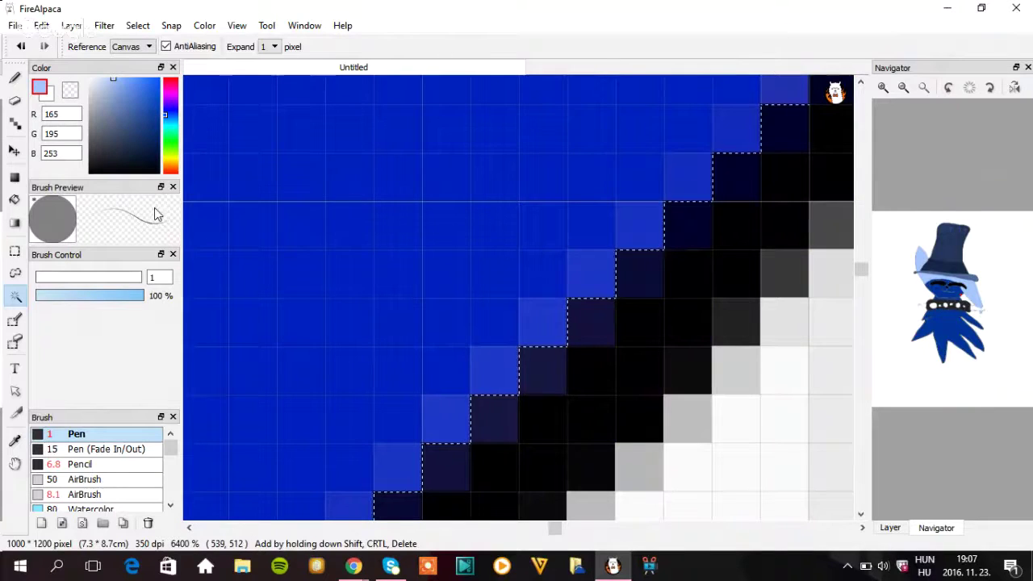
click(128, 27)
click(171, 116)
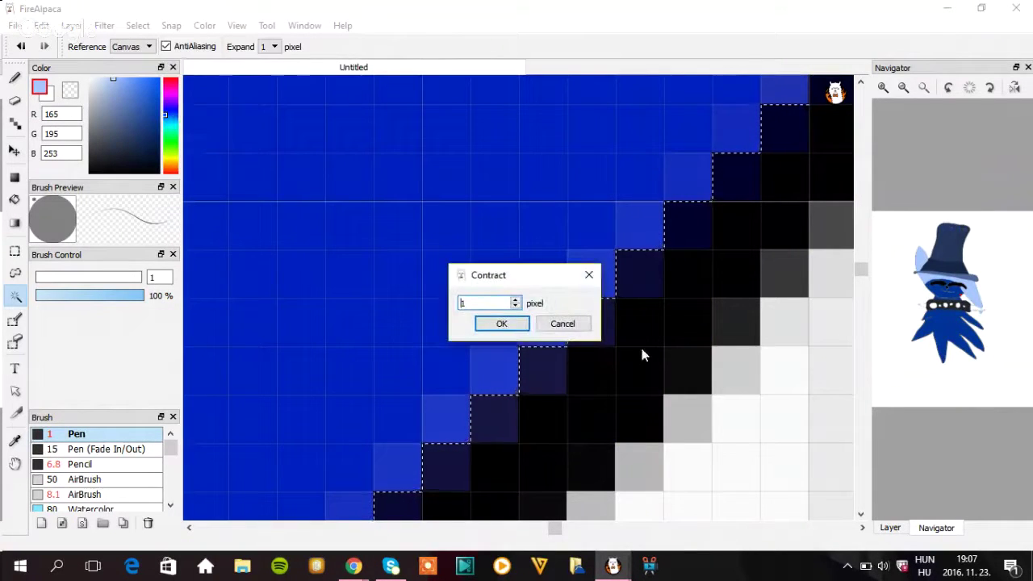
text(1)
click(498, 324)
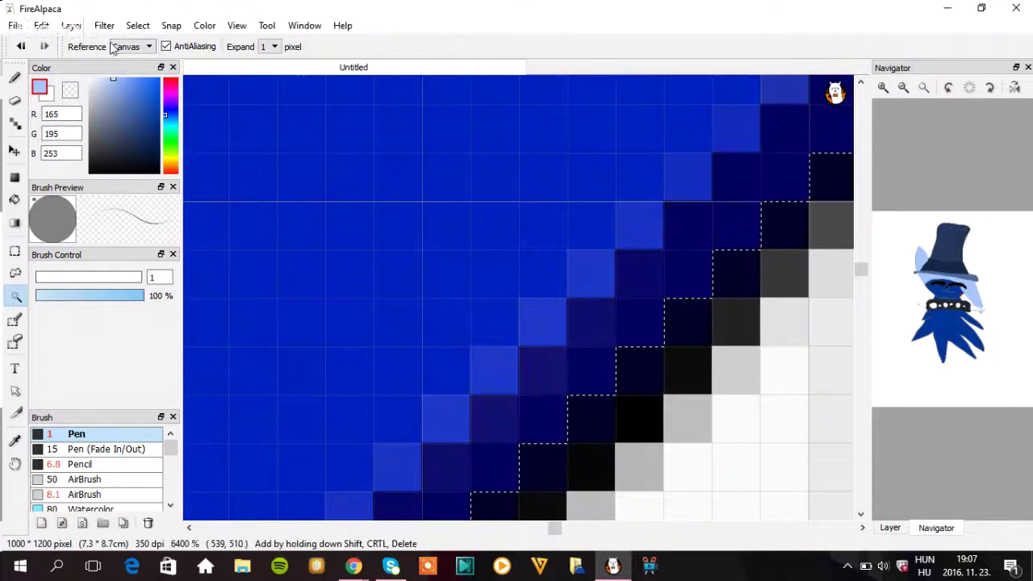
- Try contracting the background selection by another 1 pixel away from the outline, and expand it back by 1 pixel
click(137, 27)
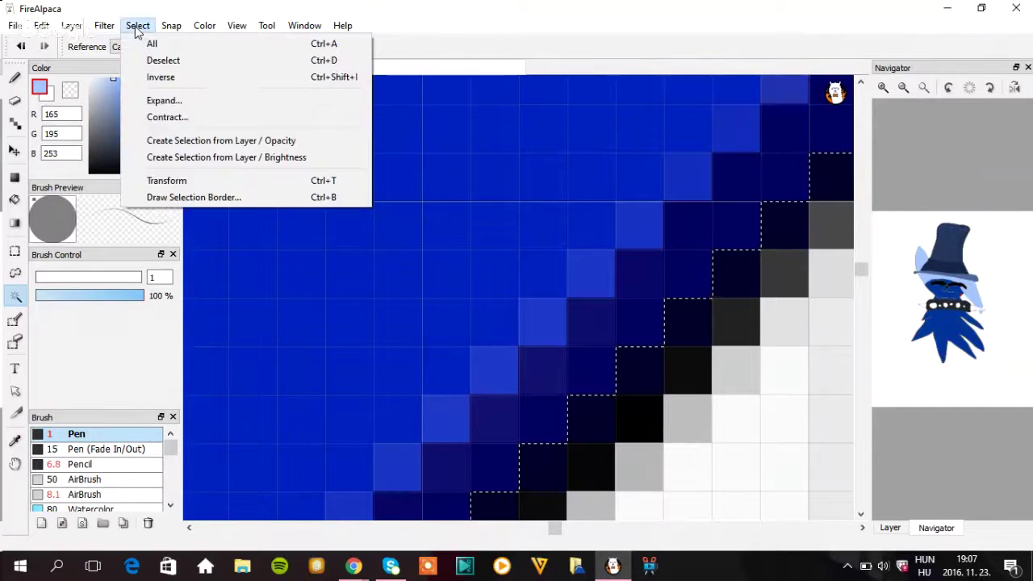
click(178, 116)
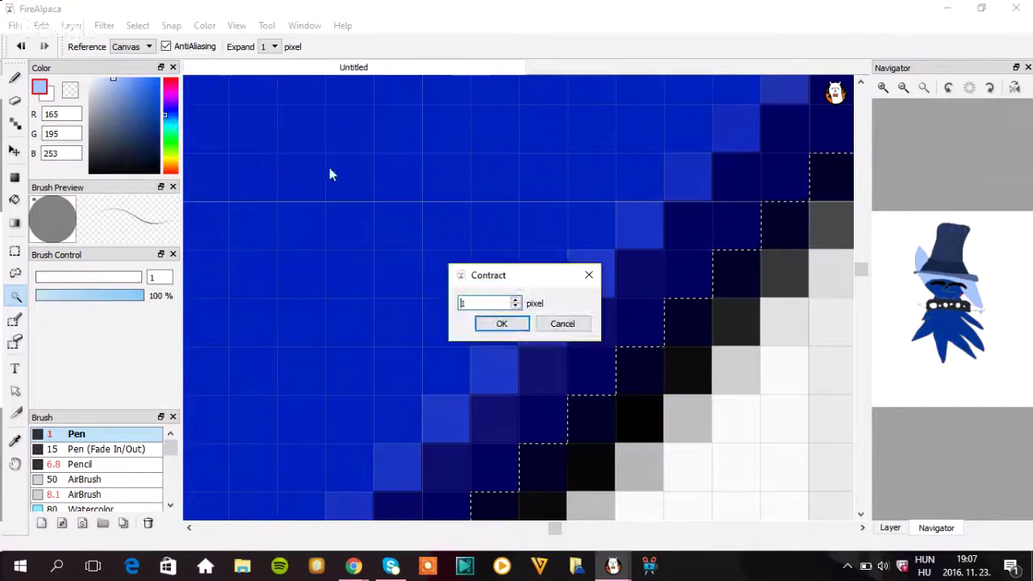
click(497, 324)
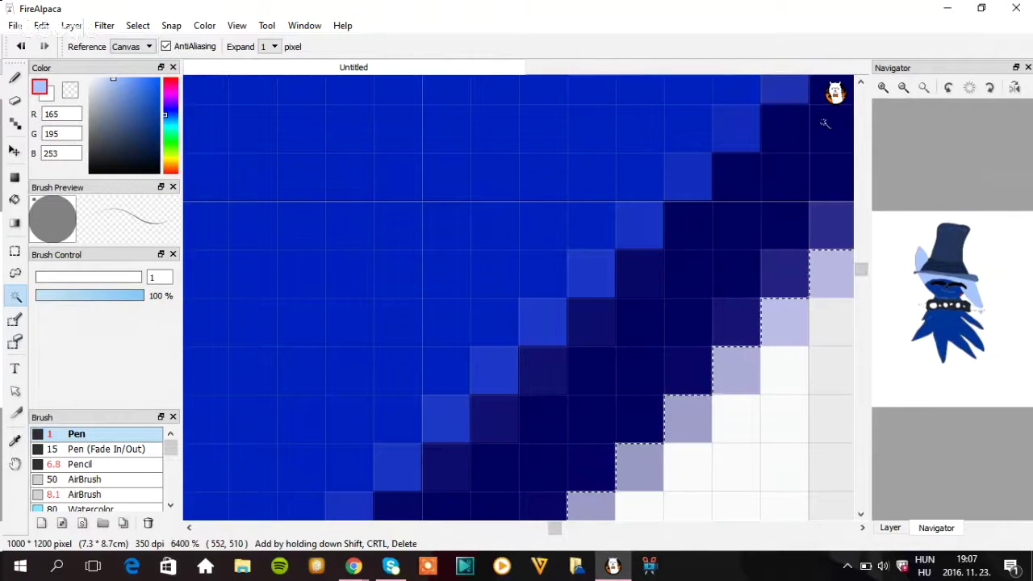
click(135, 26)
click(183, 102)
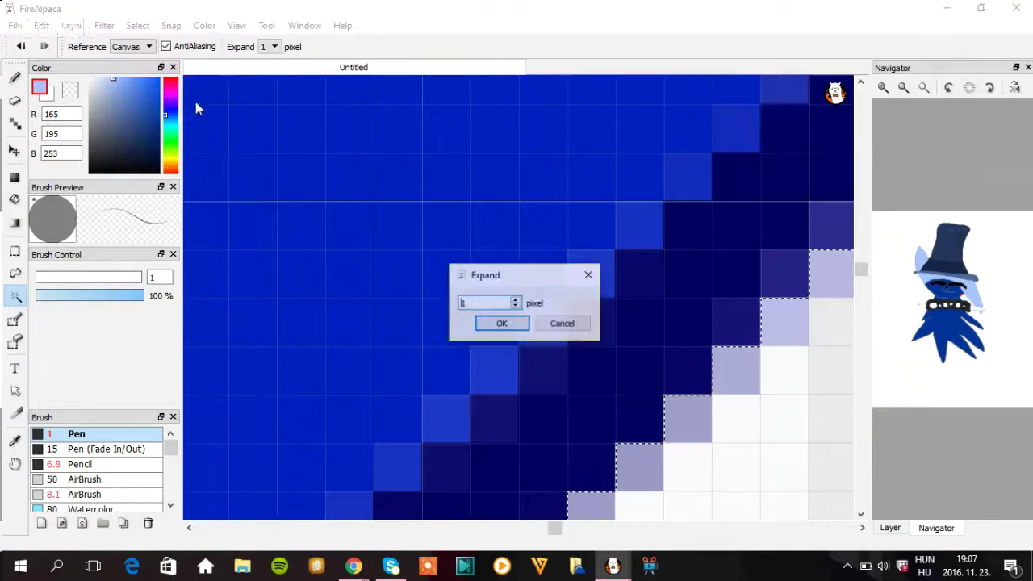
click(476, 323)
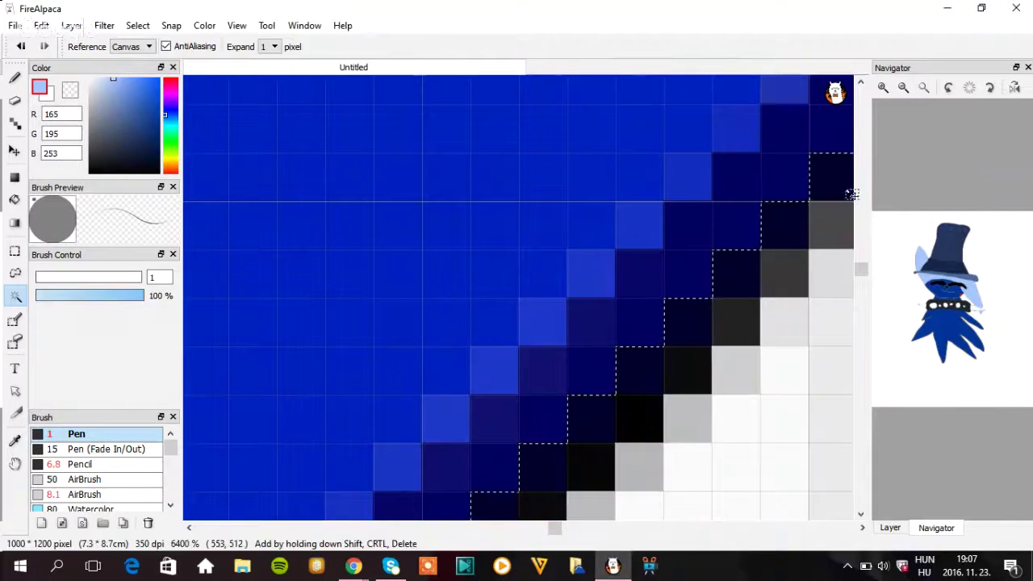
- Invert the selection so the figure is selected instead of the background, with the whole canvas in view
click(922, 89)
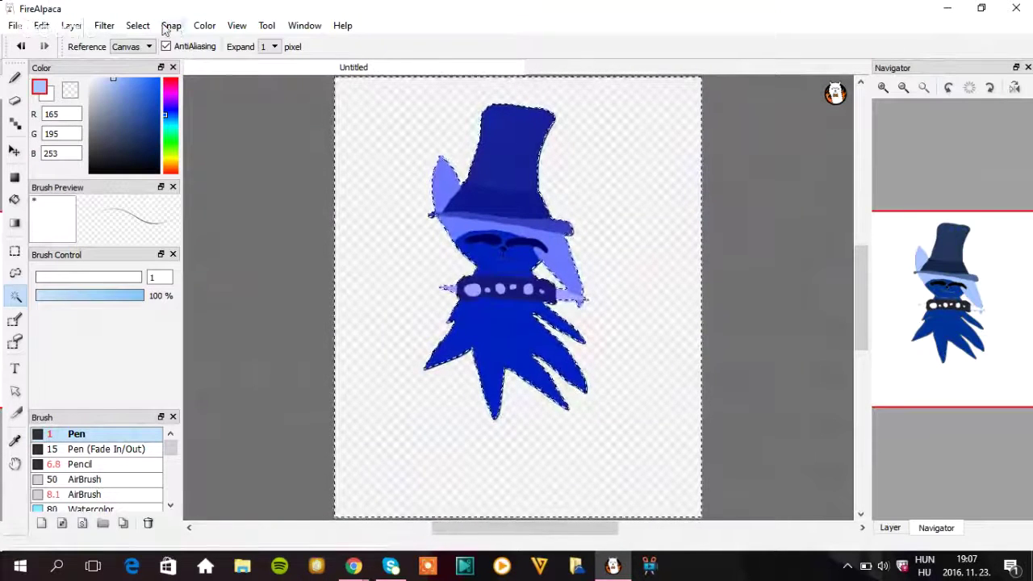
click(137, 25)
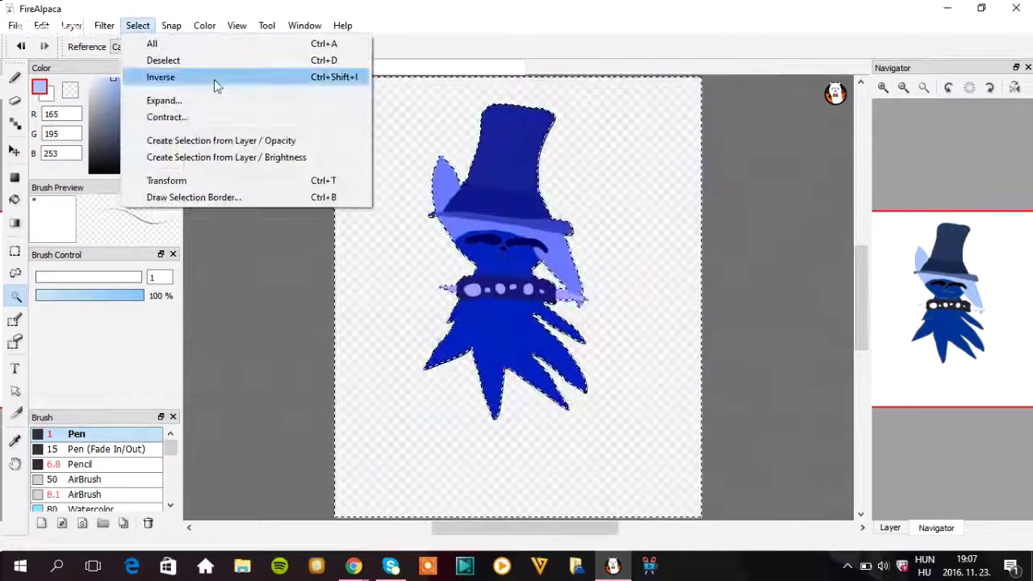
click(214, 79)
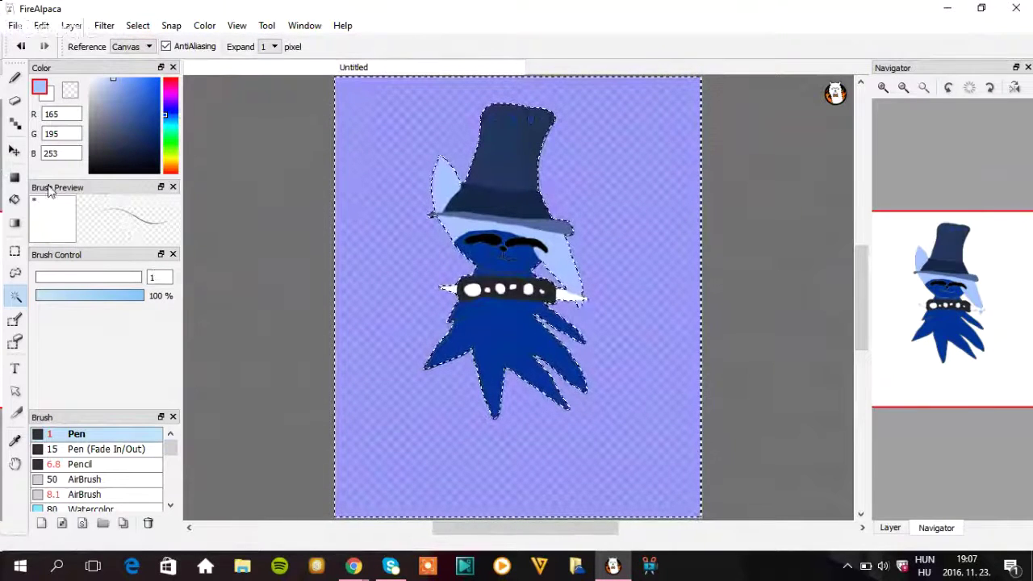
- Pick a pale blue colour (RGB 197, 216, 253) and set the pen size to 2
click(95, 81)
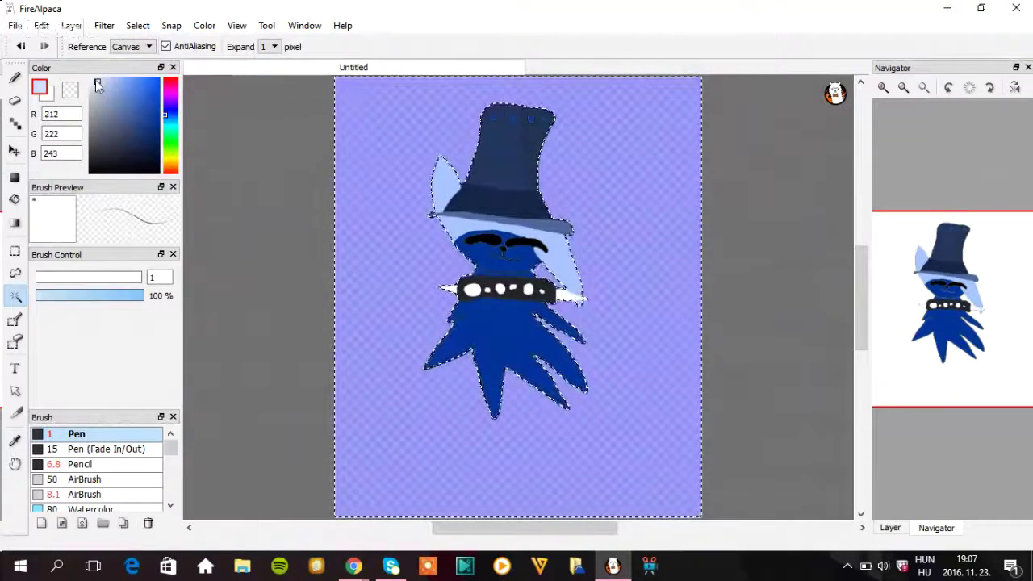
click(103, 79)
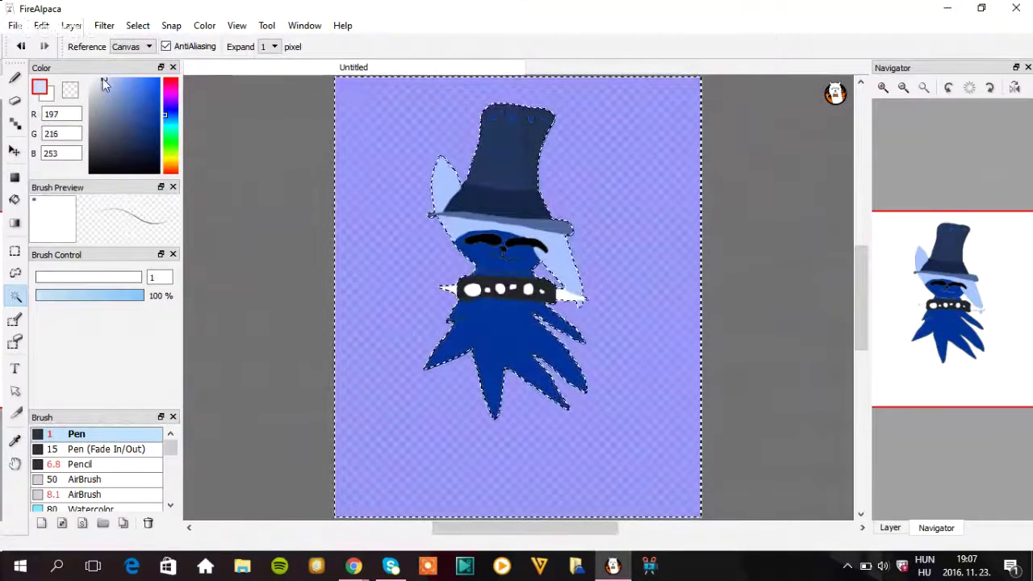
click(42, 280)
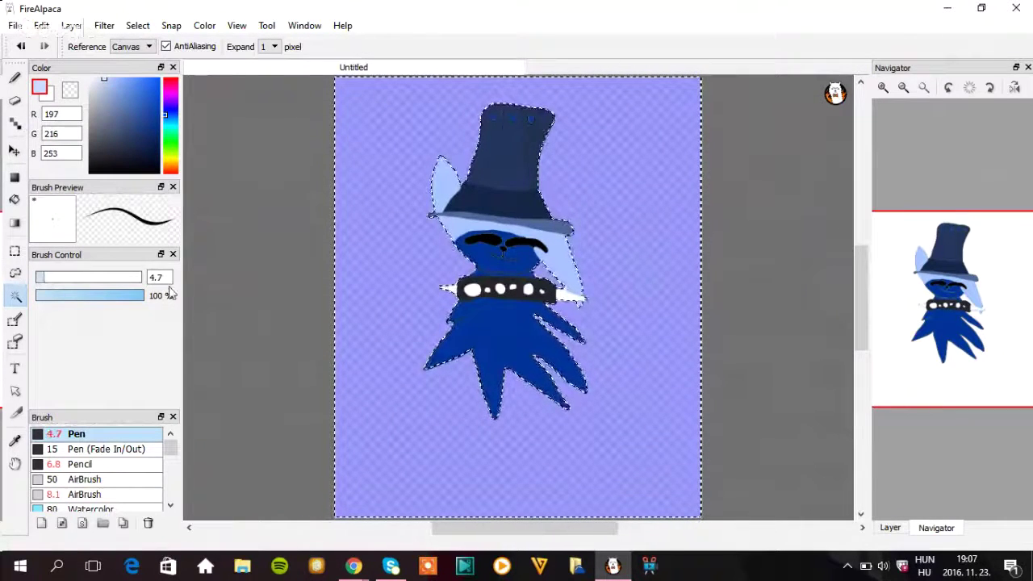
drag(45, 280, 40, 280)
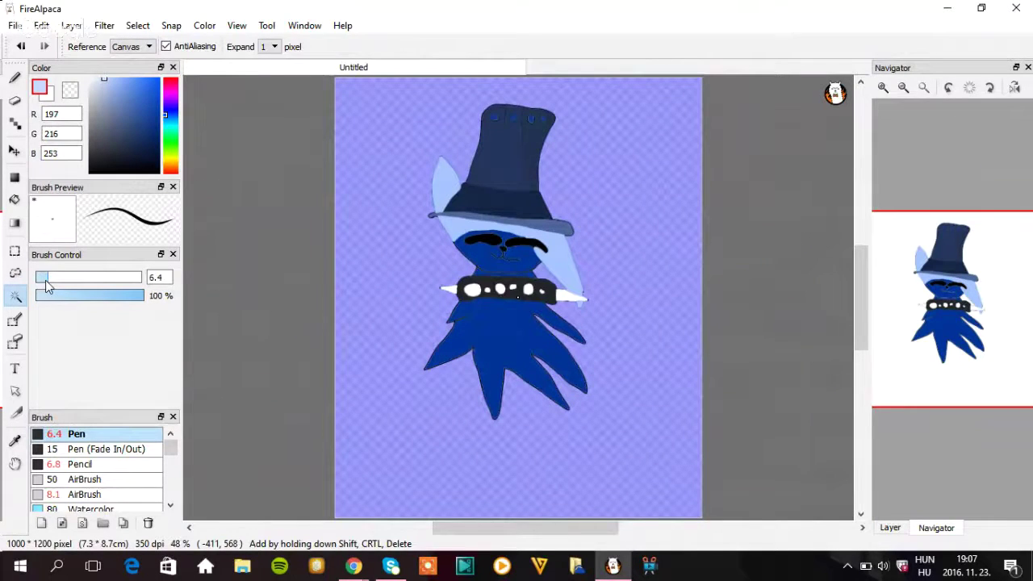
click(45, 279)
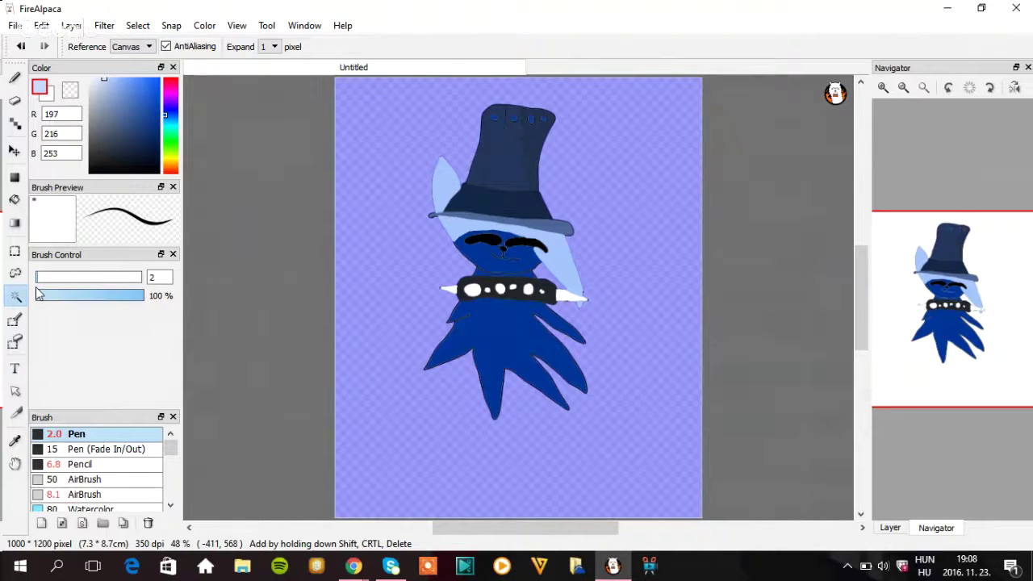
click(277, 210)
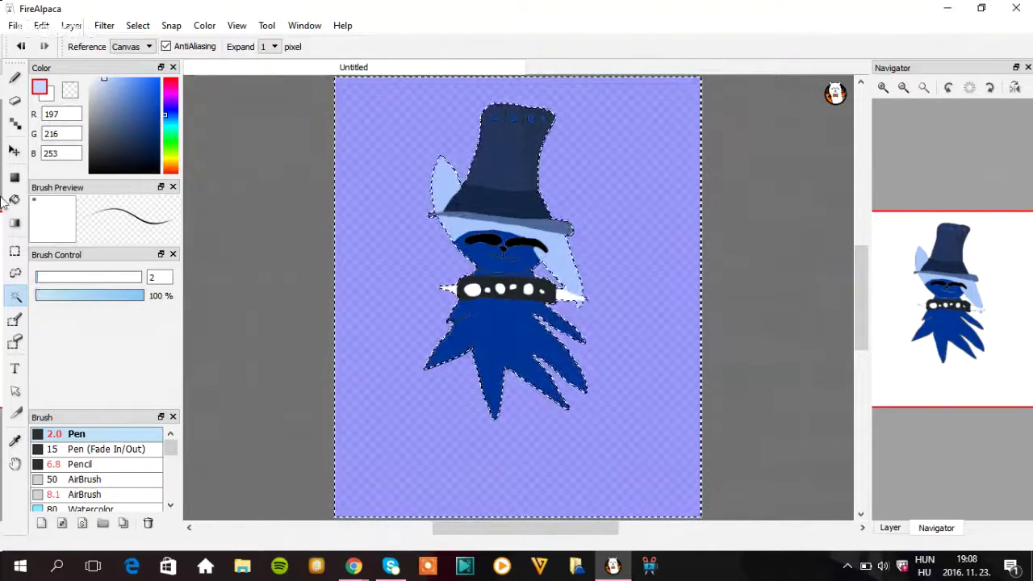
- Try a thin pale blue pen scribble across the middle of the hat, and undo it
click(15, 77)
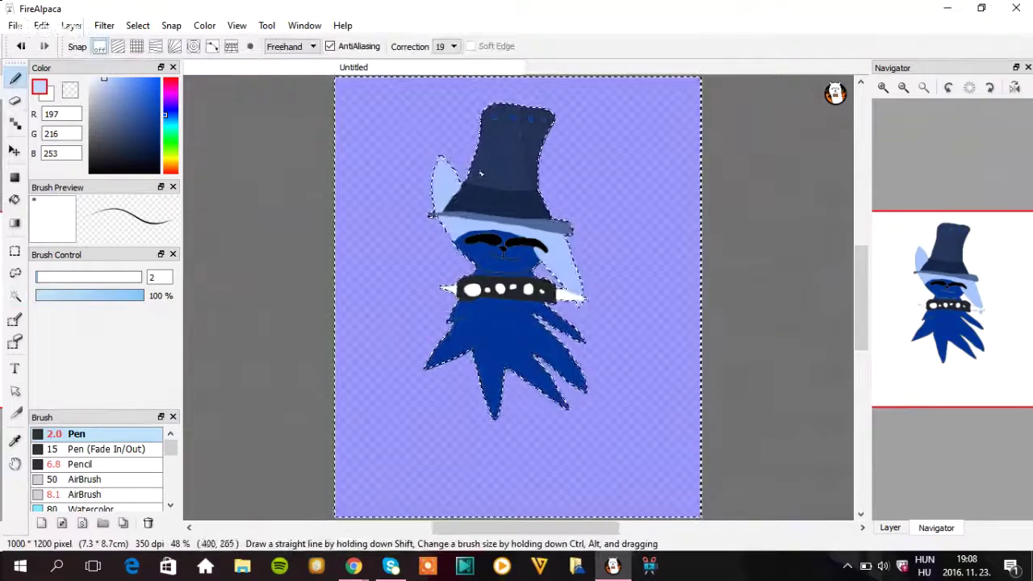
drag(473, 174, 495, 178)
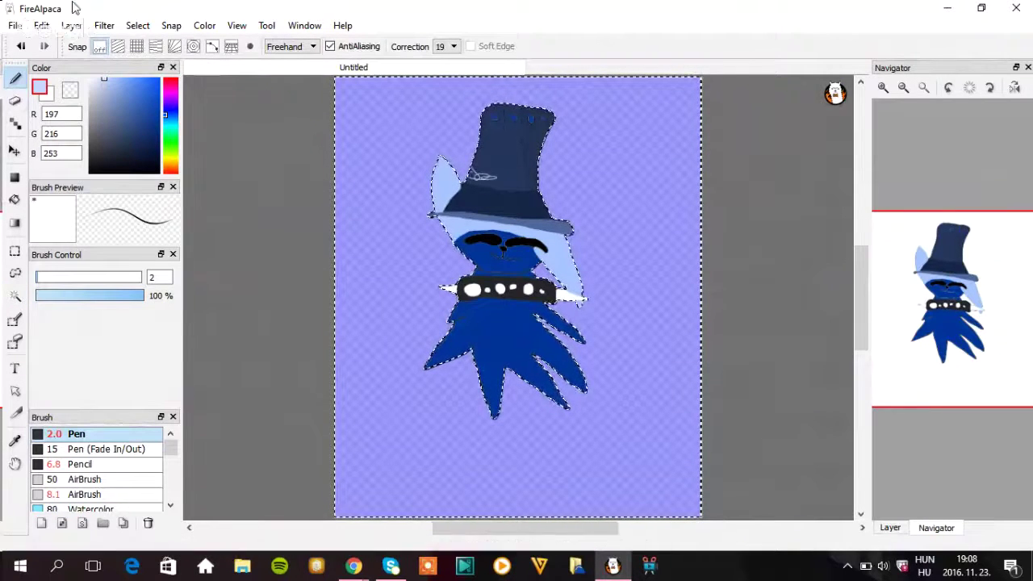
click(21, 46)
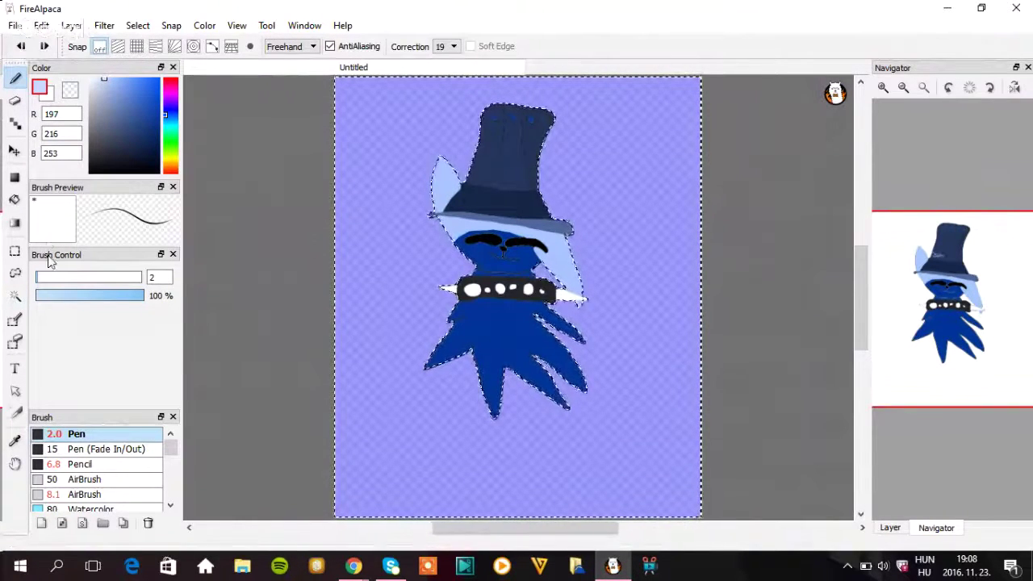
- Enlarge the pen to size 76 and paint the whole hat, its brim and the upright ear pale blue
drag(38, 277, 123, 283)
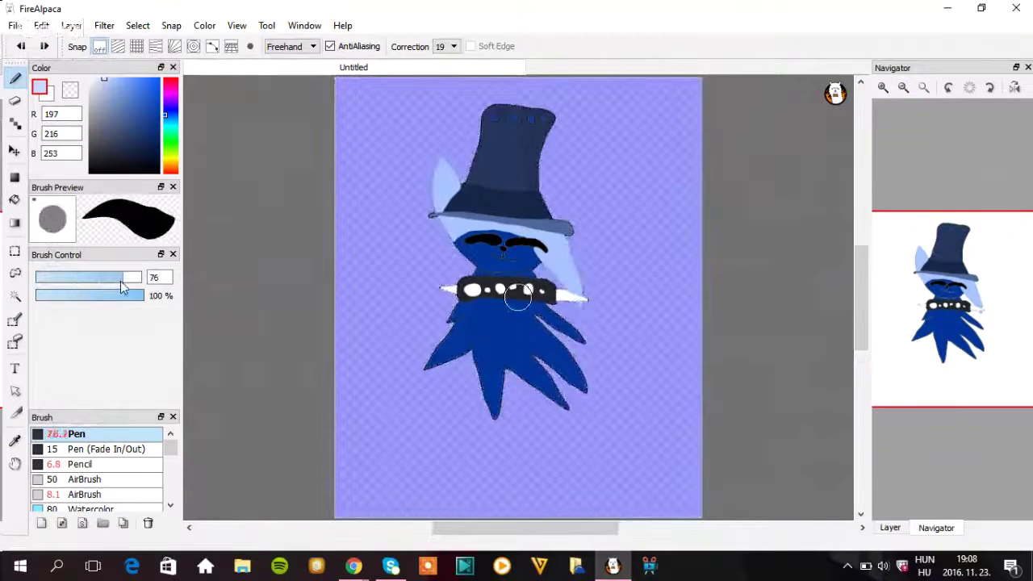
mouse_move(463, 175)
mouse_down()
mouse_move(483, 192)
mouse_move(516, 179)
mouse_move(553, 198)
mouse_move(524, 171)
mouse_move(446, 157)
mouse_move(529, 156)
mouse_up()
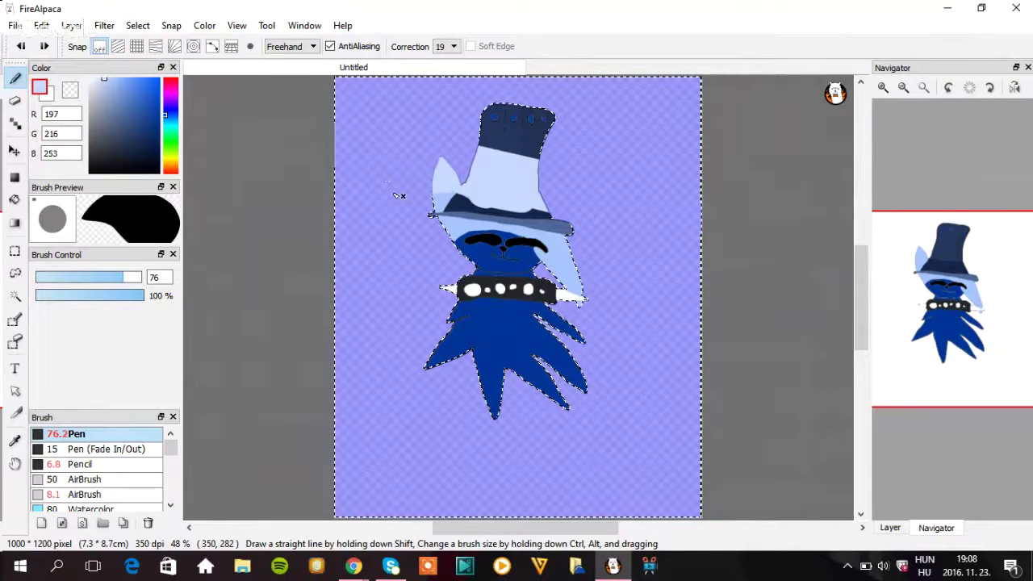
mouse_move(433, 197)
mouse_down()
mouse_move(522, 185)
mouse_move(571, 228)
mouse_up()
drag(492, 207, 322, 213)
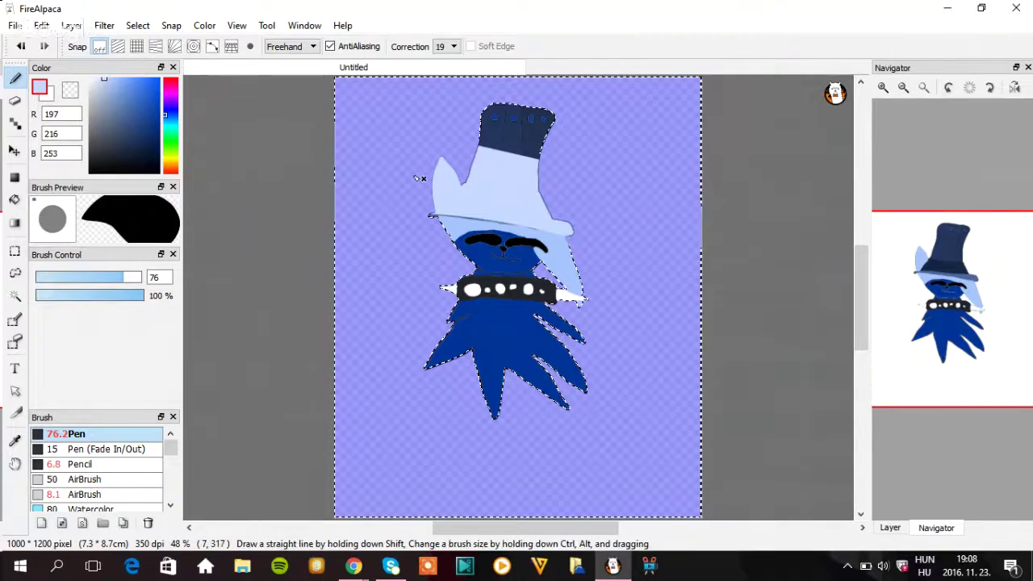
mouse_move(422, 176)
mouse_down()
mouse_move(413, 225)
mouse_move(476, 202)
mouse_up()
mouse_move(548, 154)
mouse_down()
mouse_move(411, 143)
mouse_move(625, 172)
mouse_move(327, 143)
mouse_move(417, 109)
mouse_up()
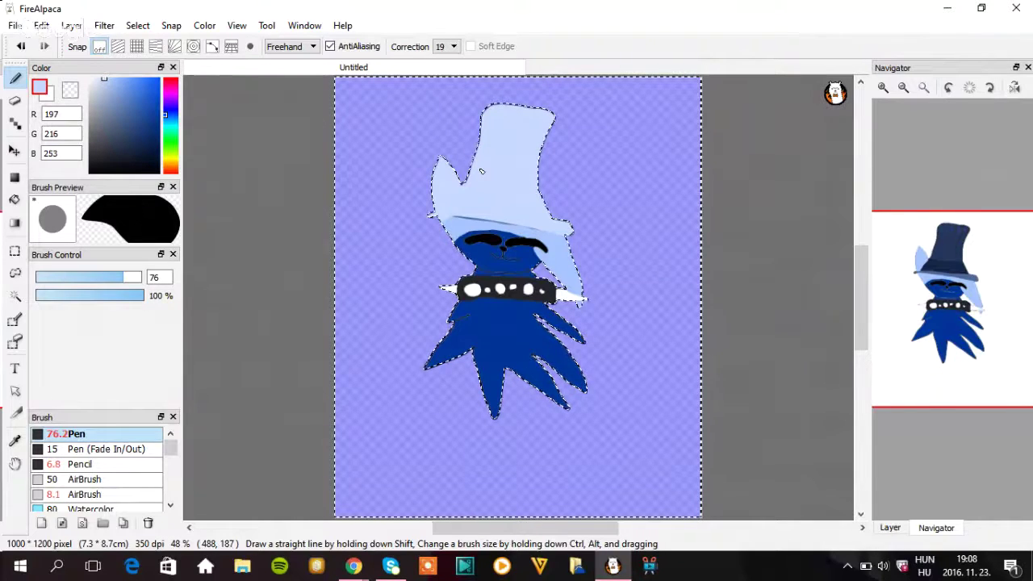
drag(481, 171, 651, 267)
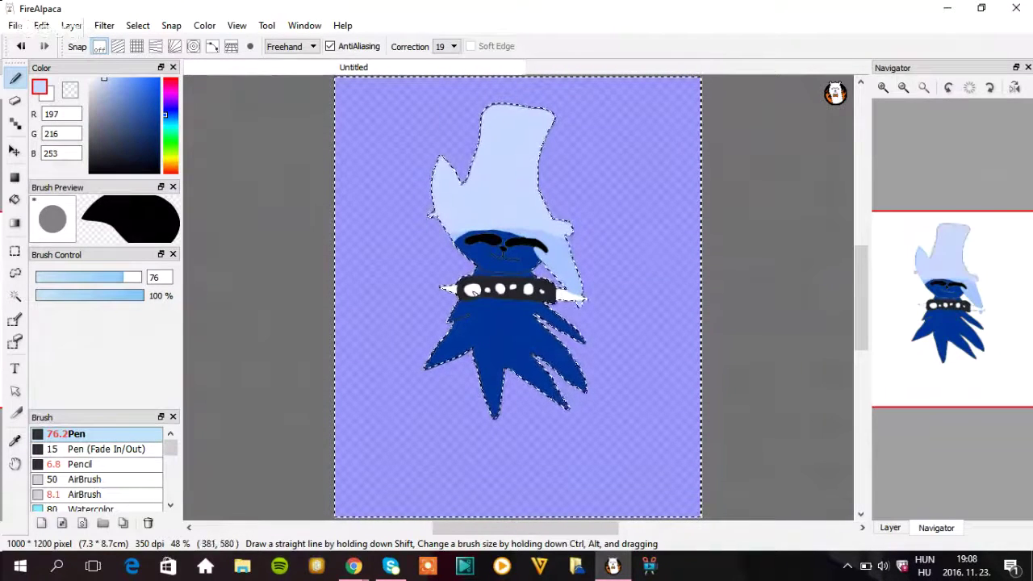
- Paint the collar, neck, drooping ear's lower part and spiky chest fur with the same pale blue
mouse_move(474, 305)
mouse_down()
mouse_move(434, 287)
mouse_move(518, 287)
mouse_move(629, 323)
mouse_move(410, 290)
mouse_up()
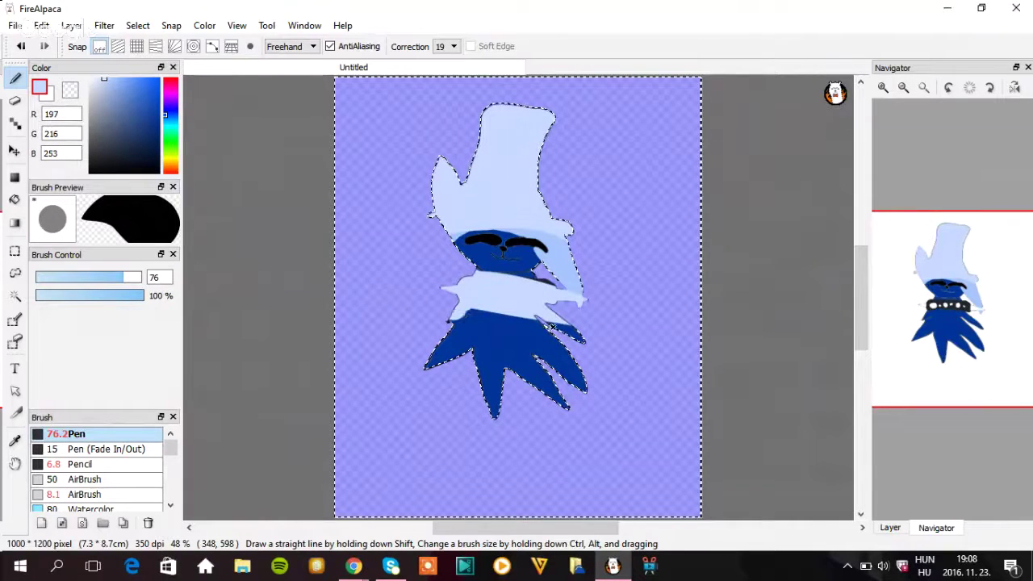
drag(552, 327, 645, 359)
key(ctrl+z)
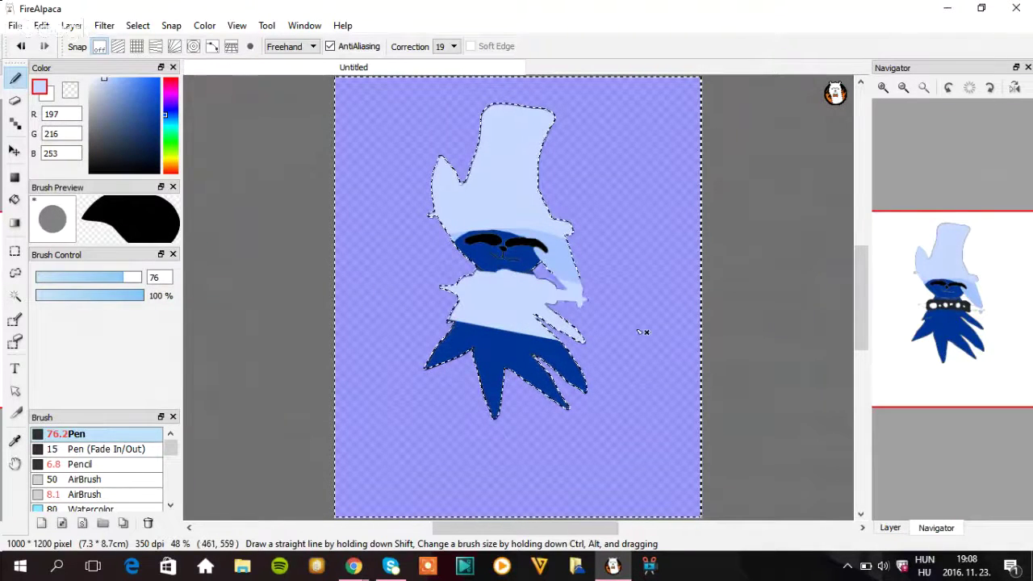
drag(408, 268, 660, 316)
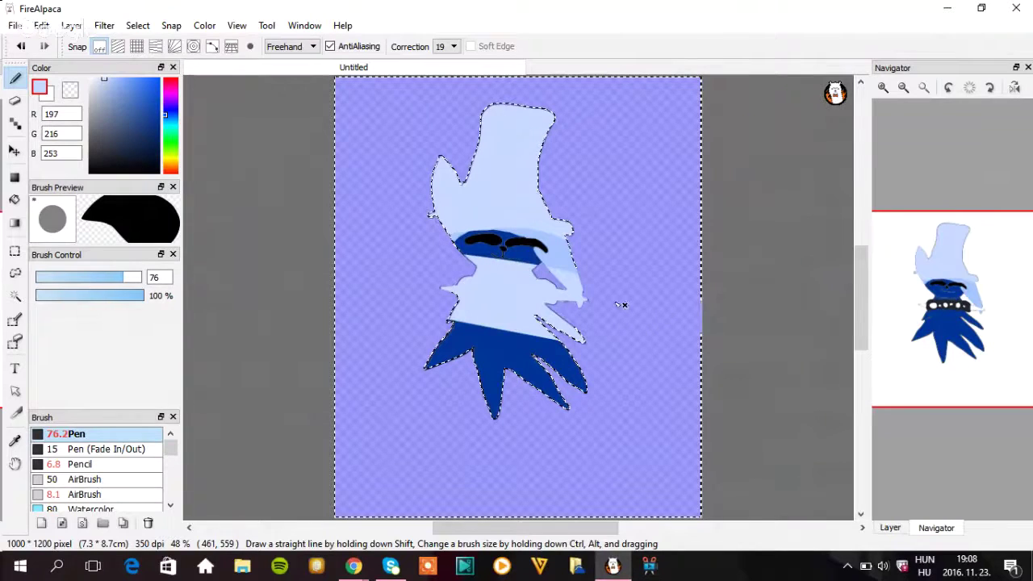
mouse_move(428, 365)
mouse_down()
mouse_move(452, 347)
mouse_move(496, 398)
mouse_move(561, 407)
mouse_move(585, 373)
mouse_up()
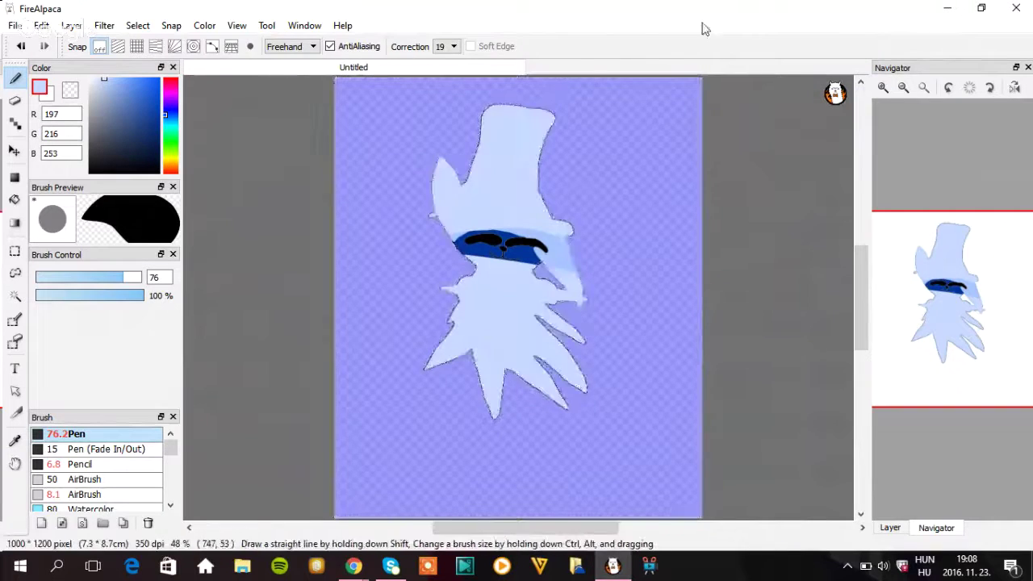
- Set Layer5's blending mode to Multiply and its opacity to 76%
mouse_move(973, 88)
click(889, 528)
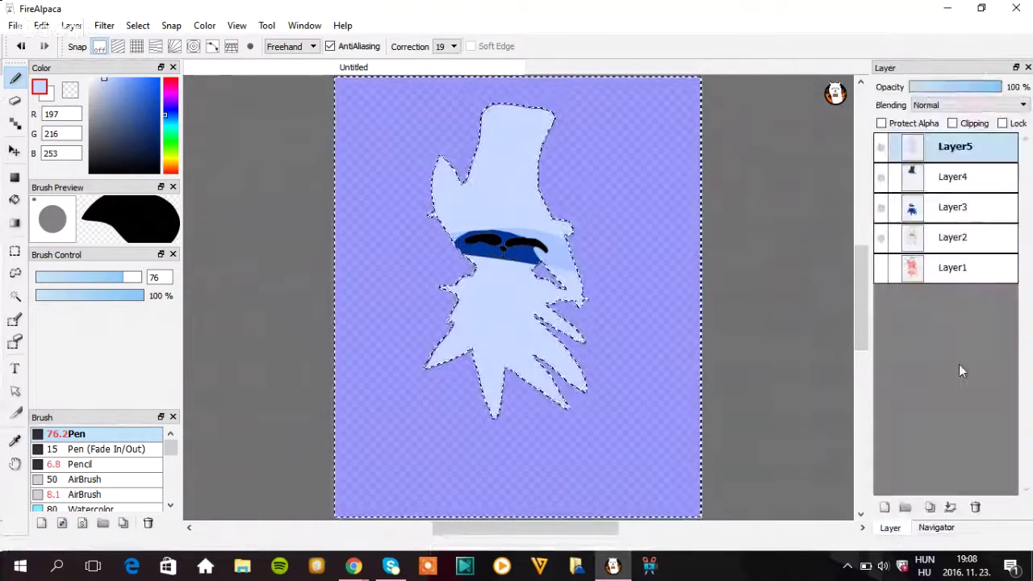
drag(999, 87, 960, 91)
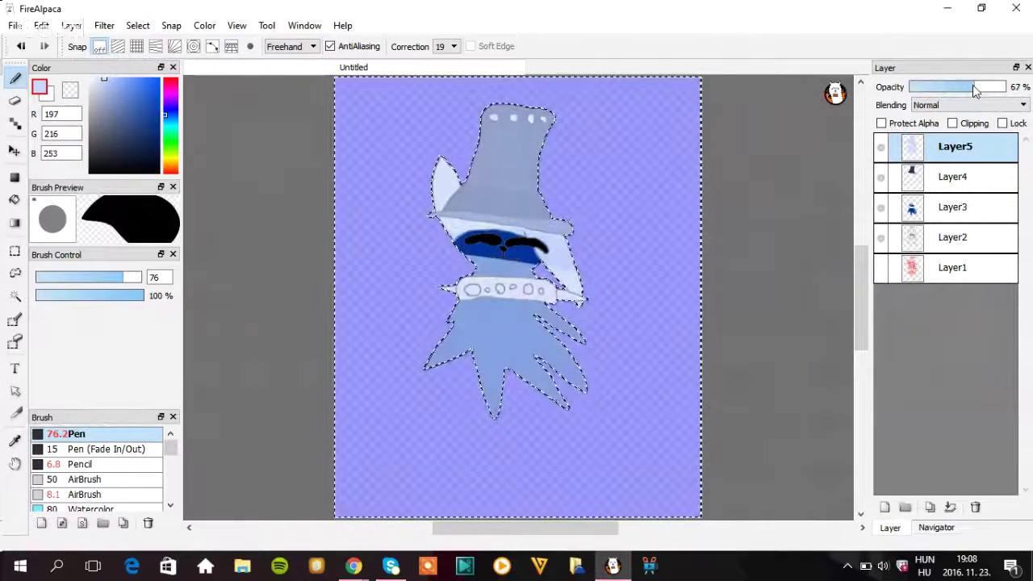
drag(974, 89, 971, 92)
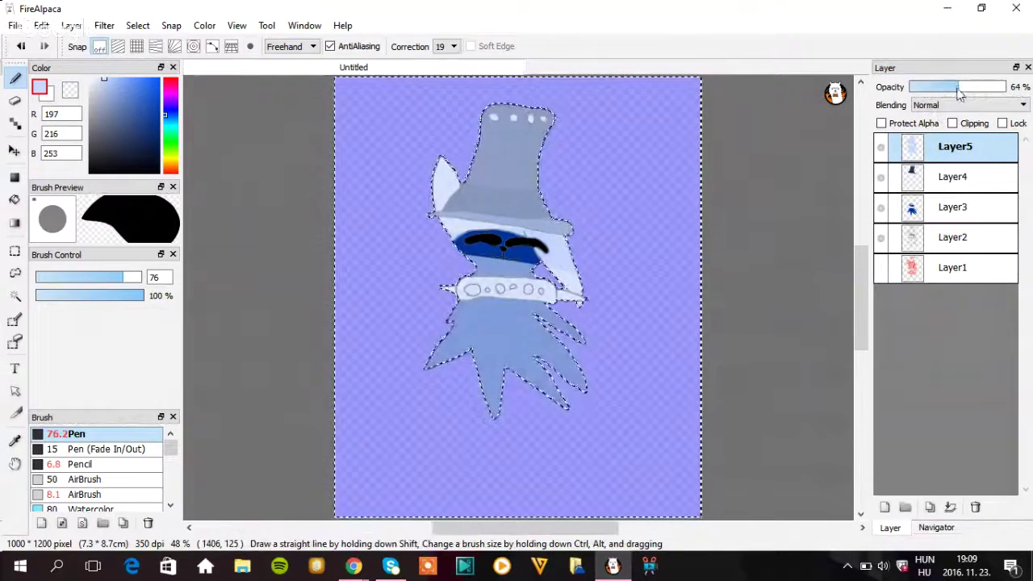
click(926, 104)
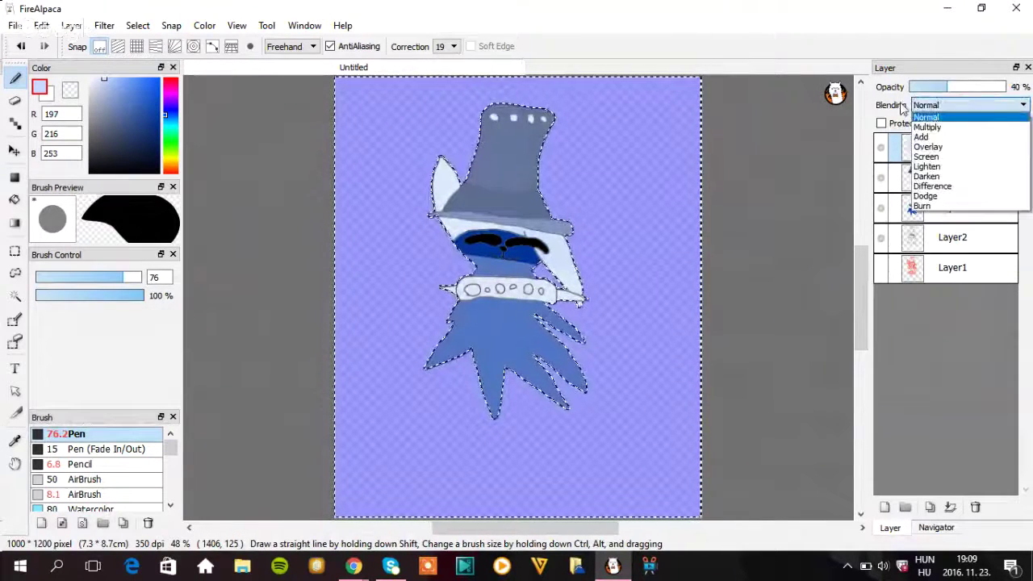
click(926, 87)
drag(926, 87, 918, 90)
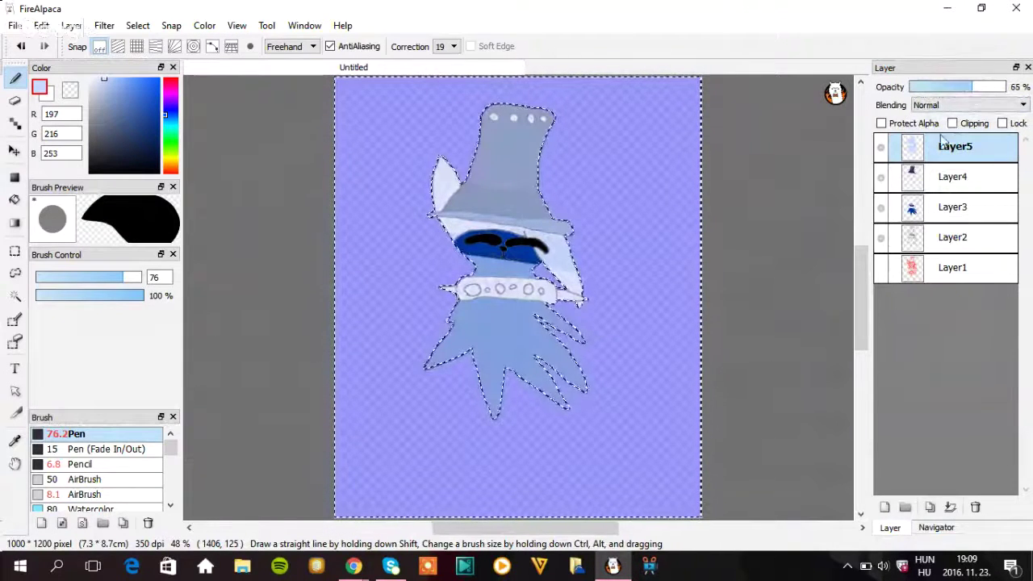
click(956, 104)
click(947, 124)
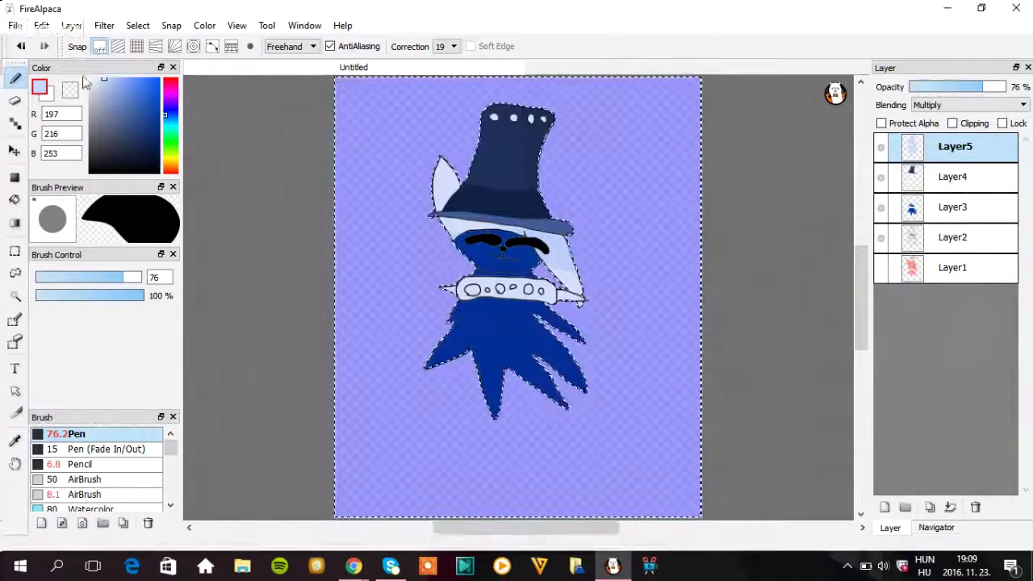
- Clear the selection, and pick black as the drawing colour with the Magic Wand tool active
click(138, 25)
mouse_move(171, 25)
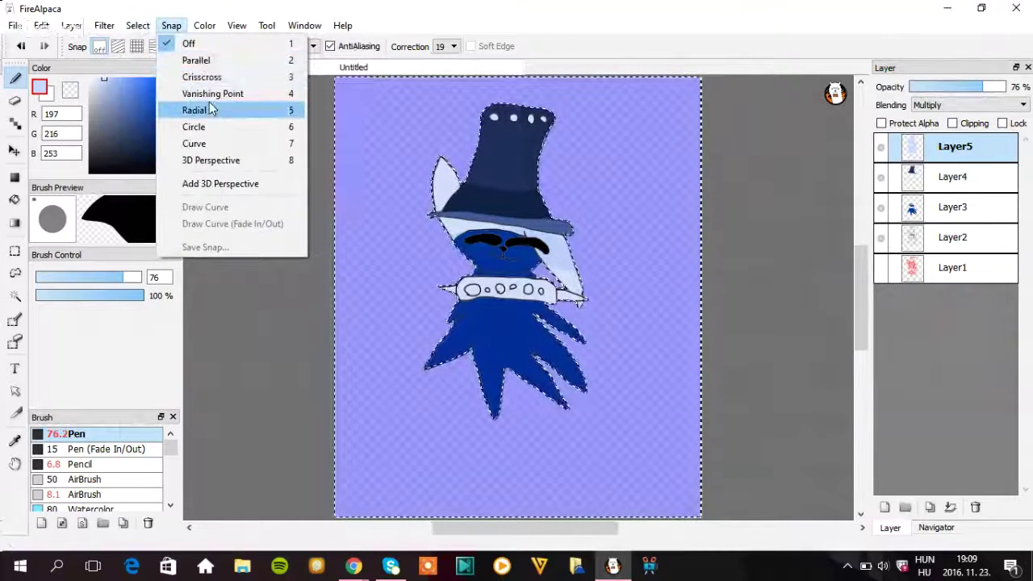
click(131, 25)
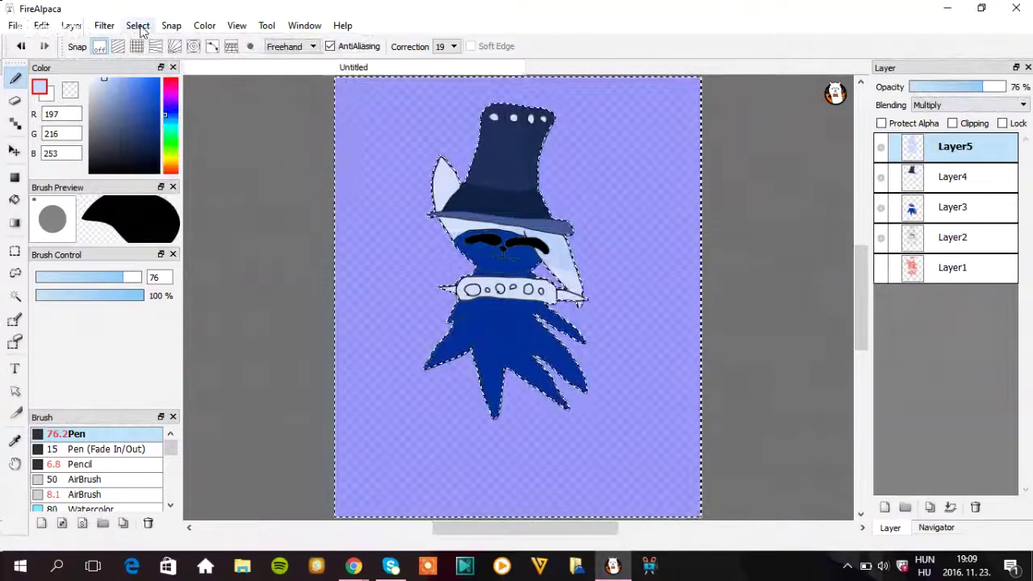
click(171, 25)
mouse_move(138, 25)
click(158, 58)
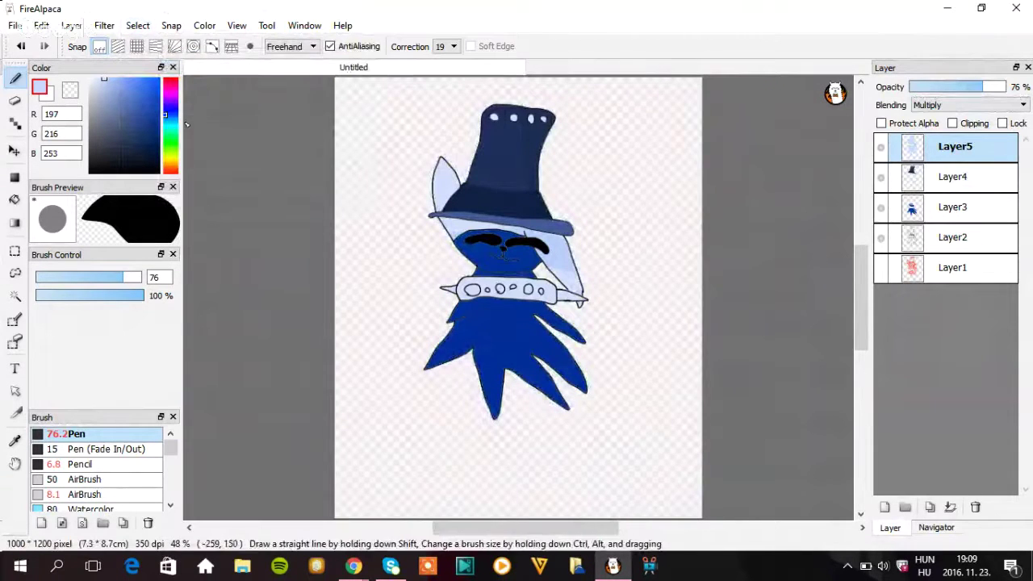
click(89, 172)
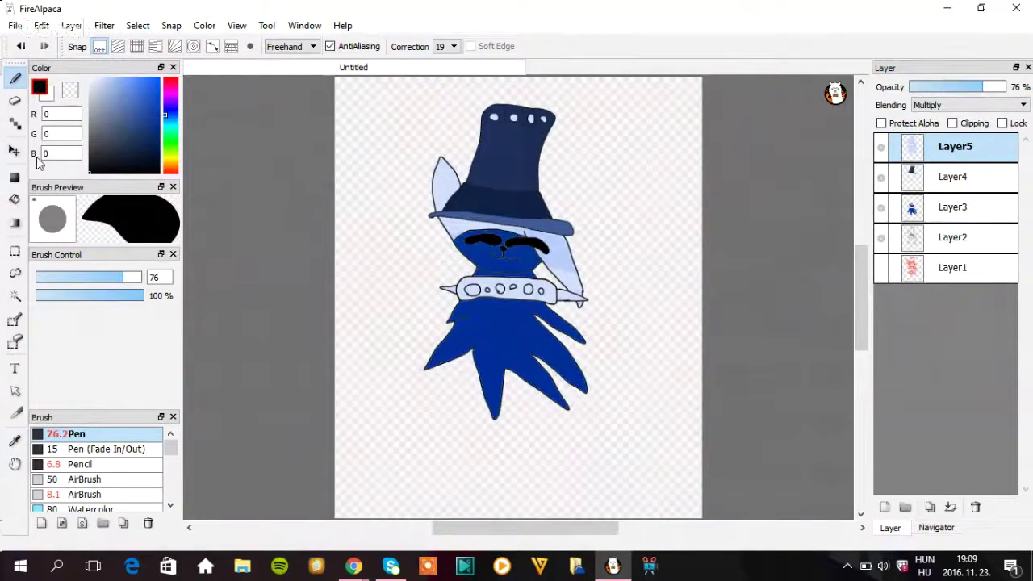
click(14, 296)
- Switch to Chrome to check the YouTube live stream and its chat, and return to FireAlpaca
click(367, 569)
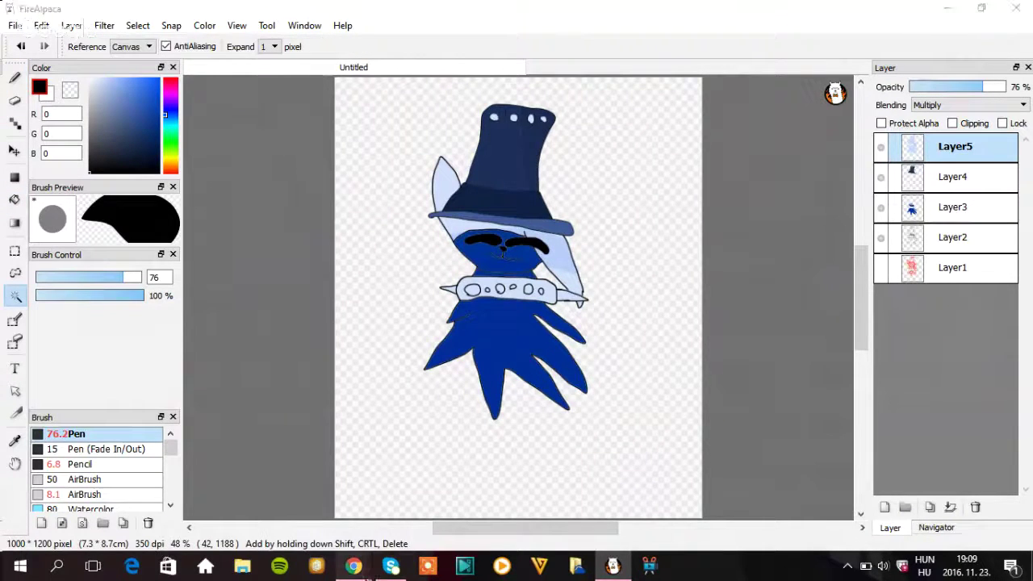
click(189, 496)
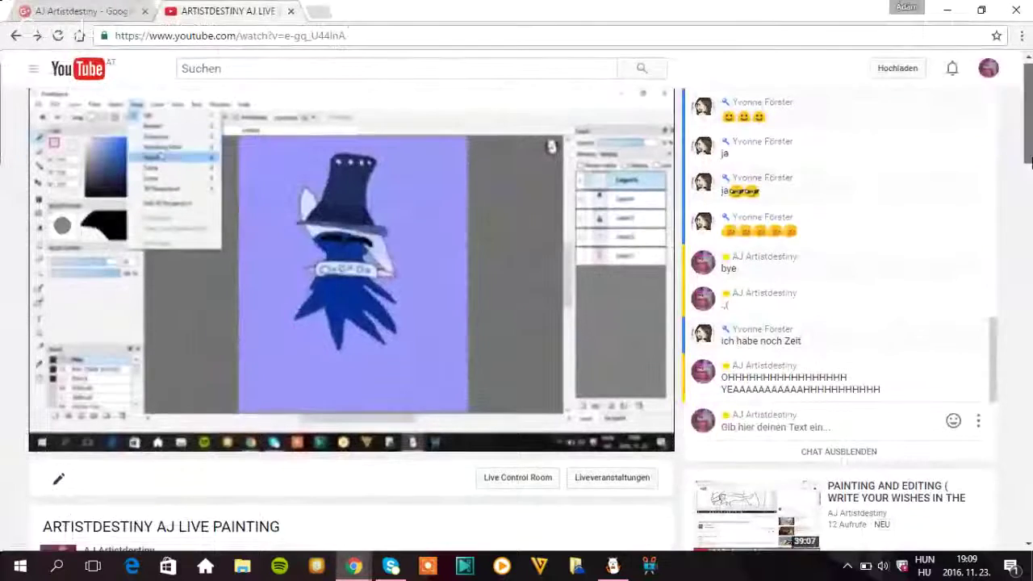
scroll(1030, 161, down, 5)
scroll(1030, 161, up, 5)
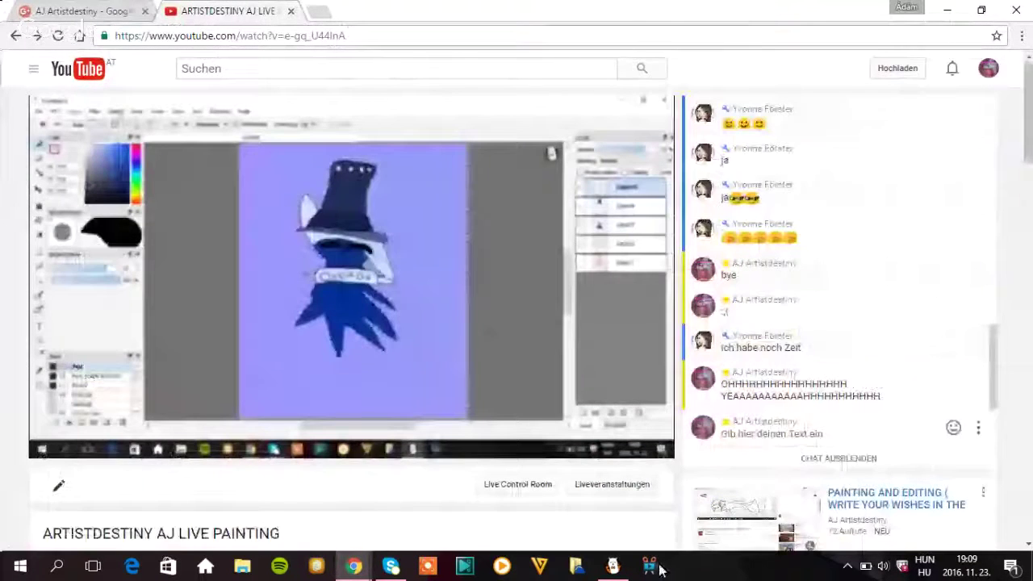
click(613, 567)
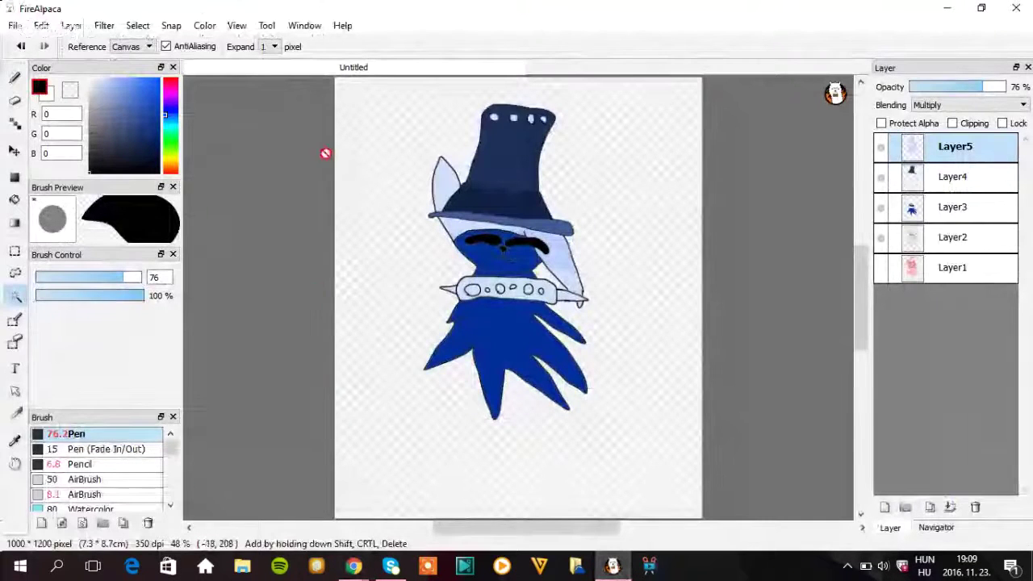
- Fill the collar band with black and its studs with white on Layer5, and switch back to black and the Magic Wand
click(14, 201)
click(521, 280)
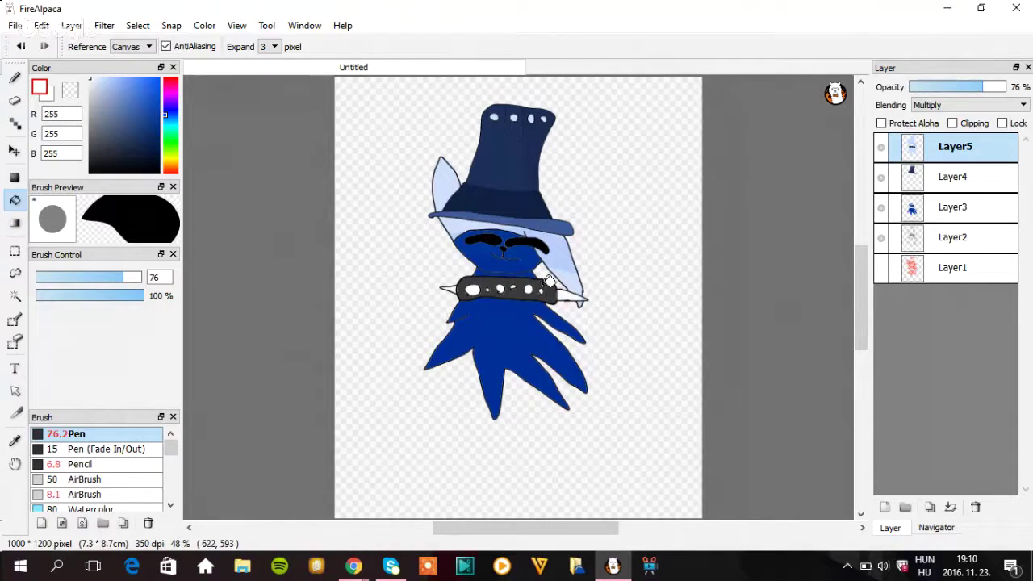
click(98, 172)
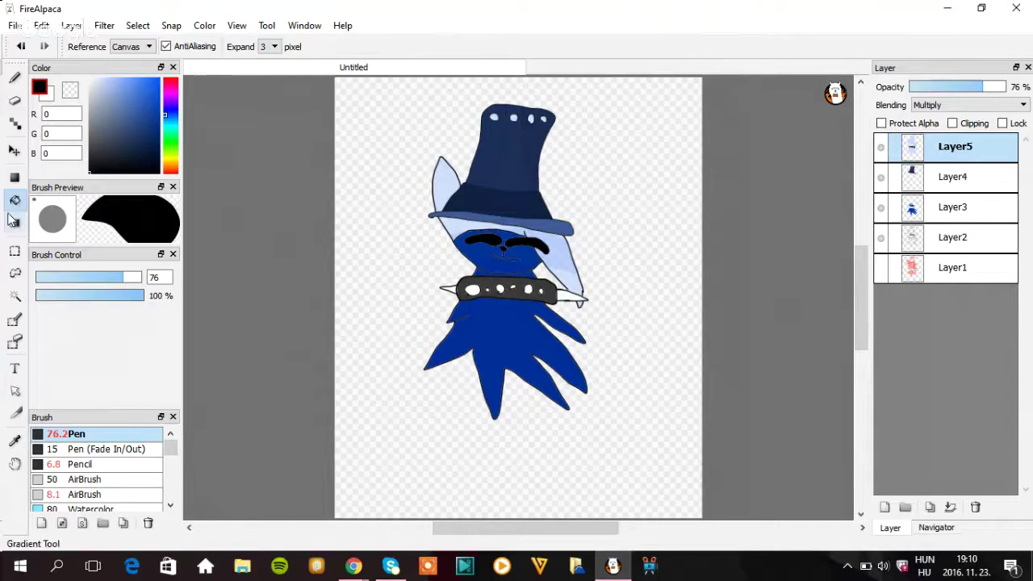
click(15, 295)
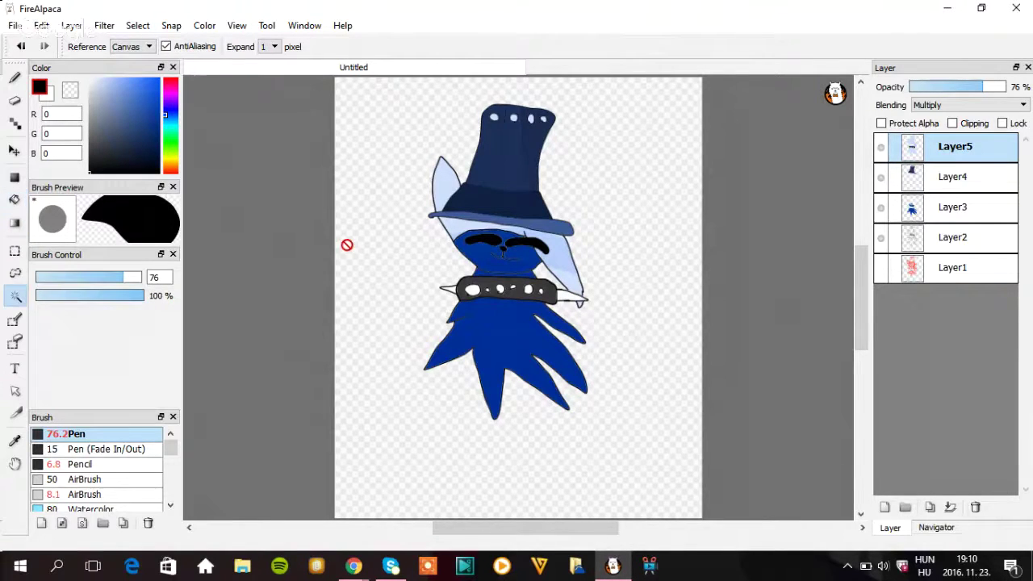
- Select the empty background around the character and invert the selection so it covers the whole figure
click(403, 242)
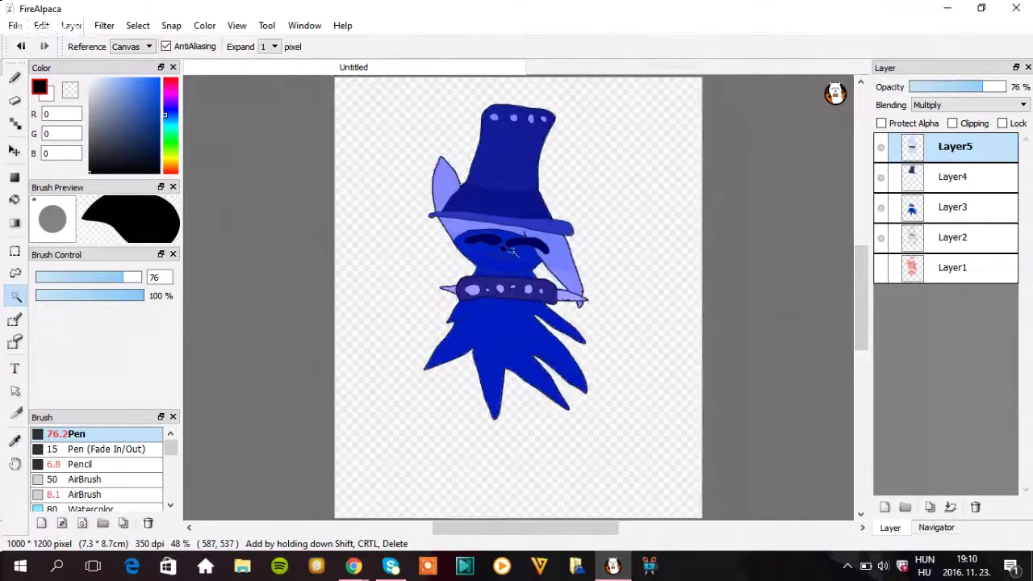
click(137, 25)
click(161, 77)
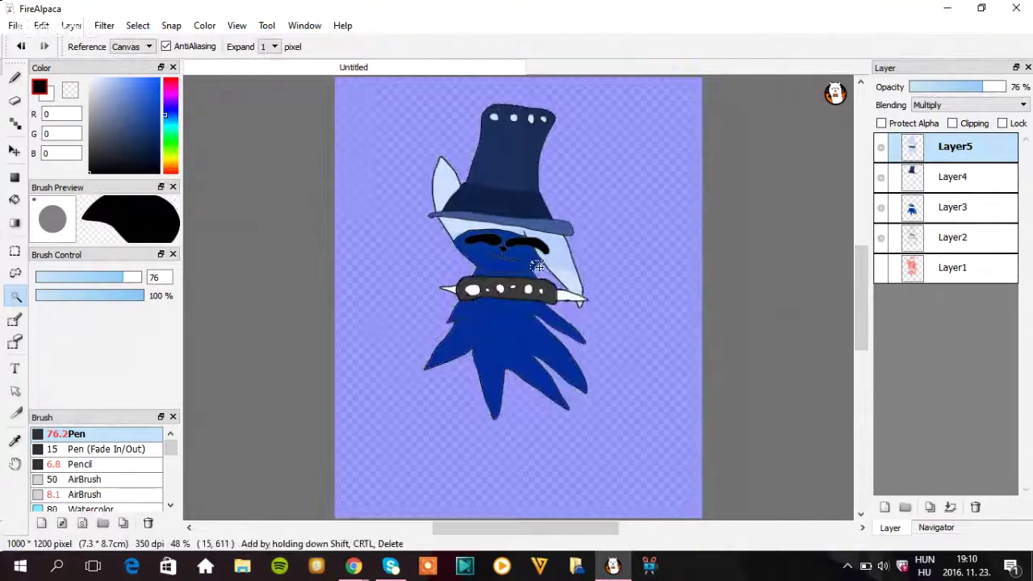
- Examine the collar band and its studs up close, settling on a 300% view
click(937, 530)
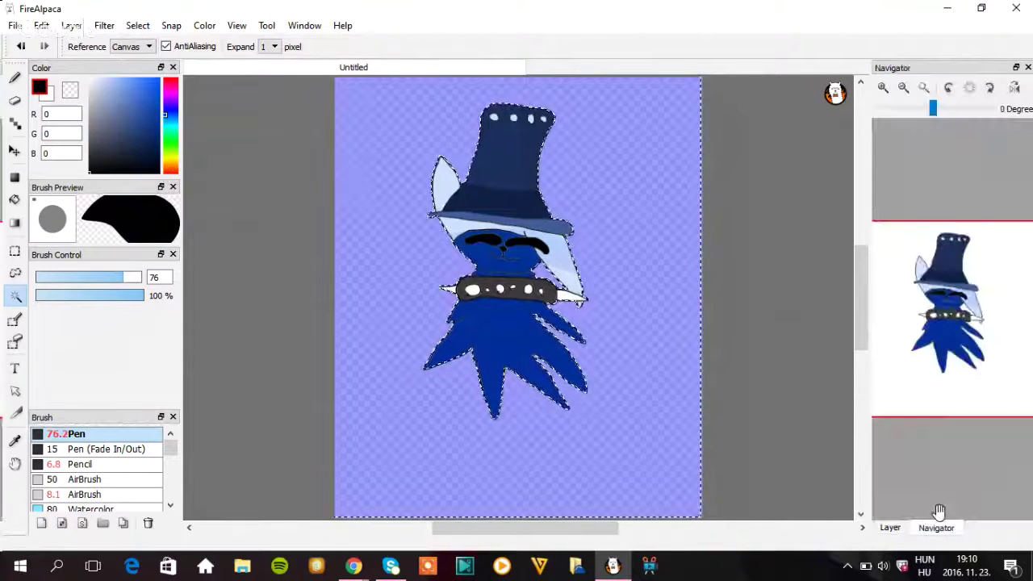
click(882, 89)
click(882, 88)
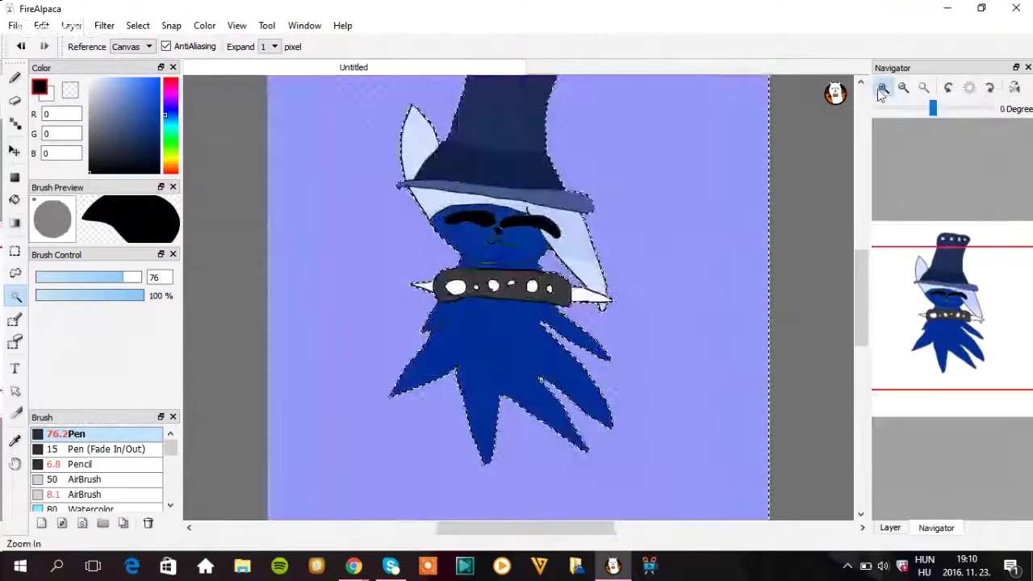
click(882, 88)
click(882, 89)
click(882, 88)
click(881, 89)
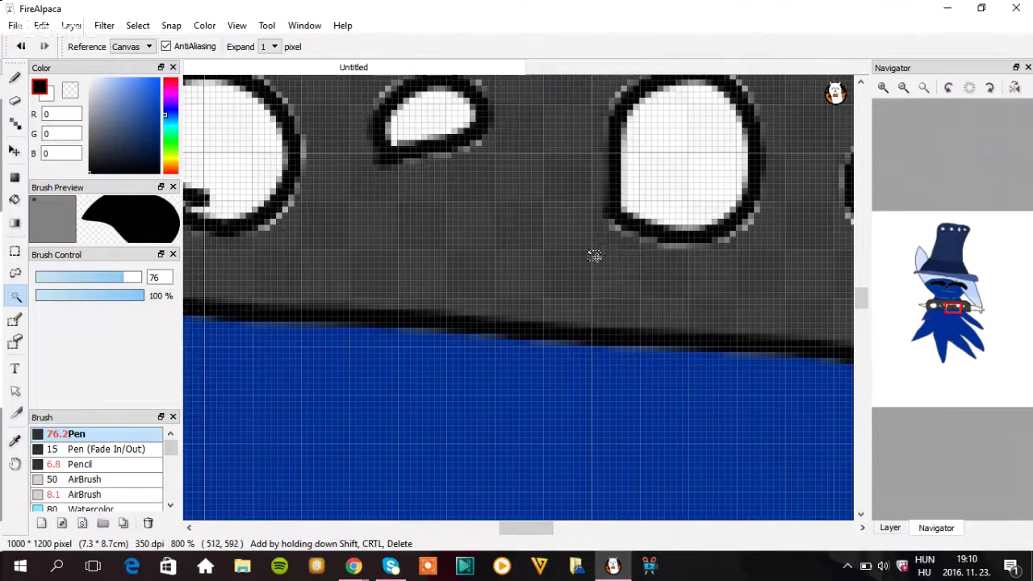
click(901, 89)
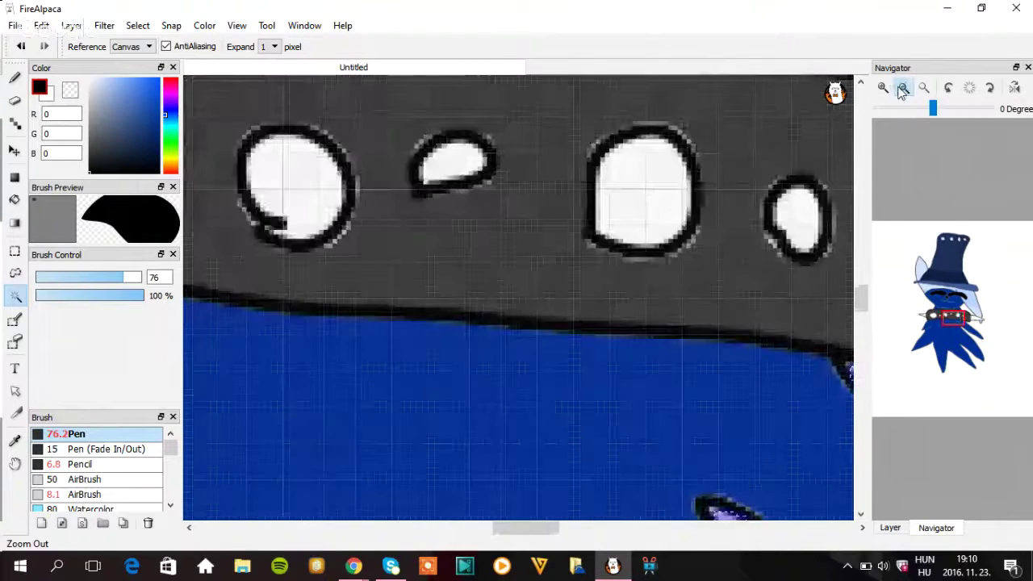
click(902, 89)
click(901, 89)
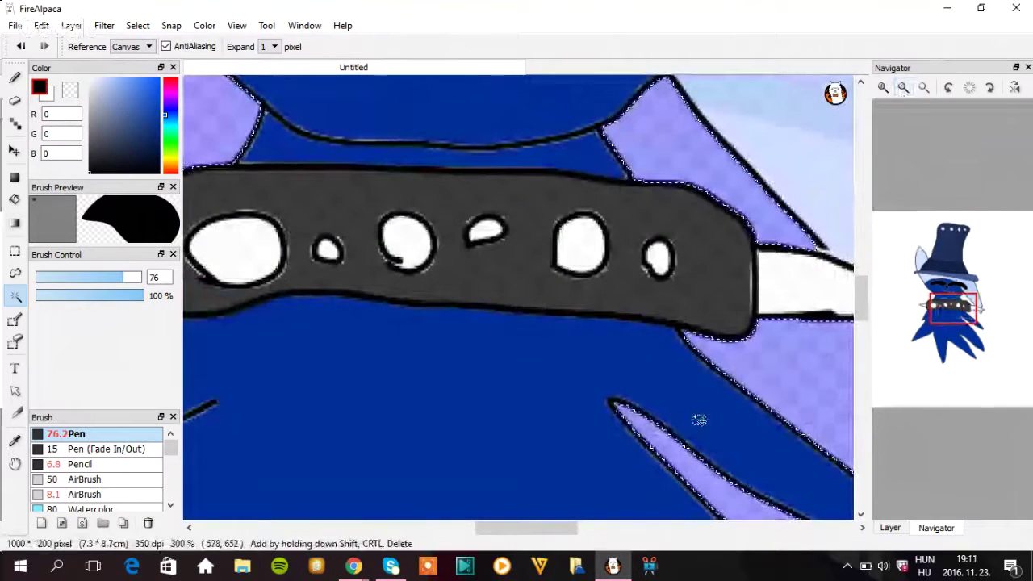
mouse_move(940, 122)
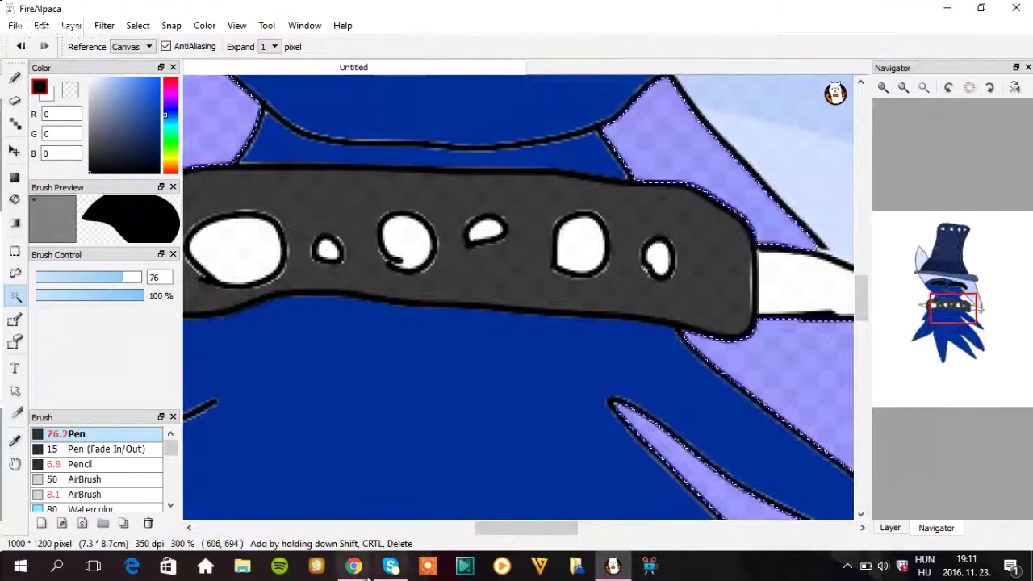
- Try to close the Google Hangouts sharing window, check the live broadcast window in Chrome, and return to FireAlpaca
mouse_move(355, 568)
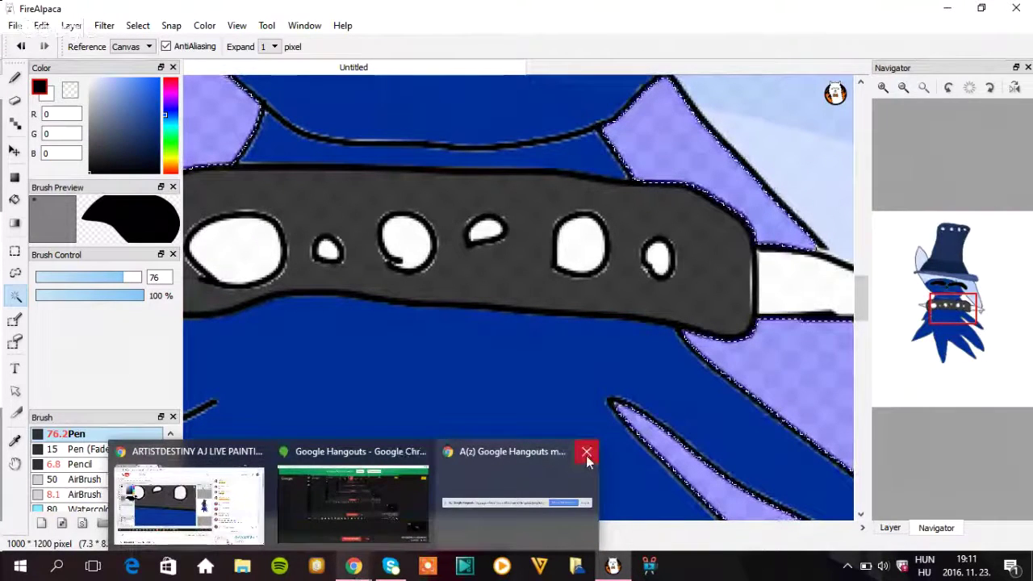
click(586, 453)
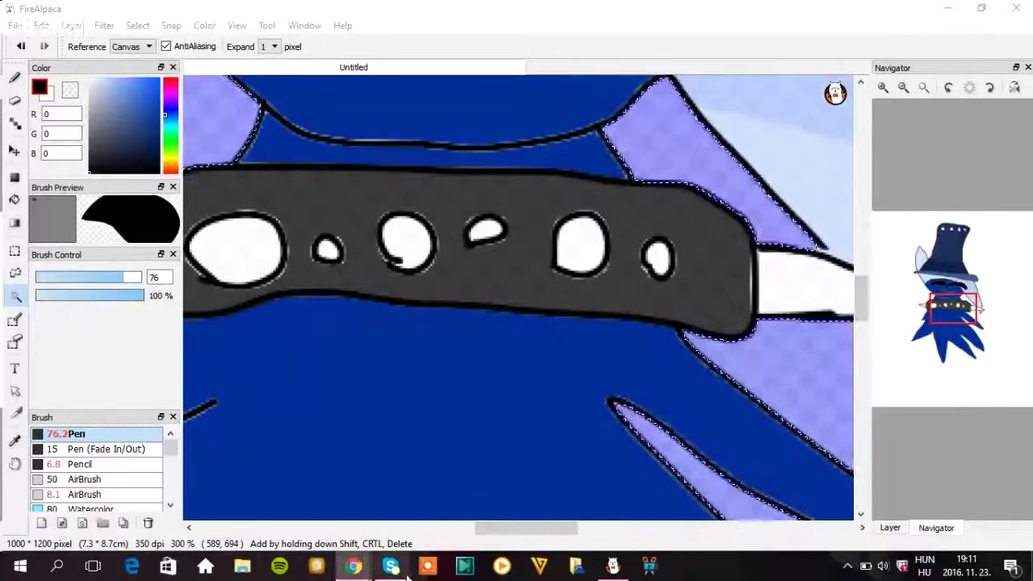
mouse_move(354, 567)
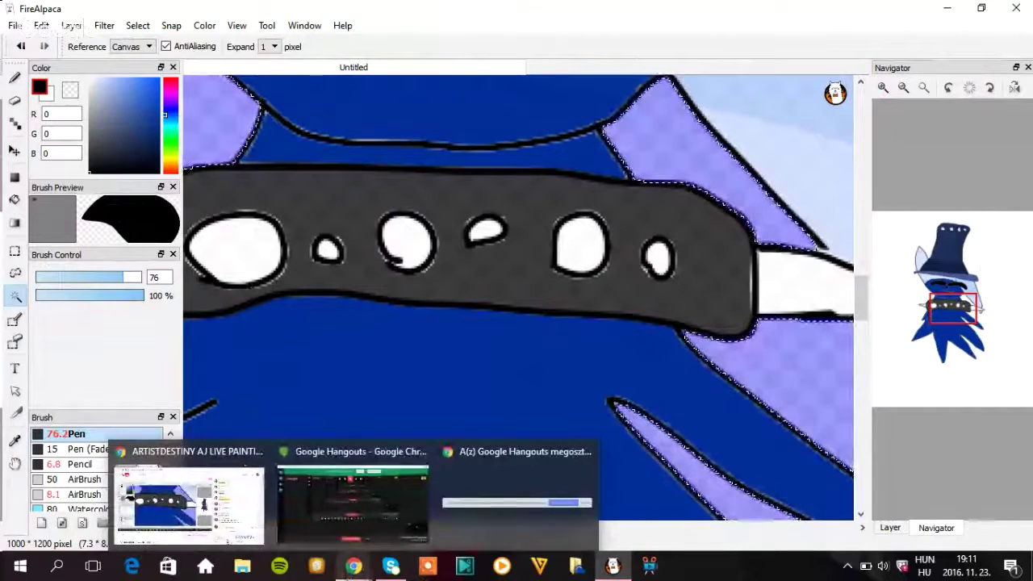
click(350, 490)
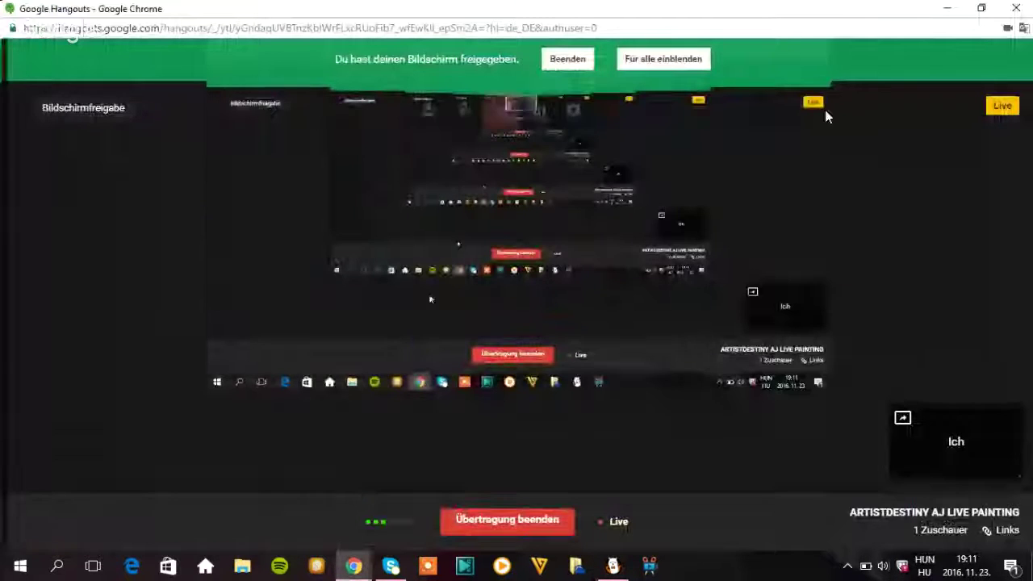
click(949, 10)
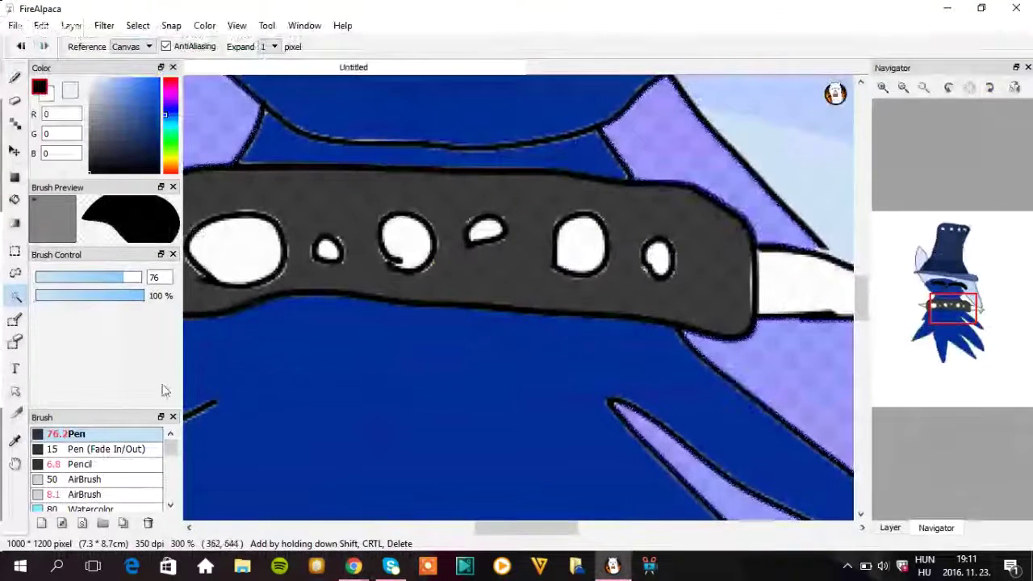
- Try black Pen strokes for a shadow below the collar on Layer5, at size 76 and at size 27
drag(567, 534, 539, 537)
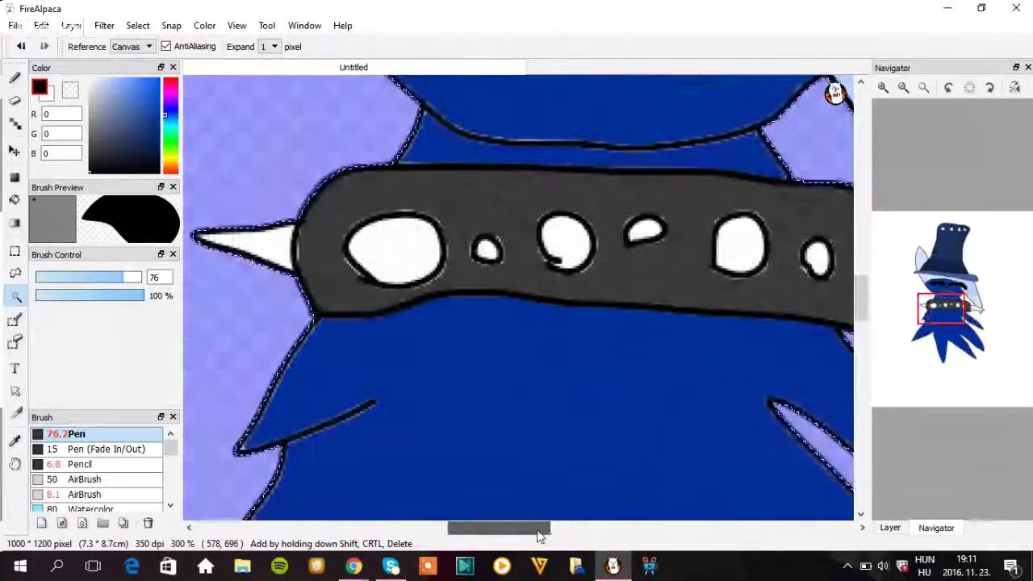
click(14, 78)
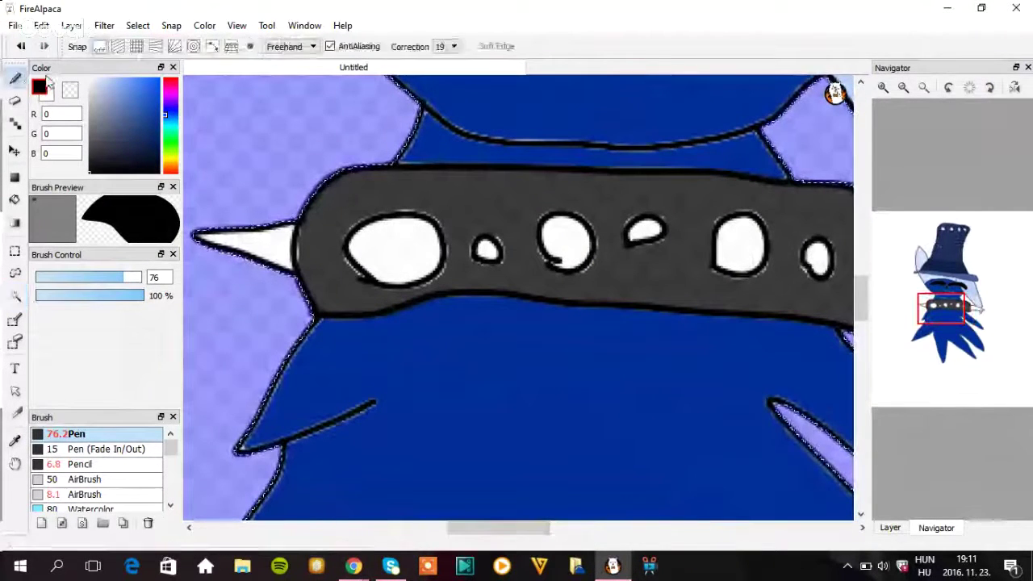
click(327, 321)
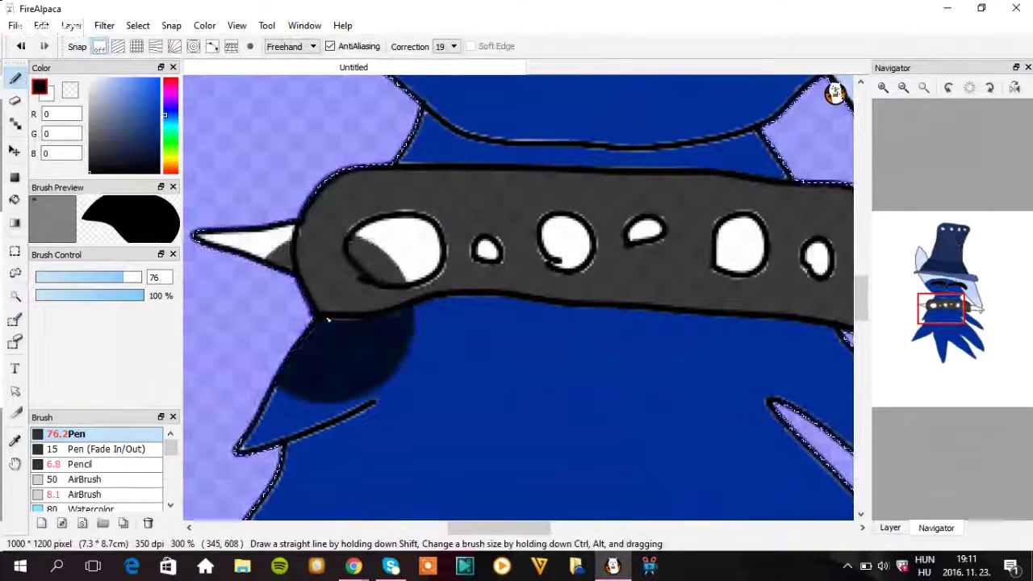
mouse_move(328, 320)
mouse_down()
mouse_move(671, 323)
mouse_move(847, 331)
mouse_up()
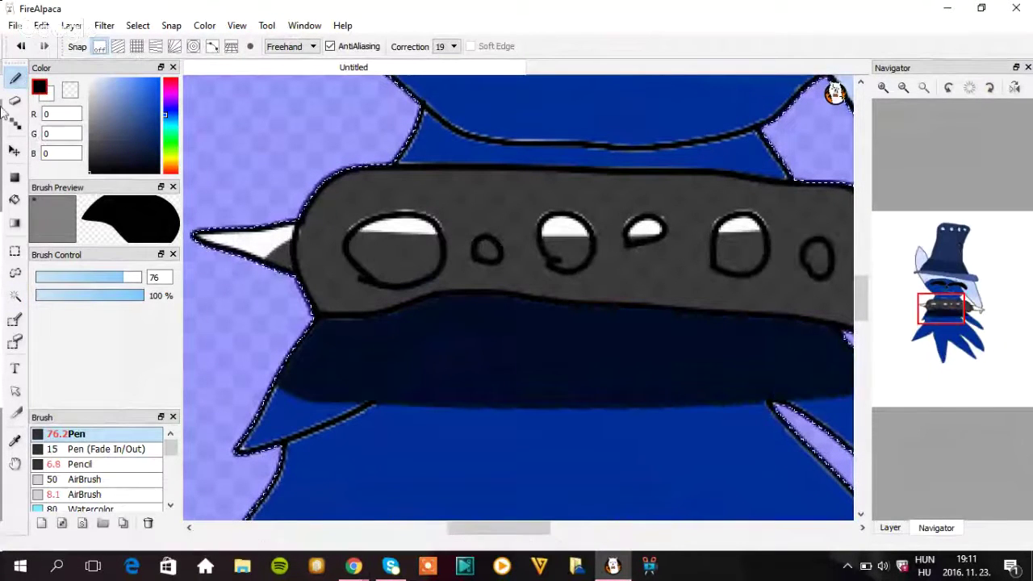
click(21, 46)
click(92, 277)
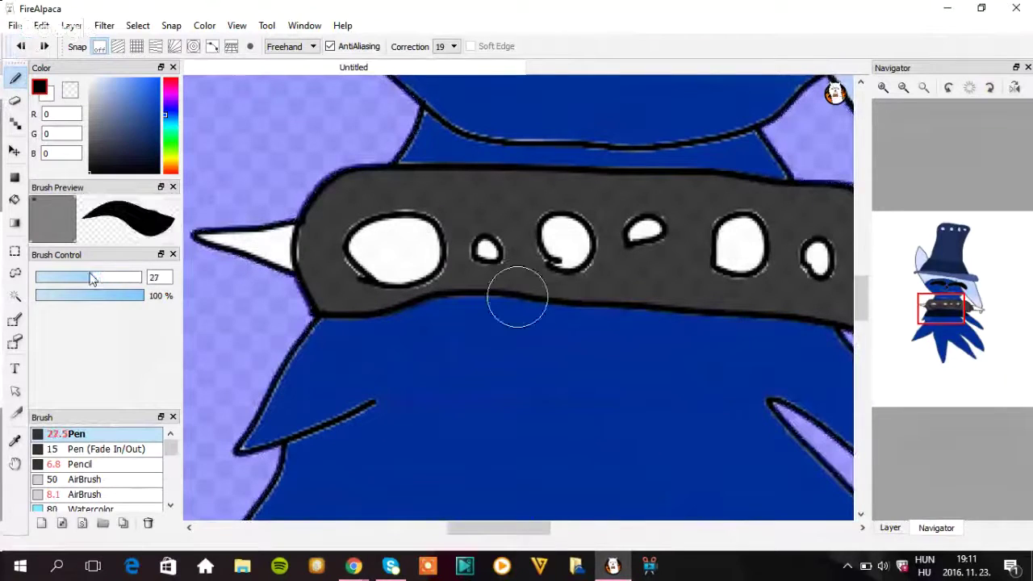
mouse_move(340, 327)
mouse_down()
mouse_move(461, 313)
mouse_move(822, 330)
mouse_up()
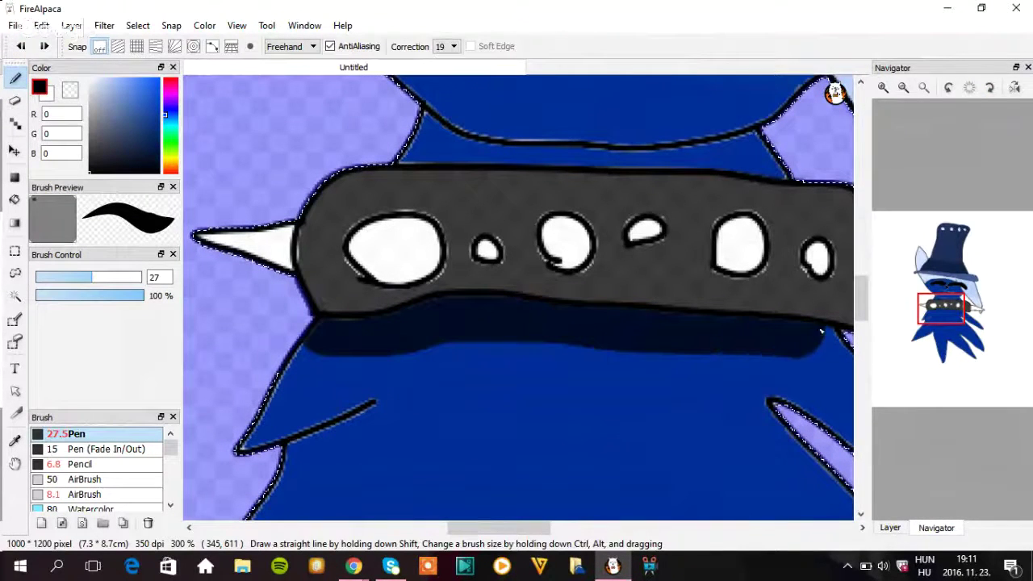
click(21, 46)
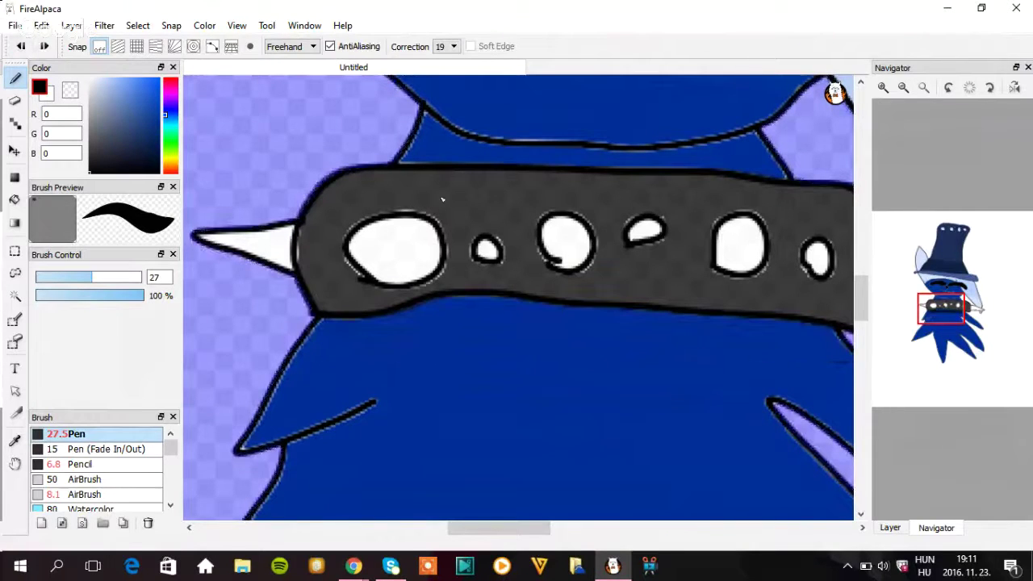
- Add a new layer and paint a black band along the collar's lower edge and the large right spike with the Pen at size 25
click(890, 527)
click(884, 507)
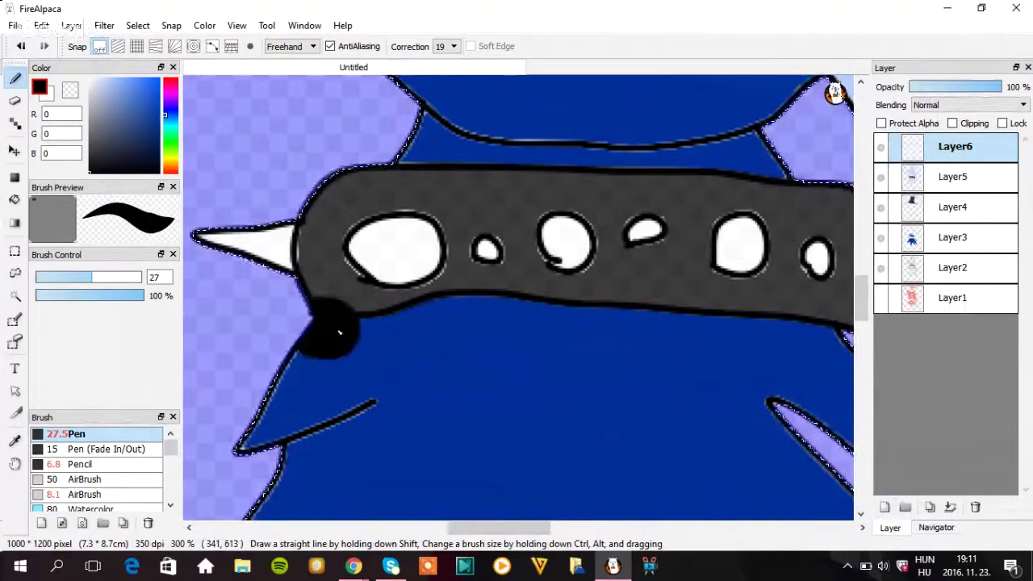
drag(338, 331, 337, 315)
click(21, 46)
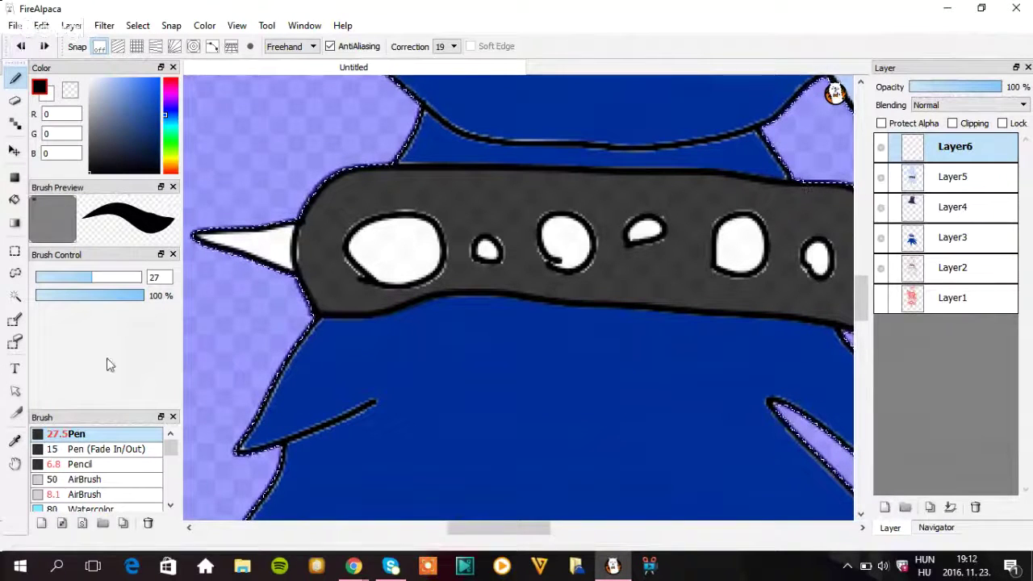
click(87, 278)
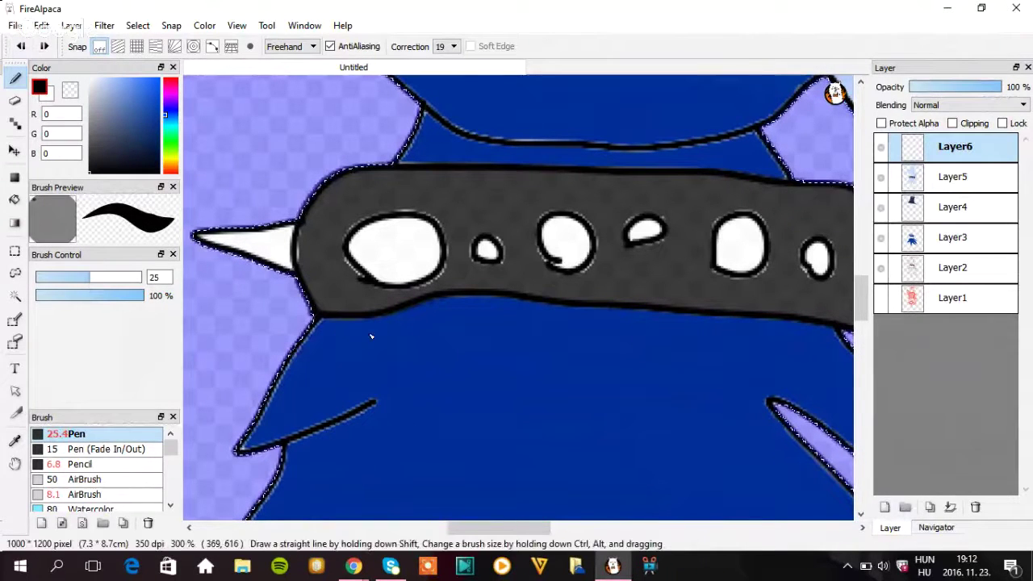
mouse_move(313, 338)
mouse_down()
mouse_move(400, 333)
mouse_move(484, 315)
mouse_move(839, 342)
mouse_up()
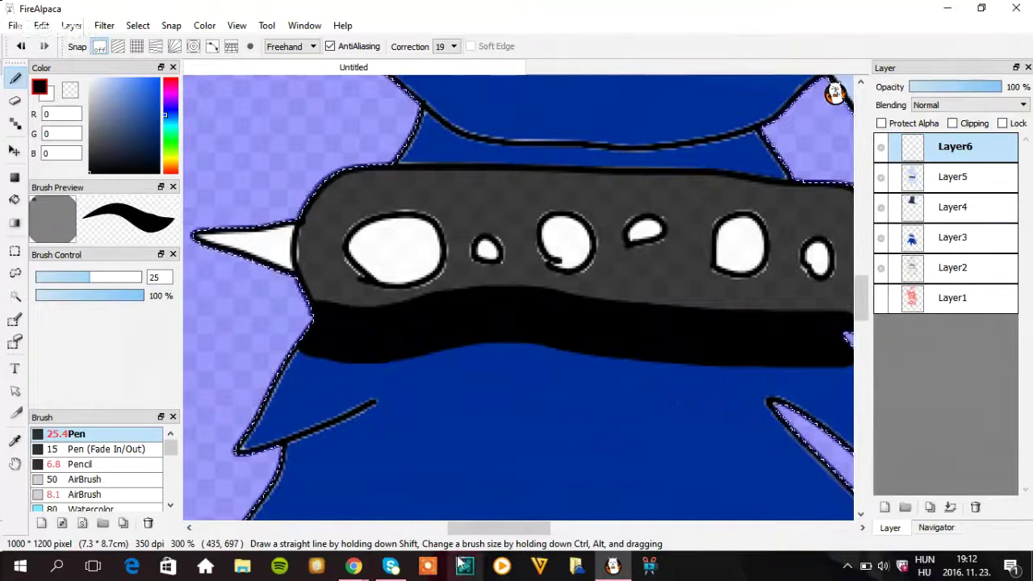
drag(511, 528, 561, 528)
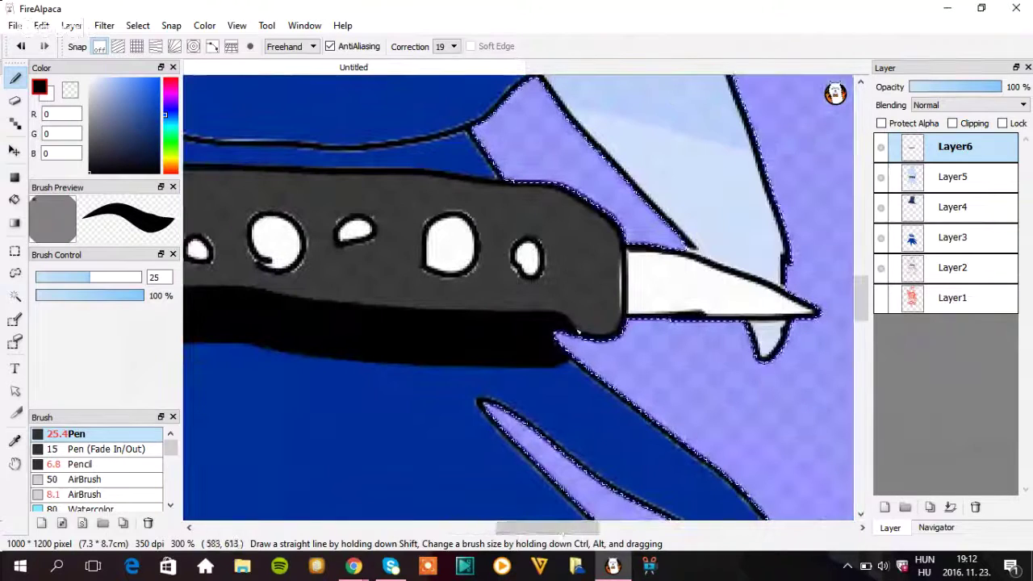
mouse_move(556, 337)
mouse_down()
mouse_move(593, 324)
mouse_move(635, 336)
mouse_move(726, 313)
mouse_move(843, 328)
mouse_up()
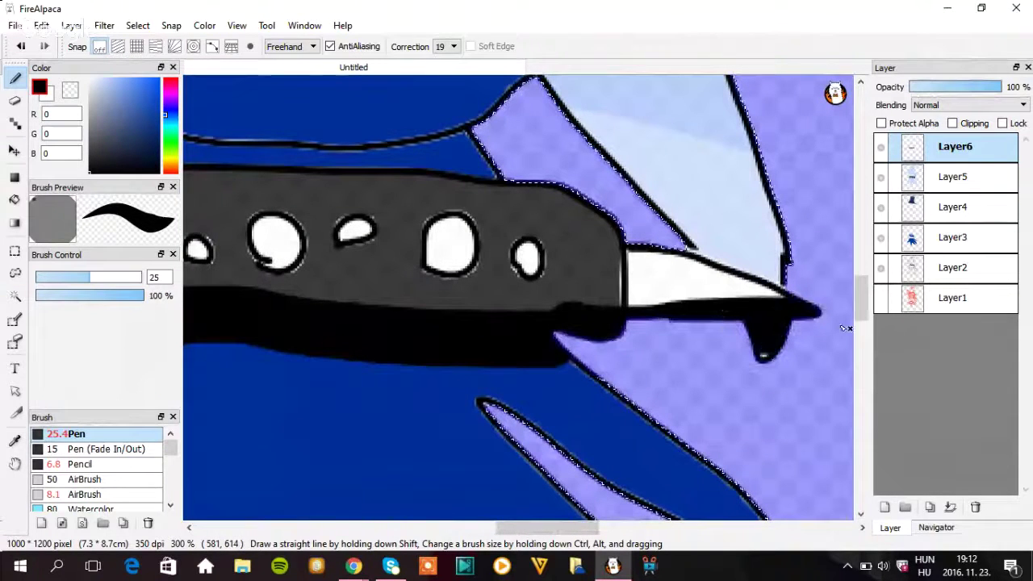
drag(657, 329, 350, 332)
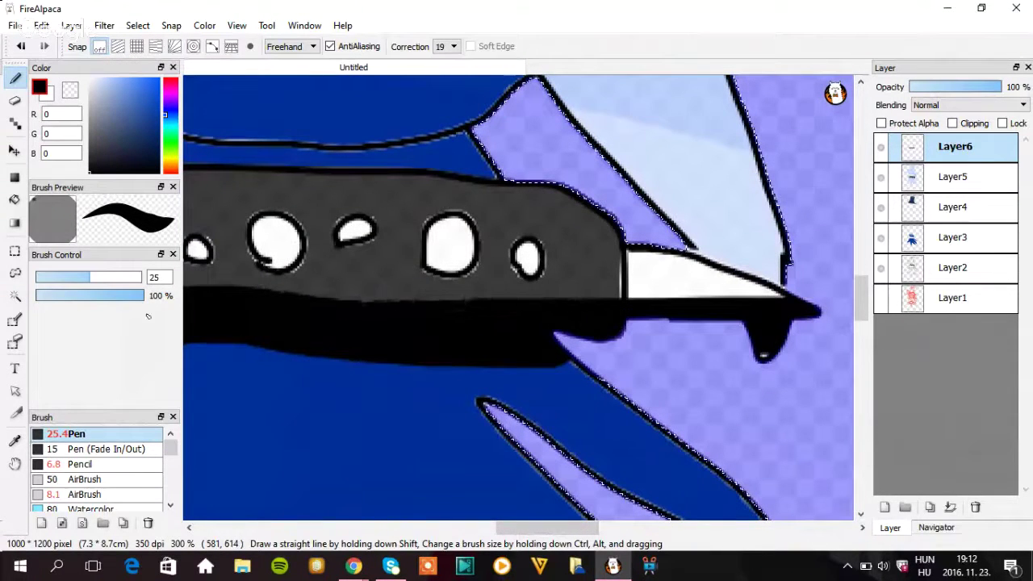
- Paint the lower half of the collar's left spike black, undoing the trial strokes over the large stud and the spike's upper half
scroll(487, 491, left, 8)
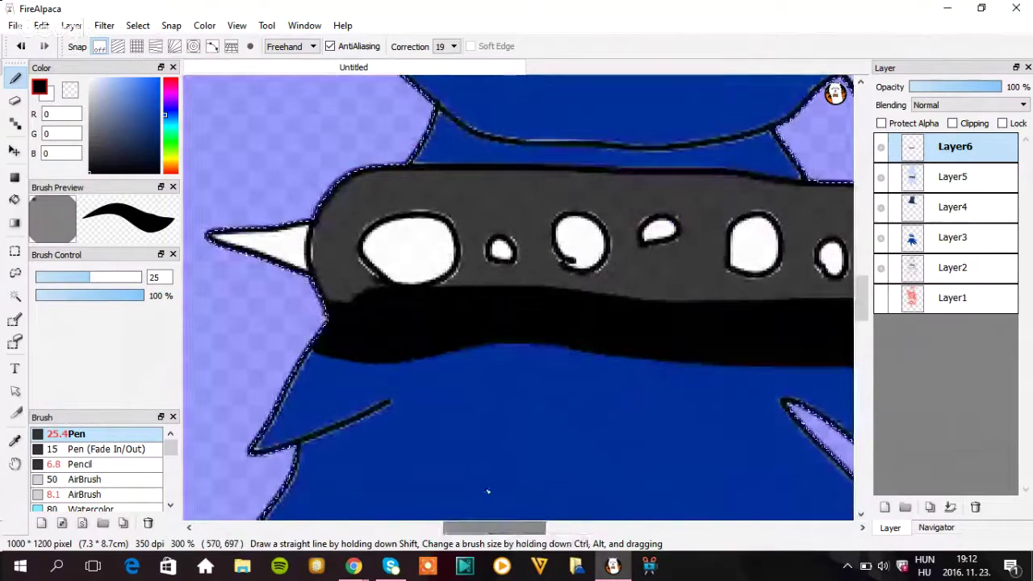
click(363, 248)
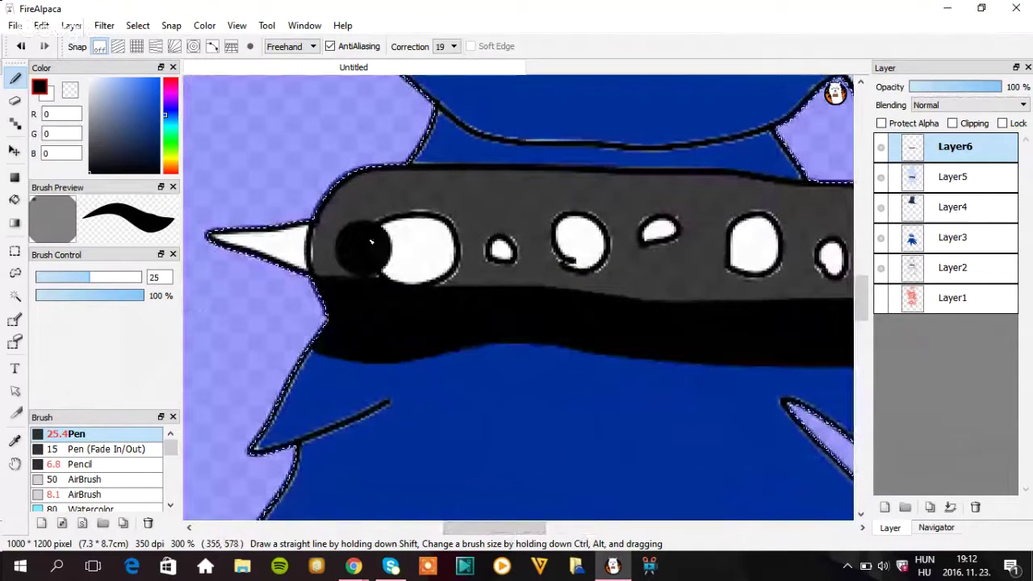
mouse_move(370, 241)
mouse_down()
mouse_move(484, 220)
mouse_move(508, 255)
mouse_up()
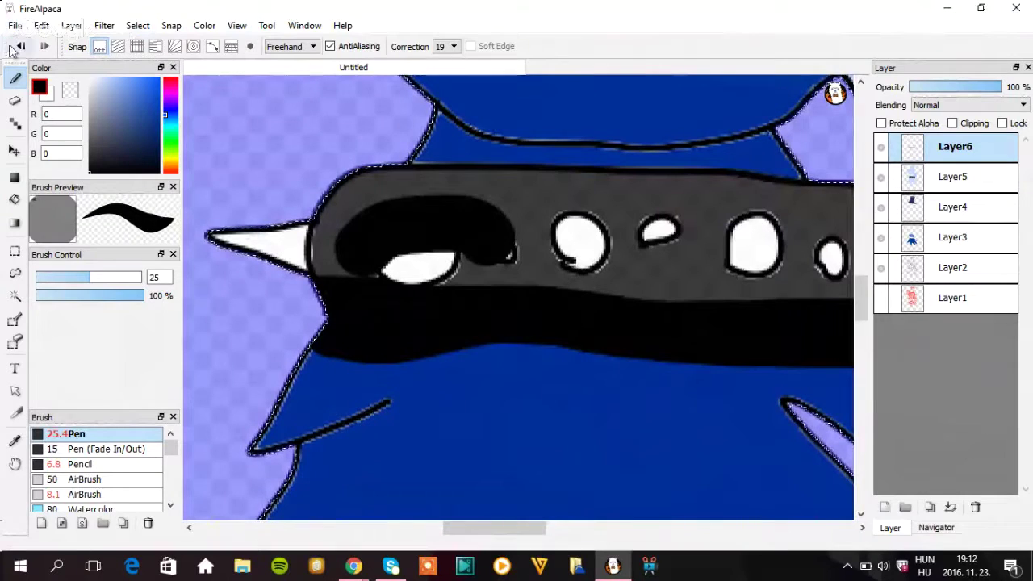
click(19, 47)
key(ctrl+d)
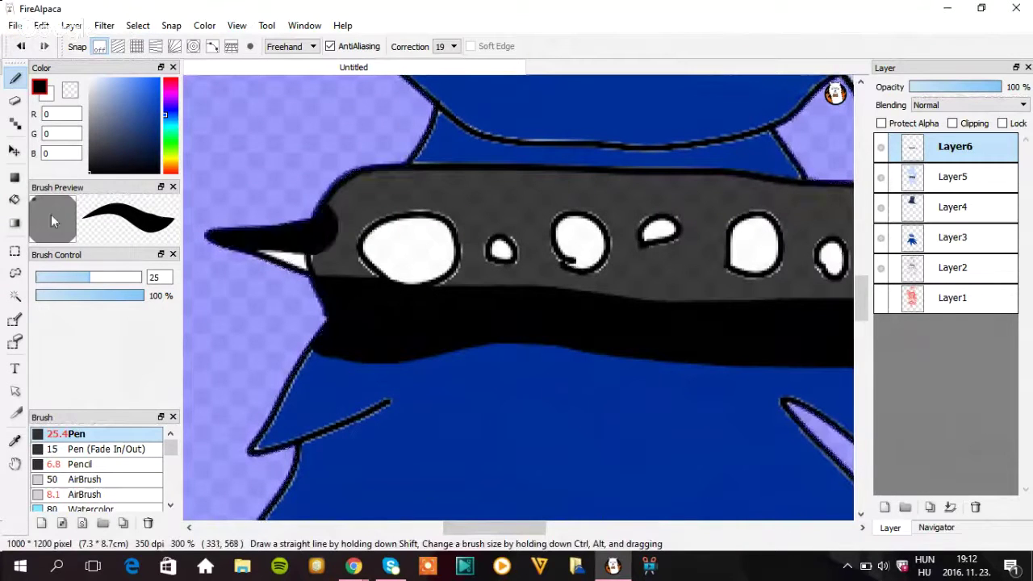
click(21, 46)
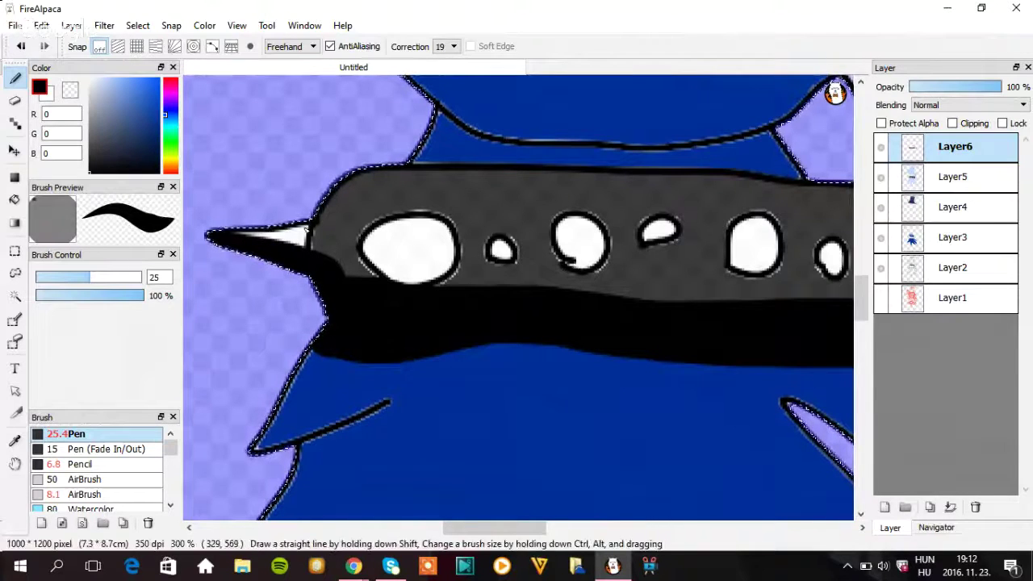
- Paint the shadow under the chin and across the neck above the collar black with the size 25 Pen on Layer6
drag(856, 300, 859, 260)
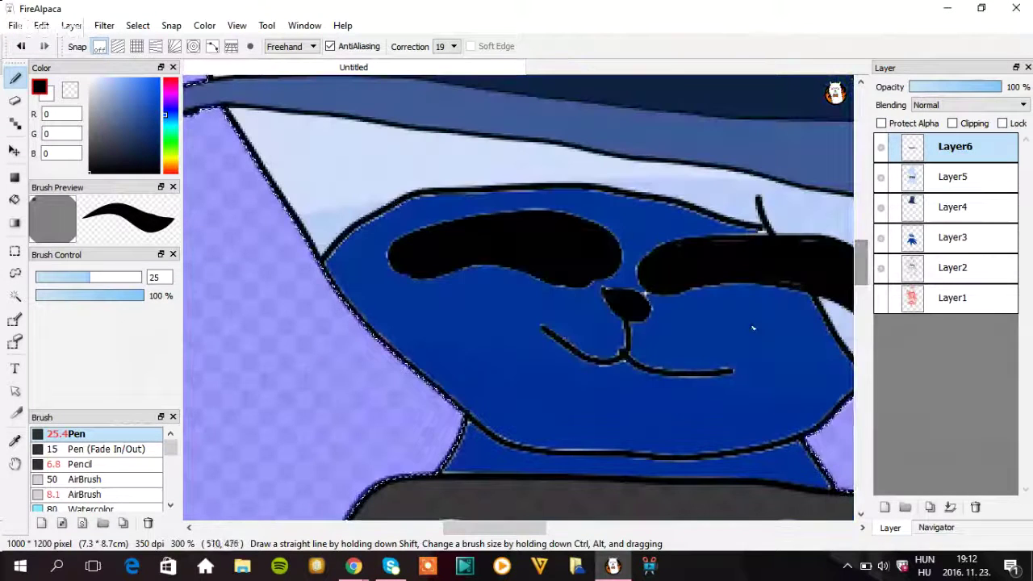
mouse_move(467, 422)
mouse_down()
mouse_move(506, 442)
mouse_move(617, 452)
mouse_move(813, 448)
mouse_up()
mouse_move(733, 472)
mouse_down()
mouse_move(464, 455)
mouse_move(430, 463)
mouse_up()
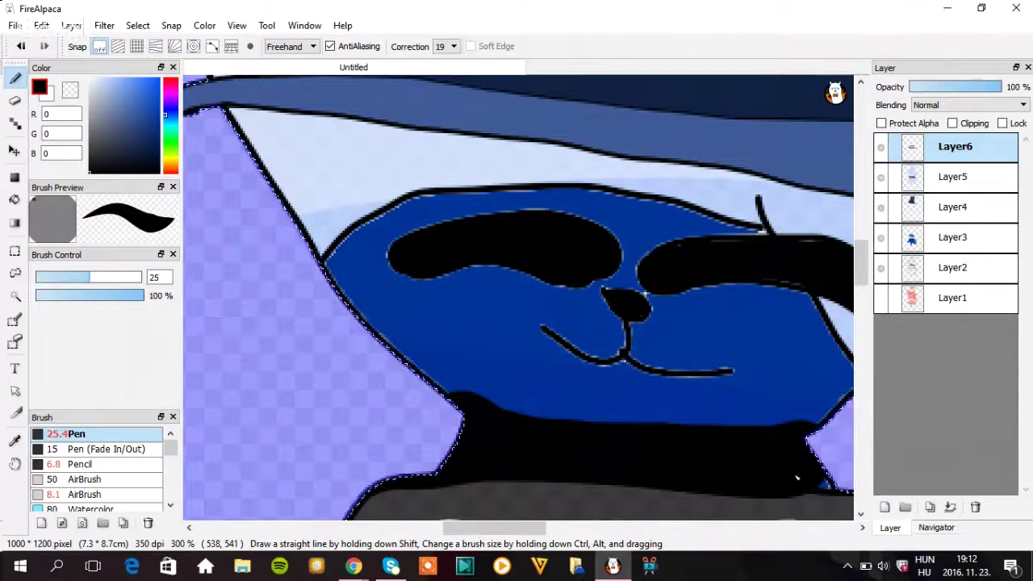
- Paint a black shadow band along the underside of the hat brim, across its full width
drag(860, 263, 860, 246)
mouse_move(206, 281)
mouse_down()
mouse_move(472, 338)
mouse_move(718, 355)
mouse_move(852, 346)
mouse_up()
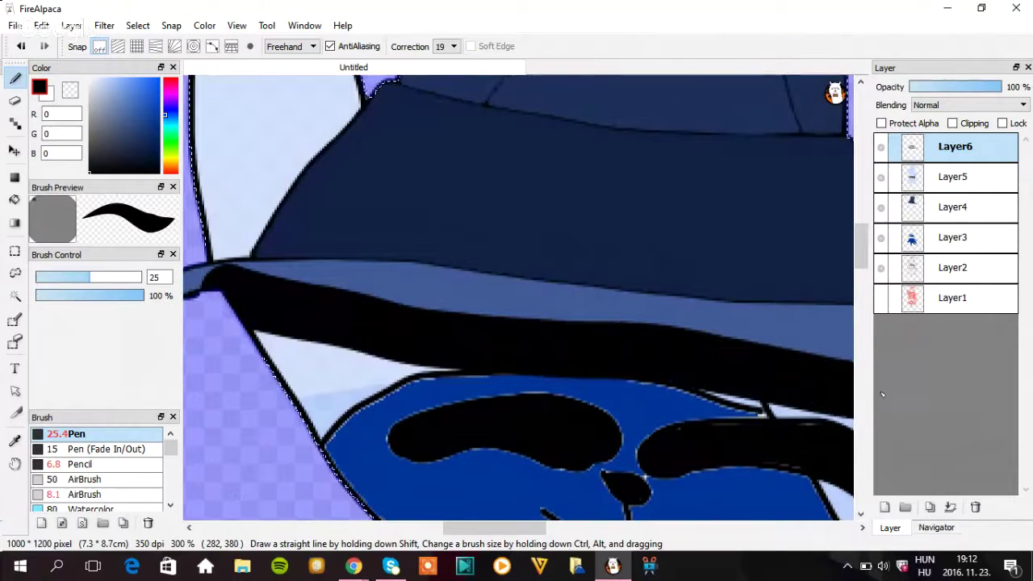
drag(470, 529, 530, 529)
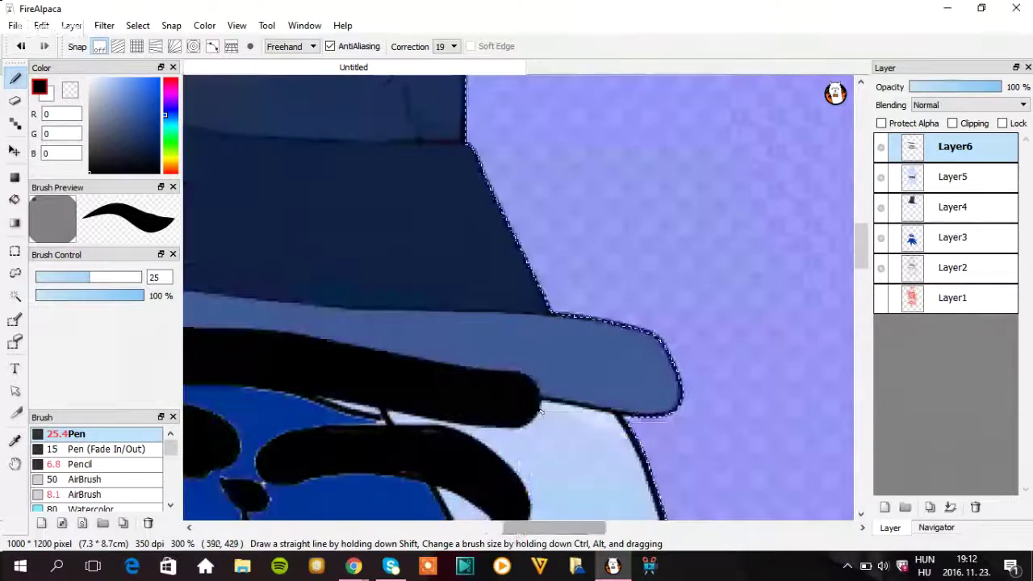
mouse_move(504, 404)
mouse_down()
mouse_move(656, 415)
mouse_move(681, 399)
mouse_up()
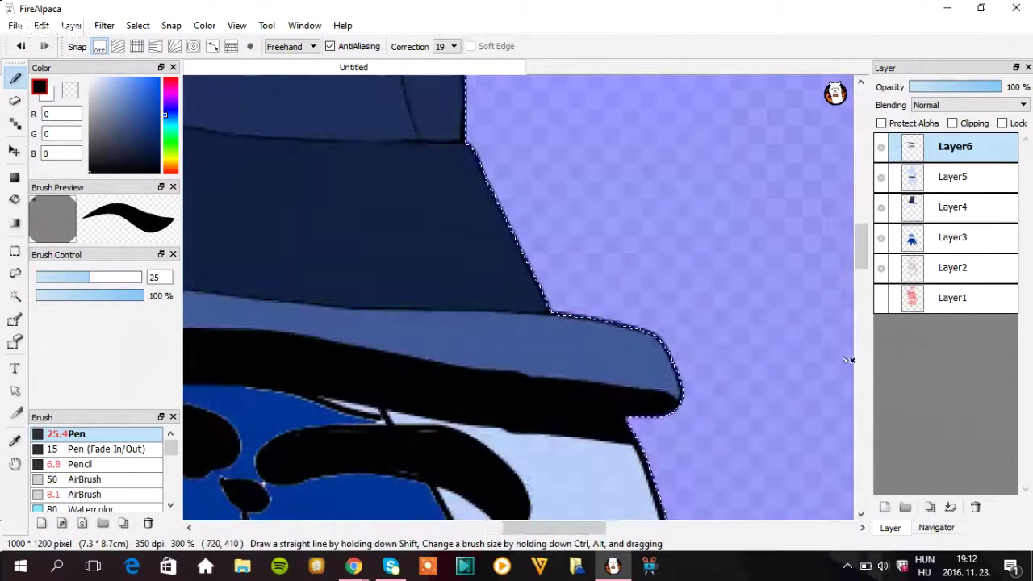
- Paint a black stroke along the upper edge of the hatband, extending it across the left ear
drag(861, 266, 862, 247)
drag(593, 530, 558, 534)
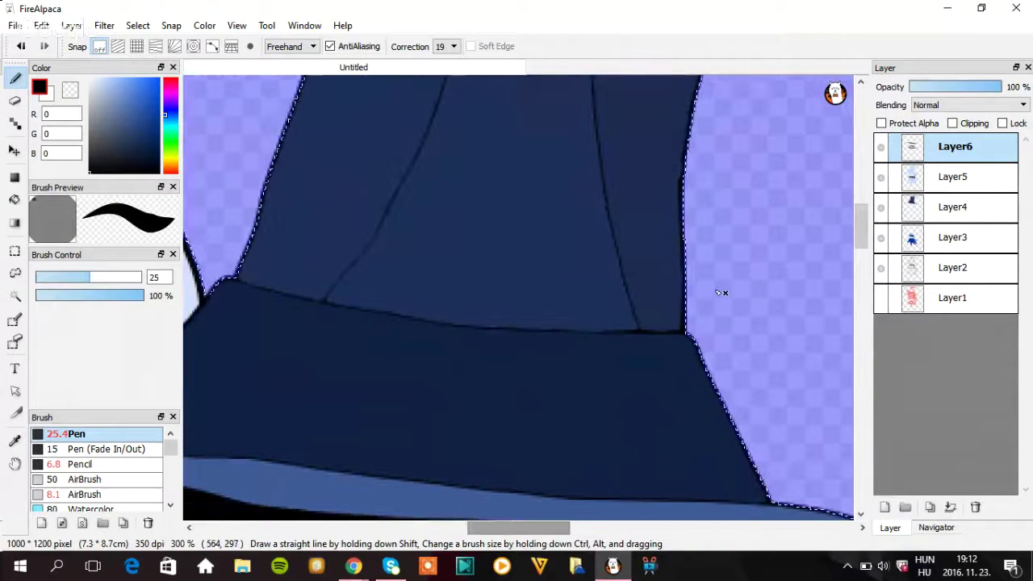
mouse_move(668, 325)
mouse_down()
mouse_move(397, 338)
mouse_move(184, 296)
mouse_up()
drag(525, 535, 468, 535)
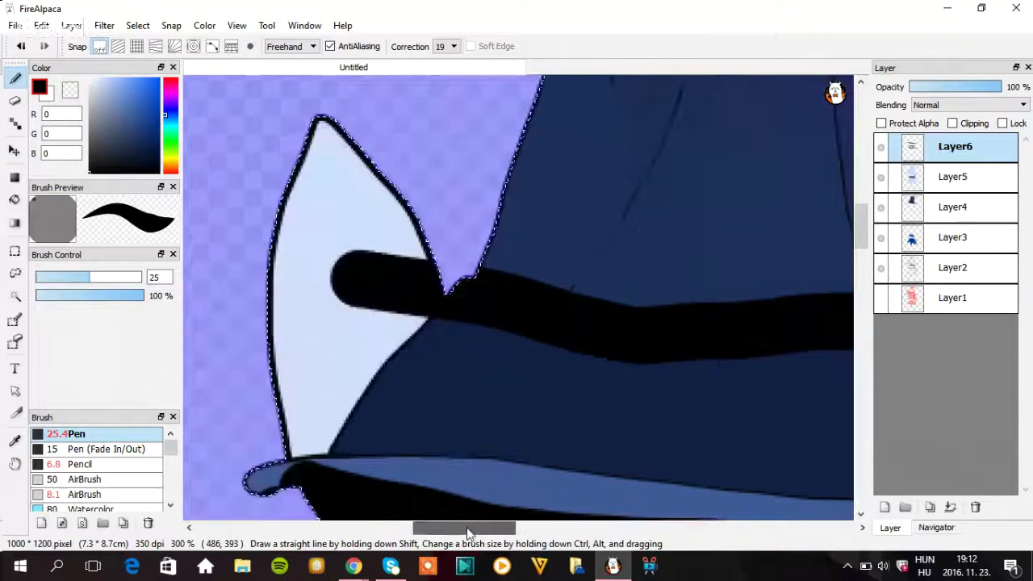
- Paint the left ear black except its tip, and shade the hatband's left end and the crown's lower left edge
mouse_move(448, 279)
mouse_down()
mouse_move(342, 368)
mouse_move(262, 480)
mouse_move(365, 403)
mouse_up()
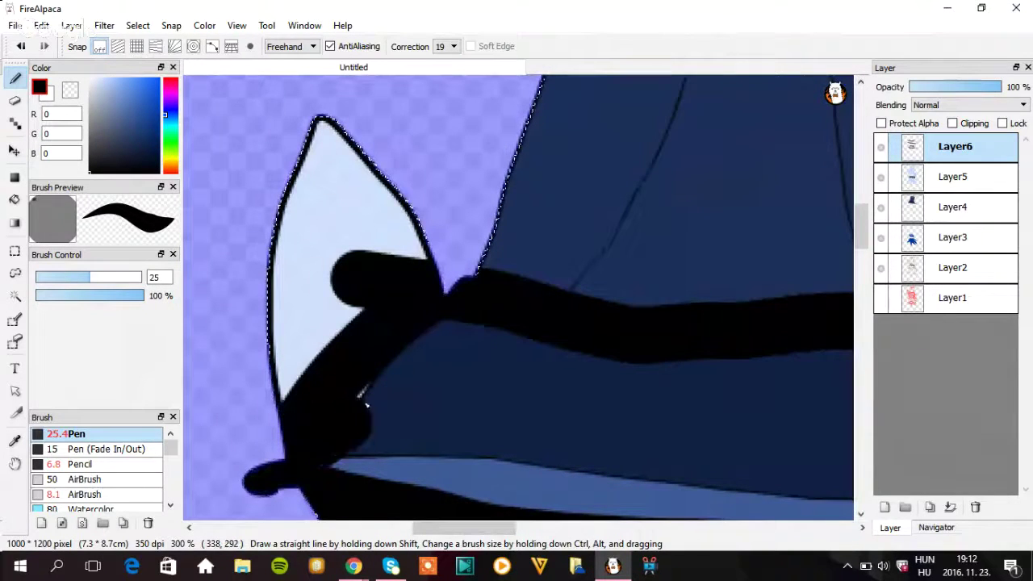
mouse_move(383, 294)
mouse_down()
mouse_move(299, 388)
mouse_move(306, 323)
mouse_move(388, 242)
mouse_move(399, 194)
mouse_up()
drag(492, 207, 472, 237)
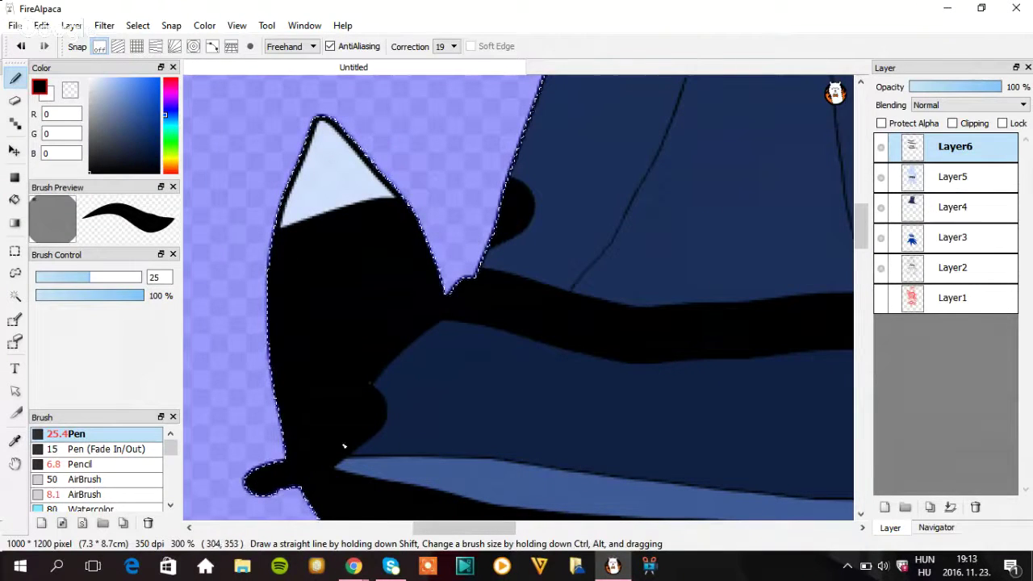
drag(342, 445, 462, 293)
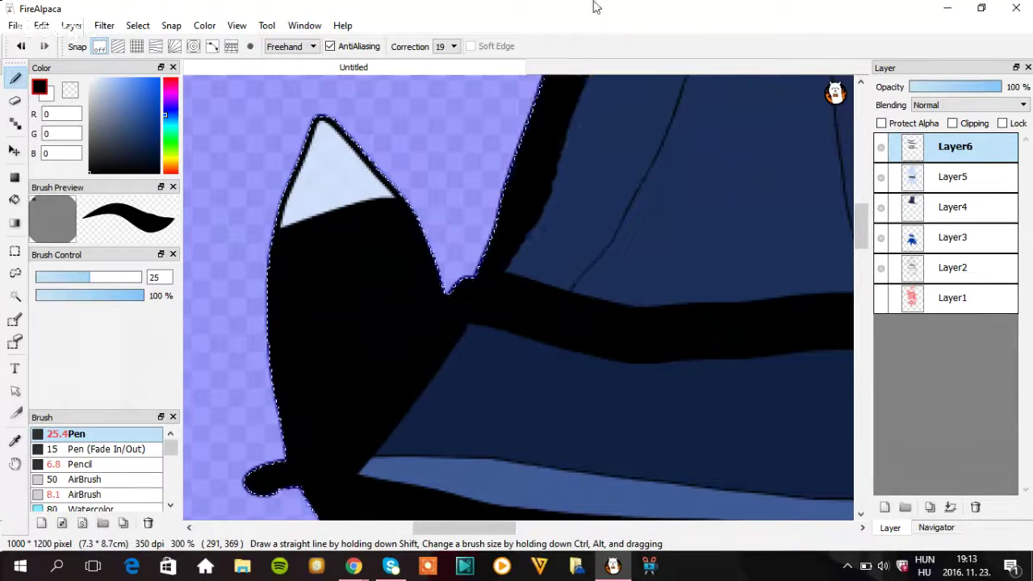
- Continue the black shadow up the crown's left edge to the hat's top, undoing the trial dabs over the first stud
scroll(724, 308, up, 5)
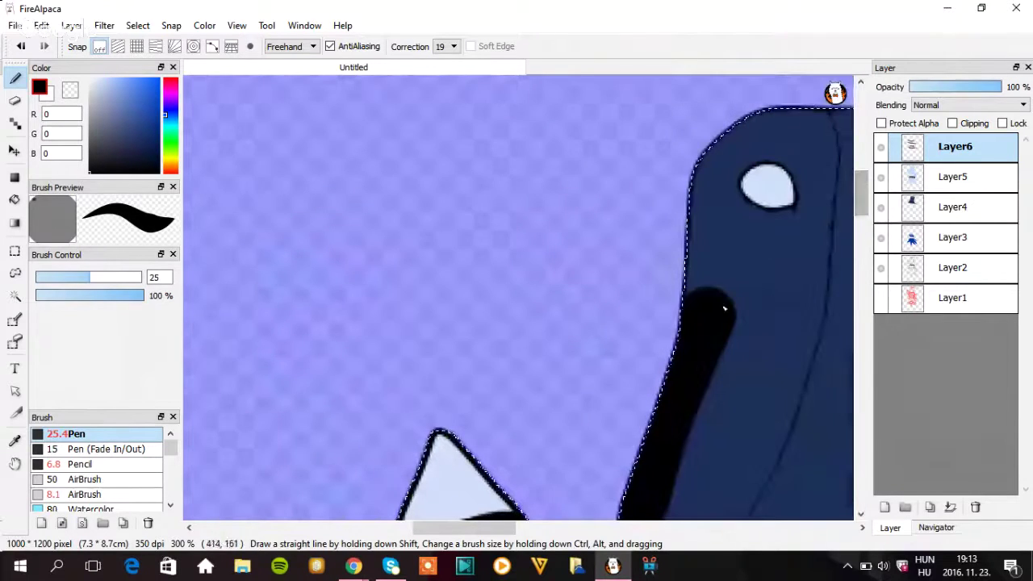
mouse_move(723, 308)
mouse_down()
mouse_move(706, 270)
mouse_move(711, 202)
mouse_move(805, 50)
mouse_move(779, 170)
mouse_up()
click(778, 170)
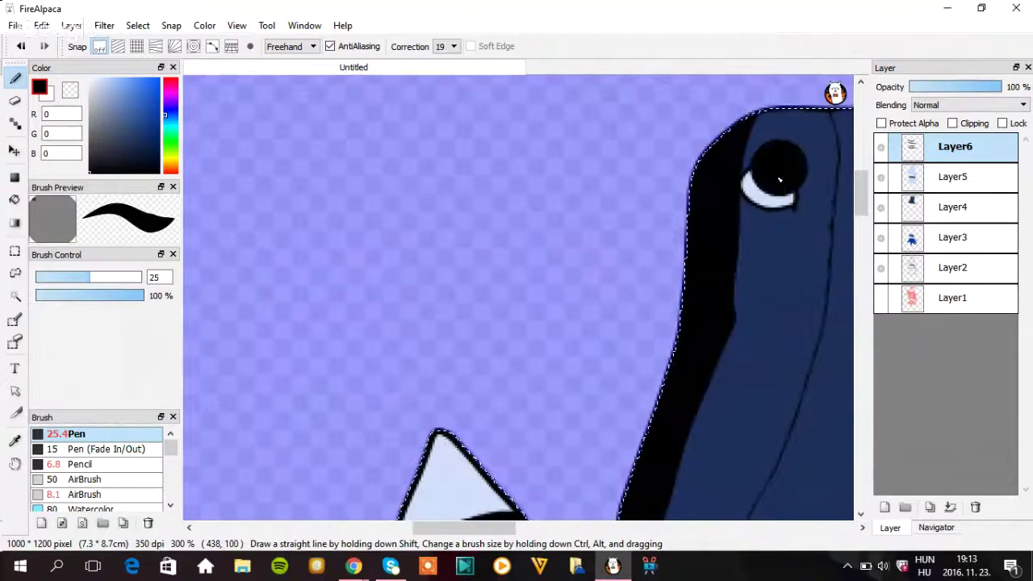
click(779, 208)
key(ctrl+z)
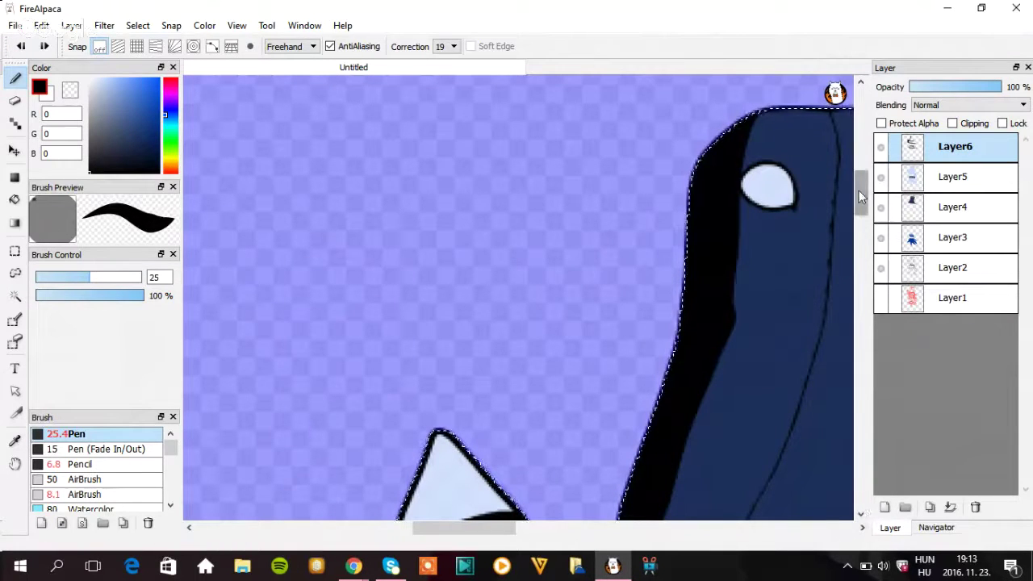
- Paint a black shadow along the short fur line below the collar's left end
drag(859, 190, 860, 211)
click(936, 527)
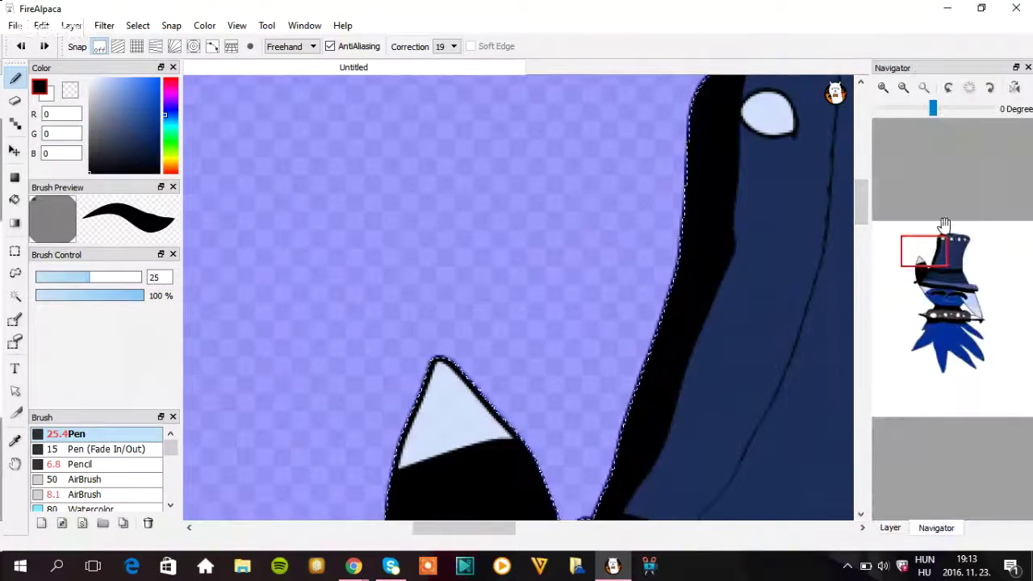
drag(924, 246, 922, 343)
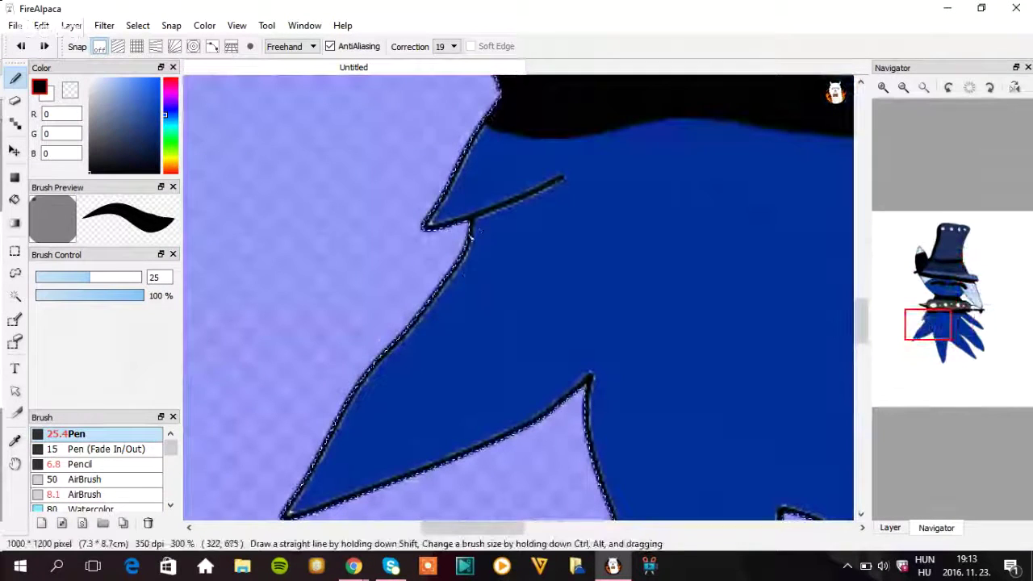
mouse_move(478, 228)
mouse_down()
mouse_move(546, 216)
mouse_move(582, 183)
mouse_up()
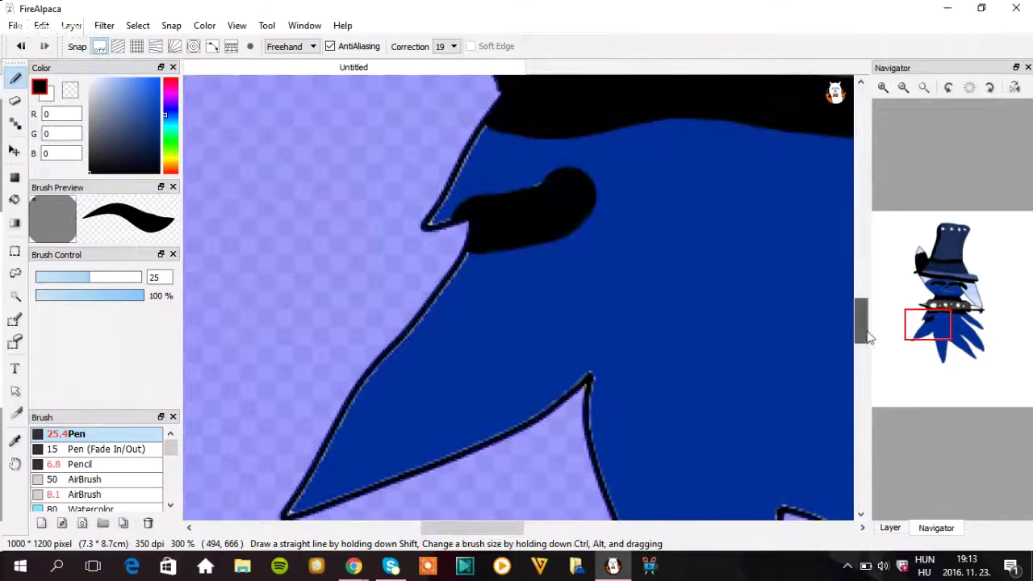
- Try a black Pen stroke along the mouth line and undo it
drag(862, 337, 950, 296)
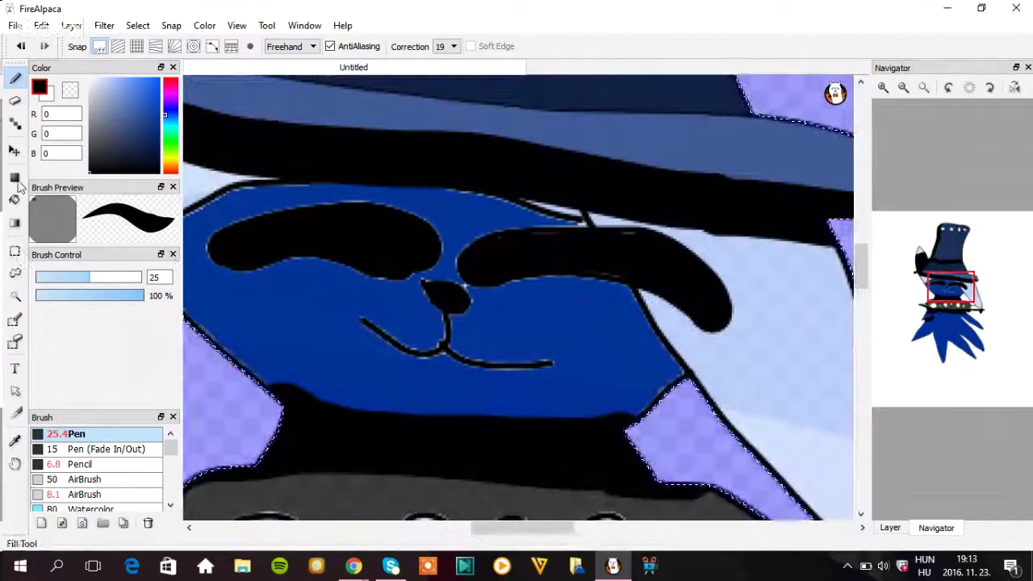
click(373, 325)
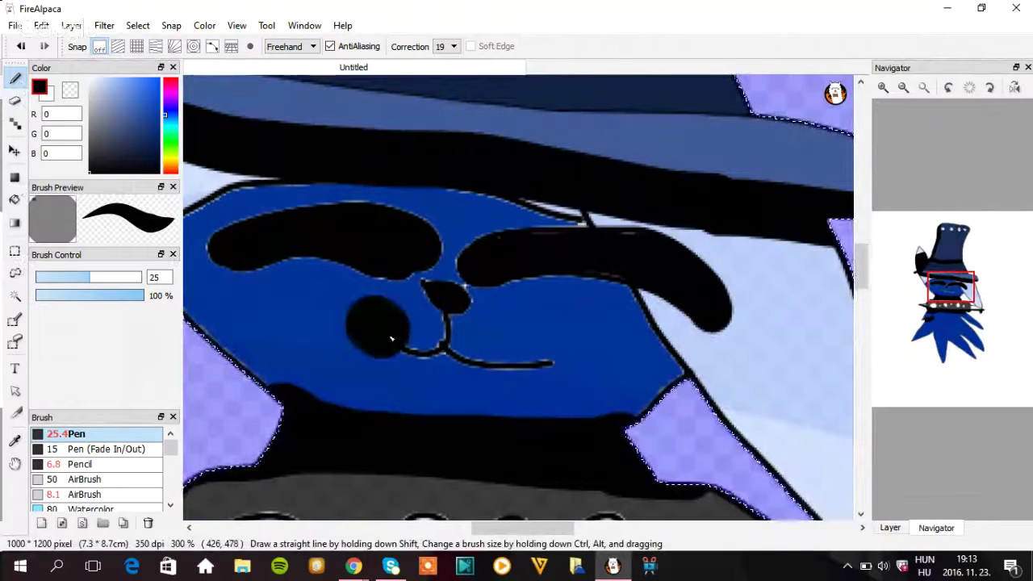
mouse_move(391, 339)
mouse_down()
mouse_move(440, 361)
mouse_move(565, 359)
mouse_up()
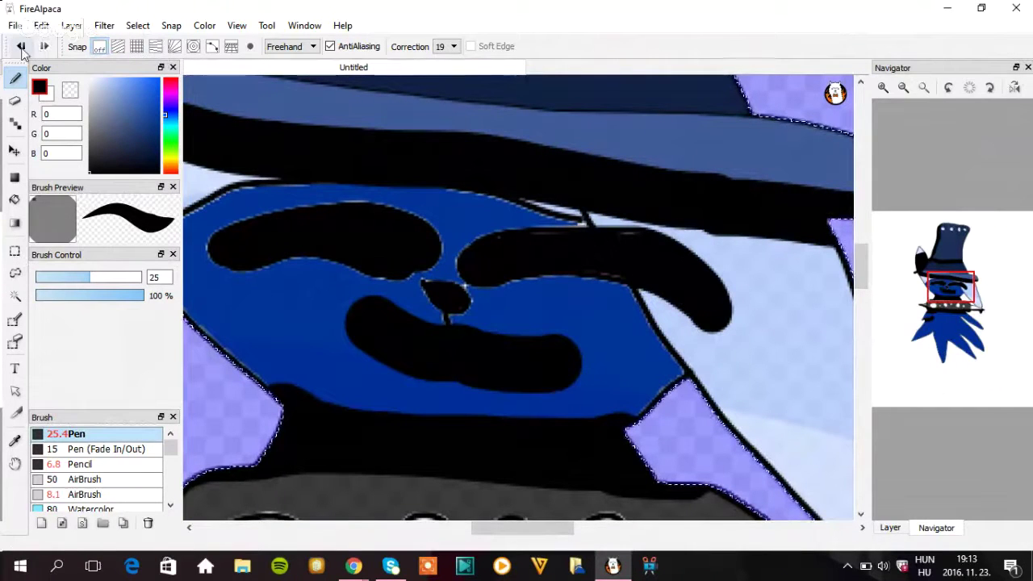
click(21, 47)
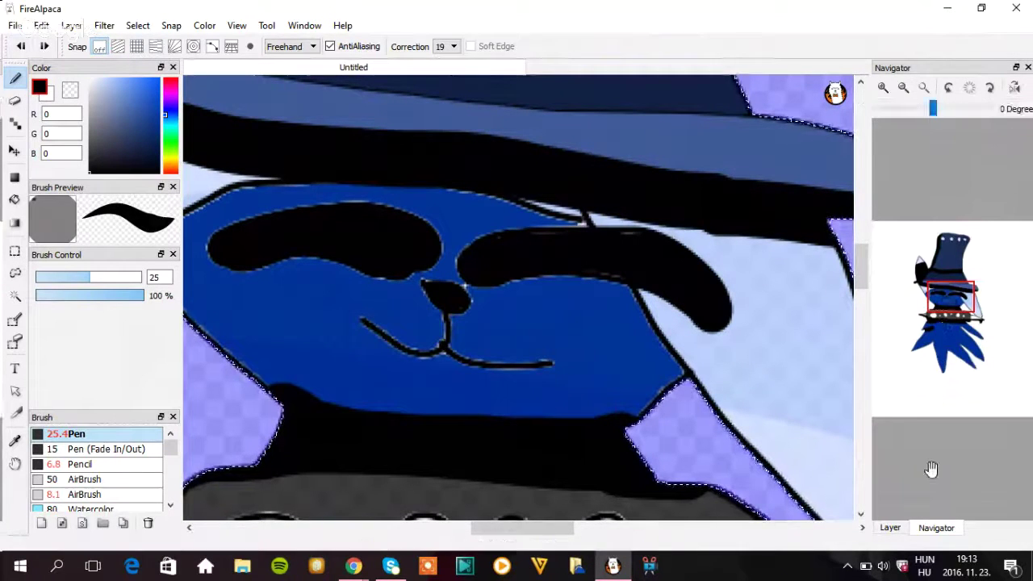
- Try Layer6 at 77% opacity with Multiply and Add blending, and restore Normal blending
click(889, 527)
drag(970, 87, 984, 88)
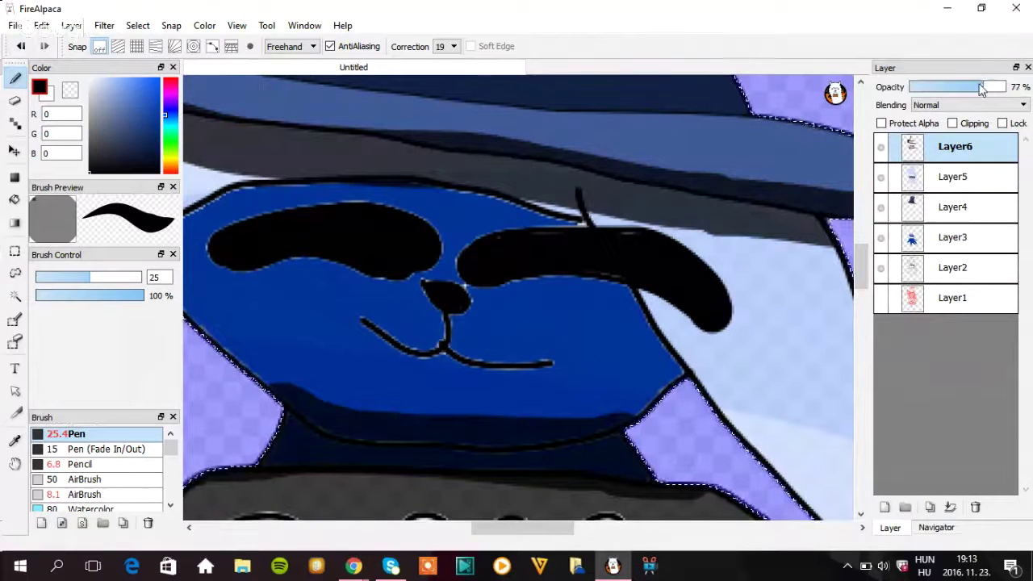
click(964, 105)
click(960, 131)
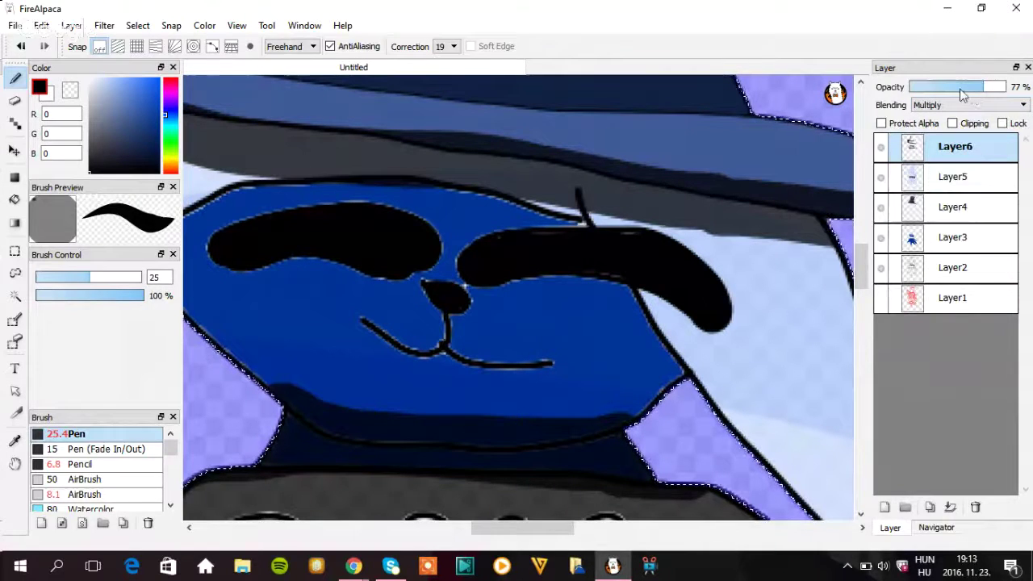
click(940, 104)
click(938, 133)
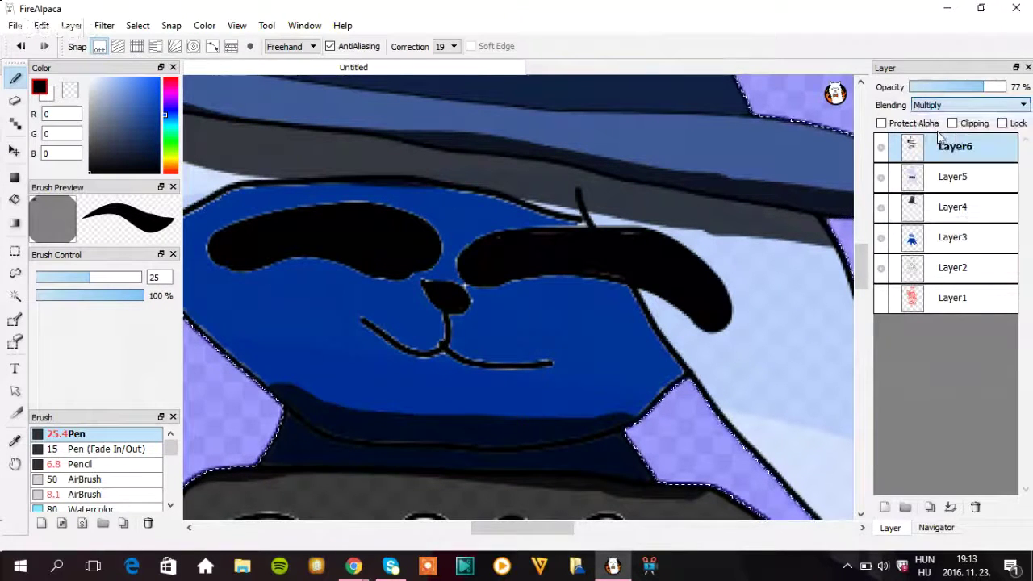
click(940, 104)
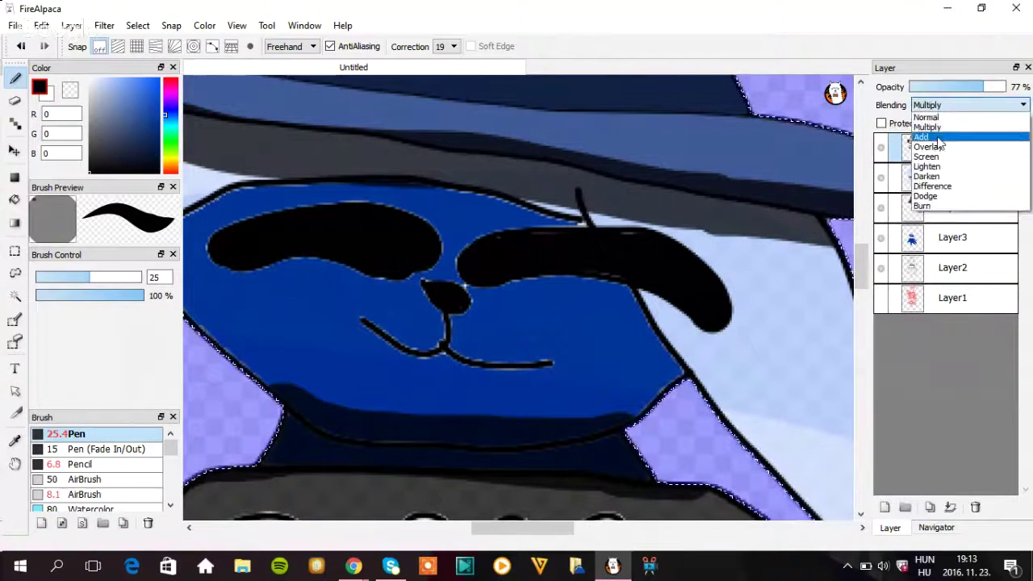
click(939, 142)
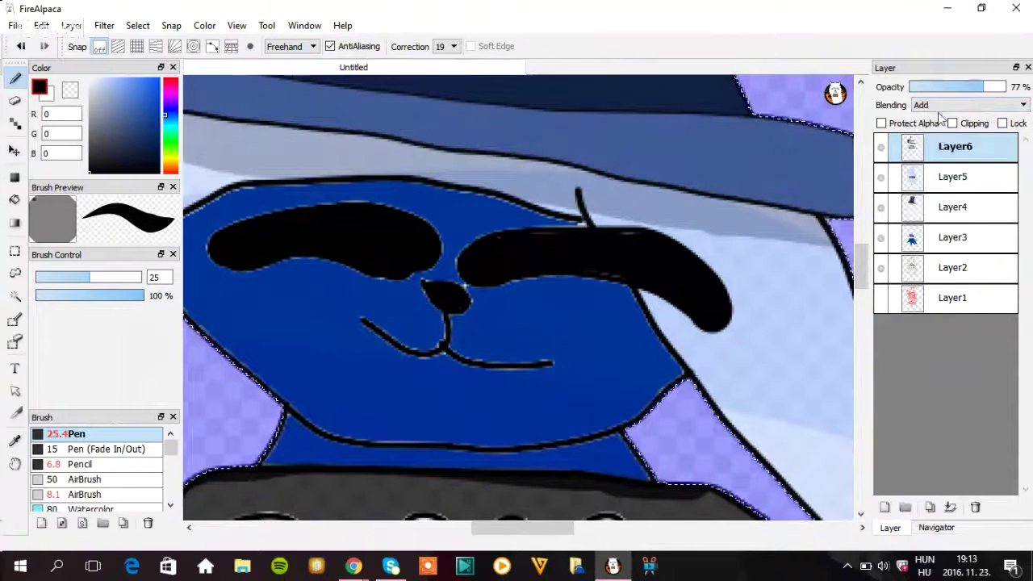
click(945, 106)
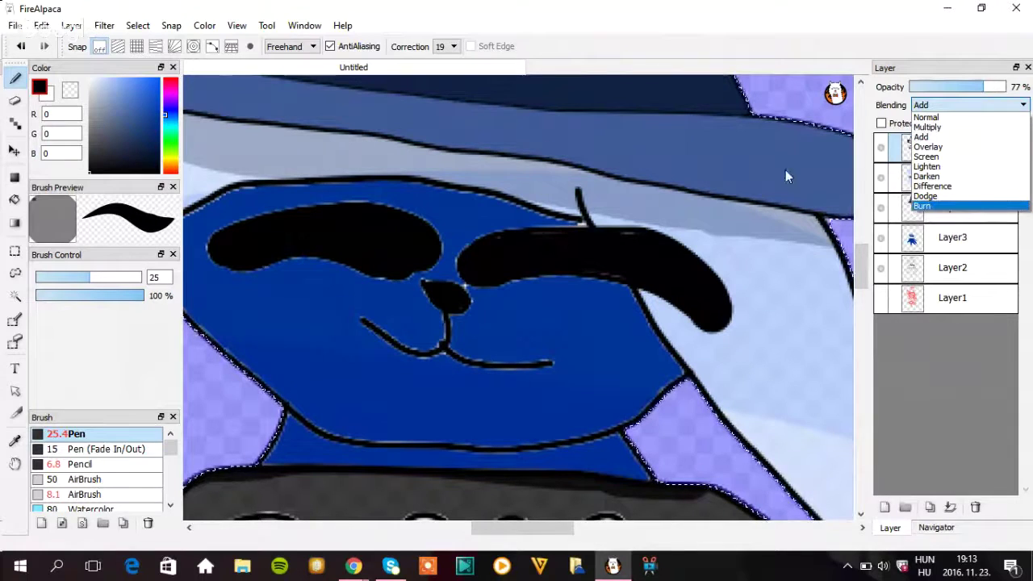
click(965, 121)
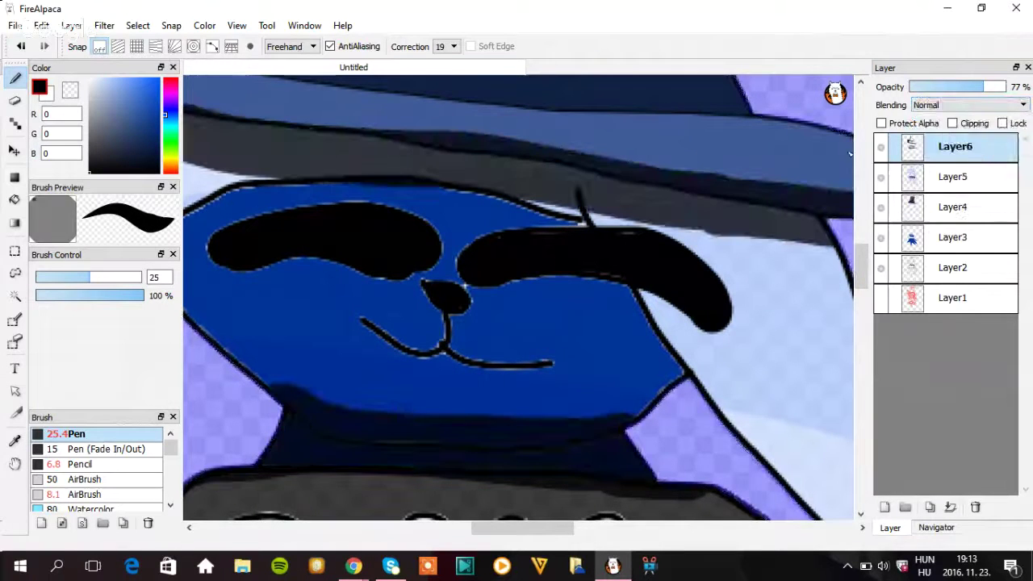
- Set Layer6's opacity to 64%, and invert the selection with the whole canvas in view
drag(981, 87, 970, 87)
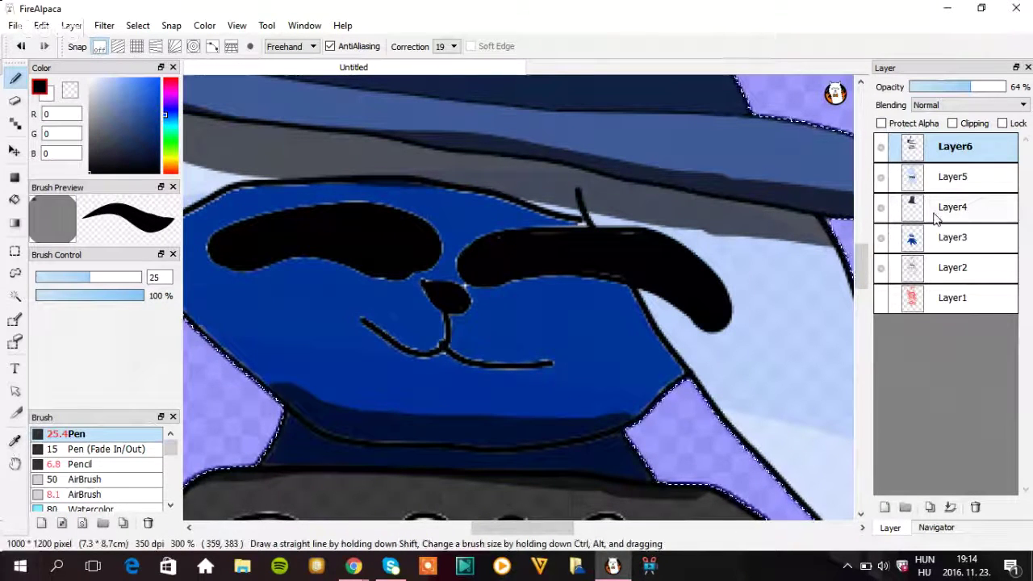
click(936, 527)
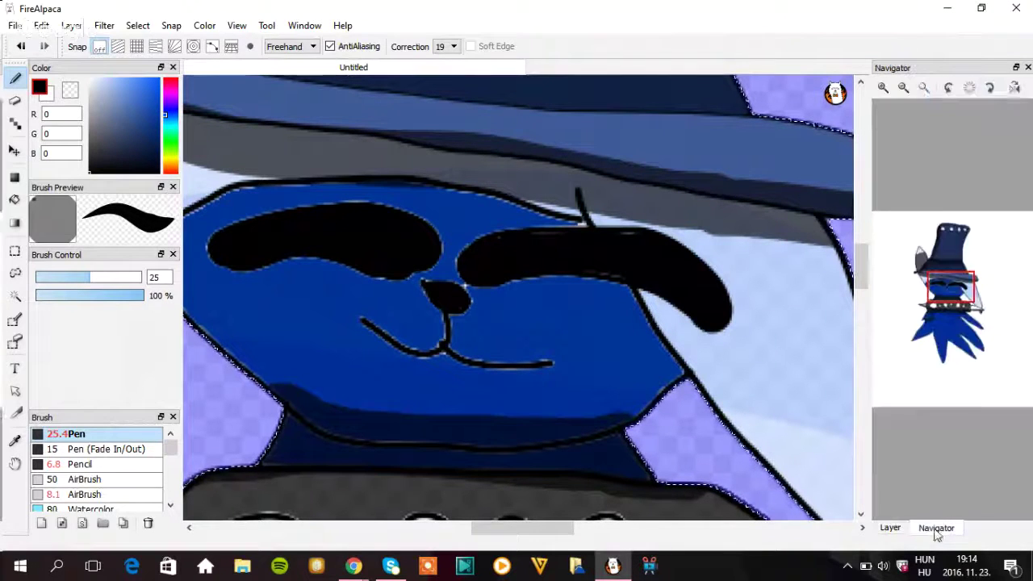
click(923, 87)
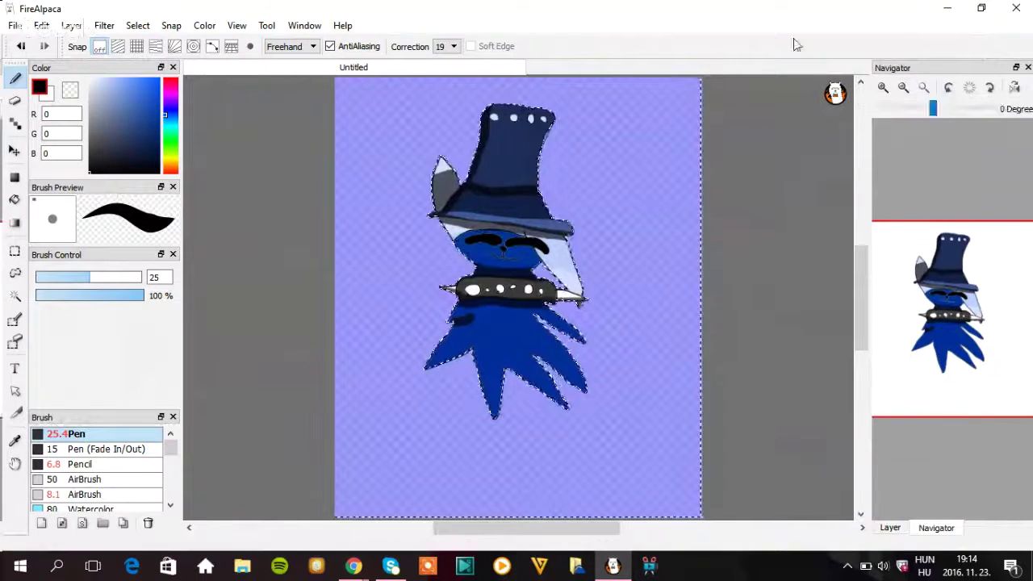
click(135, 29)
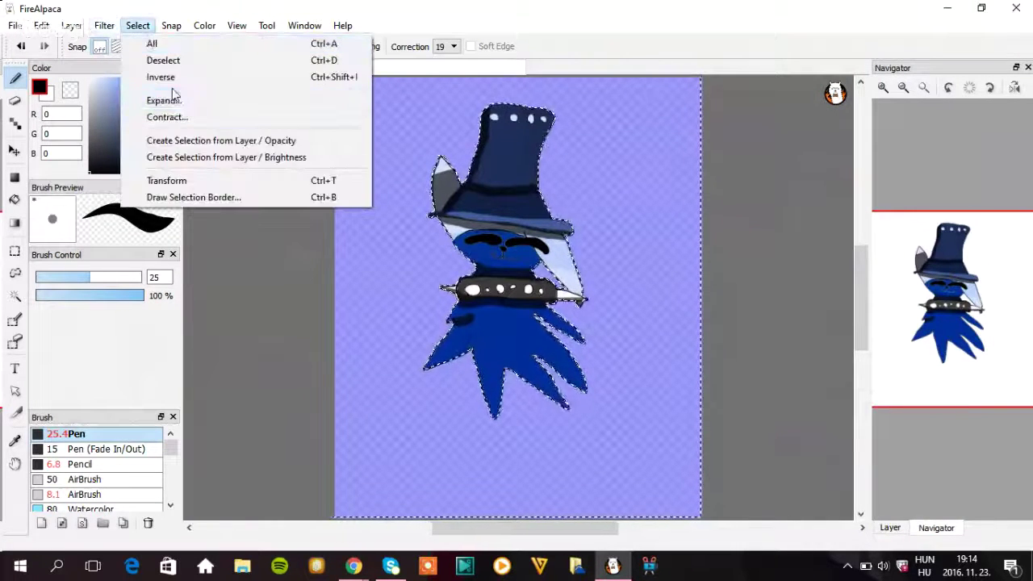
click(181, 78)
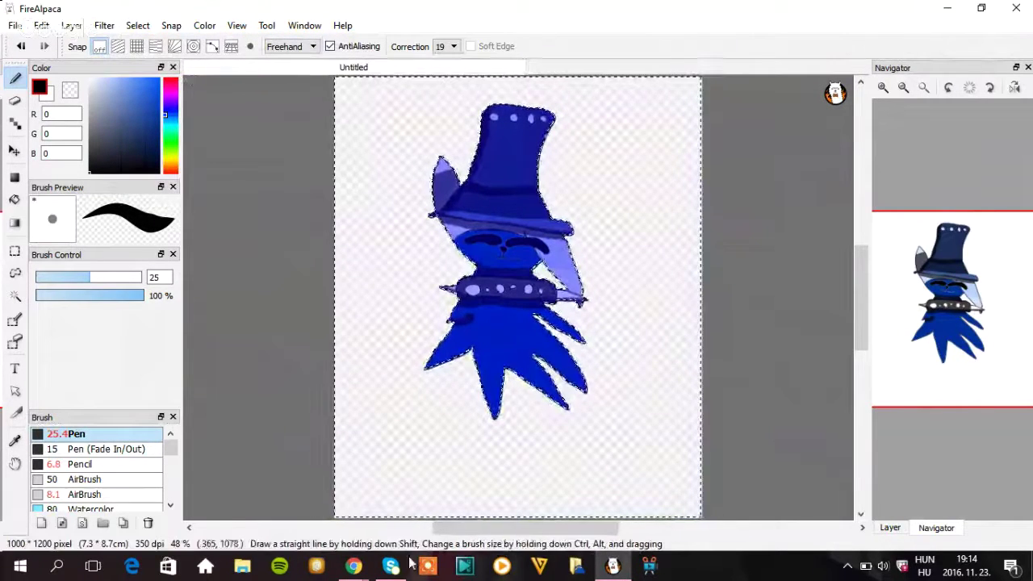
- Switch to the YouTube live stream page in Chrome and look over its chat and suggested videos
mouse_move(353, 568)
click(190, 504)
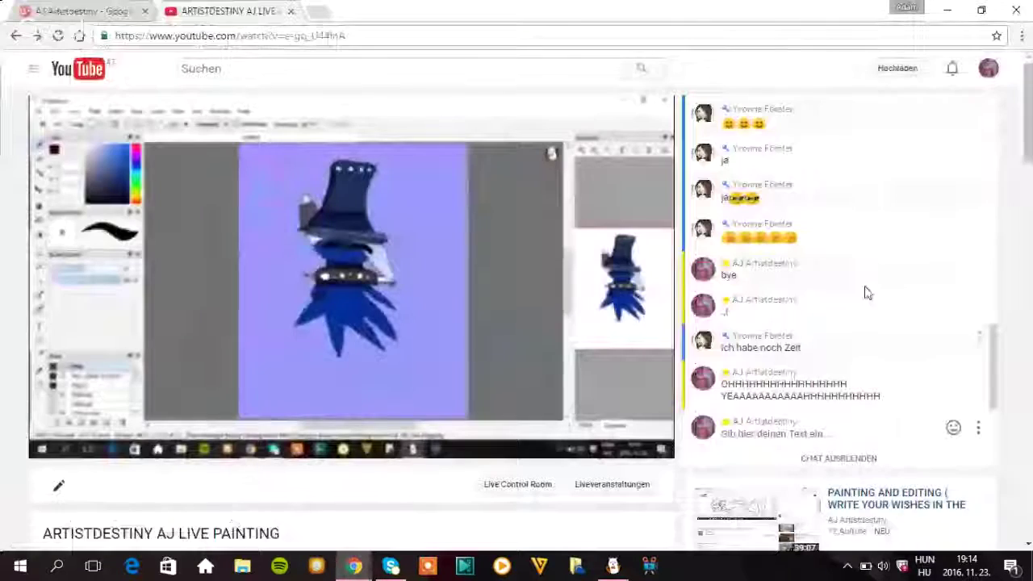
drag(1029, 137, 1007, 399)
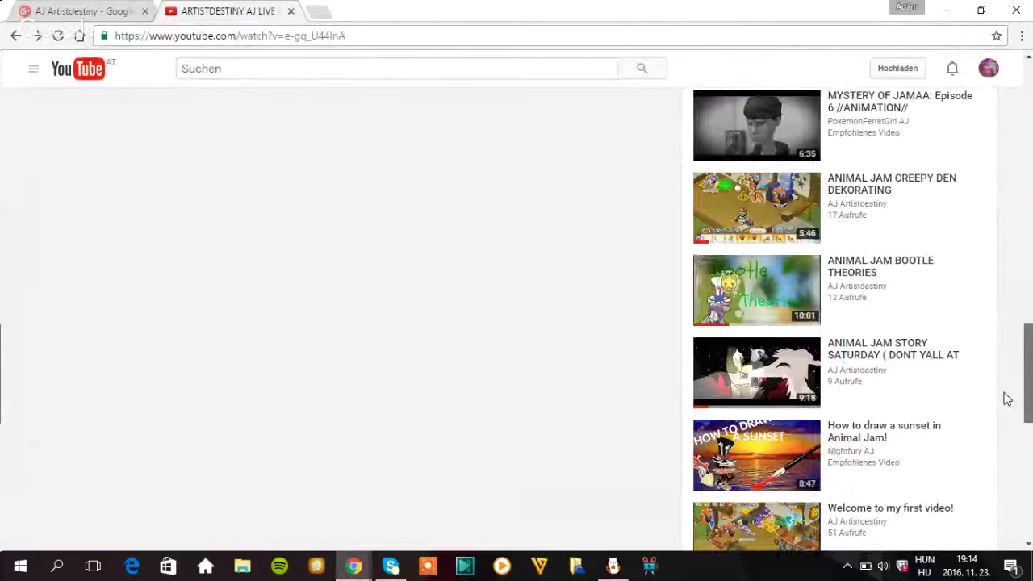
drag(1007, 398, 1007, 396)
scroll(1007, 396, down, 1)
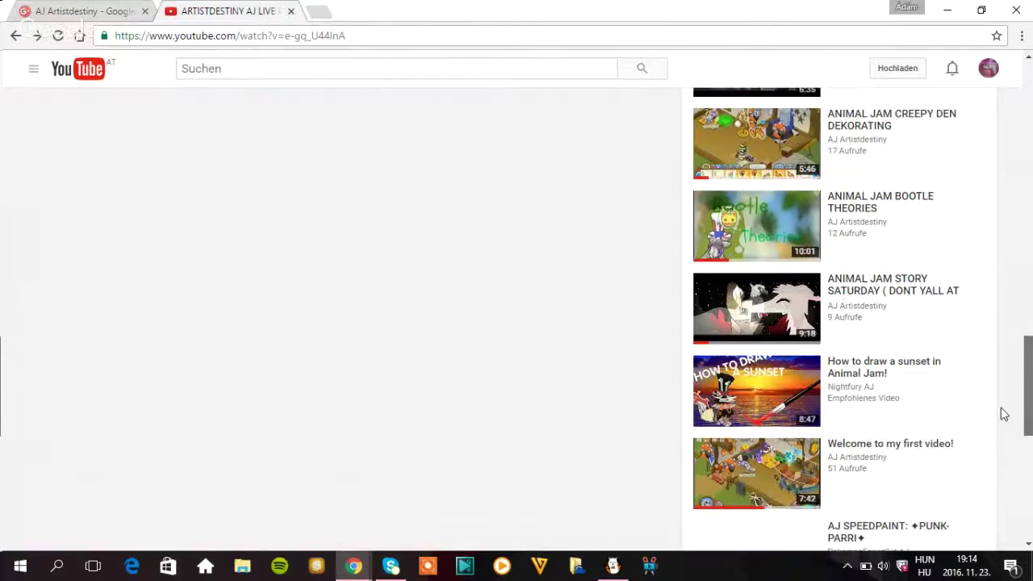
scroll(992, 427, down, 3)
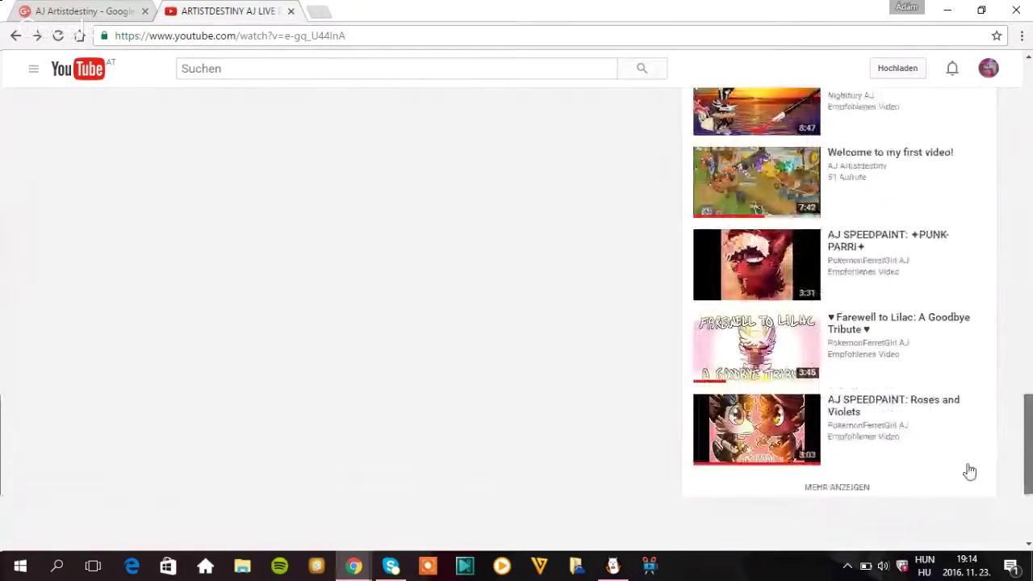
scroll(980, 387, up, 10)
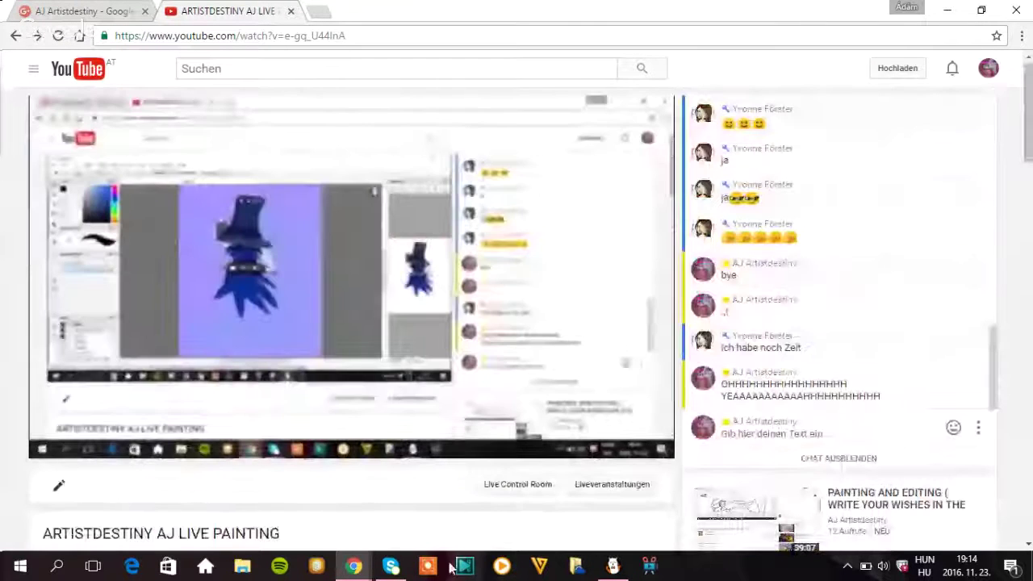
mouse_move(355, 566)
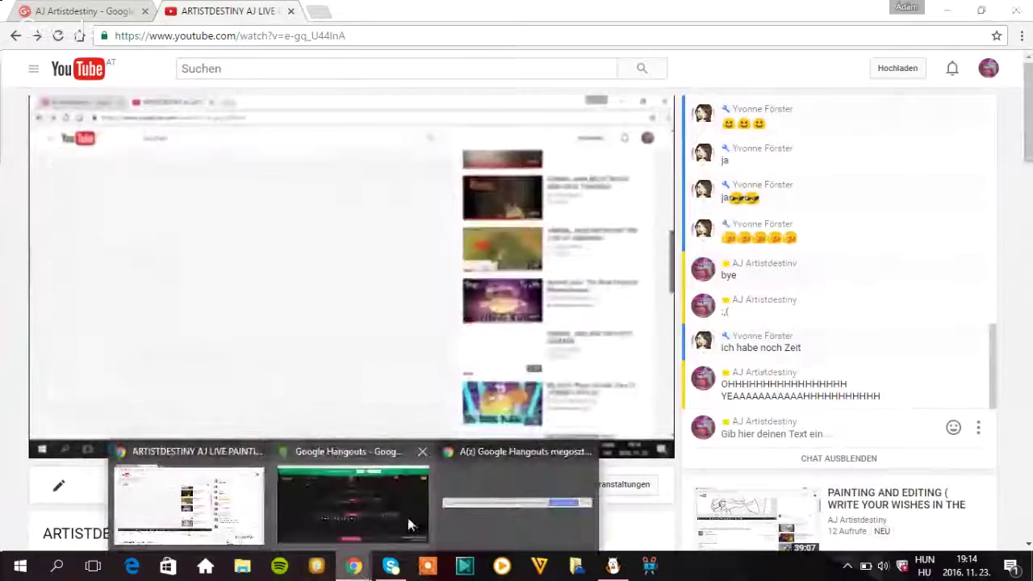